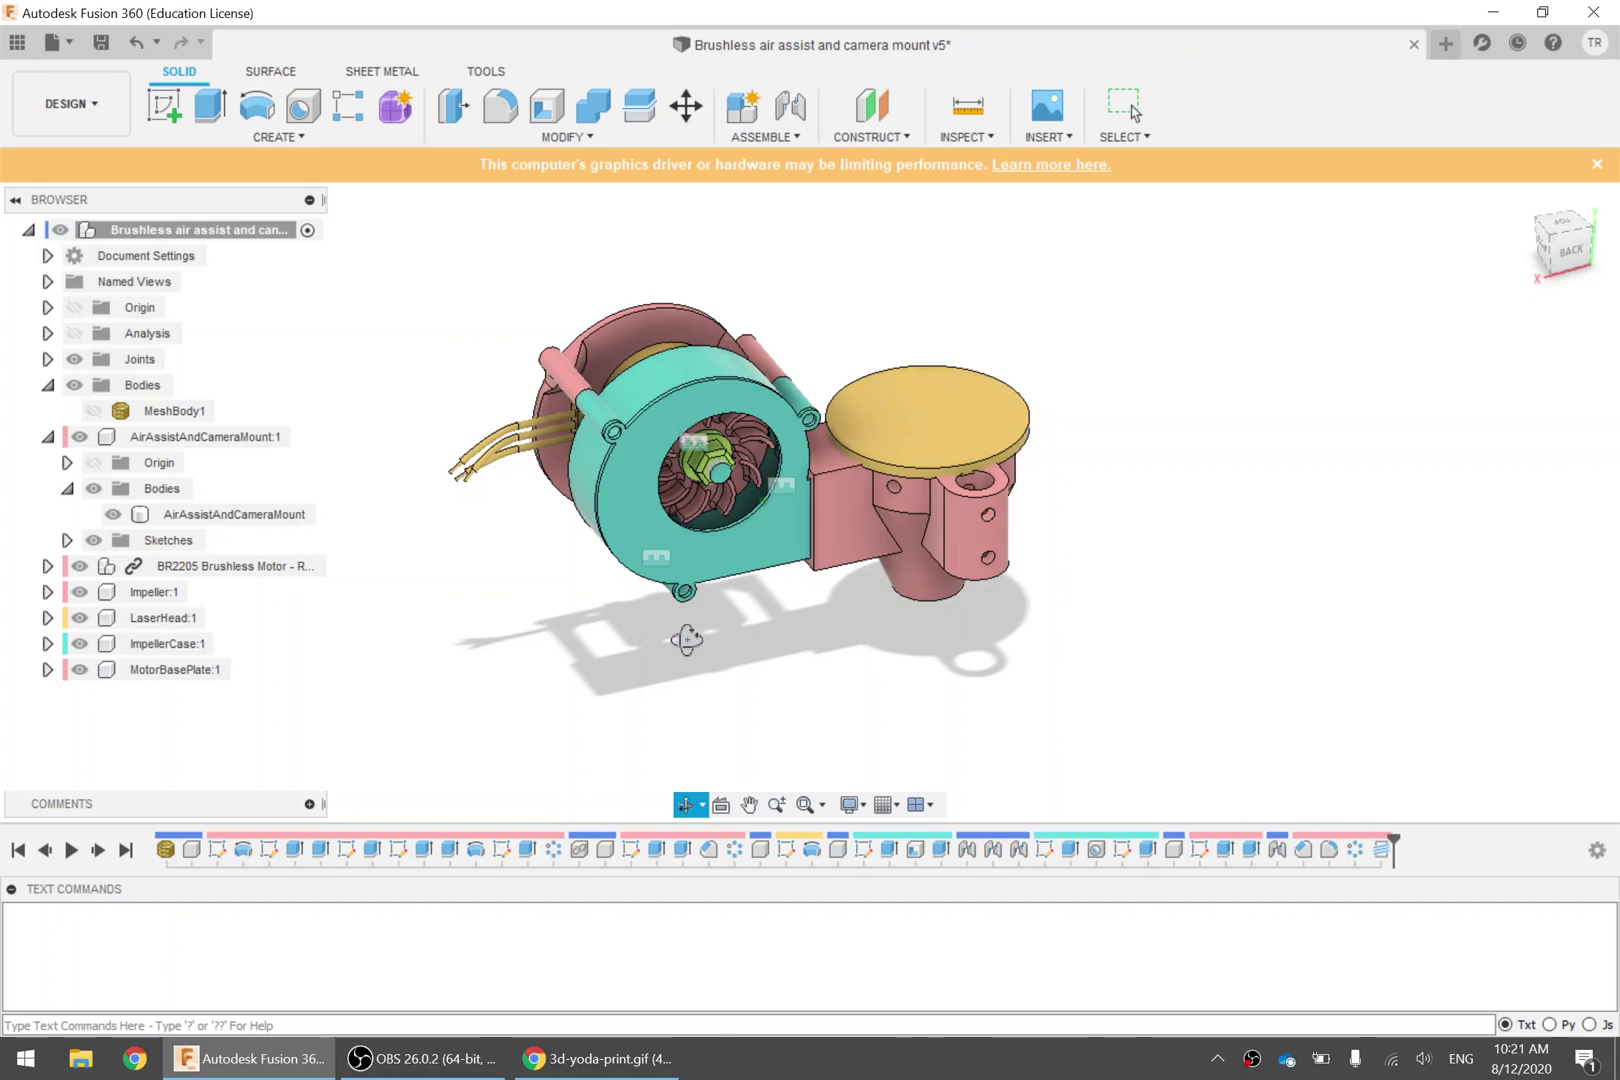
Exit orbit in Fusion 360 and bring forward the browser showing the 3D-yoda-print GIF
key("Escape")
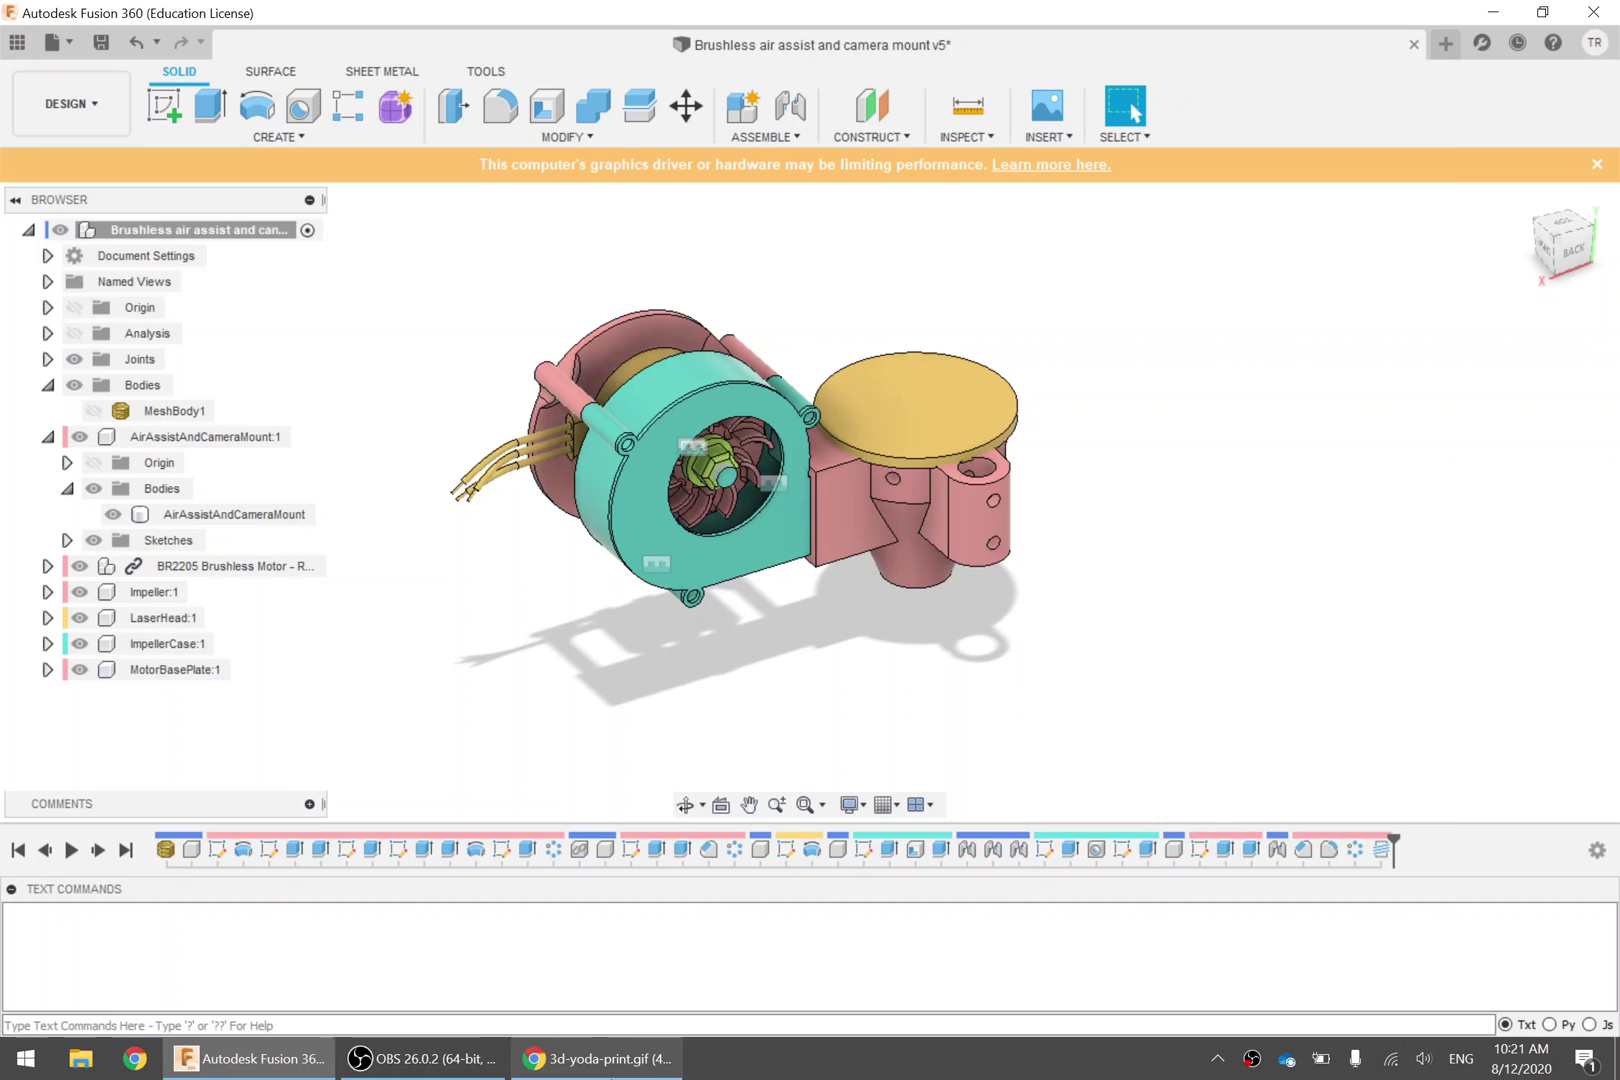
left_click(597, 1058)
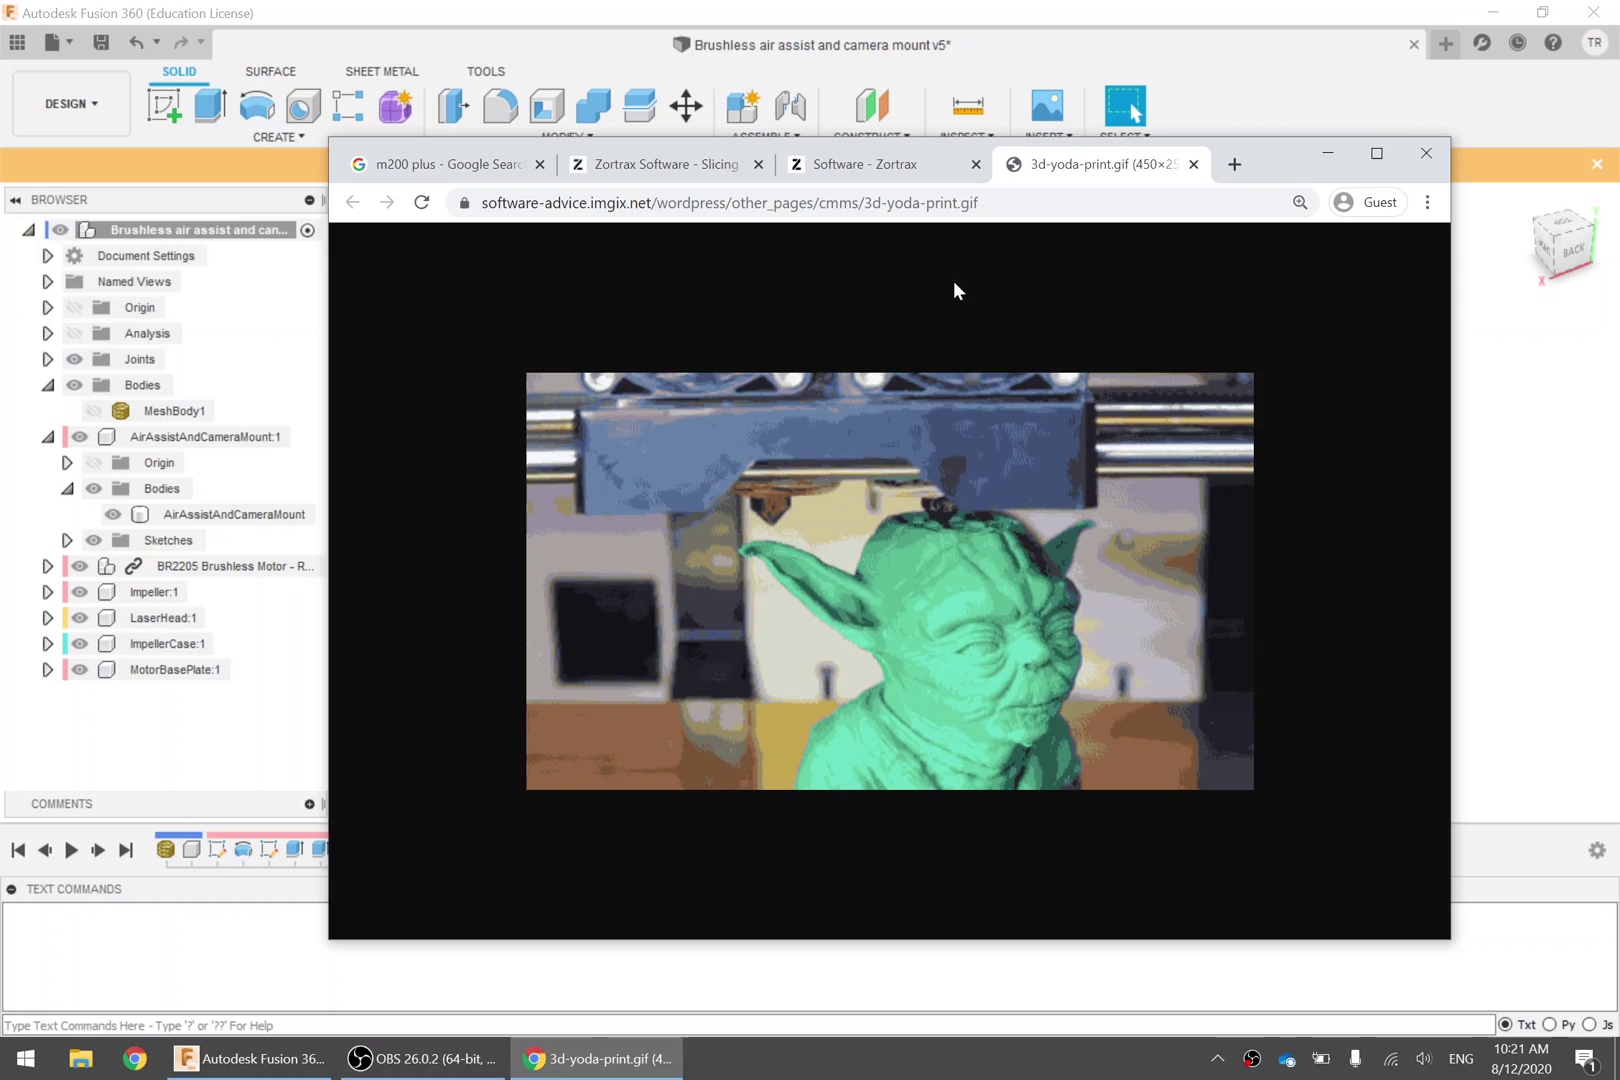
Browse down through the m200 plus image results tab
left_click(416, 165)
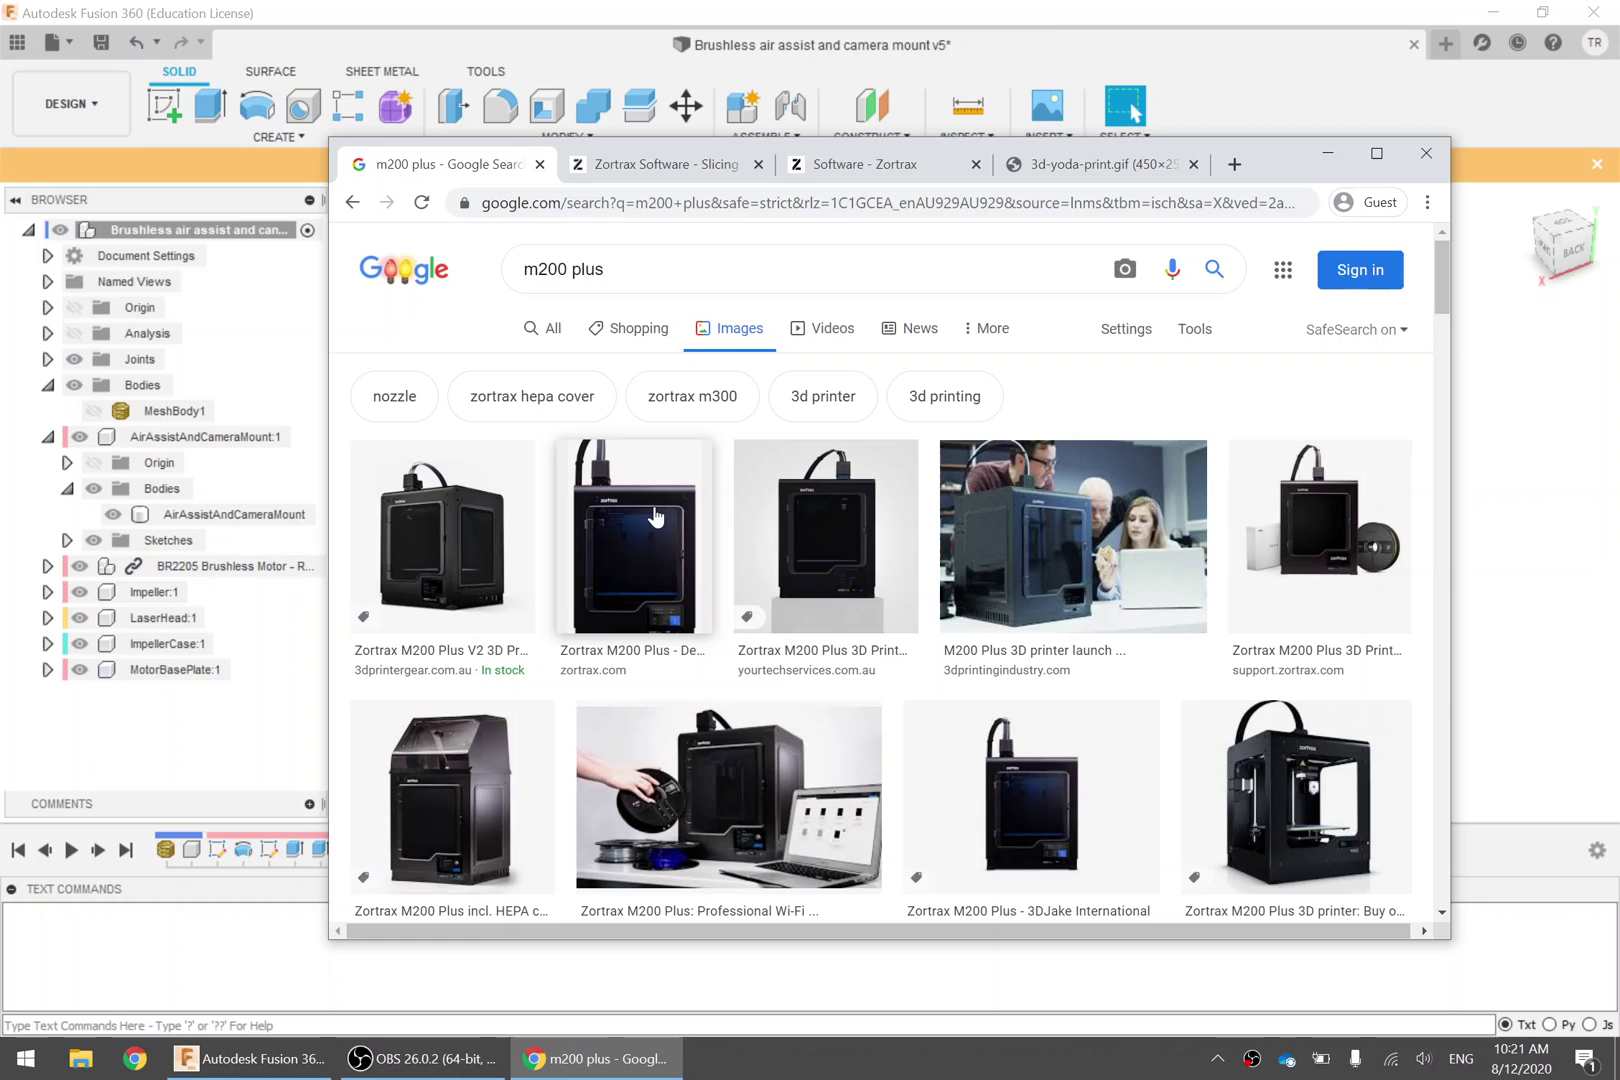
scroll(655, 515, "down", 5)
scroll(655, 515, "down", 3)
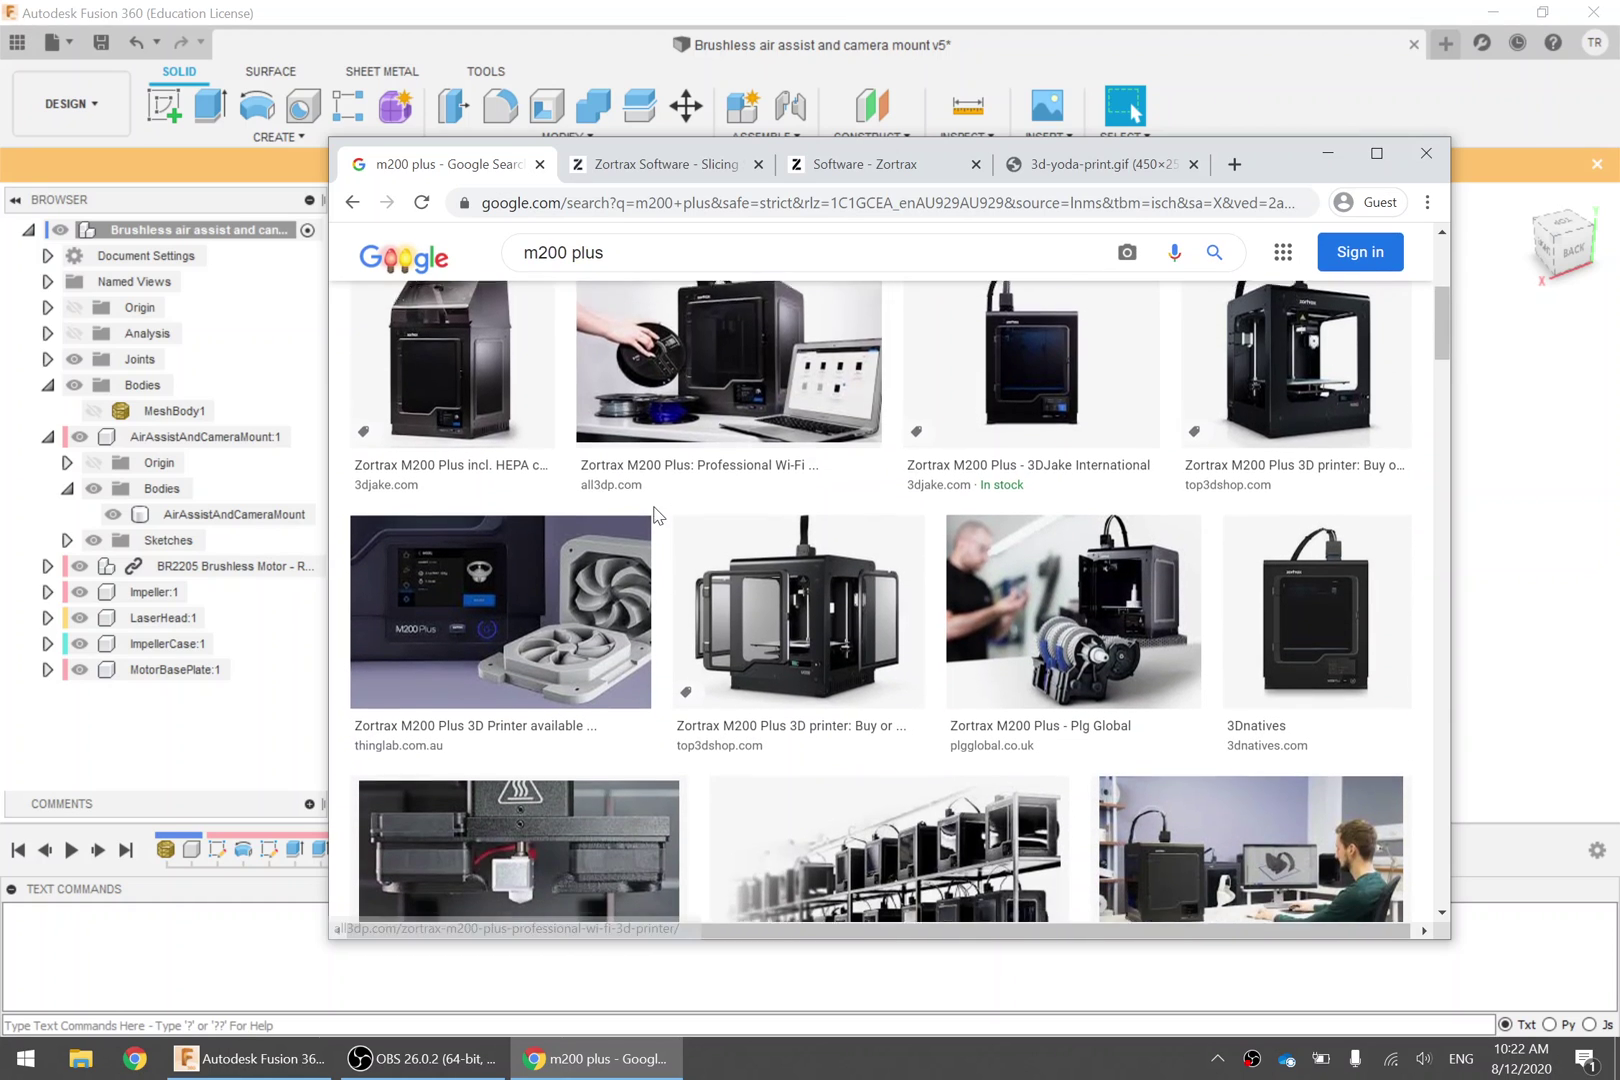
scroll(672, 524, "down", 2)
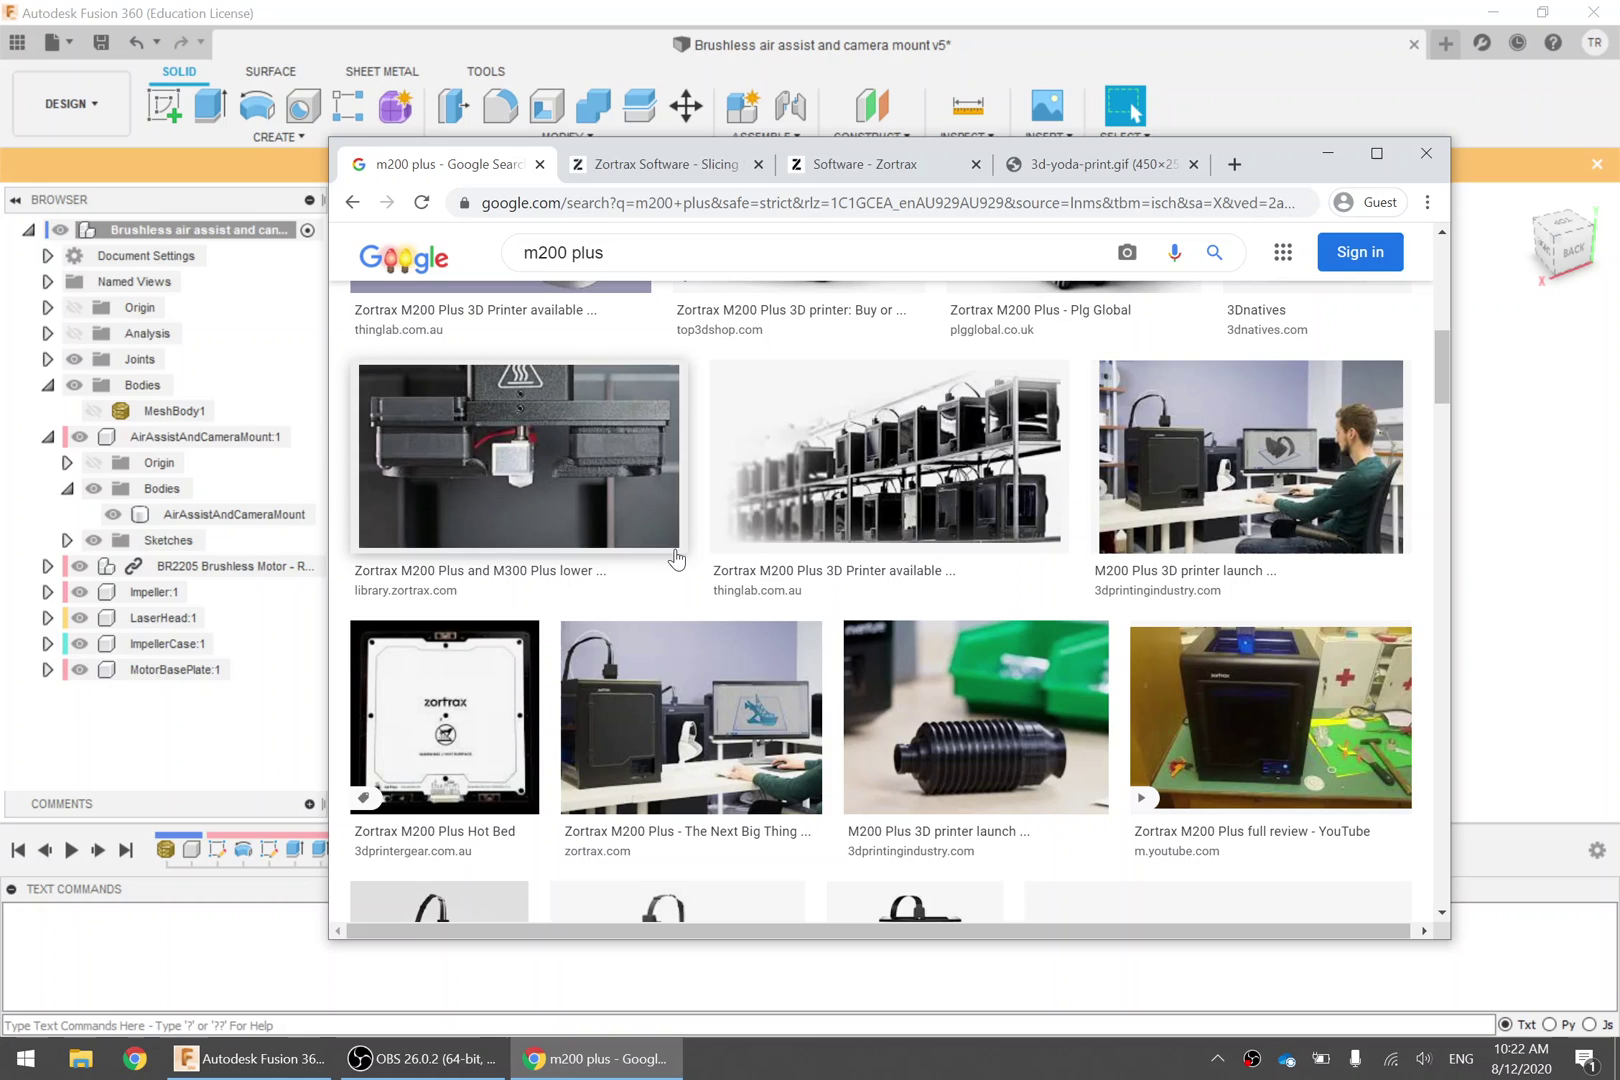
right_click(700, 464)
key("Escape")
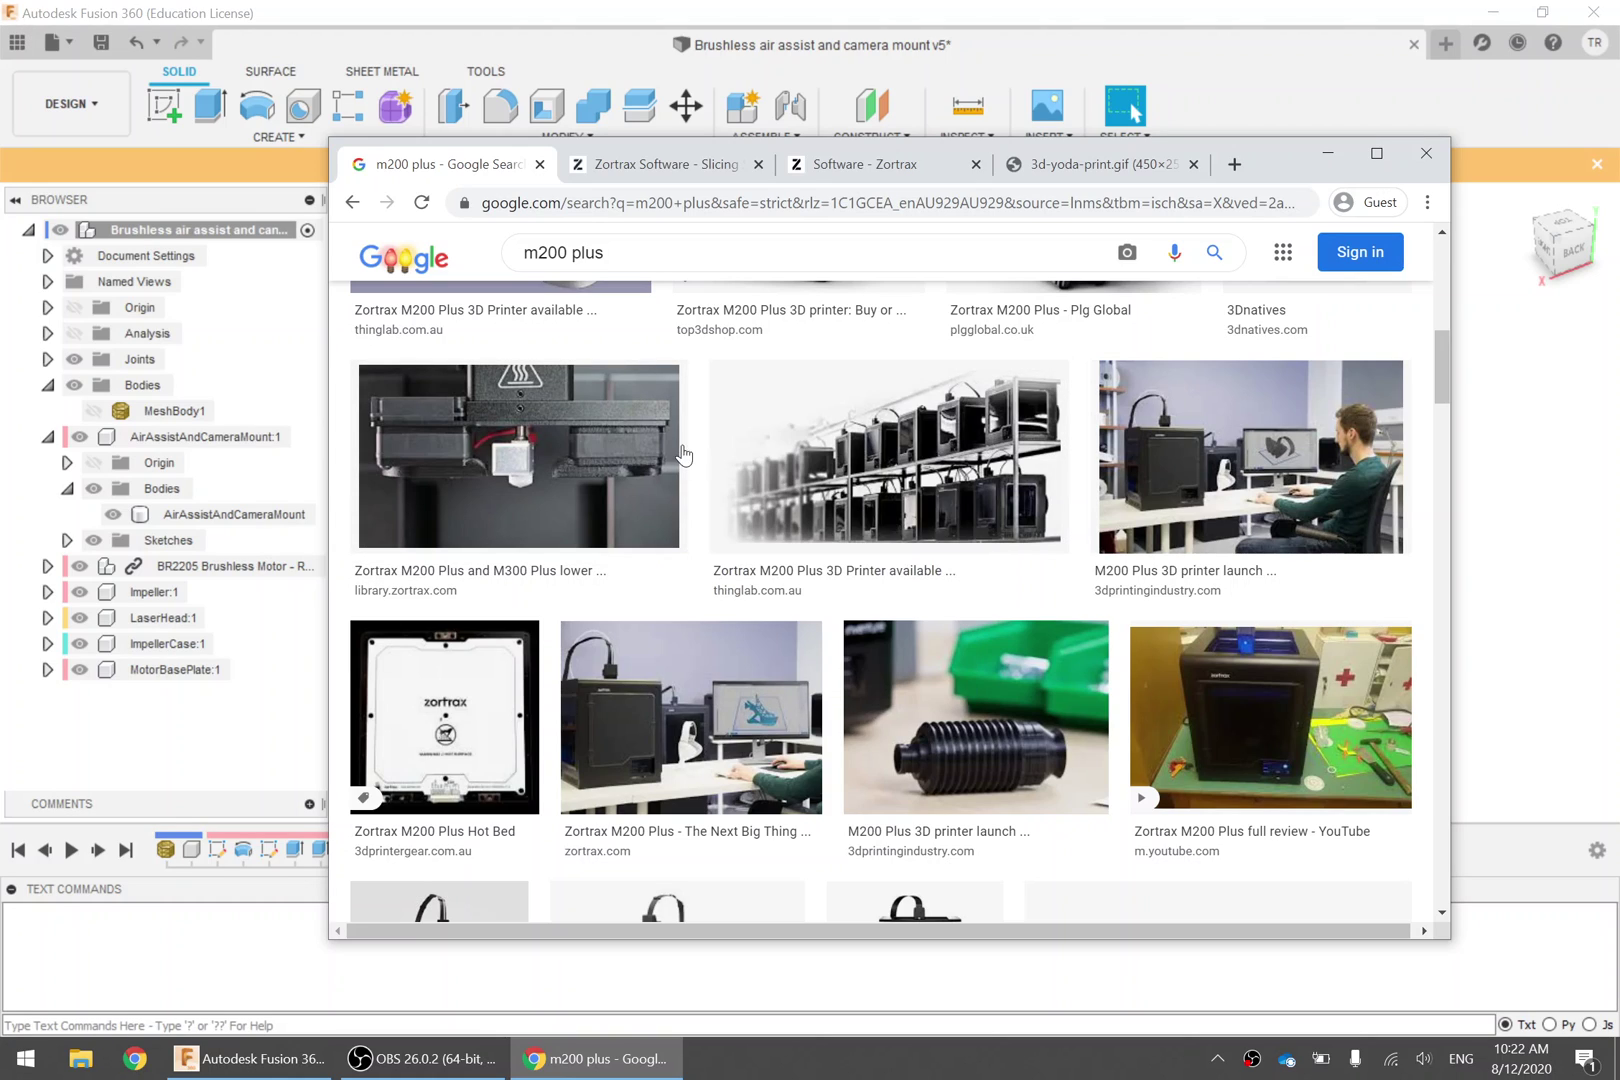
Search the web for 'z suite' and open the Z-Suite - Zortrax result
left_click(643, 168)
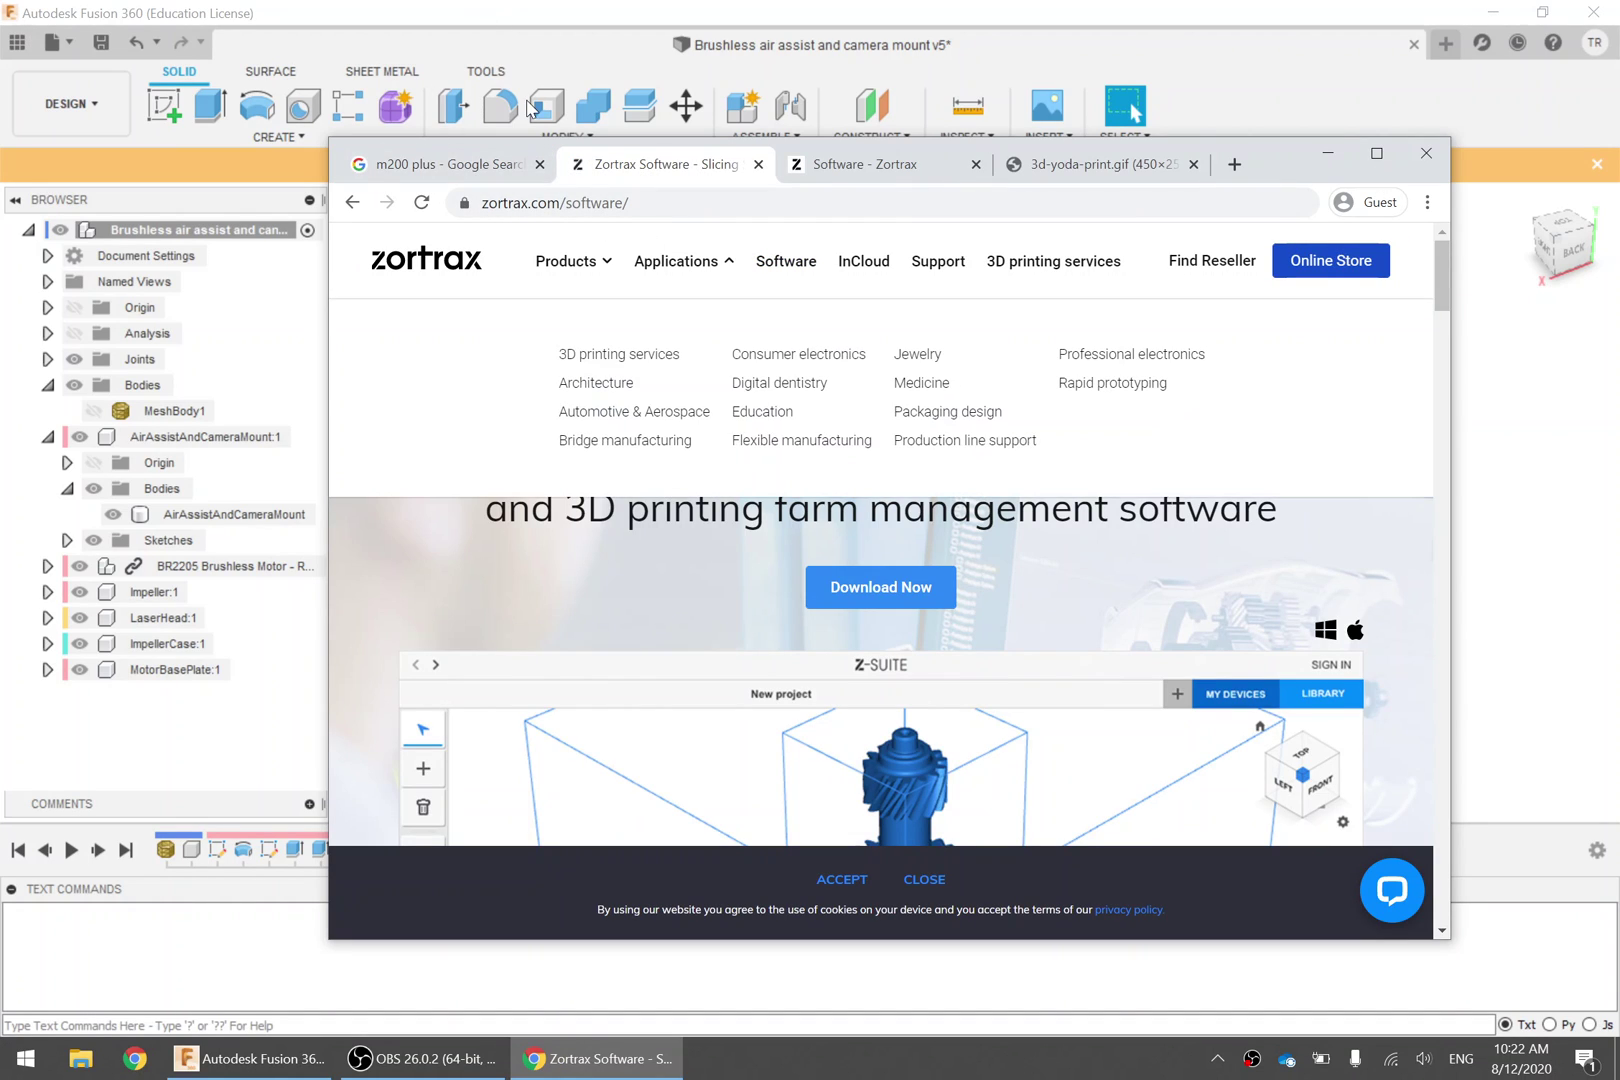
left_click(592, 203)
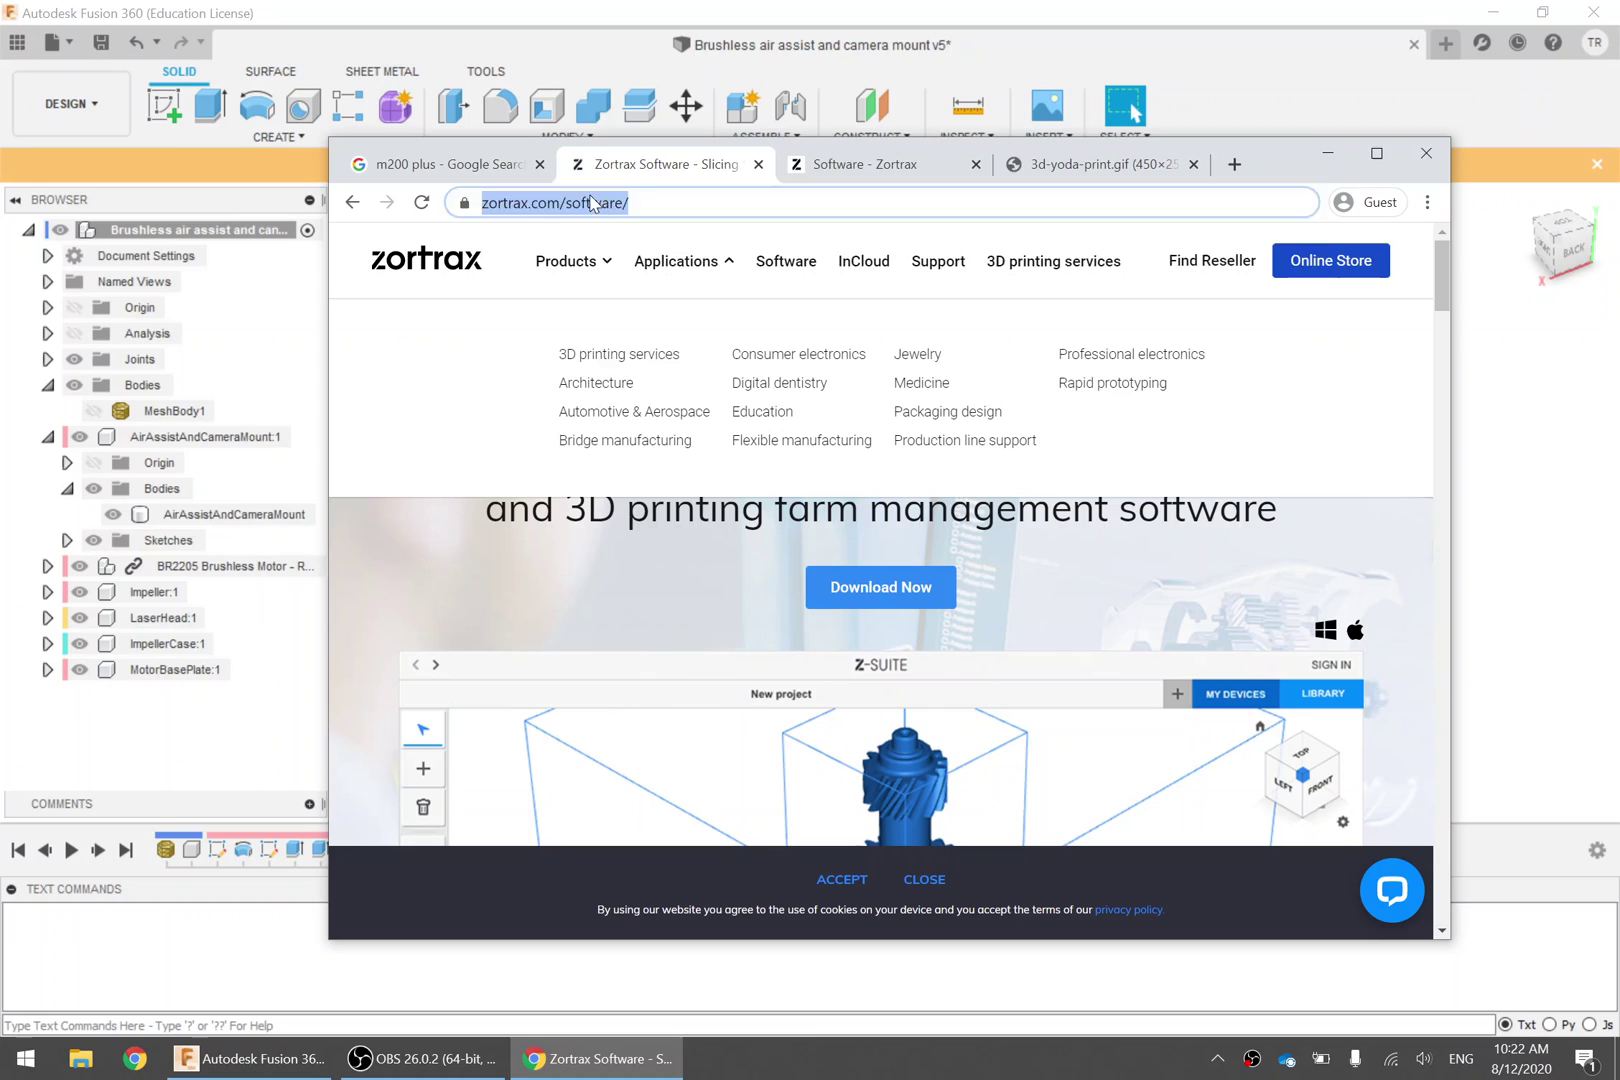
type("z suite")
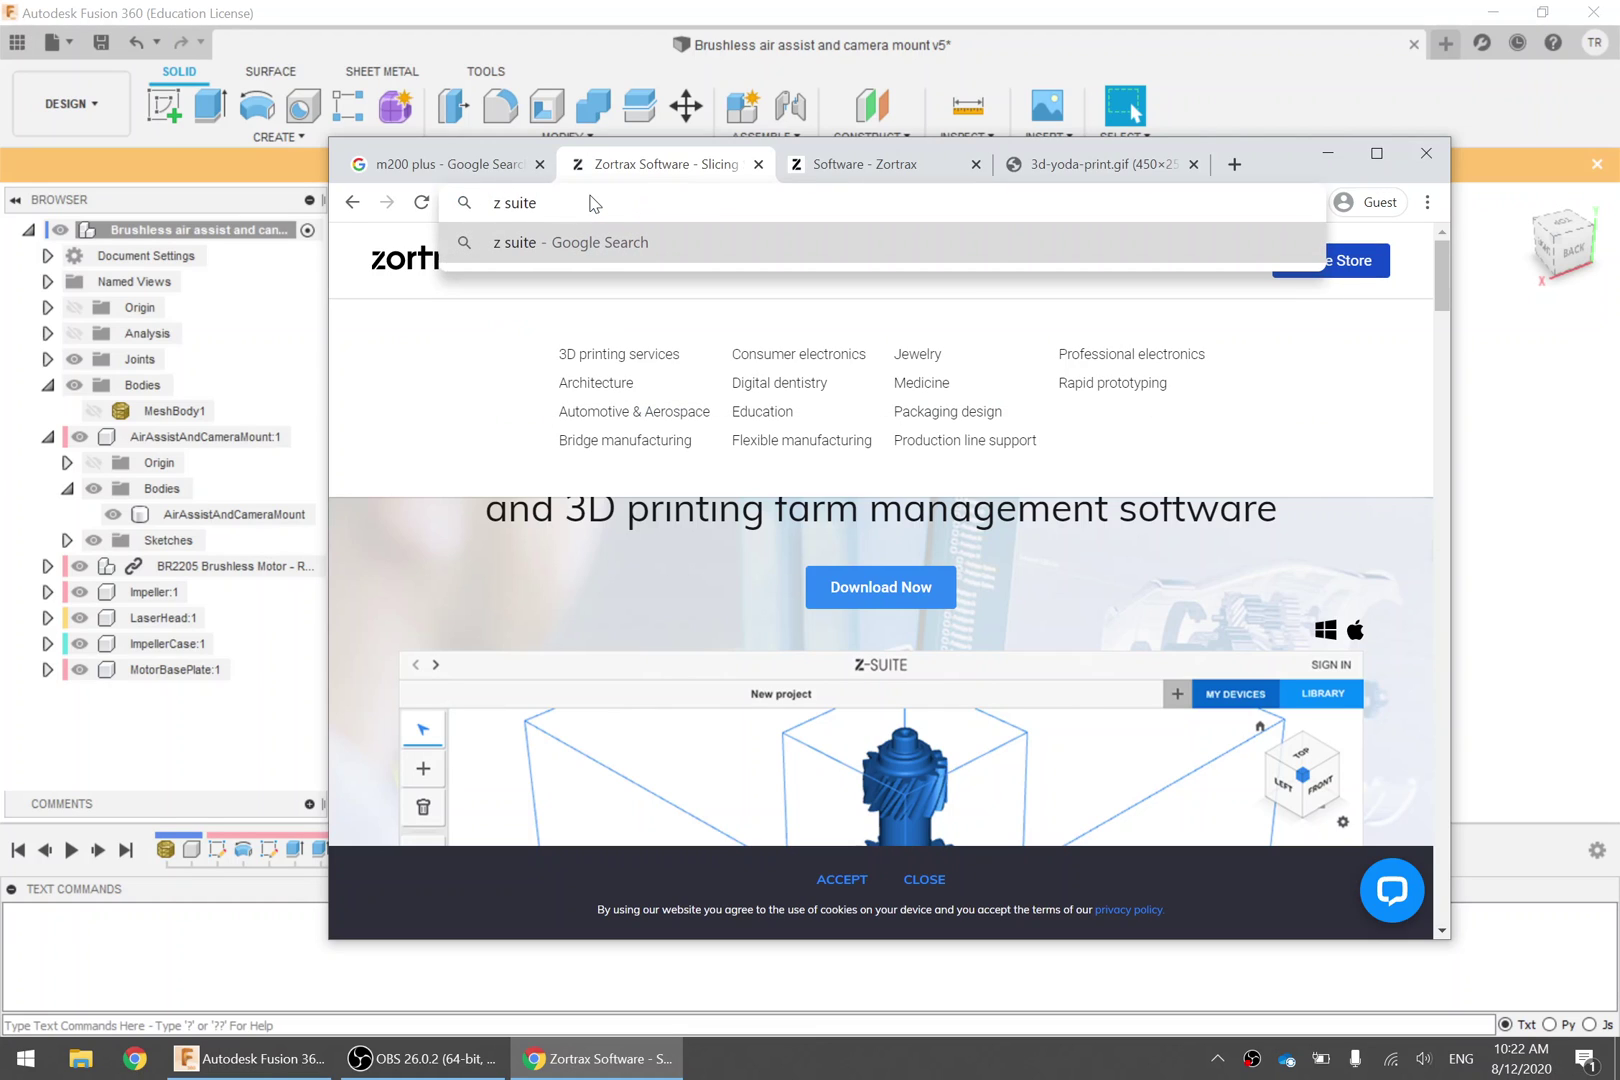
key("Return")
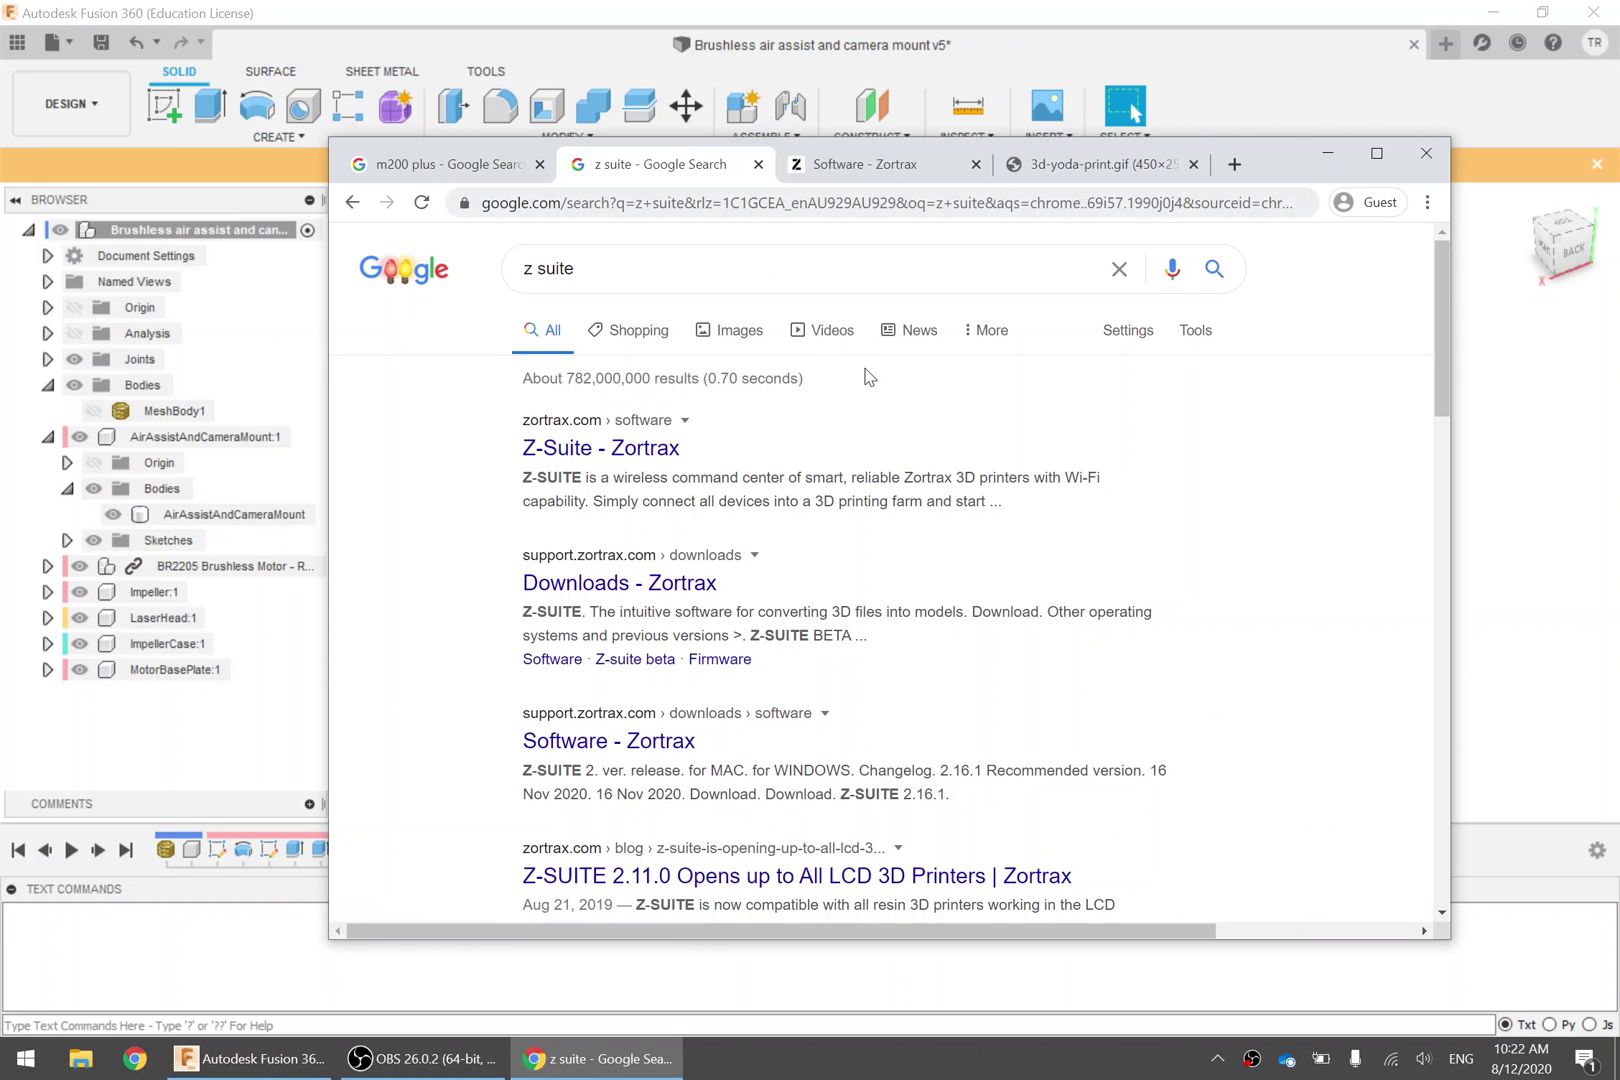
left_click(565, 452)
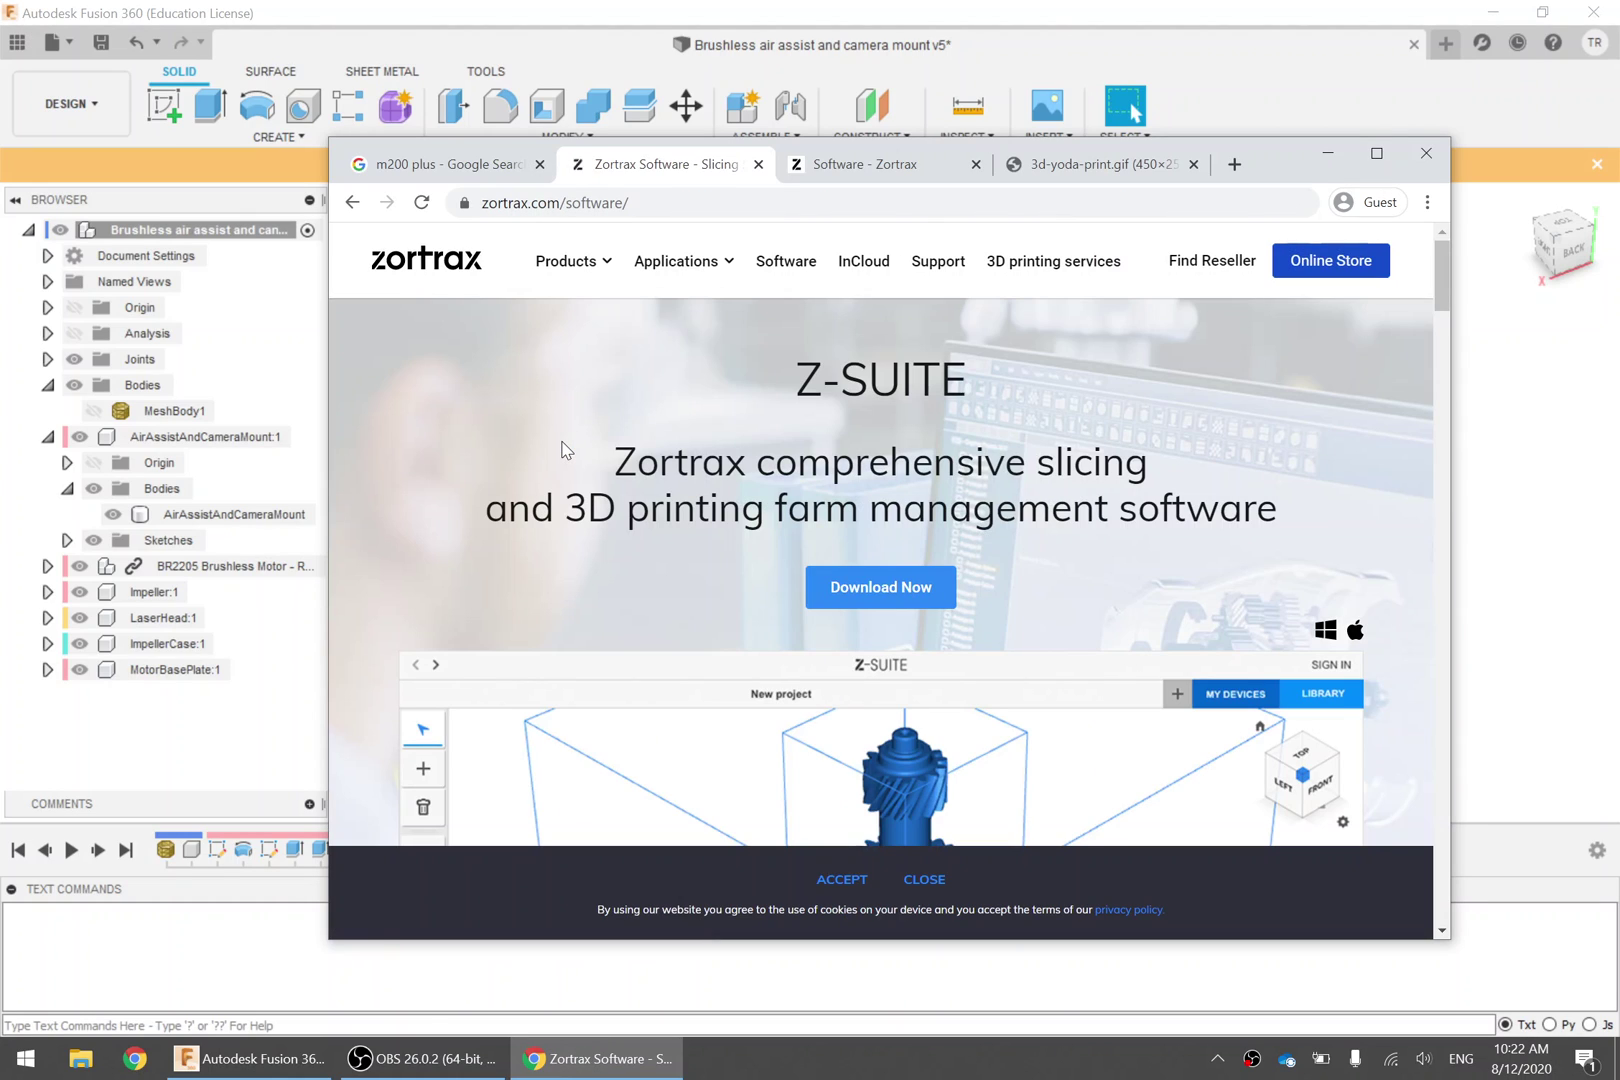
Go to the Z-SUITE downloads page and choose the recommended Windows 2.16.1 download
left_click(908, 590)
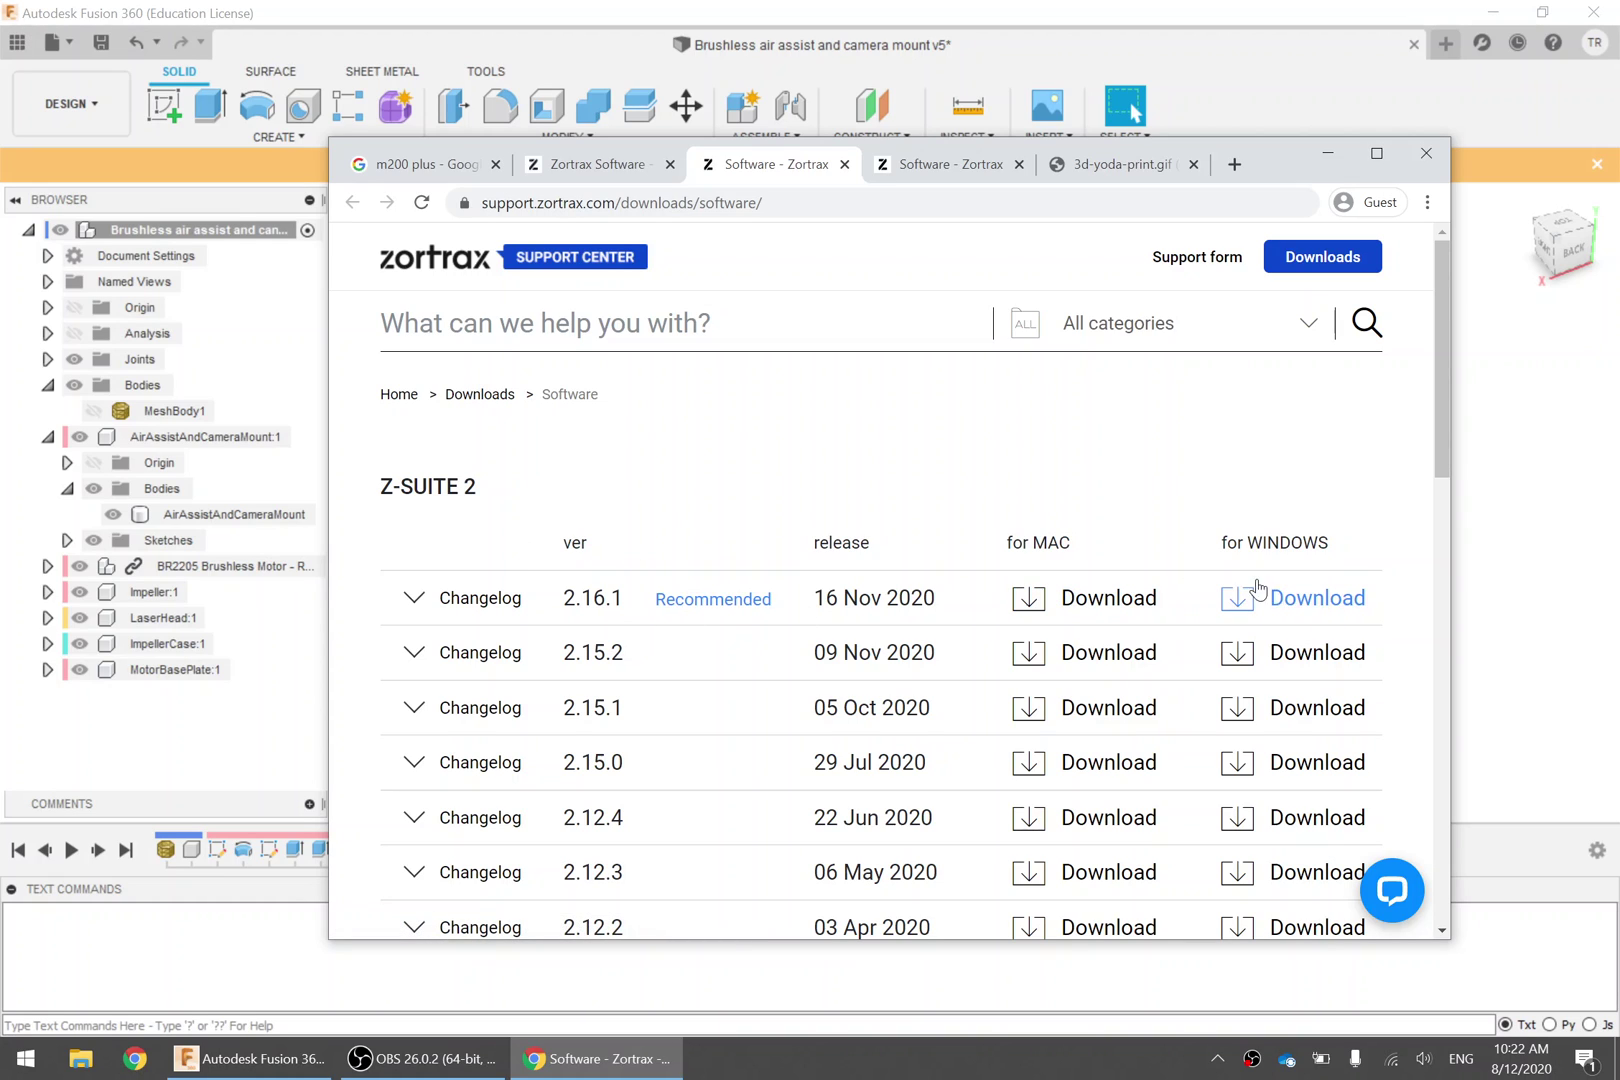
left_click(1318, 598)
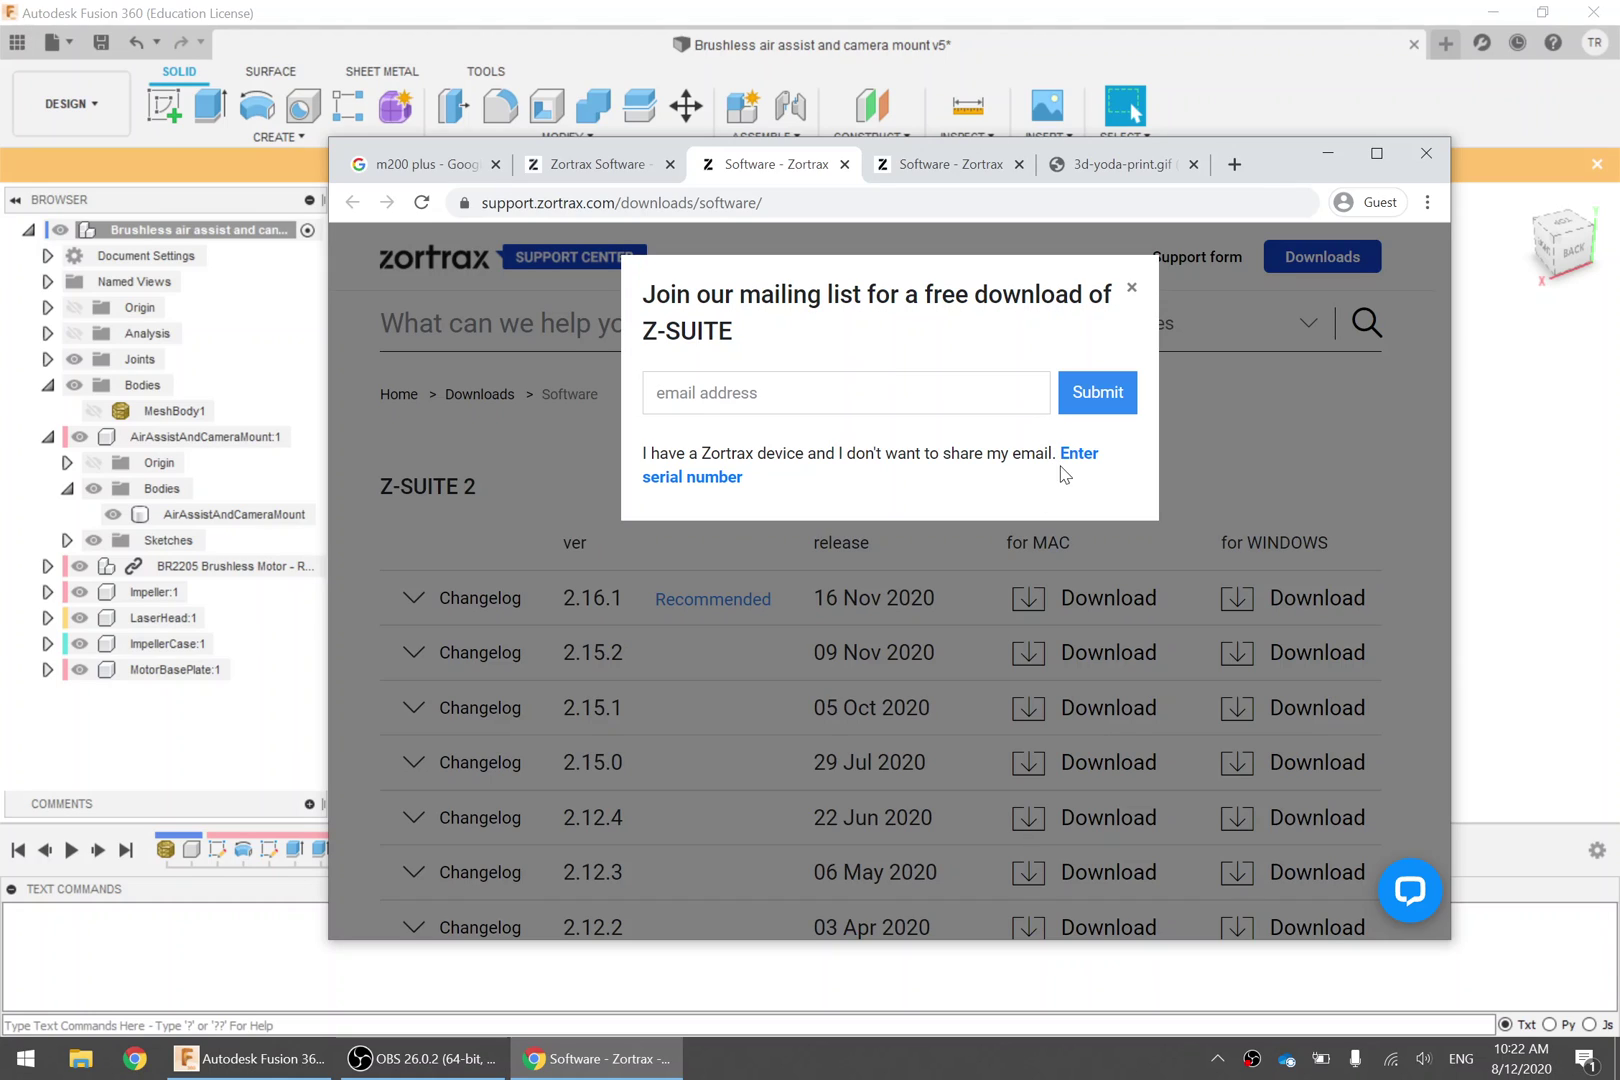
right_click(1088, 461)
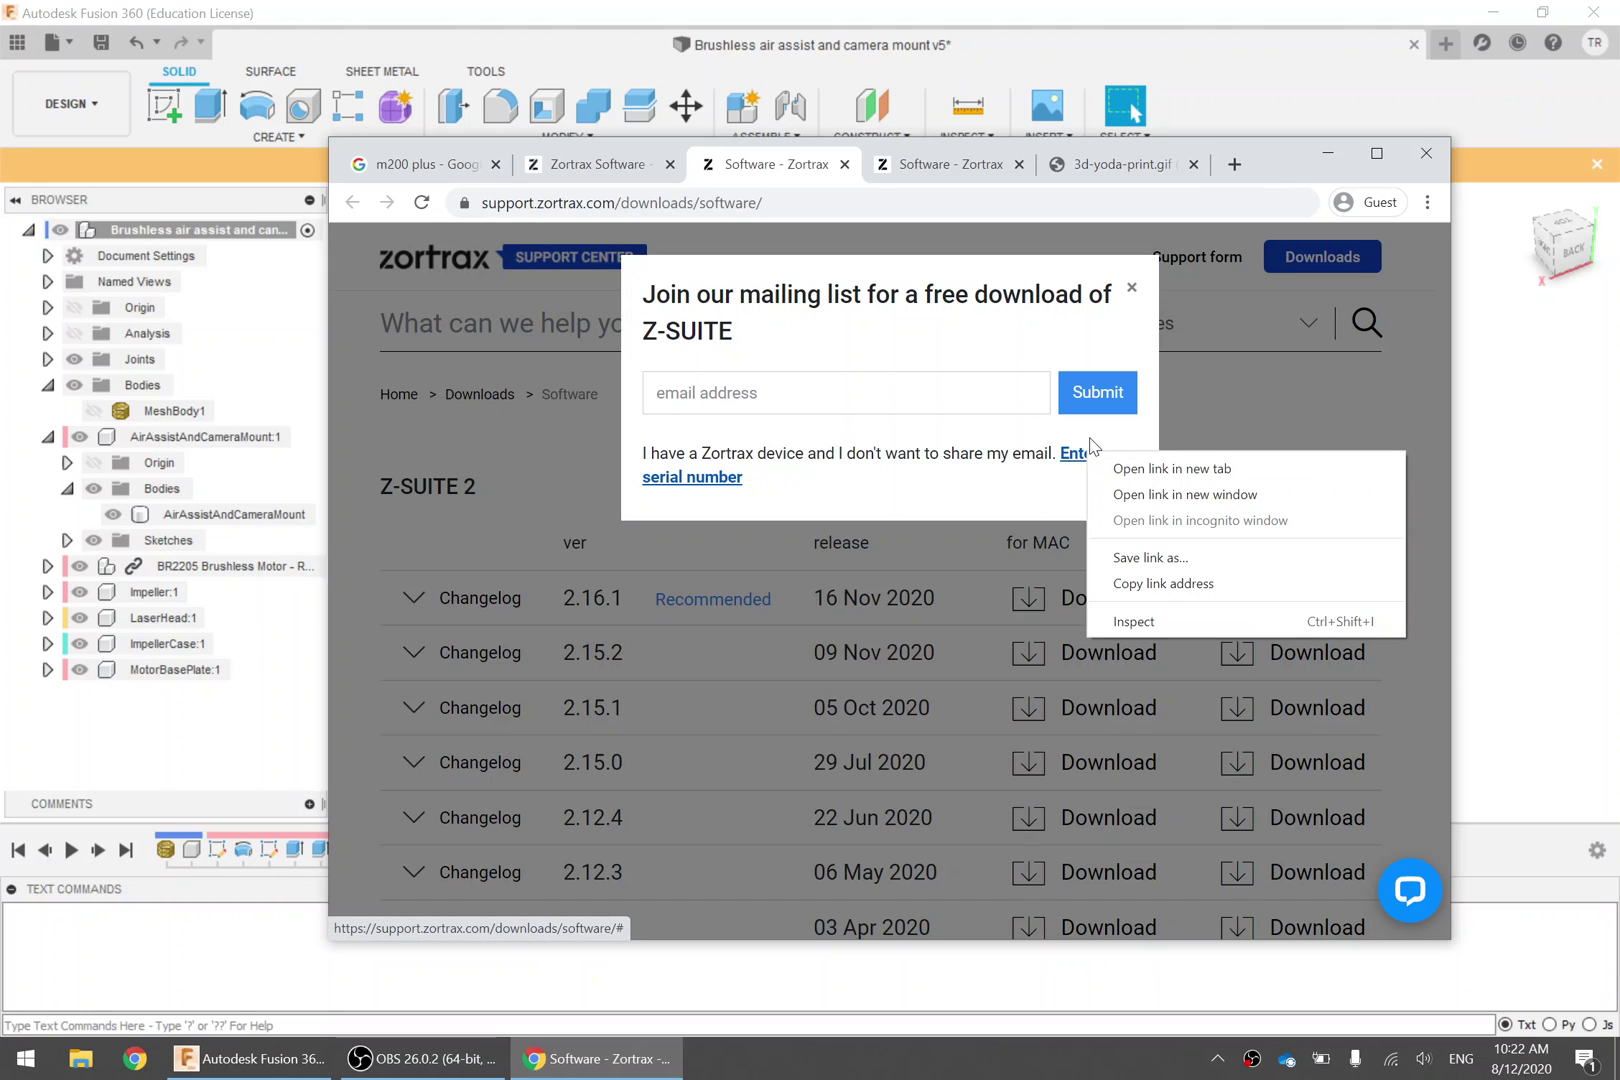
left_click(890, 453)
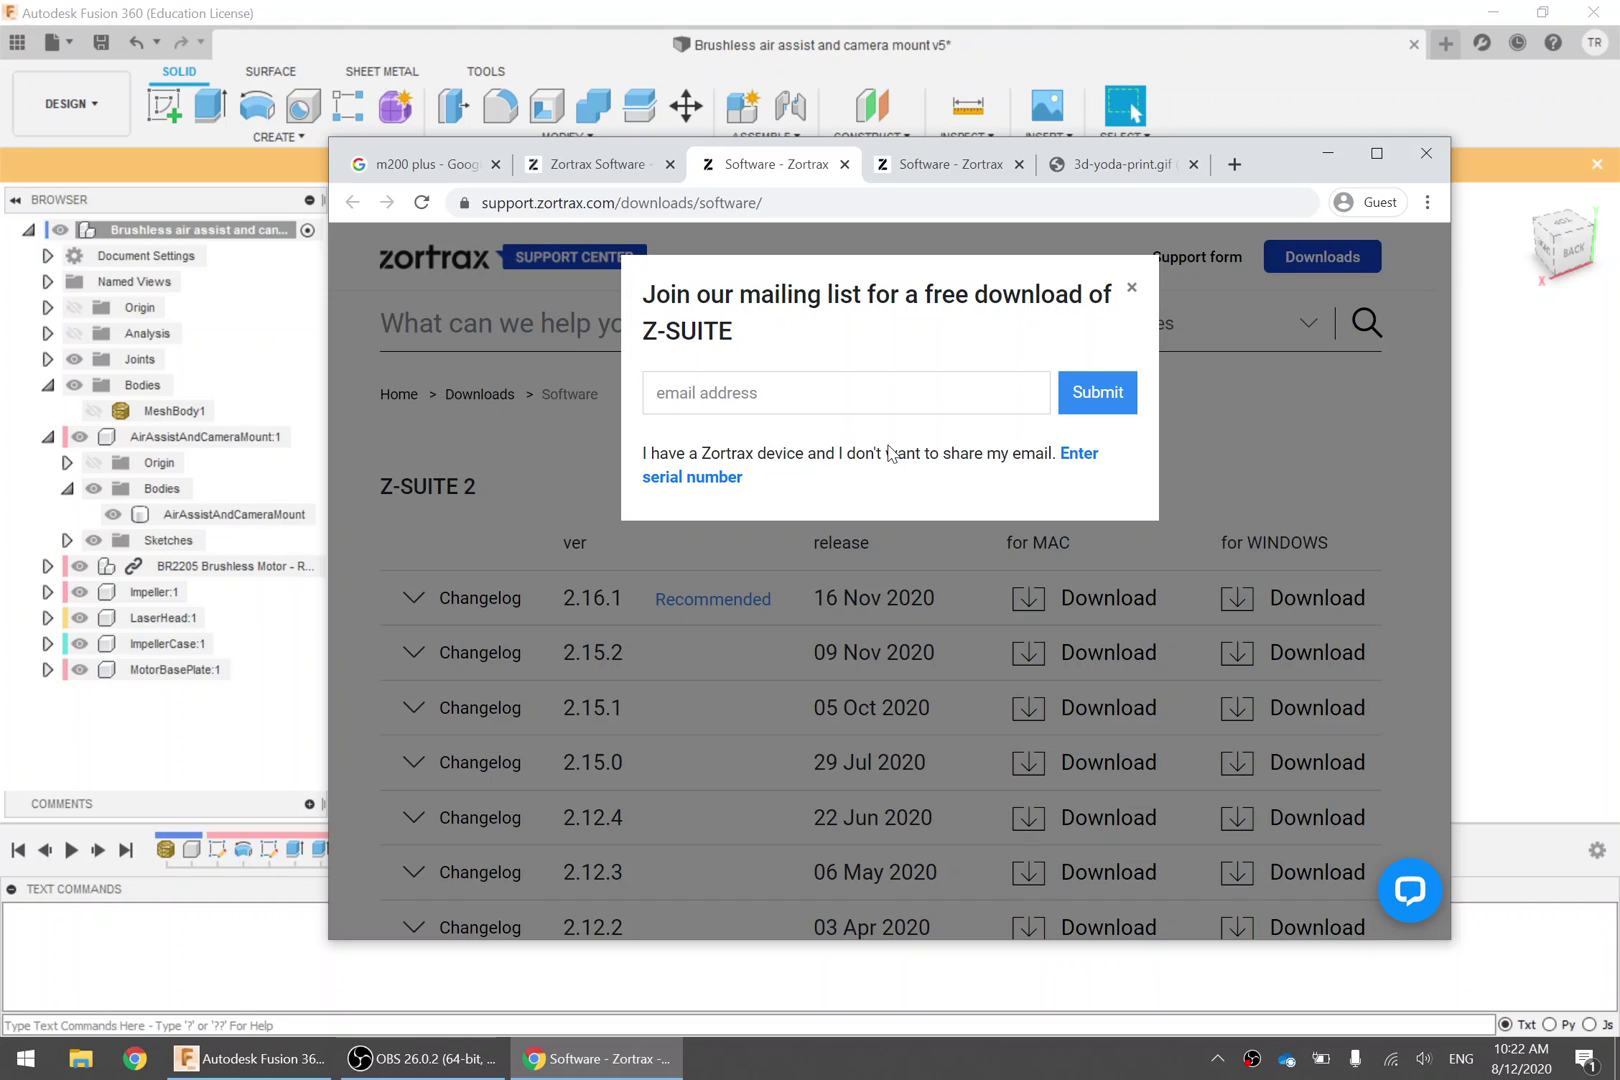
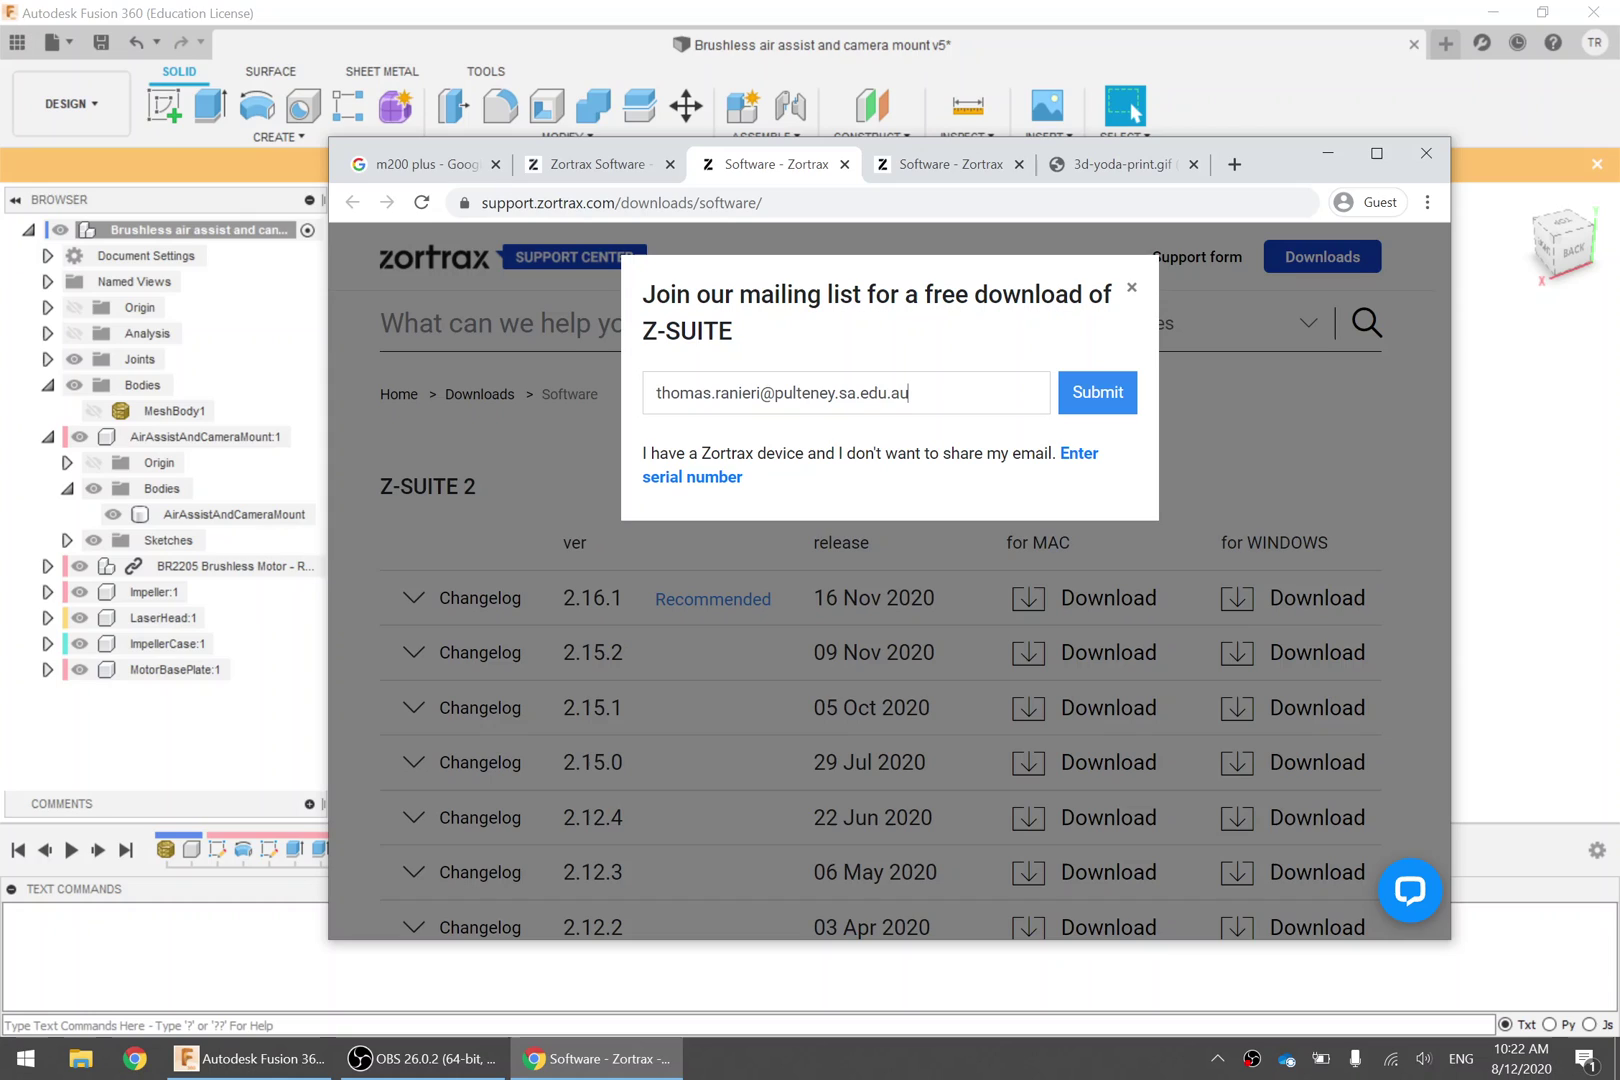
Submit an email address in the mailing-list popup, then return to Fusion 360
left_click(1087, 389)
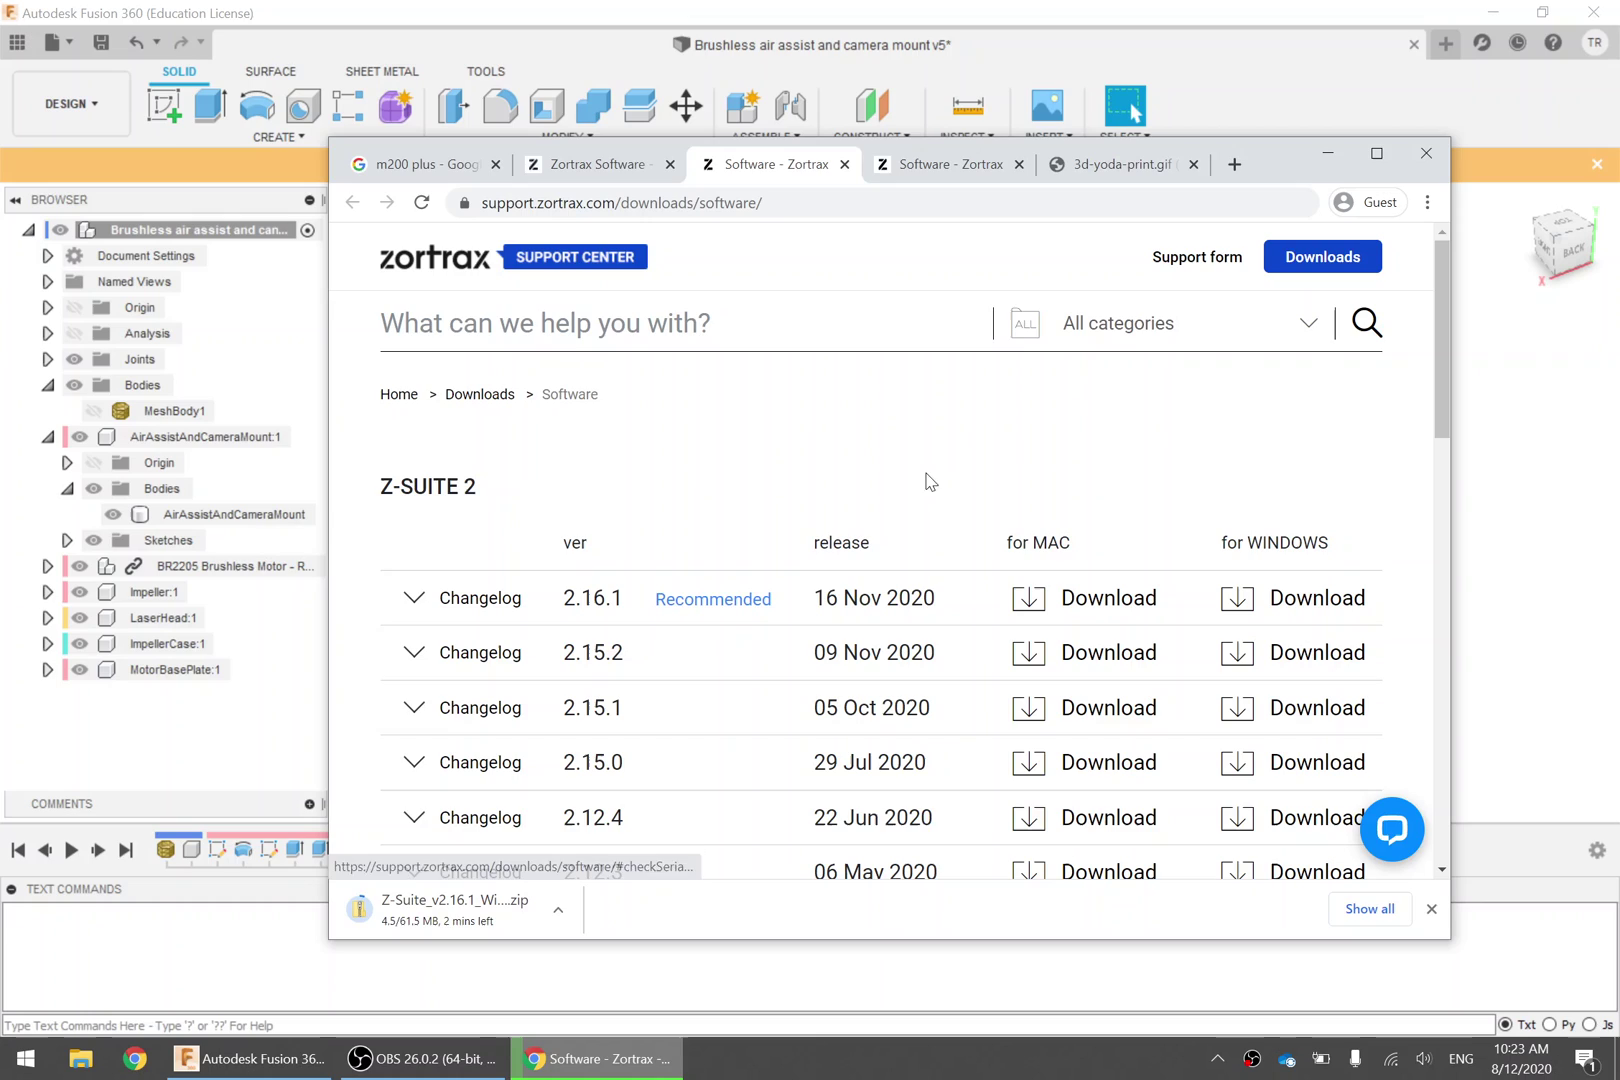
left_click(342, 14)
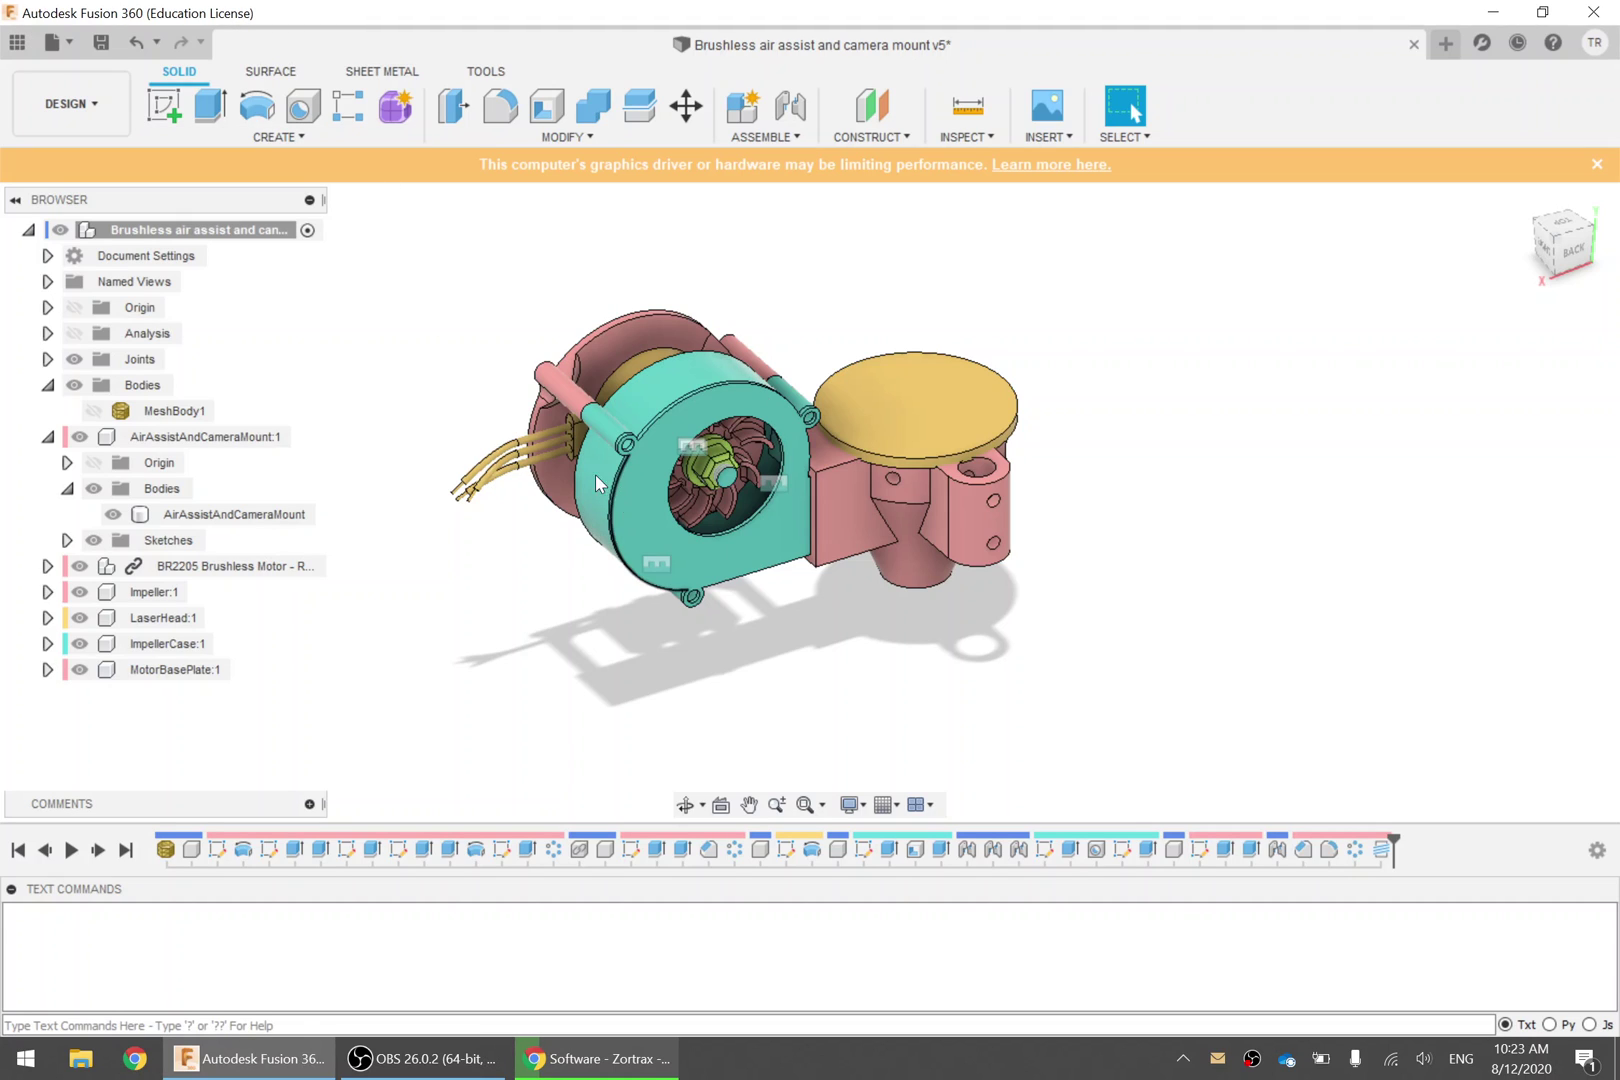
left_click_drag(440, 273, 1214, 706)
left_click(812, 557)
middle_click_drag(697, 513, 722, 583, "shift")
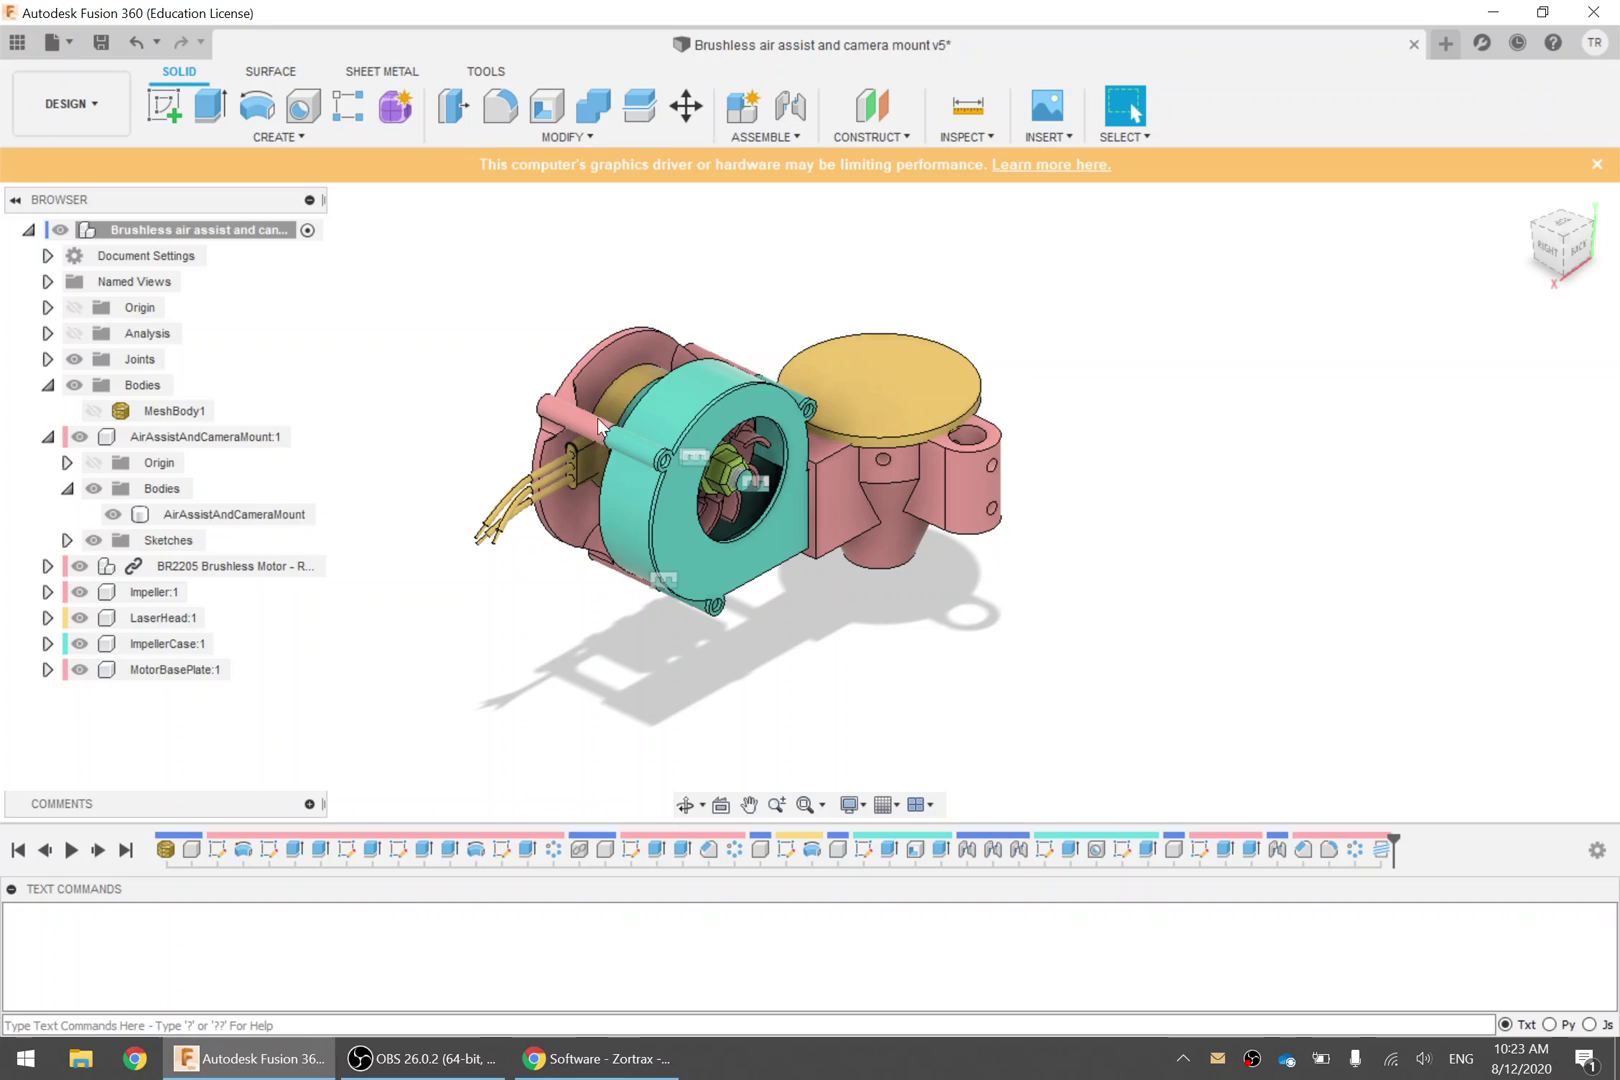
left_click(932, 478)
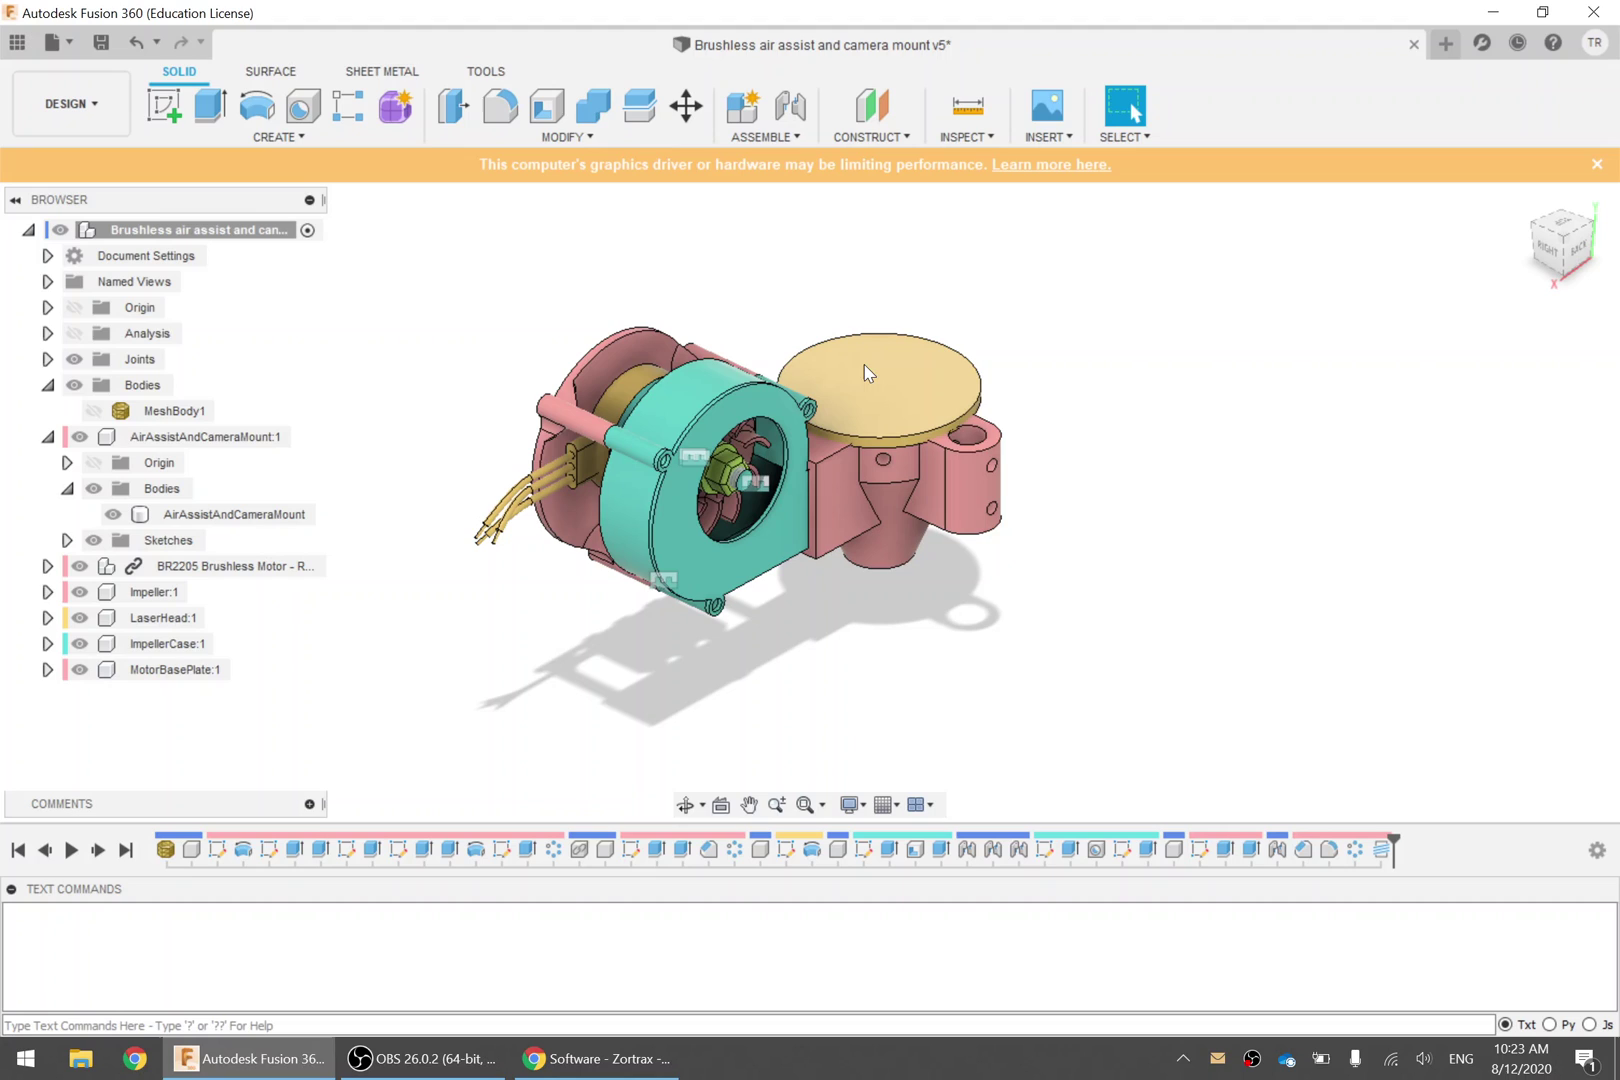
left_click(608, 359)
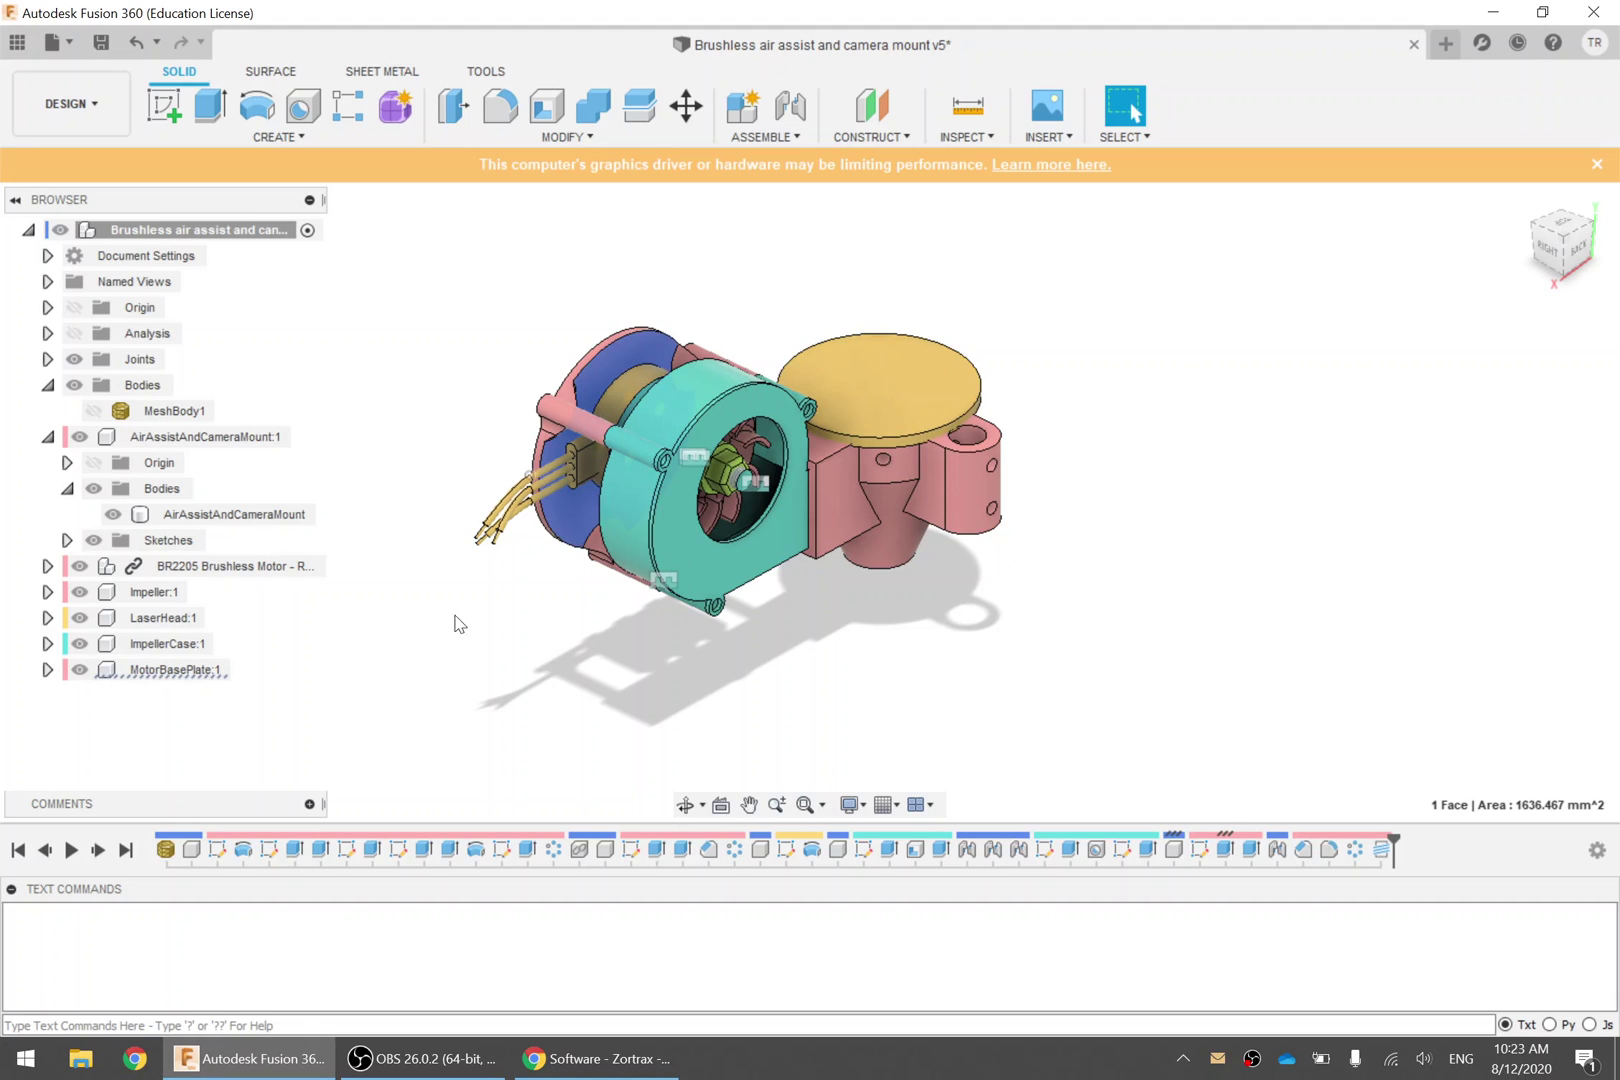
left_click_drag(527, 662, 701, 540)
key("Escape")
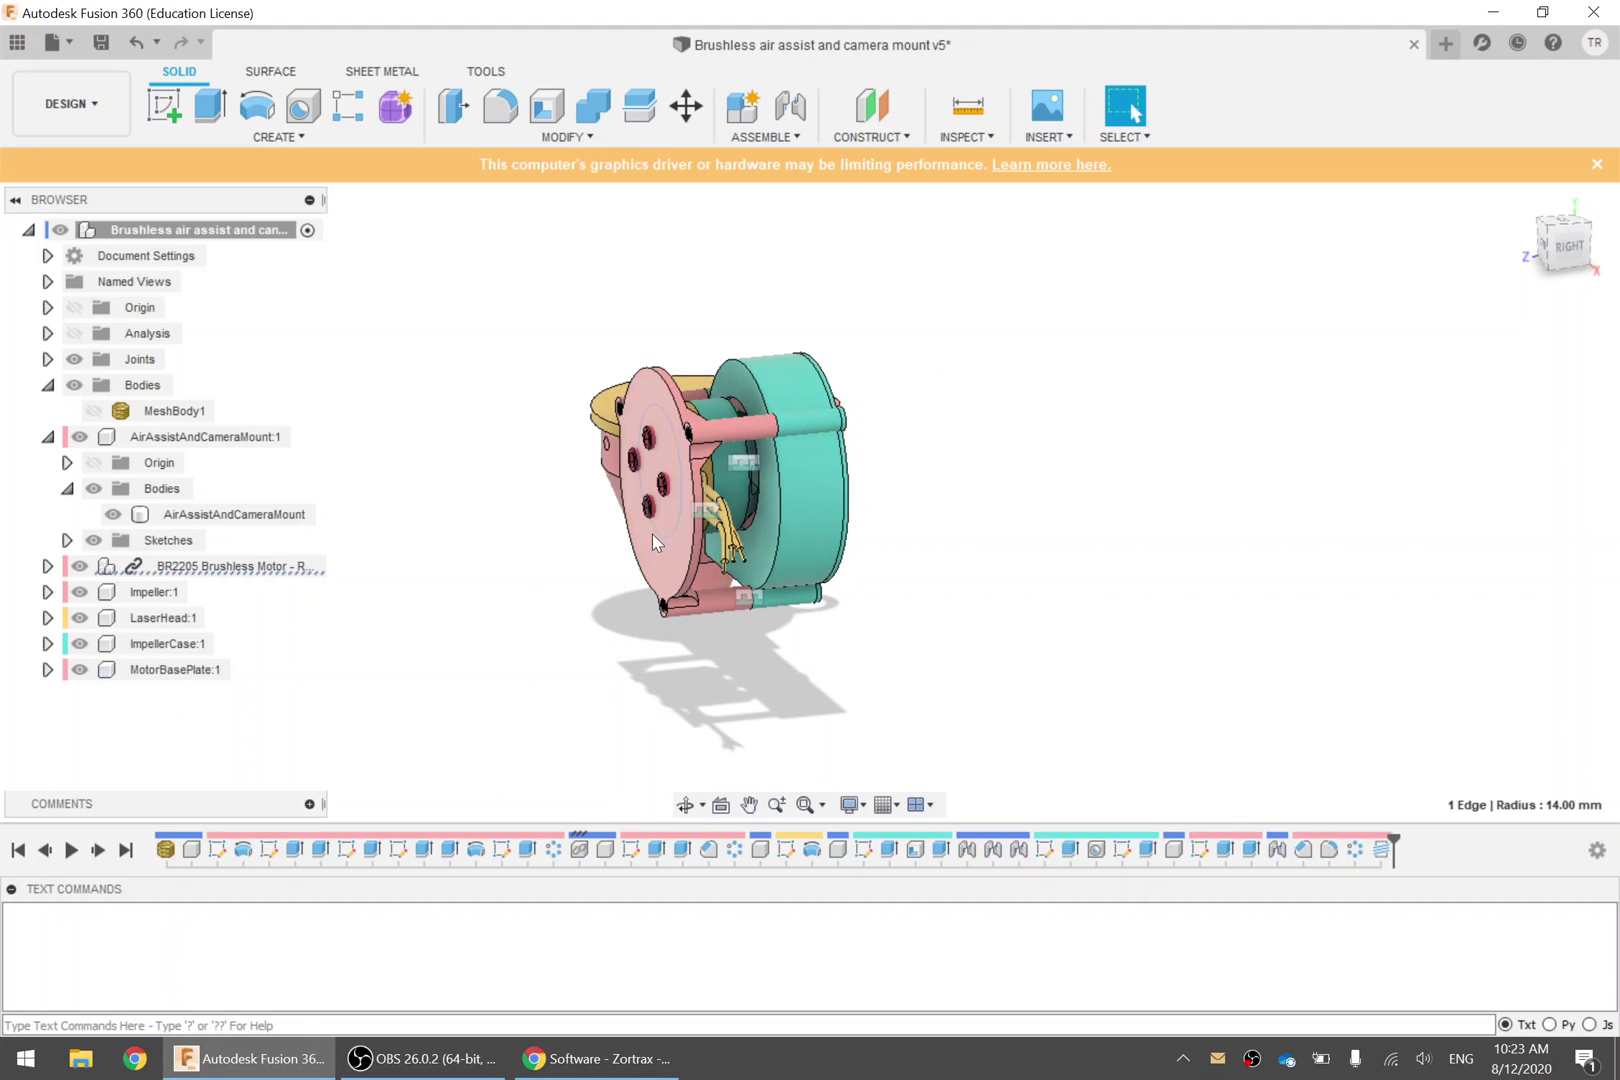
Hide the base plate, impeller case, impeller, motor, laser head and mount components
left_click(155, 592)
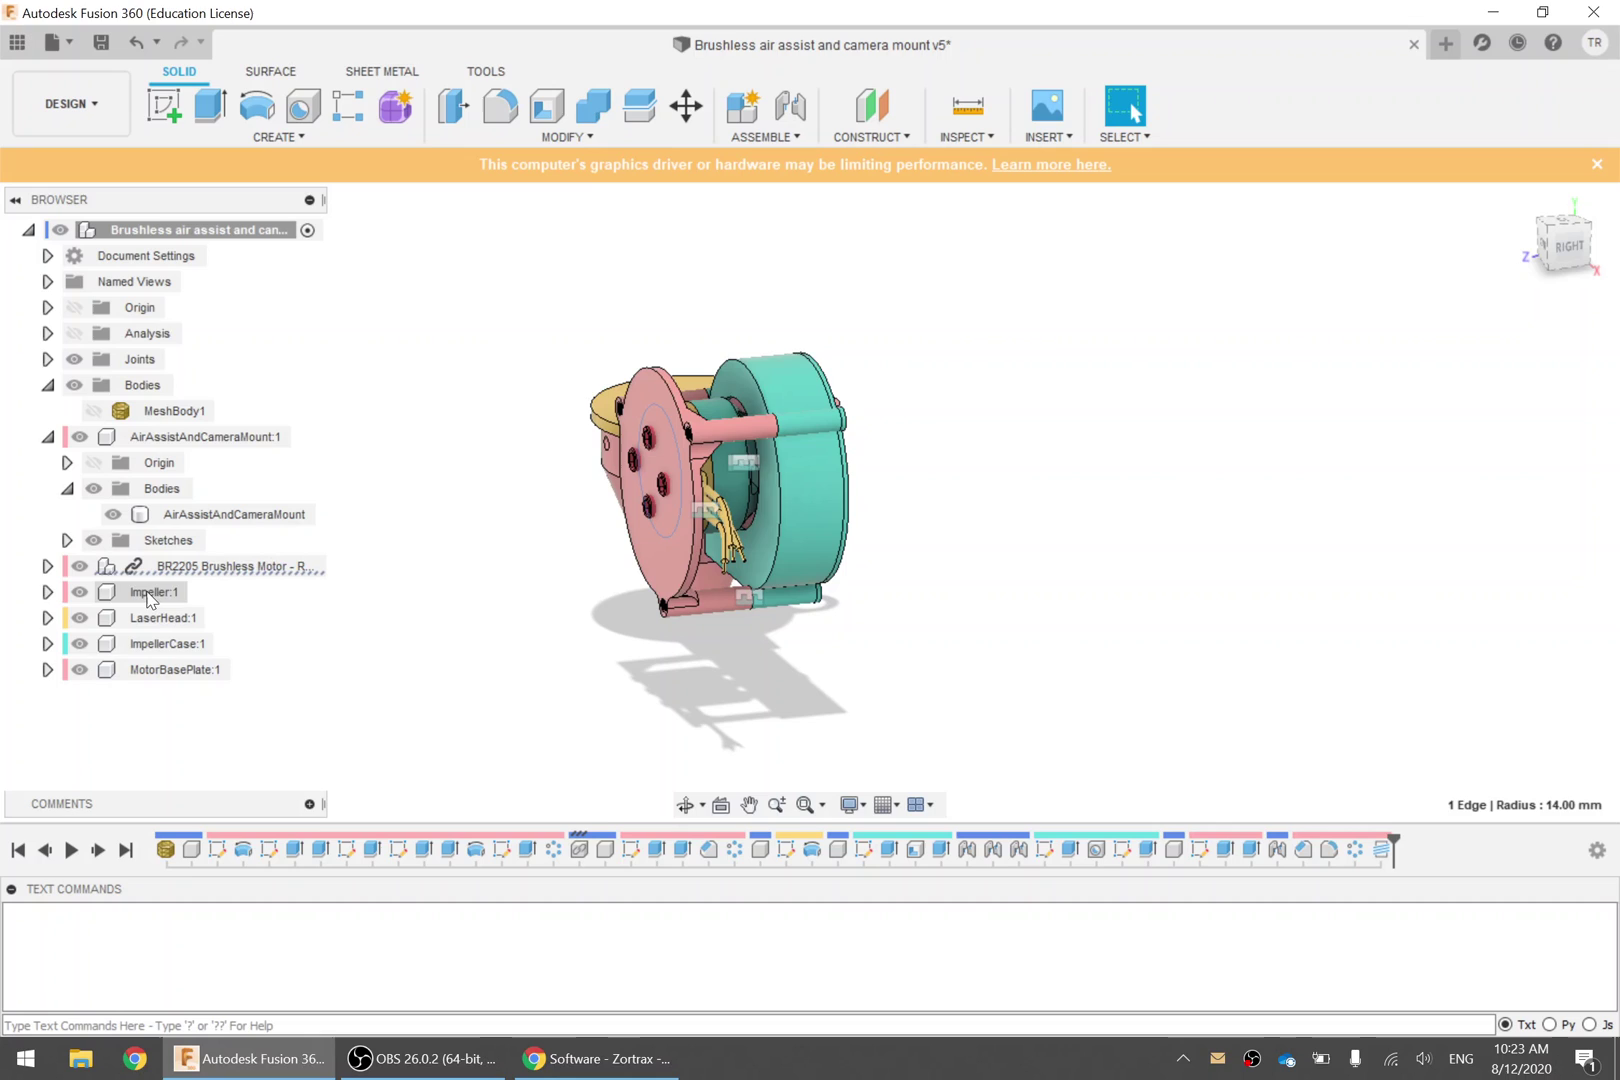
left_click(152, 618)
left_click(150, 670)
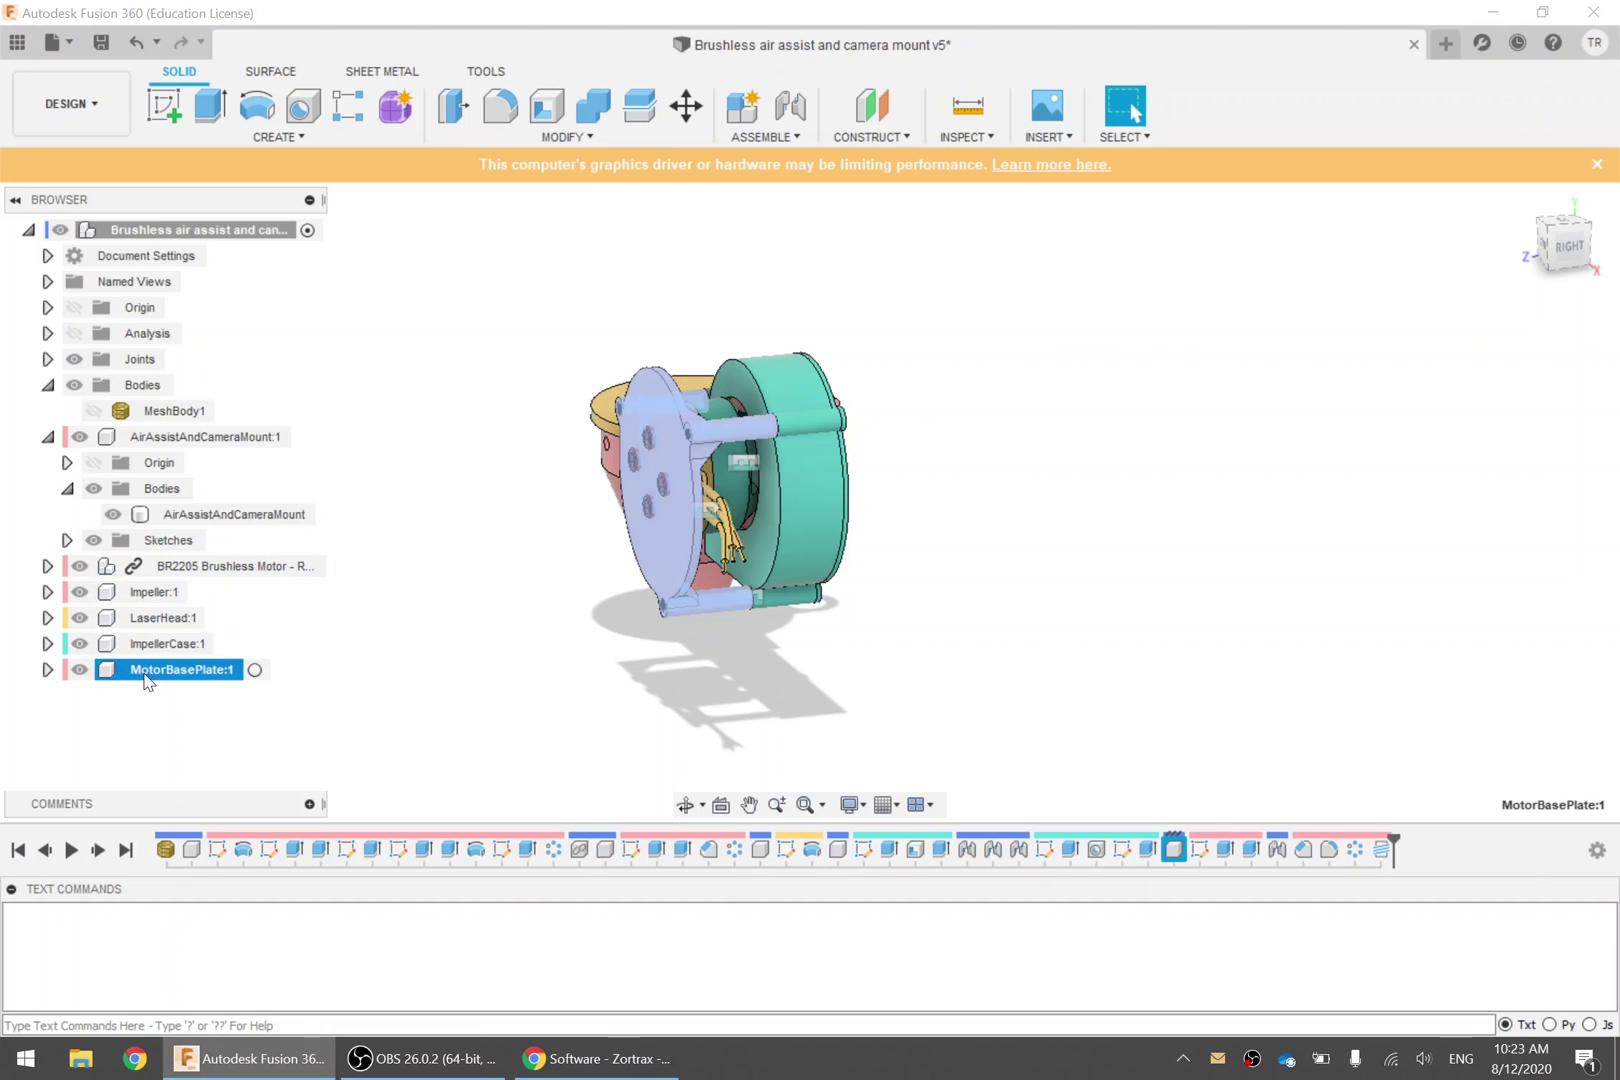
left_click(79, 669)
left_click(79, 644)
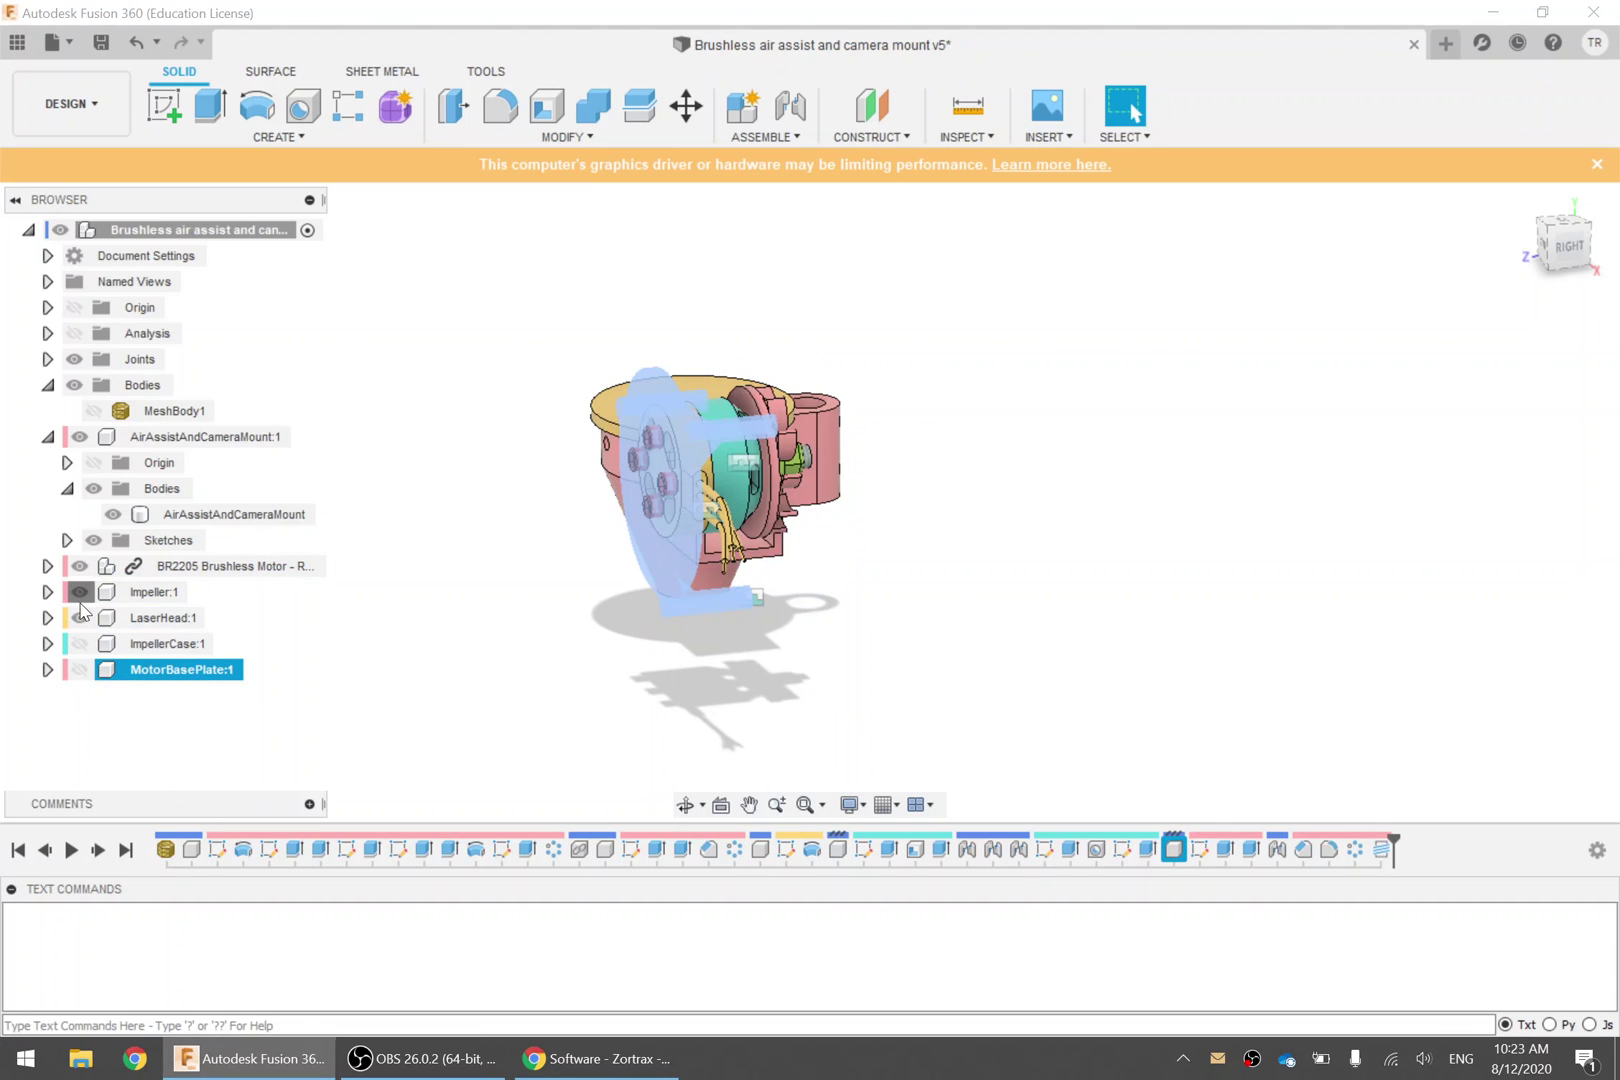
left_click(79, 592)
left_click(79, 566)
left_click(79, 618)
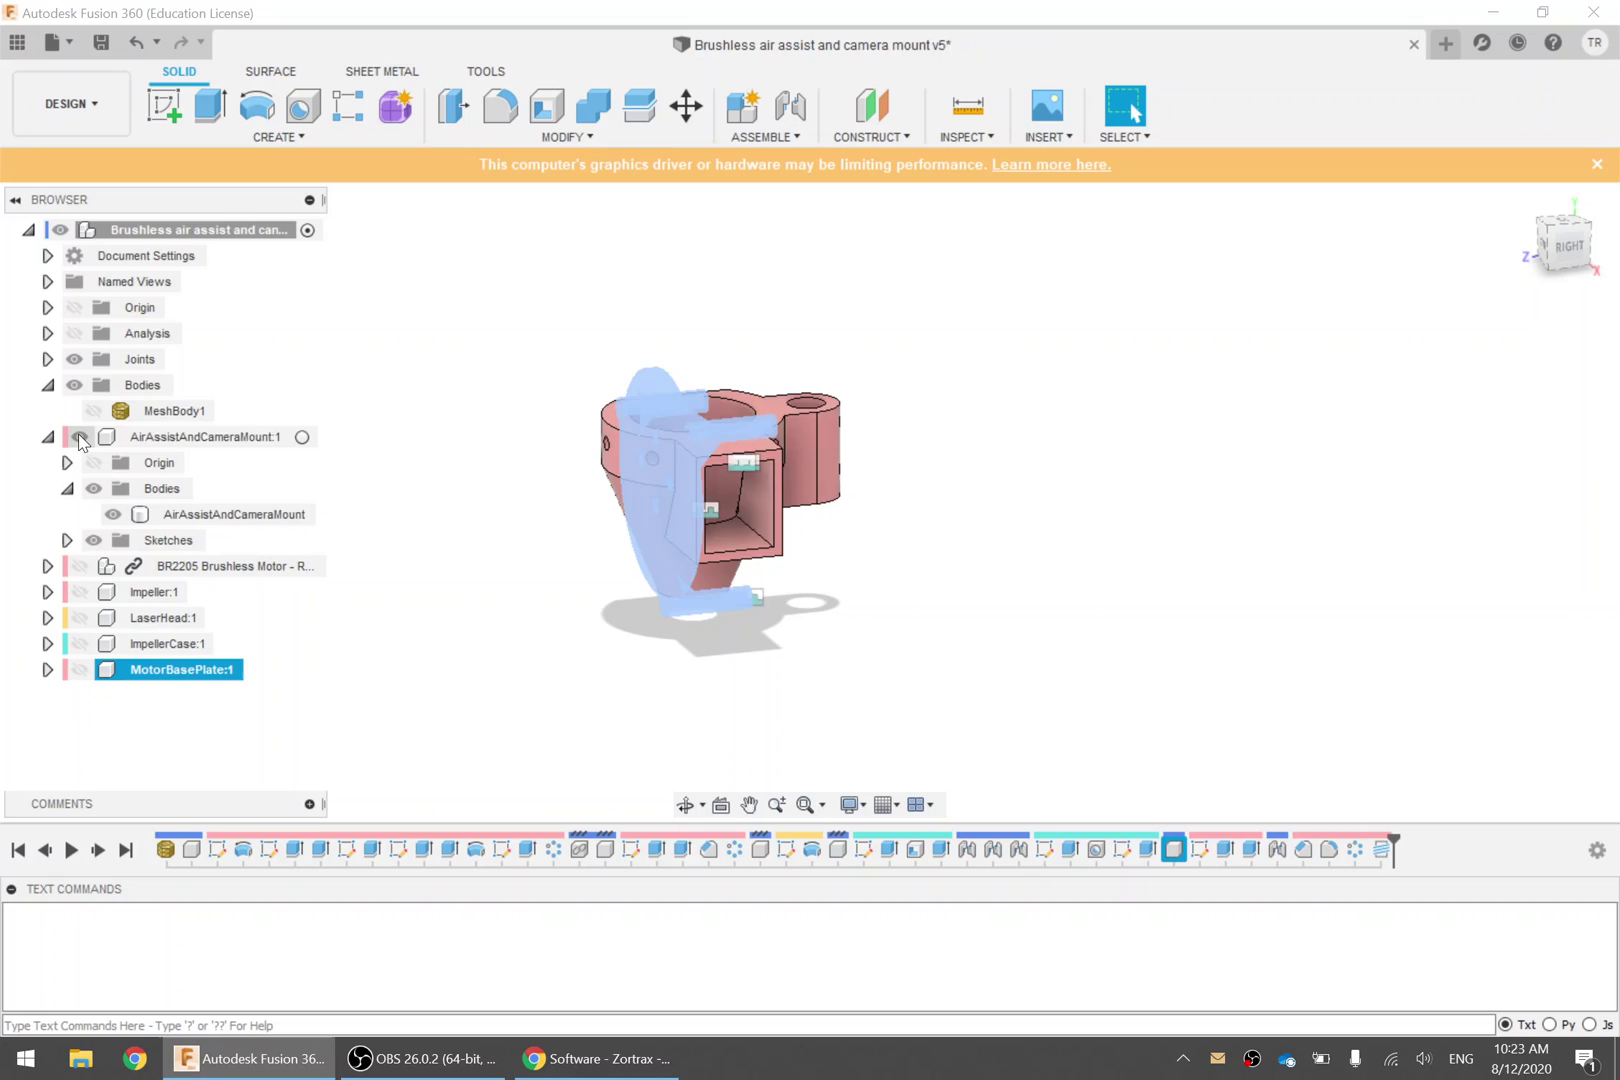
left_click(79, 436)
Re-show MotorBasePlate:1 alone, keeping the other parts hidden, and orbit so the plate faces forward
left_click(390, 342)
left_click(79, 669)
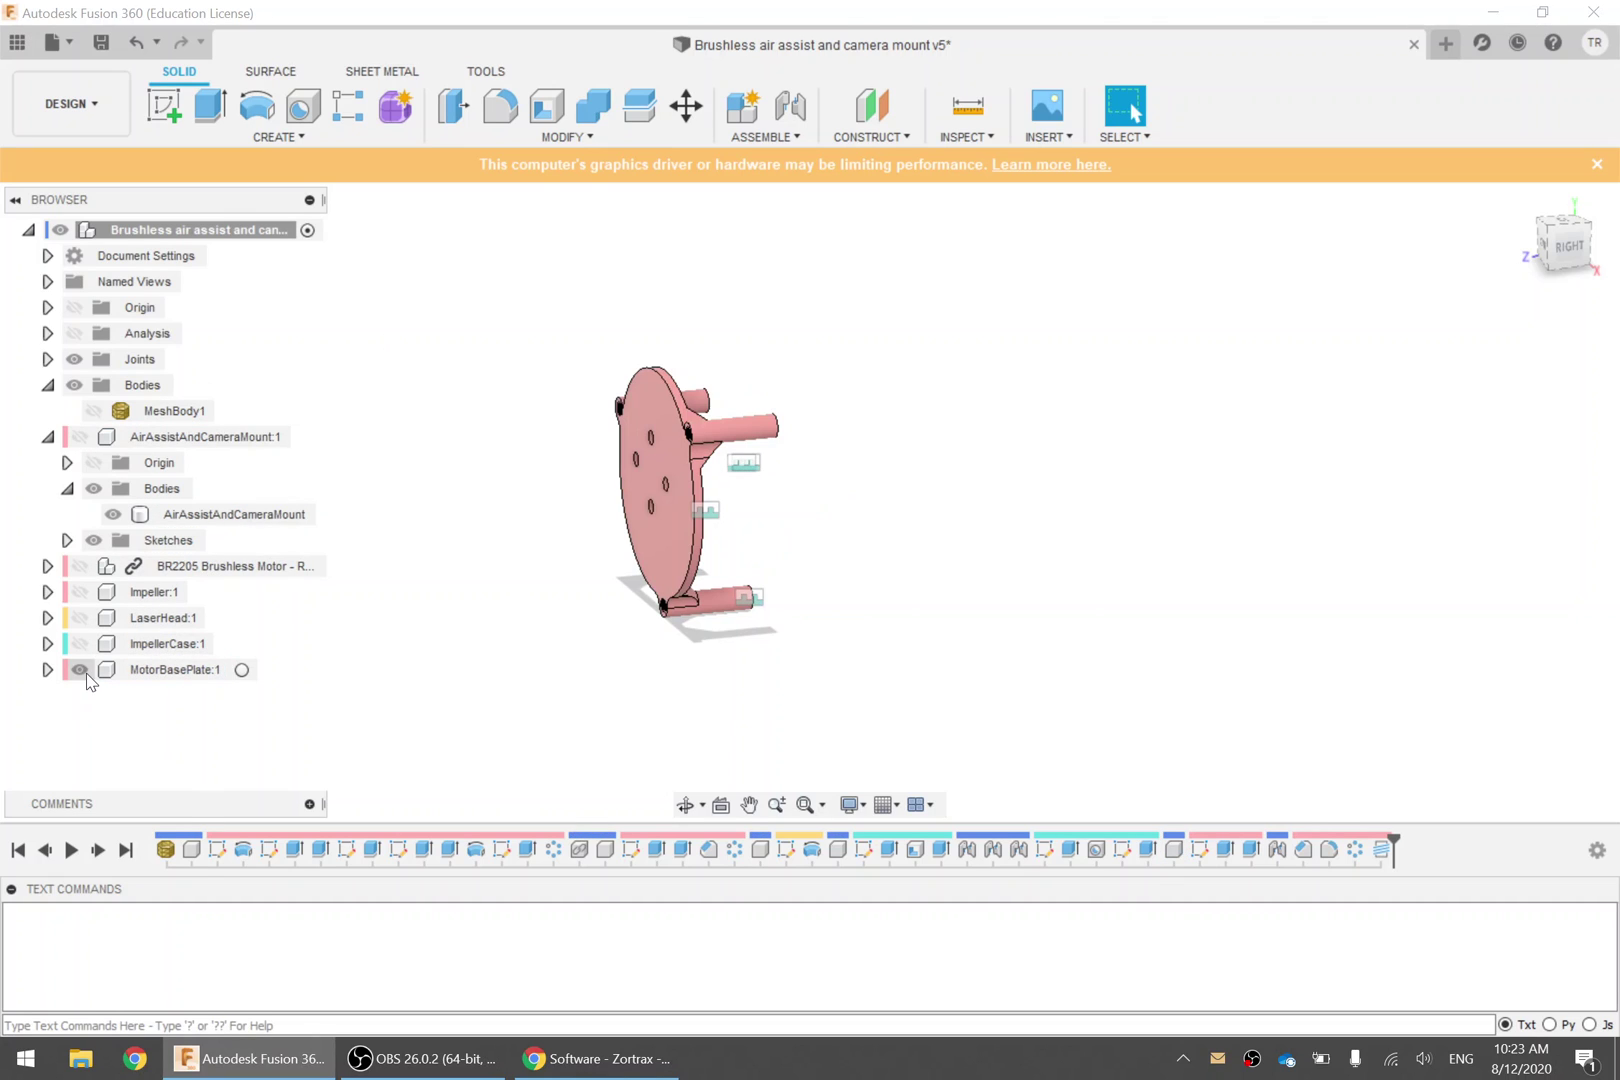
left_click(79, 644)
left_click(79, 618)
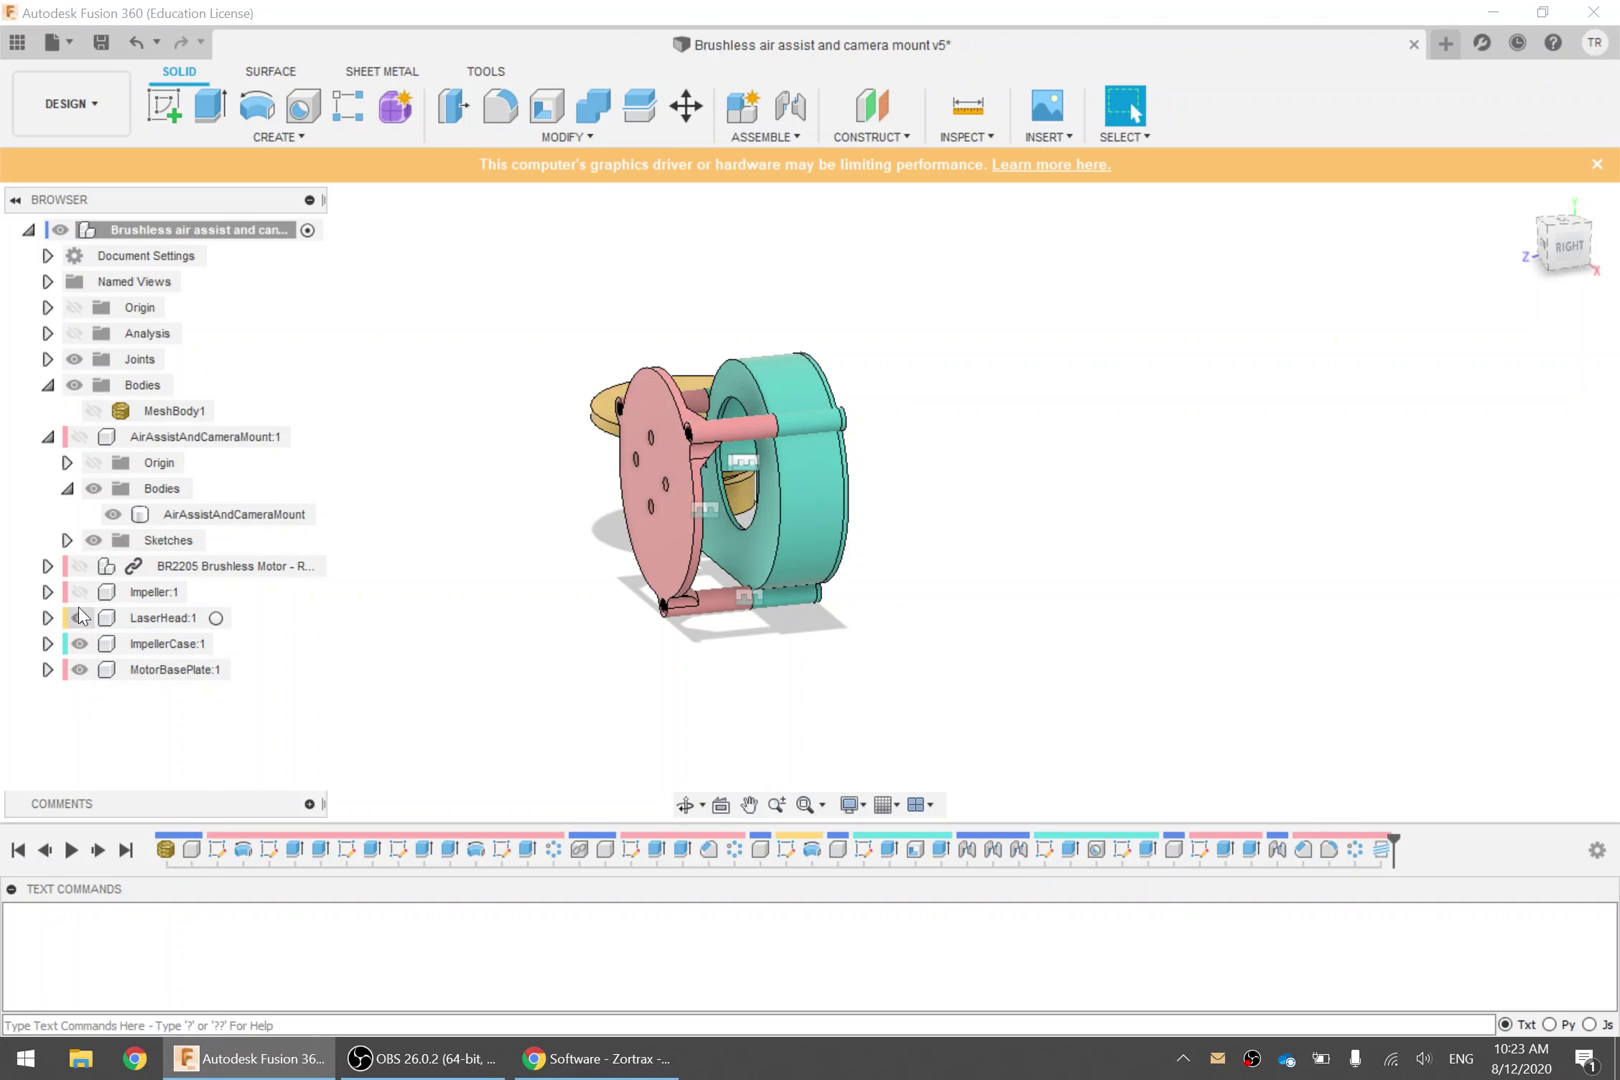
left_click(79, 592)
left_click(79, 566)
left_click(79, 566)
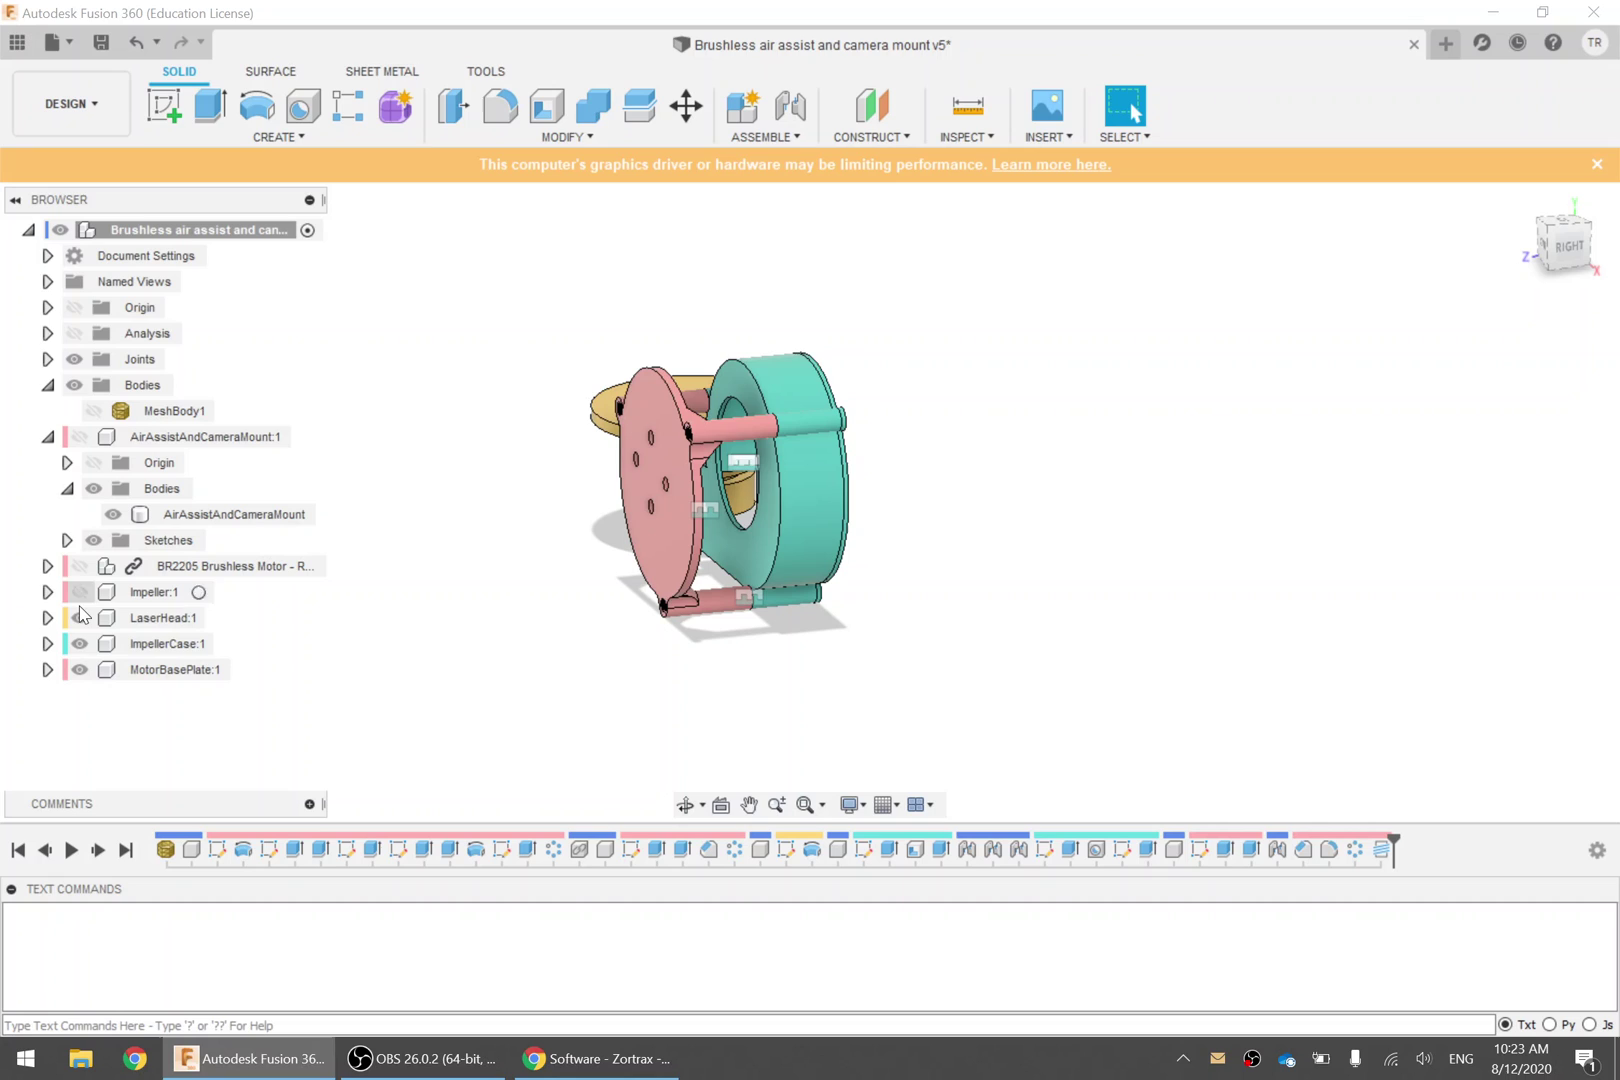
left_click(79, 618)
left_click(79, 644)
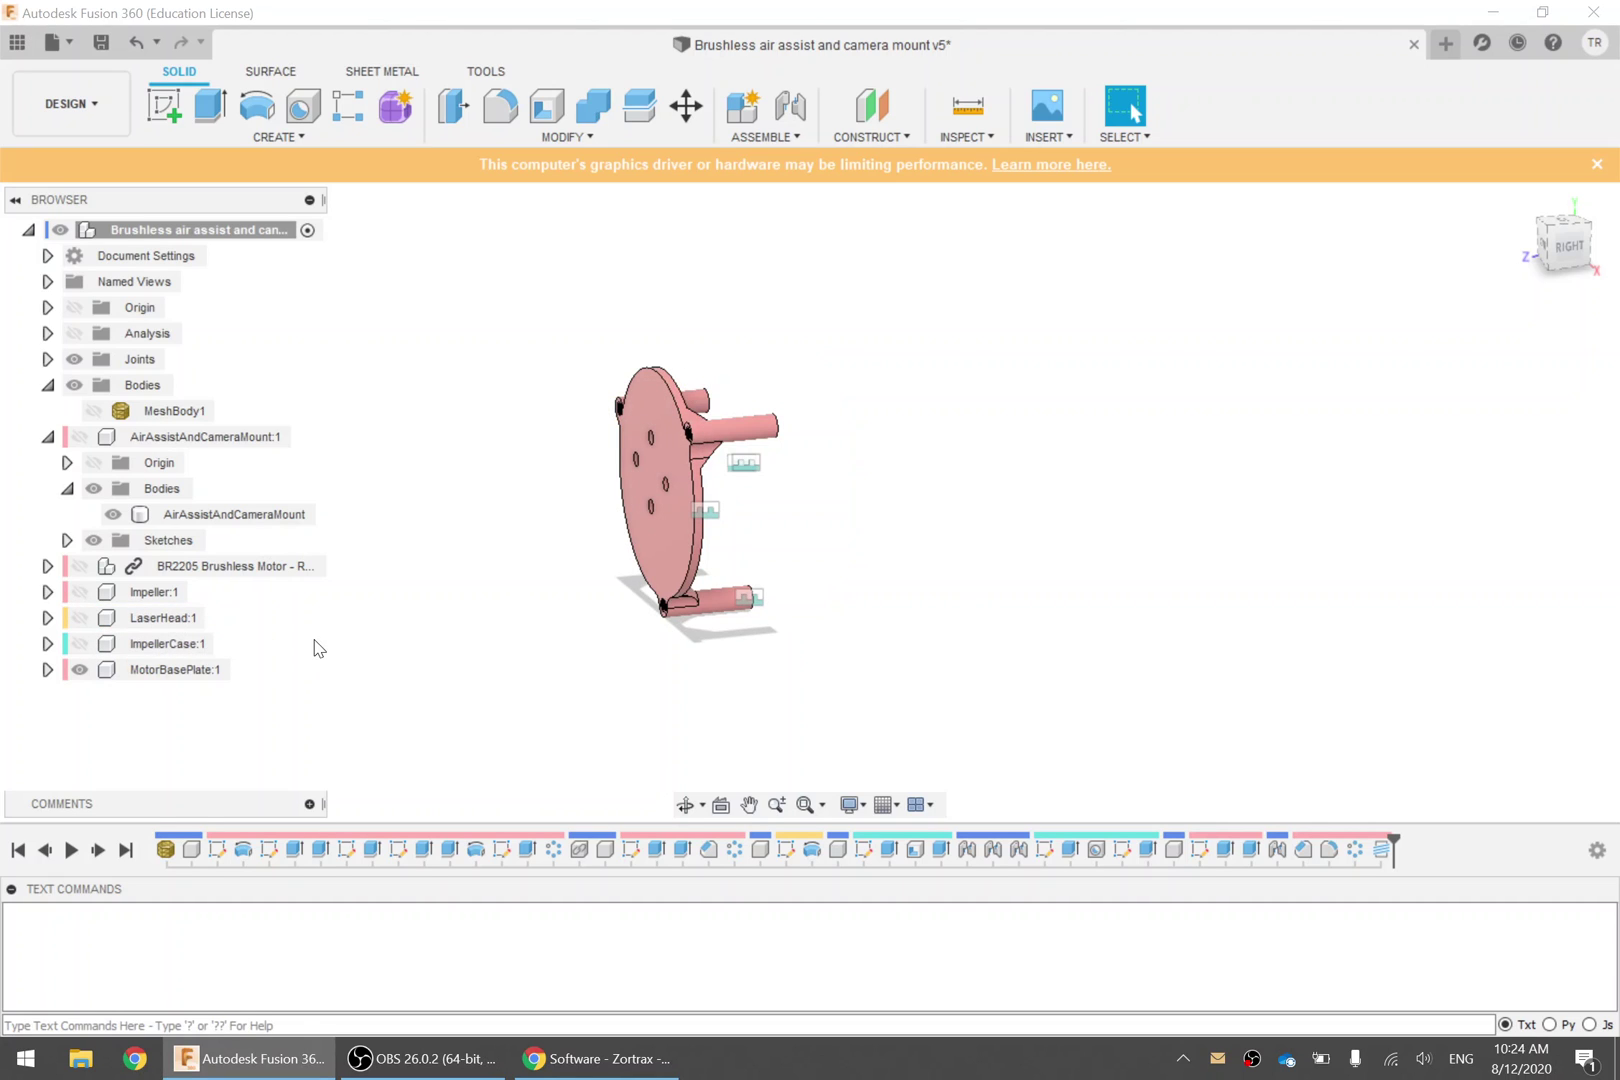
left_click(151, 672)
middle_click_drag(391, 665, 256, 678, "shift")
left_click(448, 560)
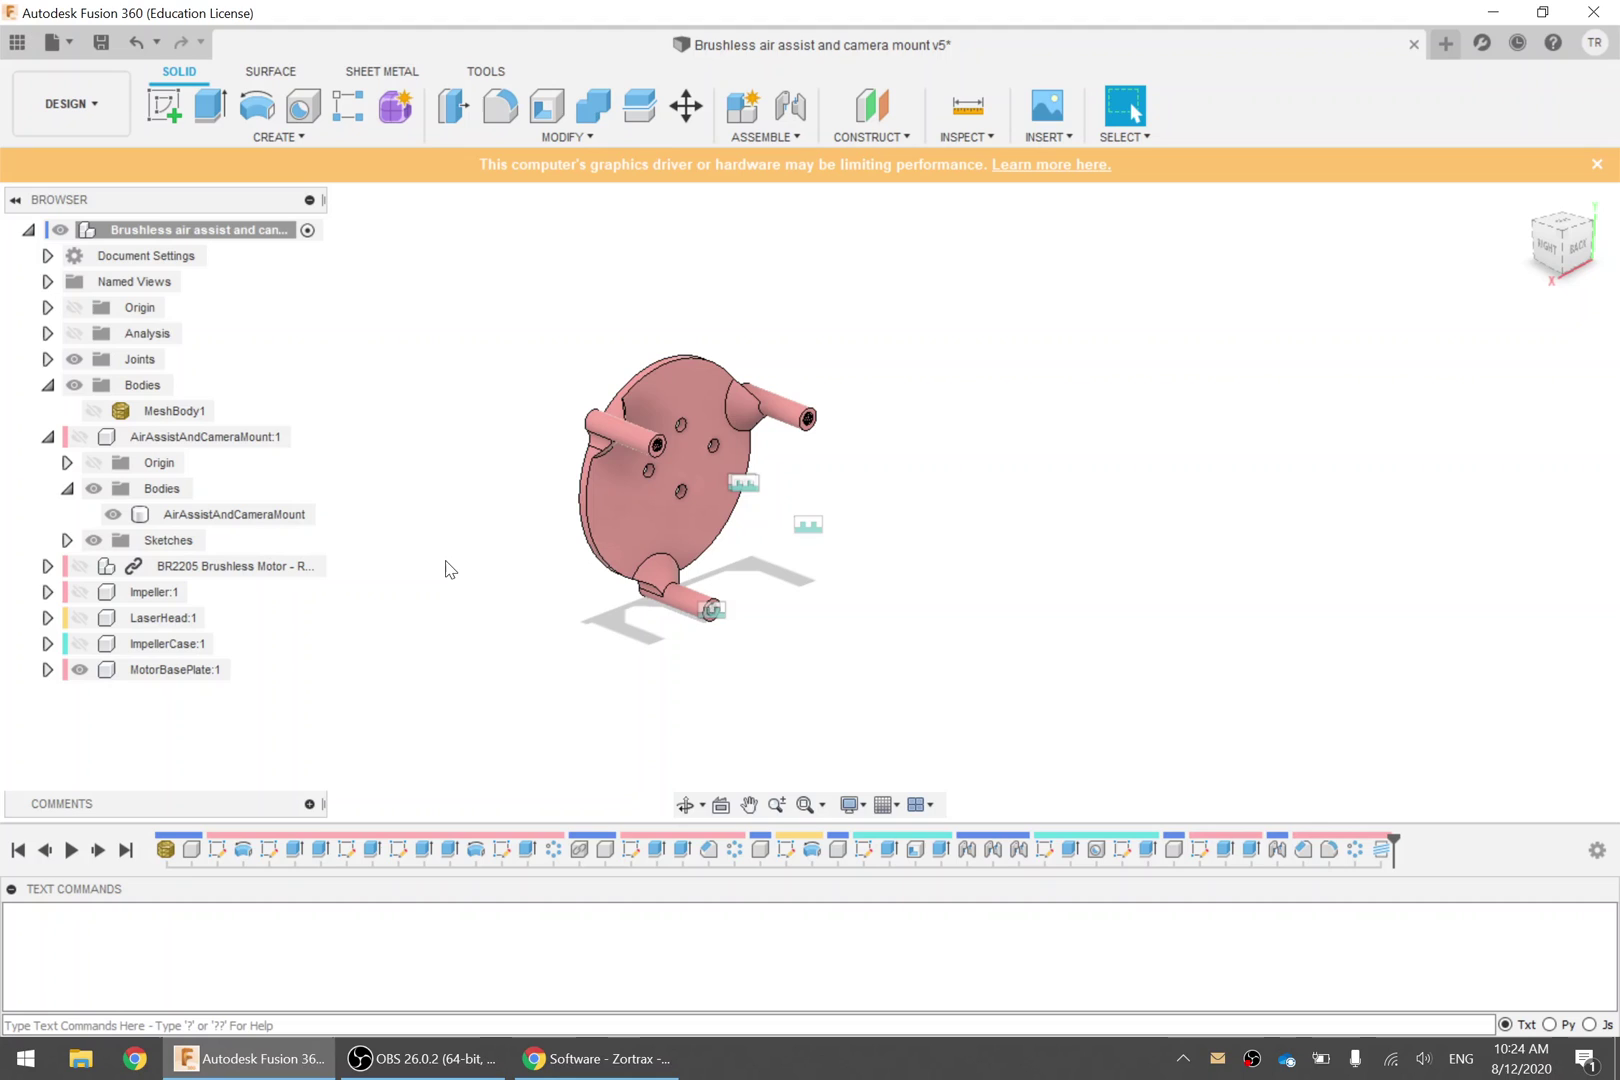
Cancel the component STL export and expand MotorBasePlate:1 Bodies to reveal the MotorBasePlate body
right_click(193, 677)
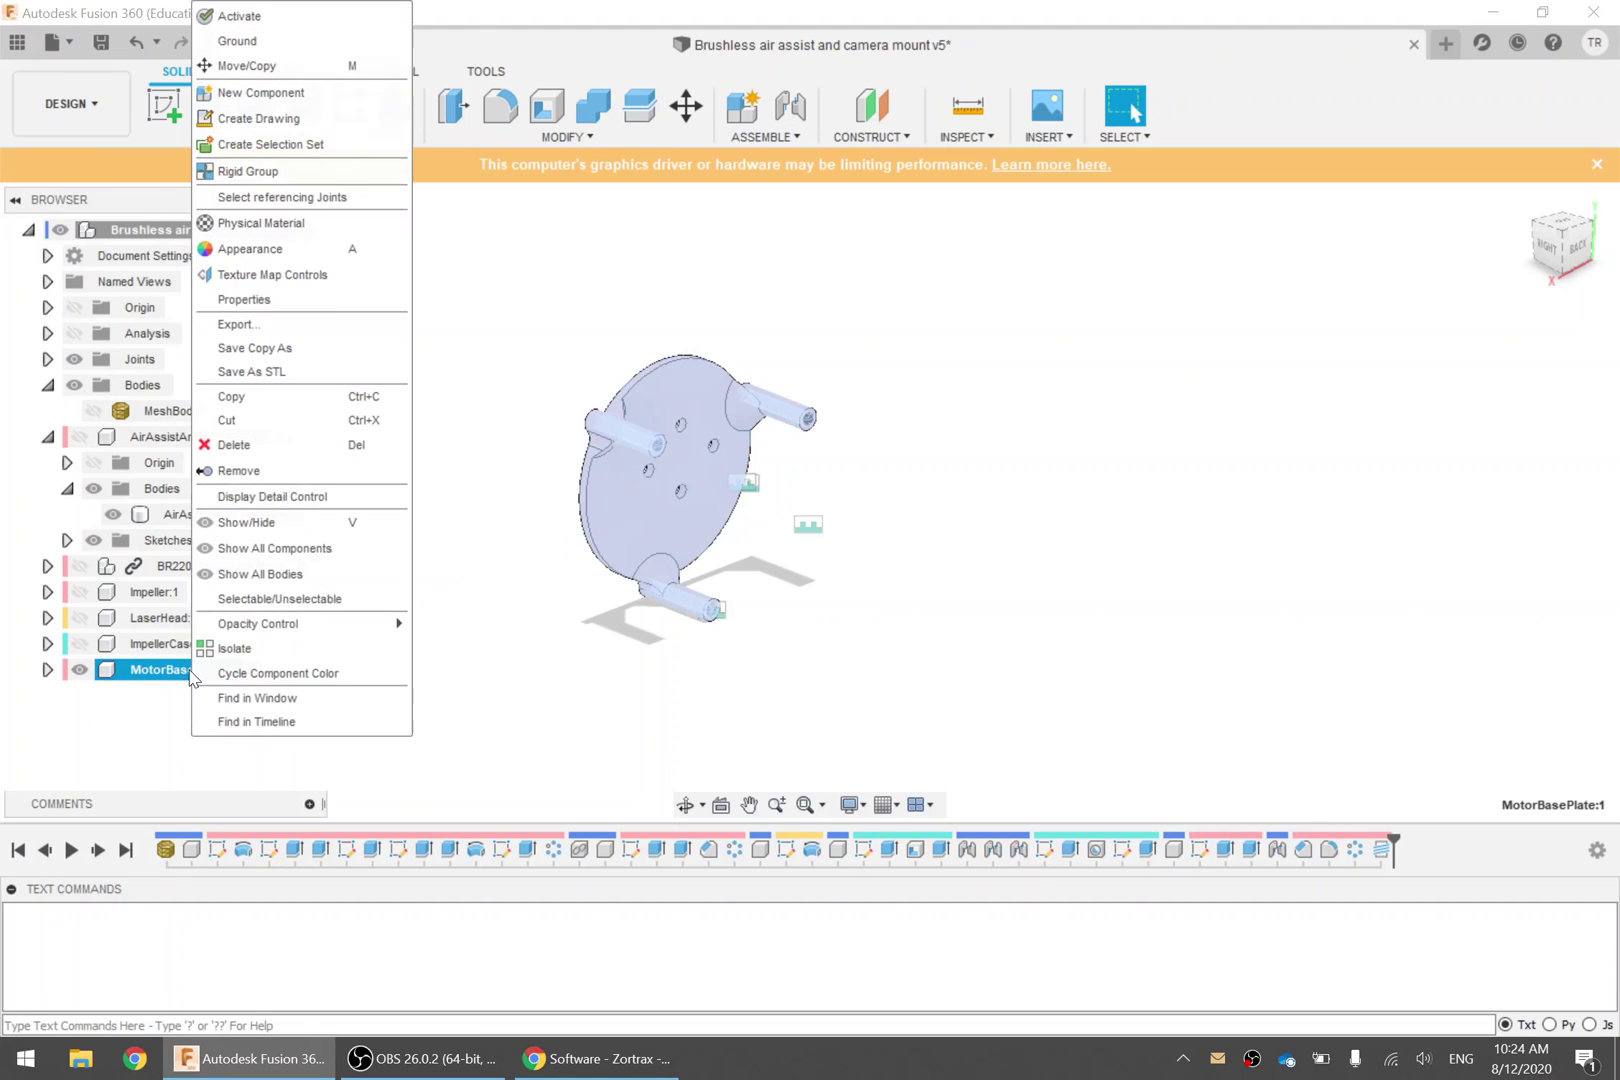
left_click(350, 372)
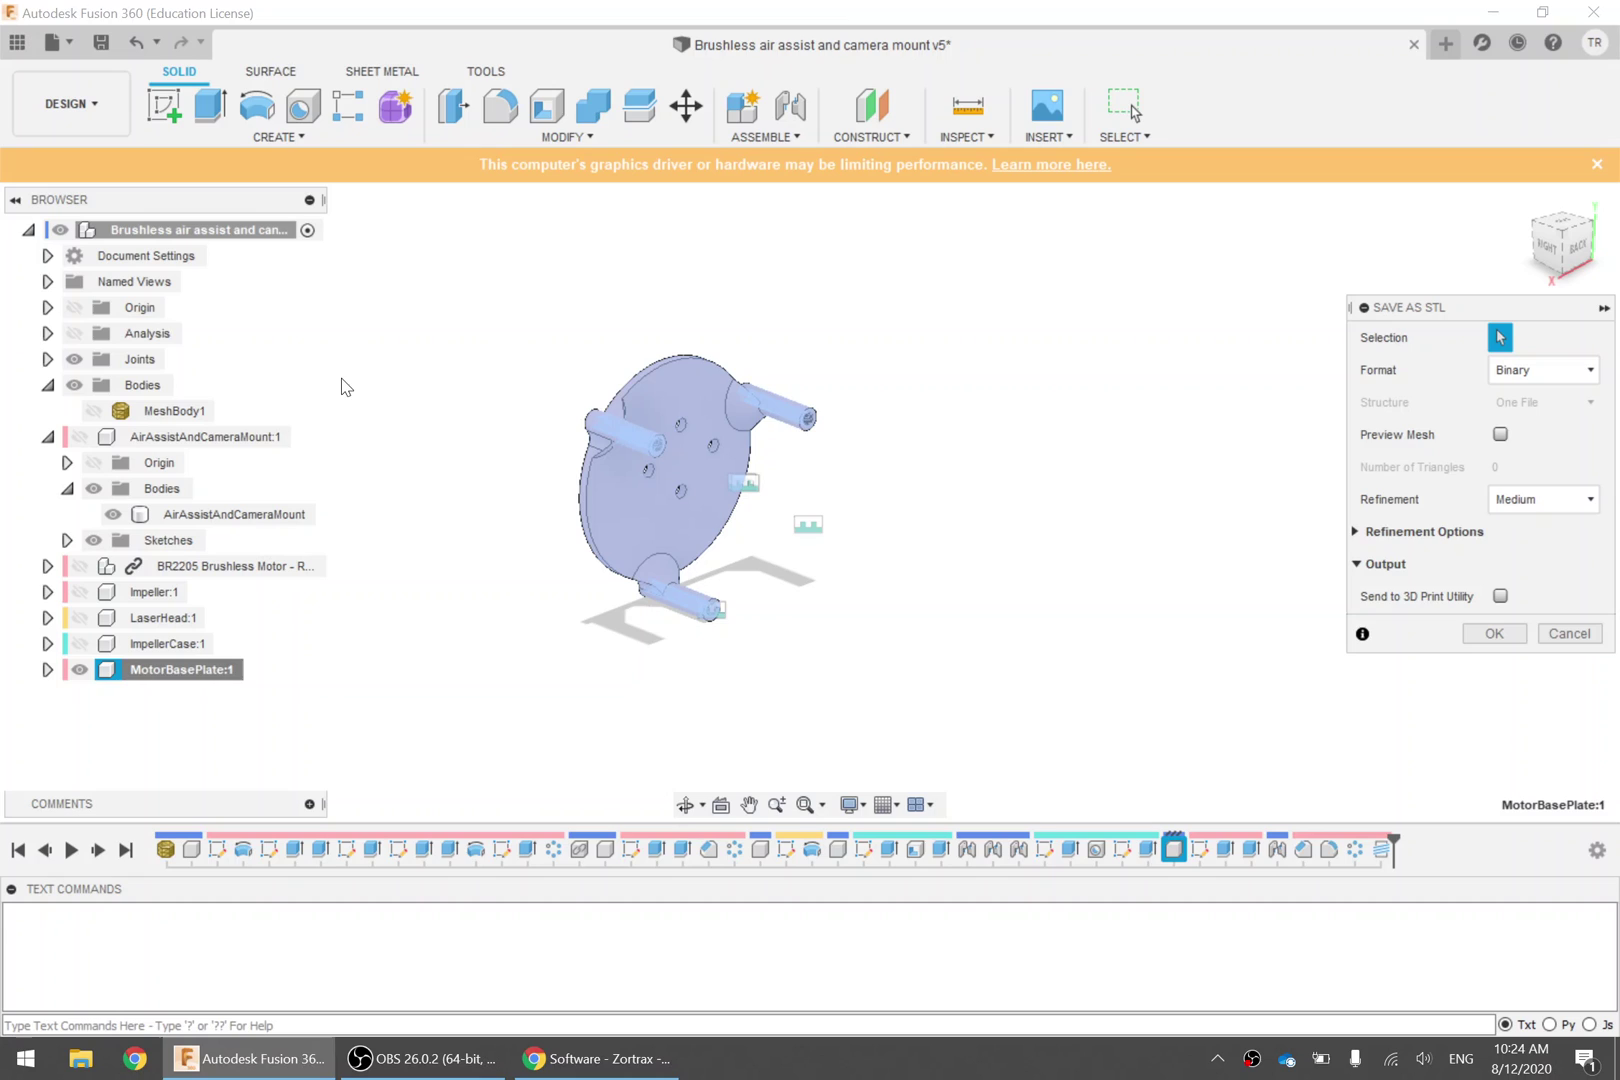
left_click(1567, 633)
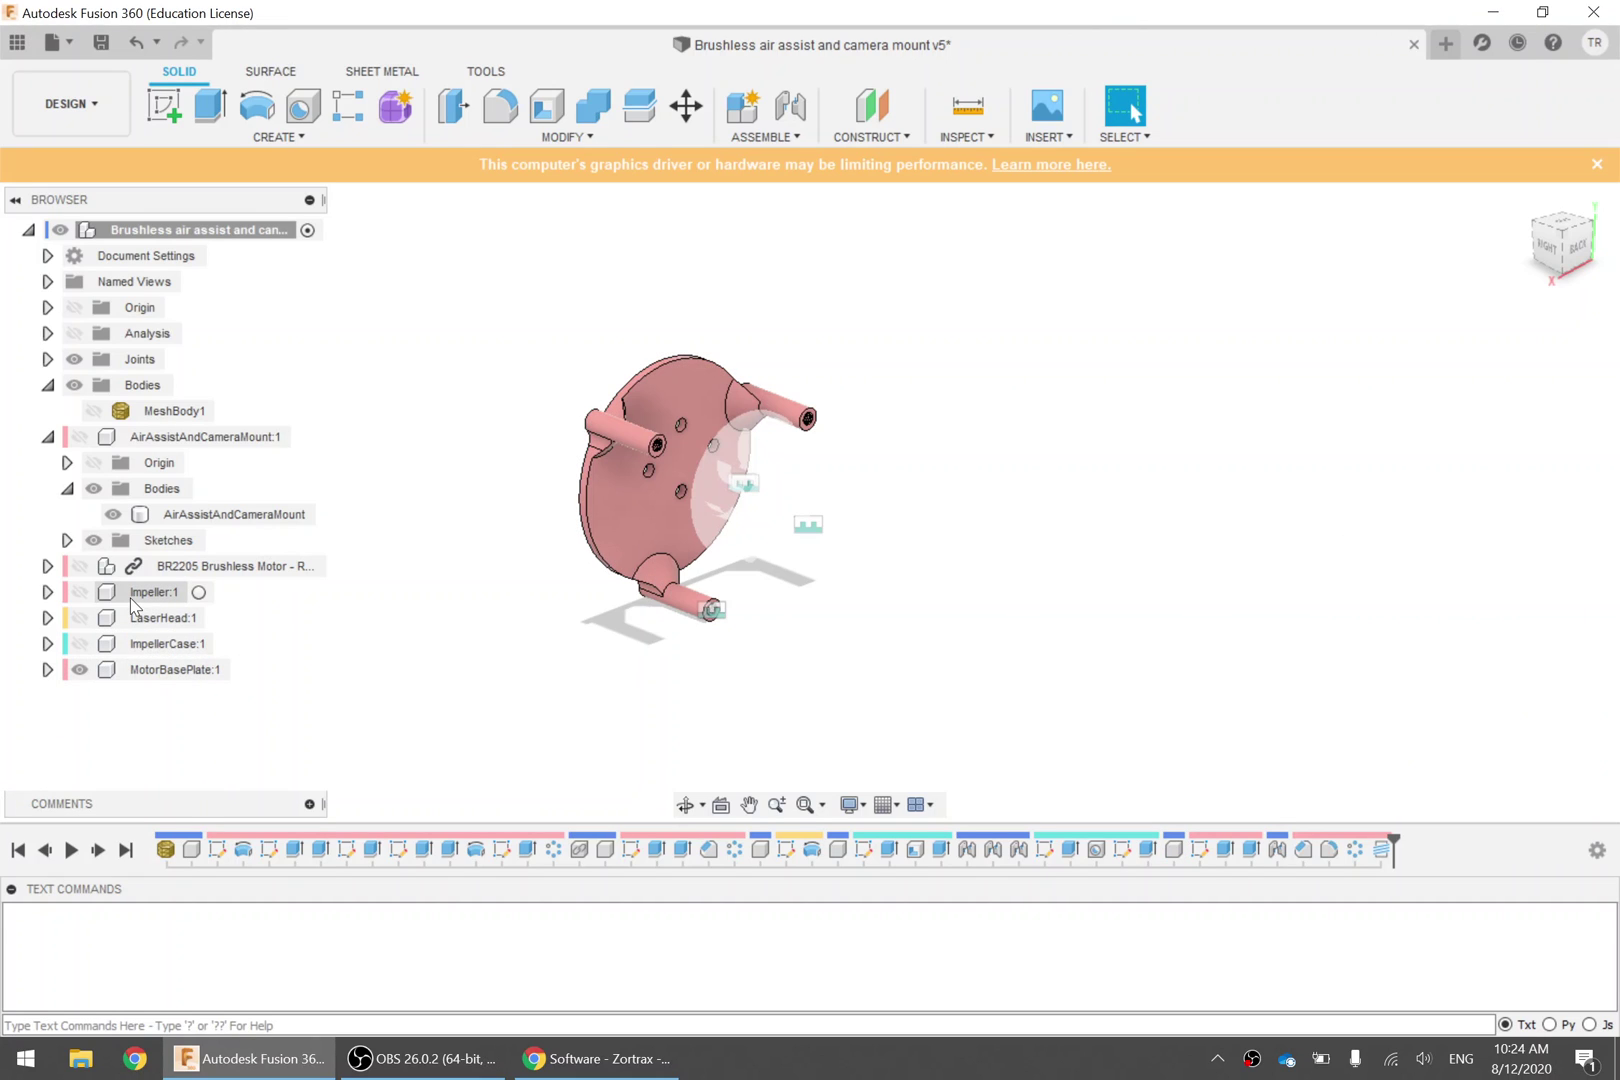
left_click(47, 669)
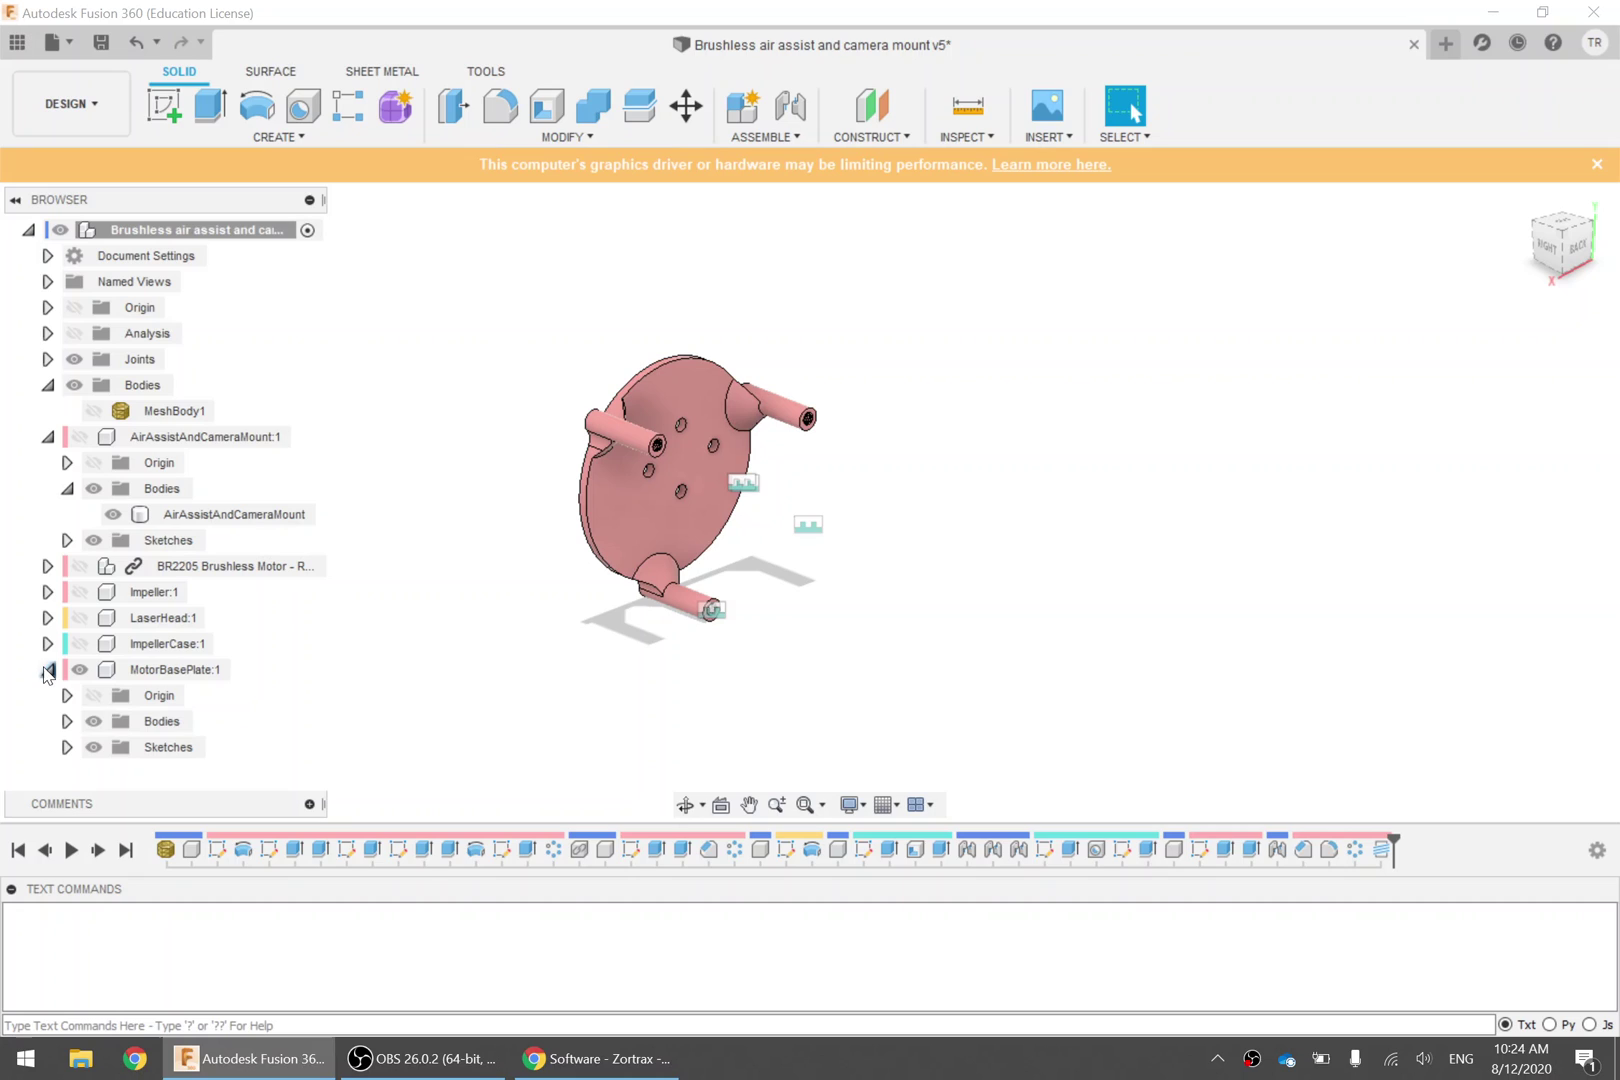
left_click(135, 724)
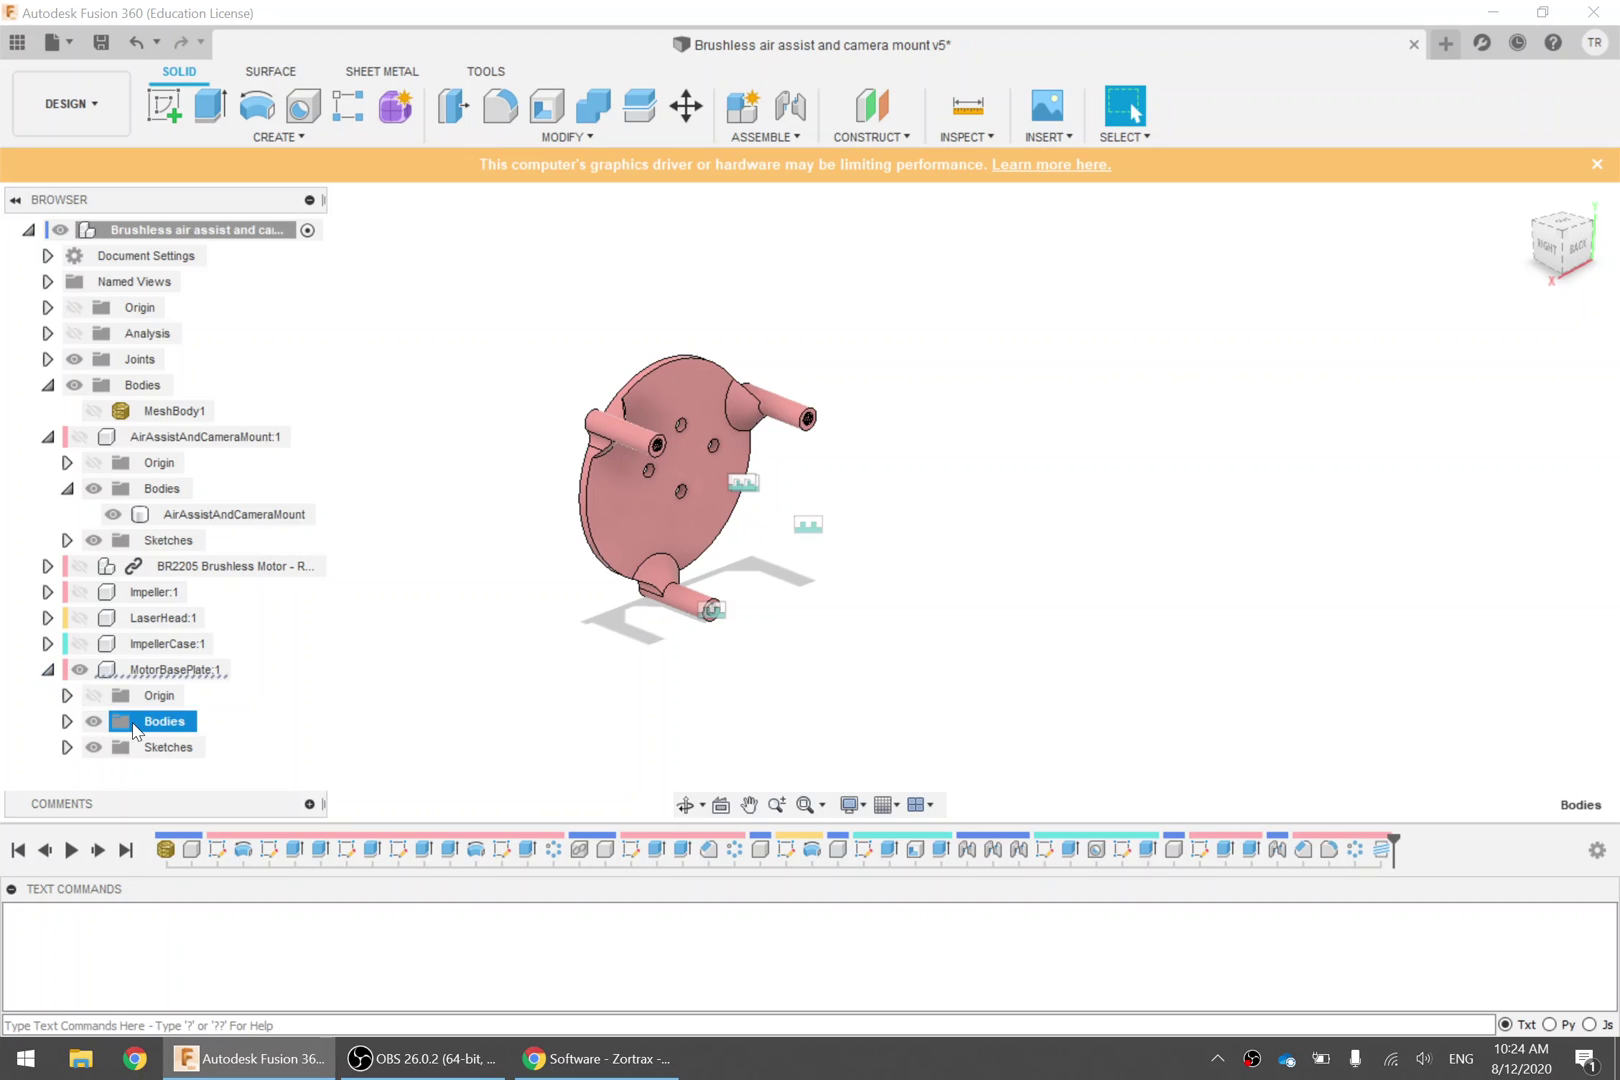
left_click(66, 721)
scroll(140, 670, "down", 1)
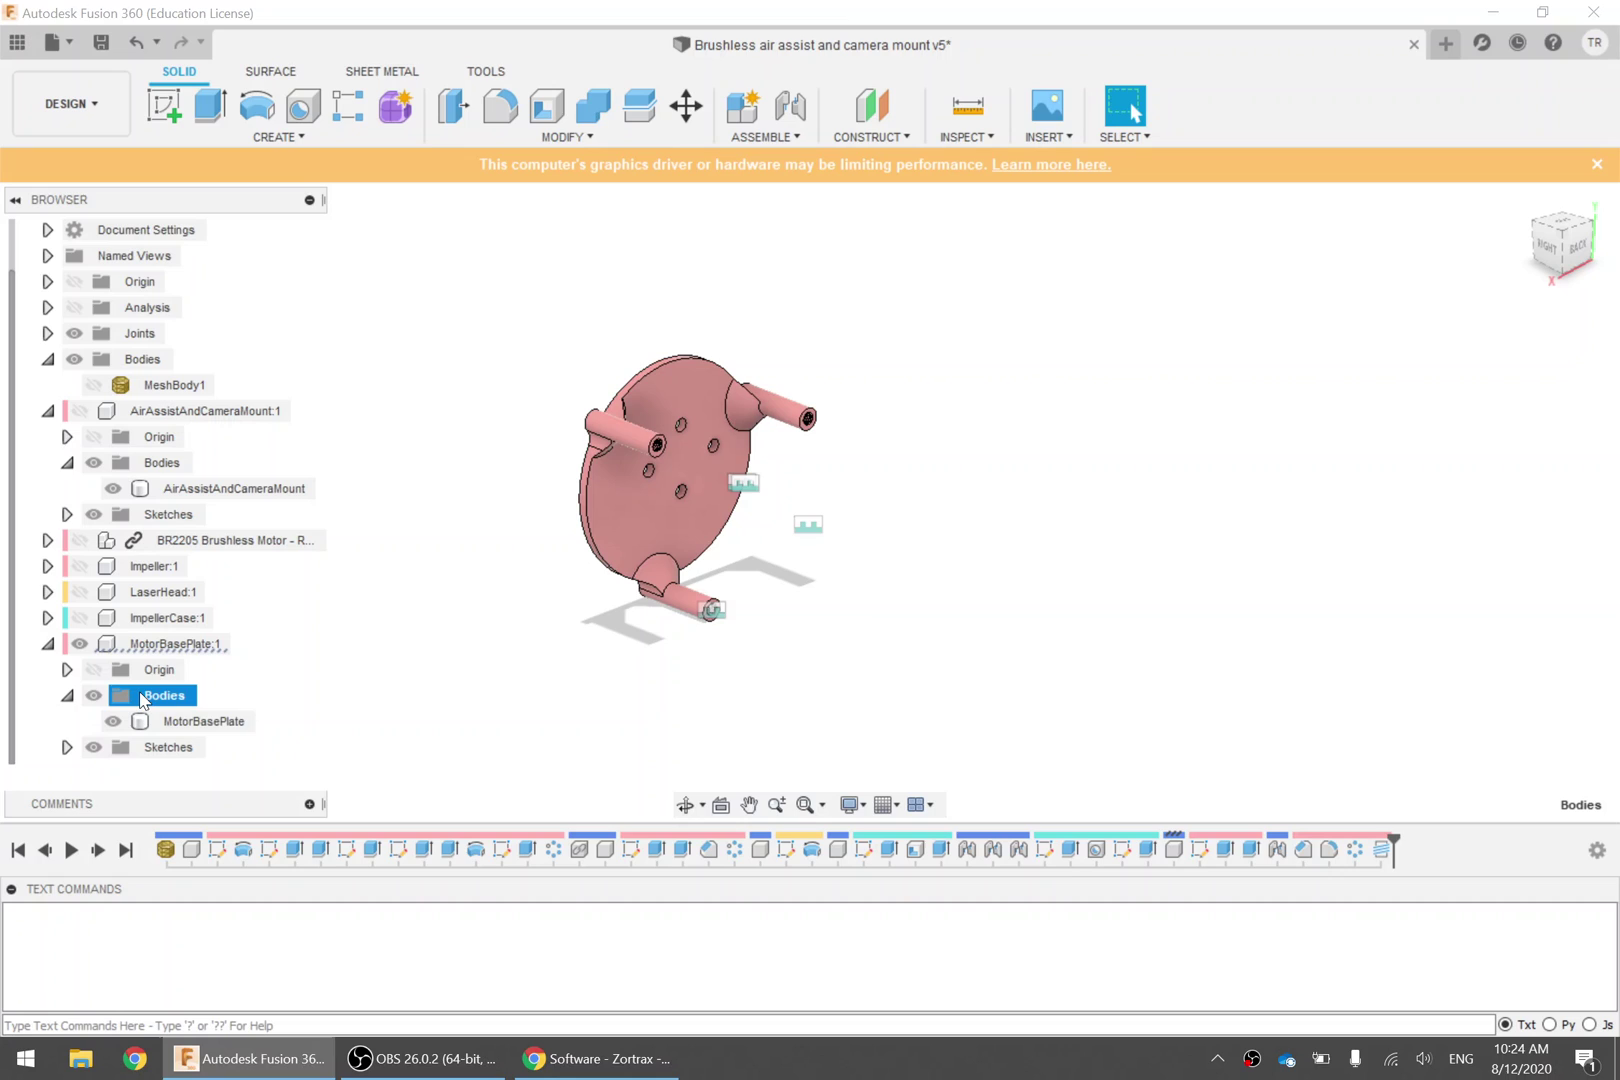
right_click(213, 723)
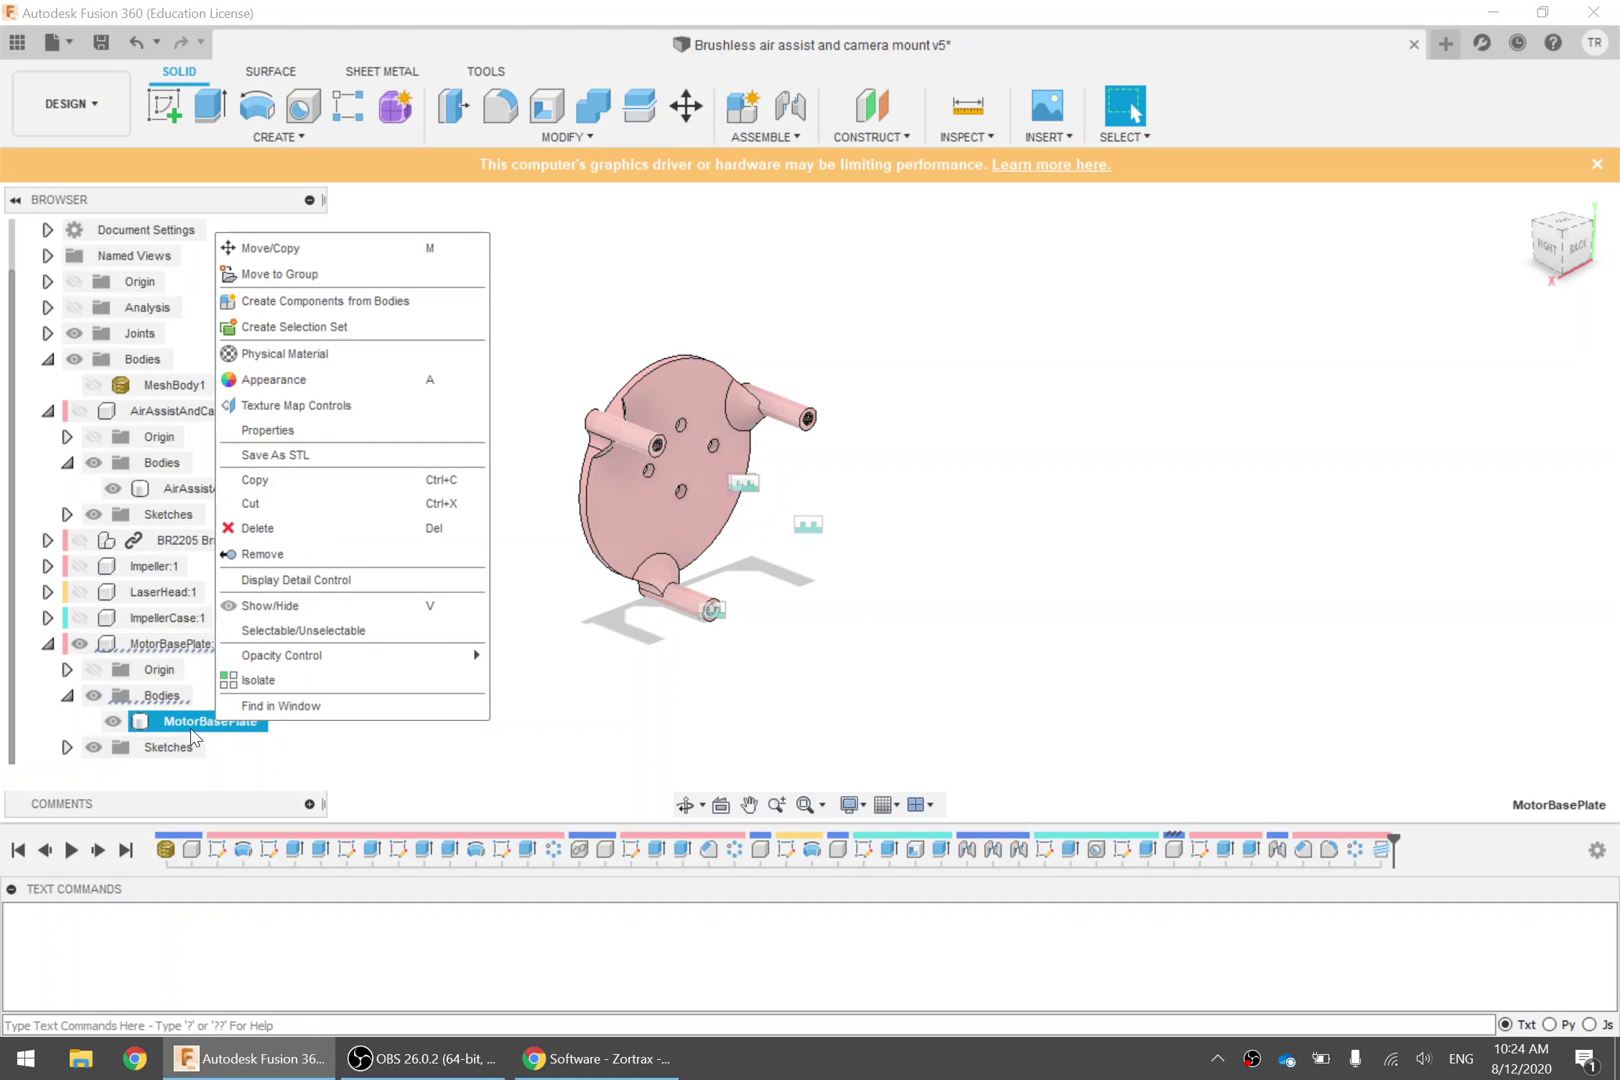
left_click(238, 741)
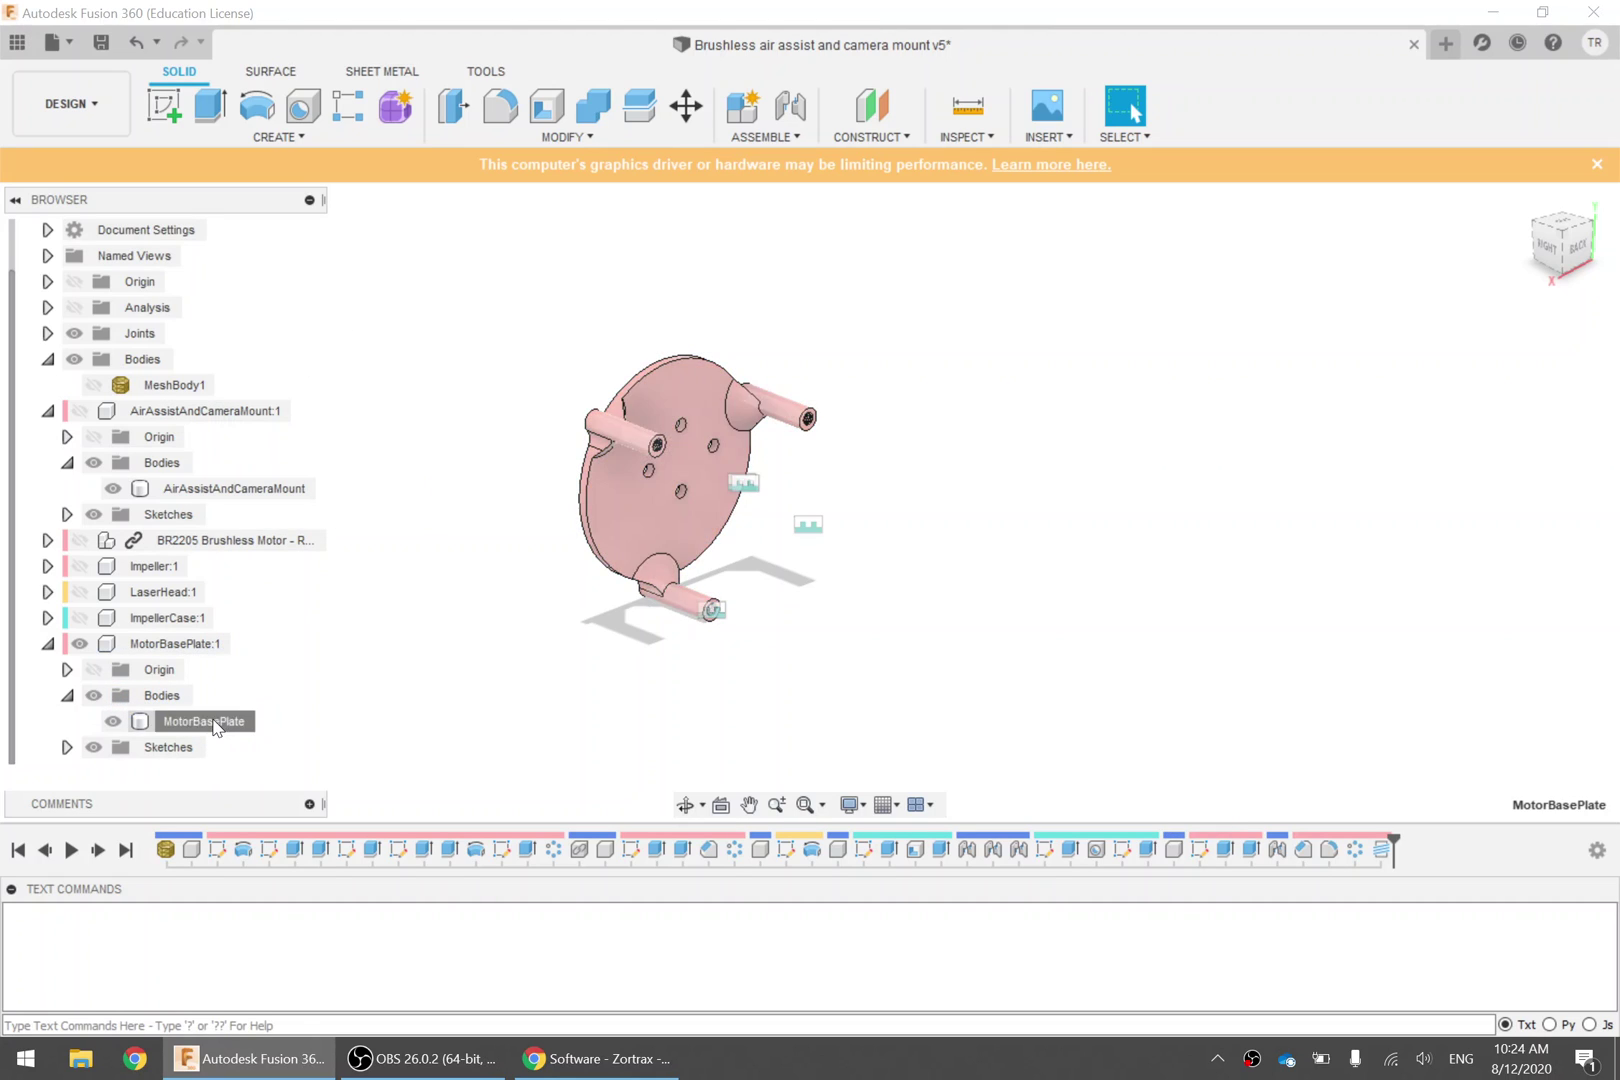
Save the MotorBasePlate body as MotorBasePlate.stl in Downloads, replacing the existing file
right_click(214, 725)
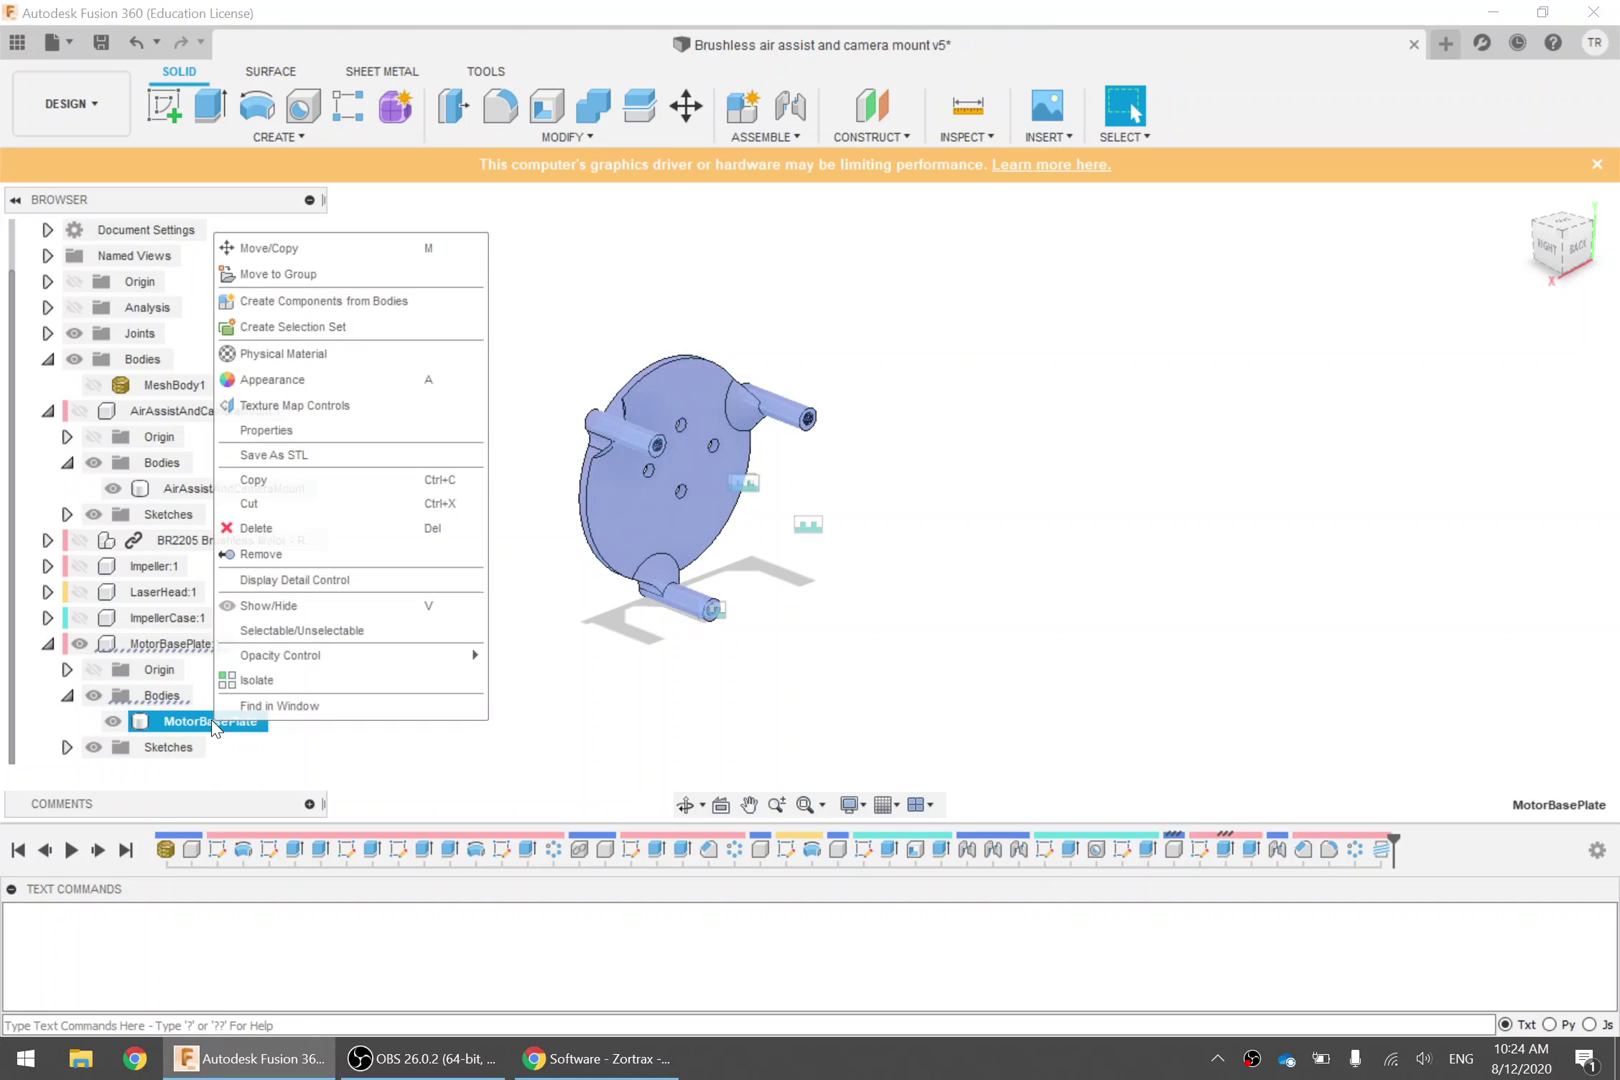
left_click(351, 458)
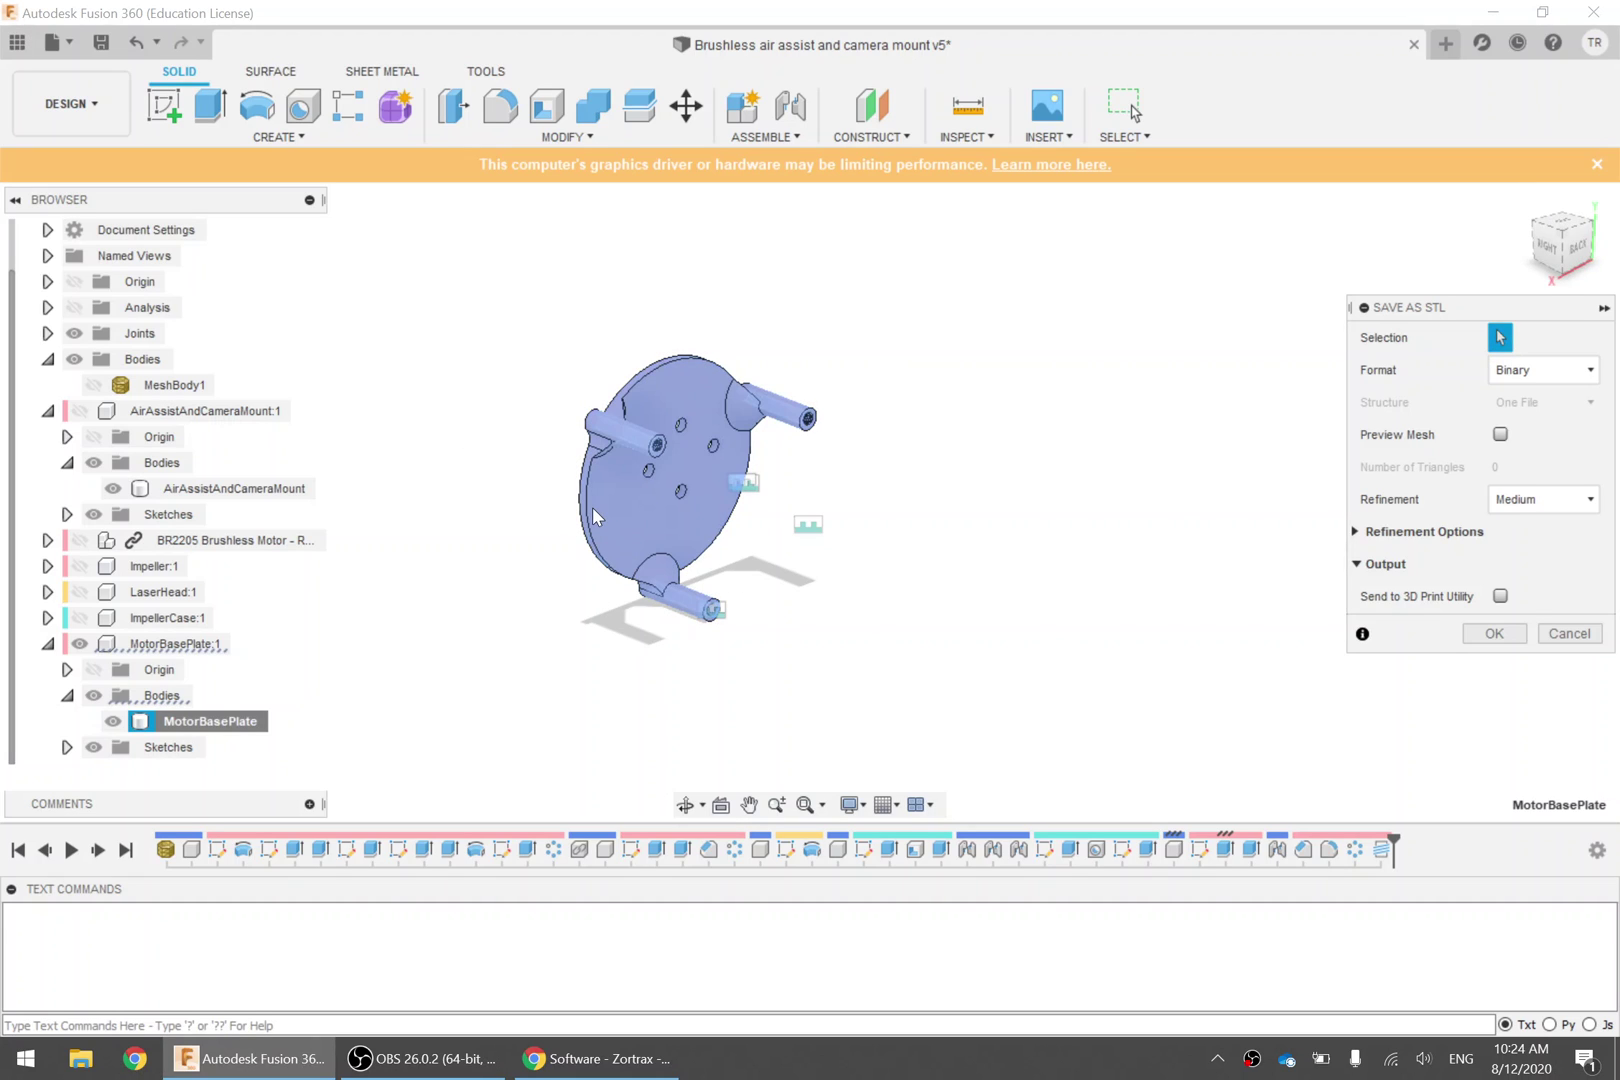
left_click(1500, 597)
left_click(1500, 597)
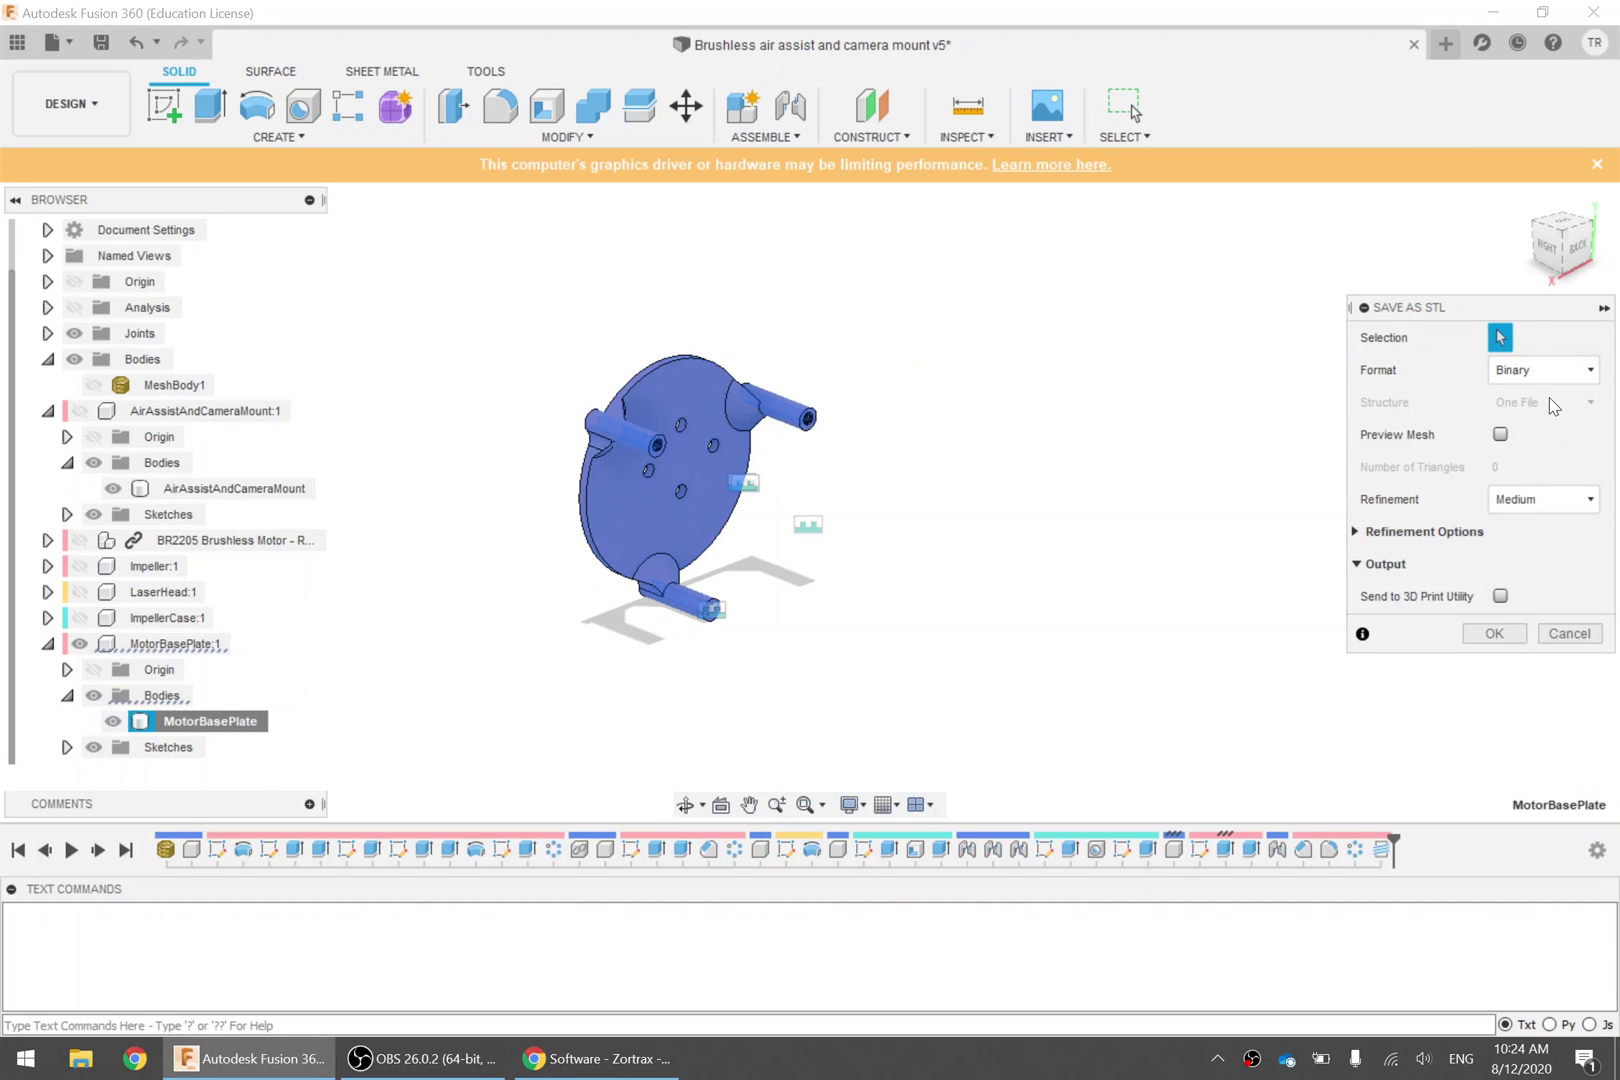
left_click(1494, 633)
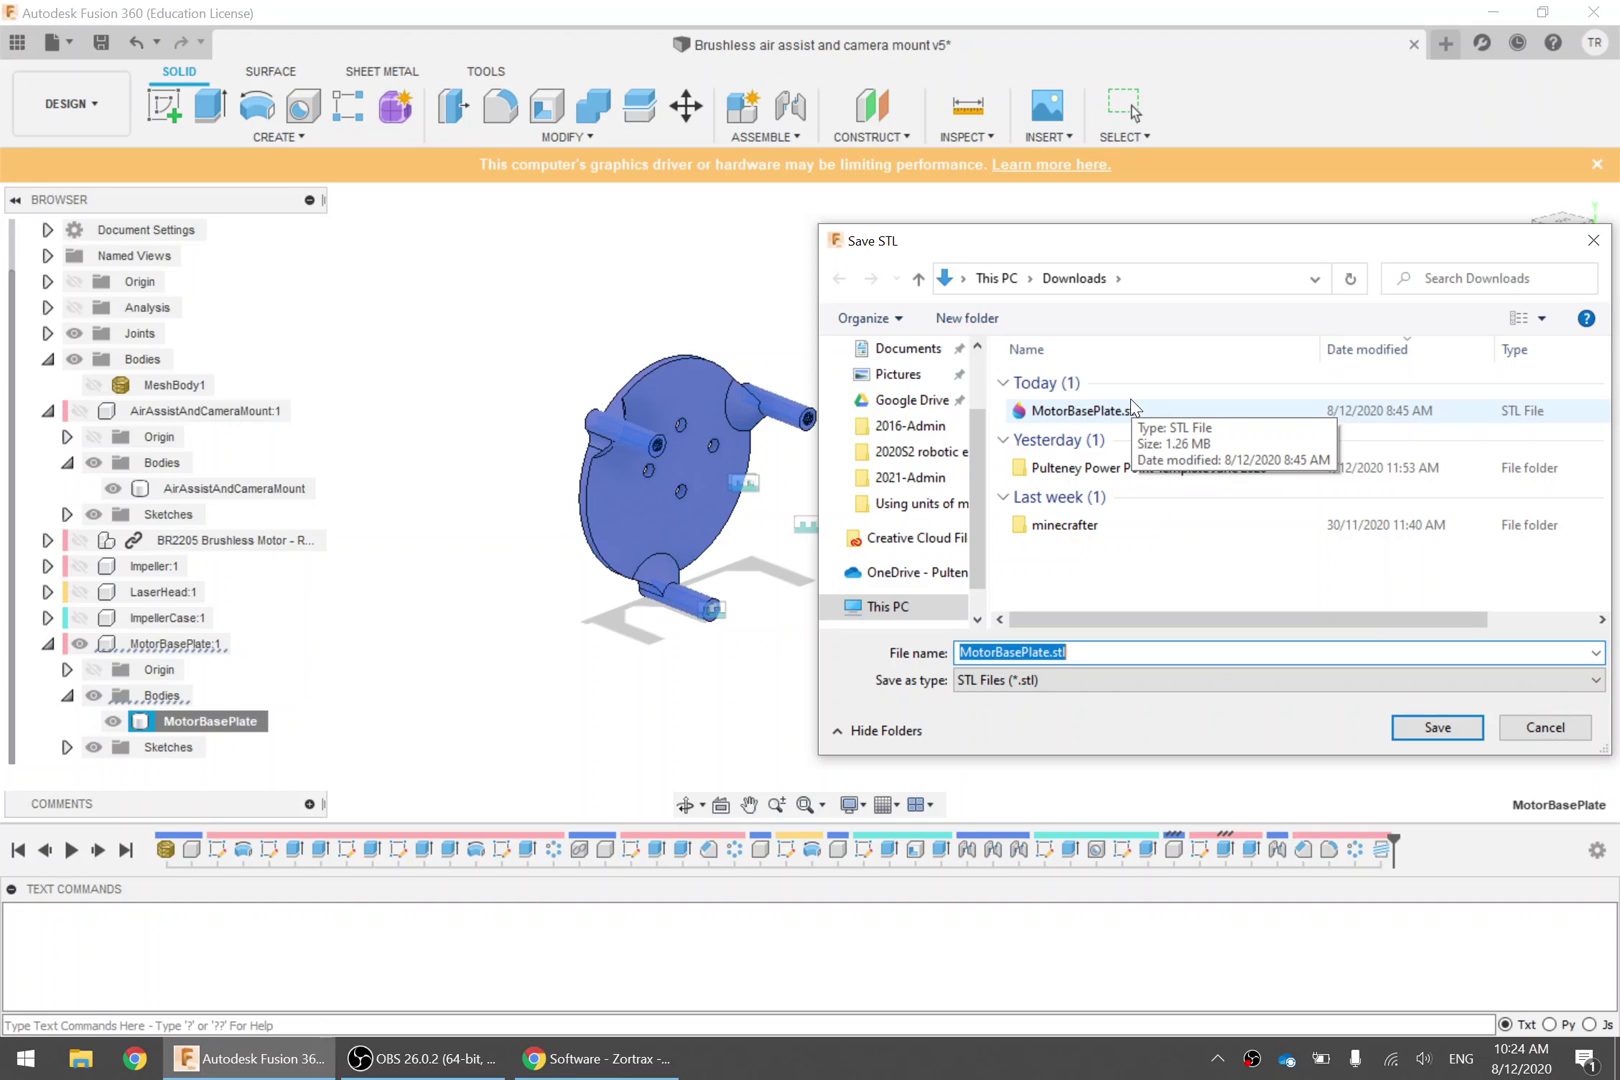
left_click(1067, 652)
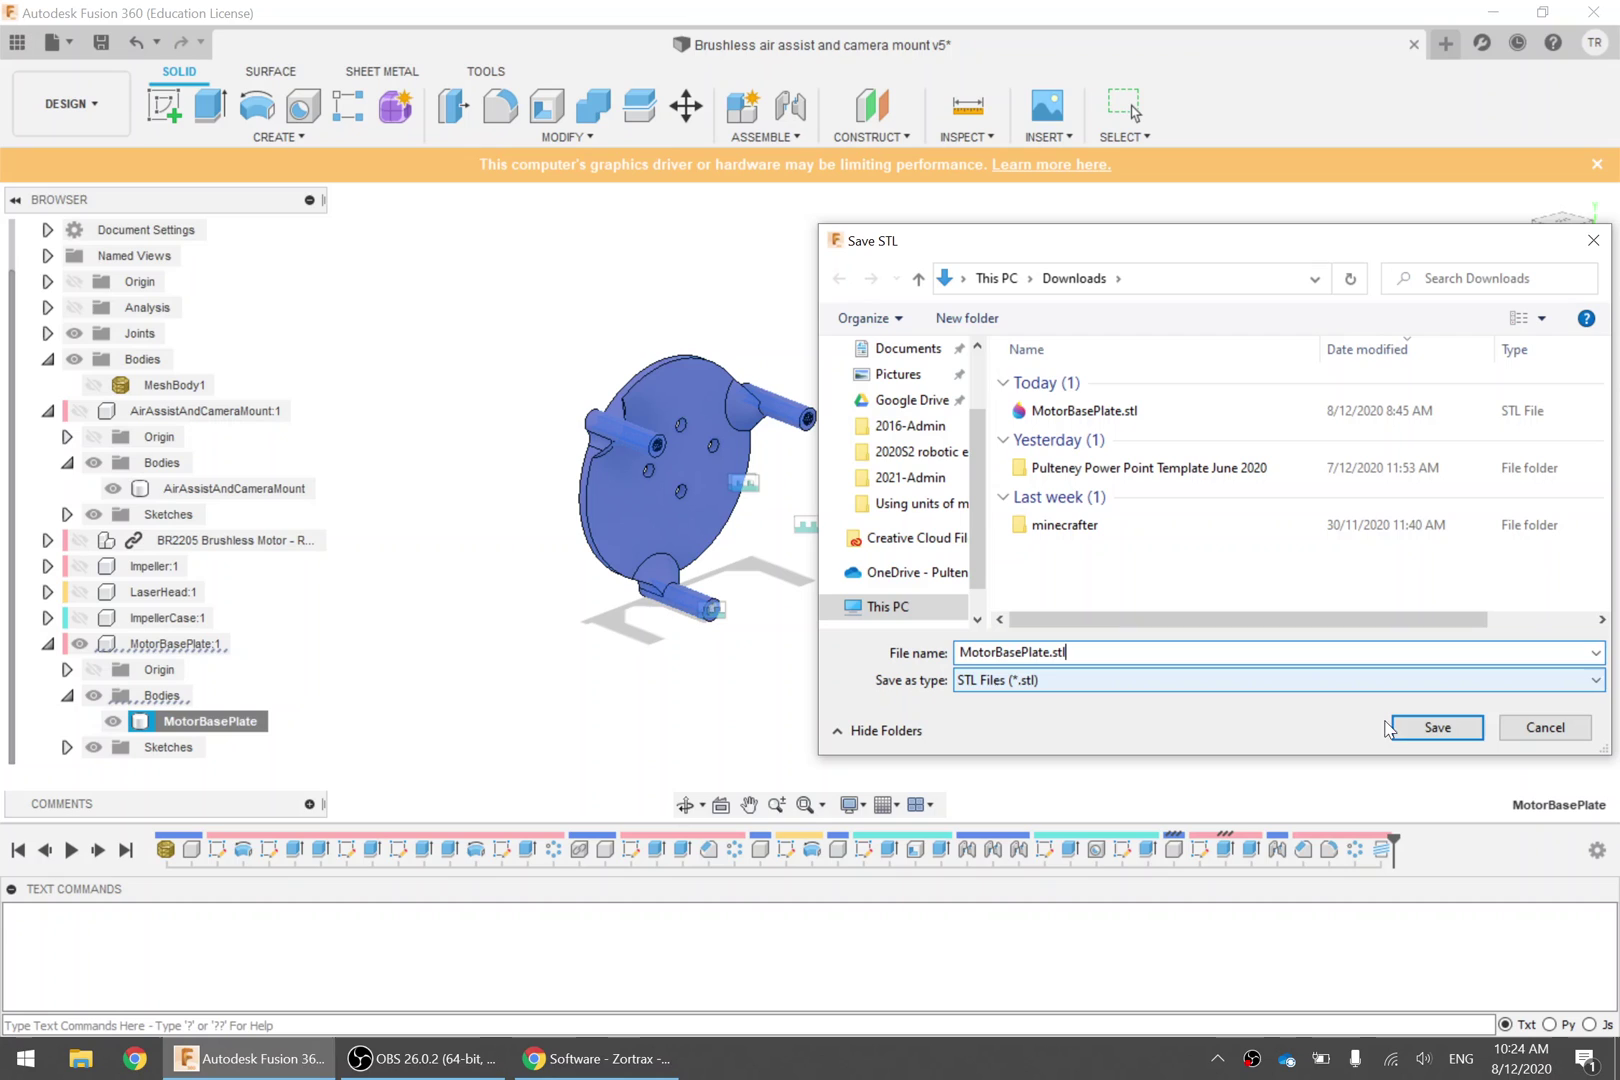
left_click(1437, 727)
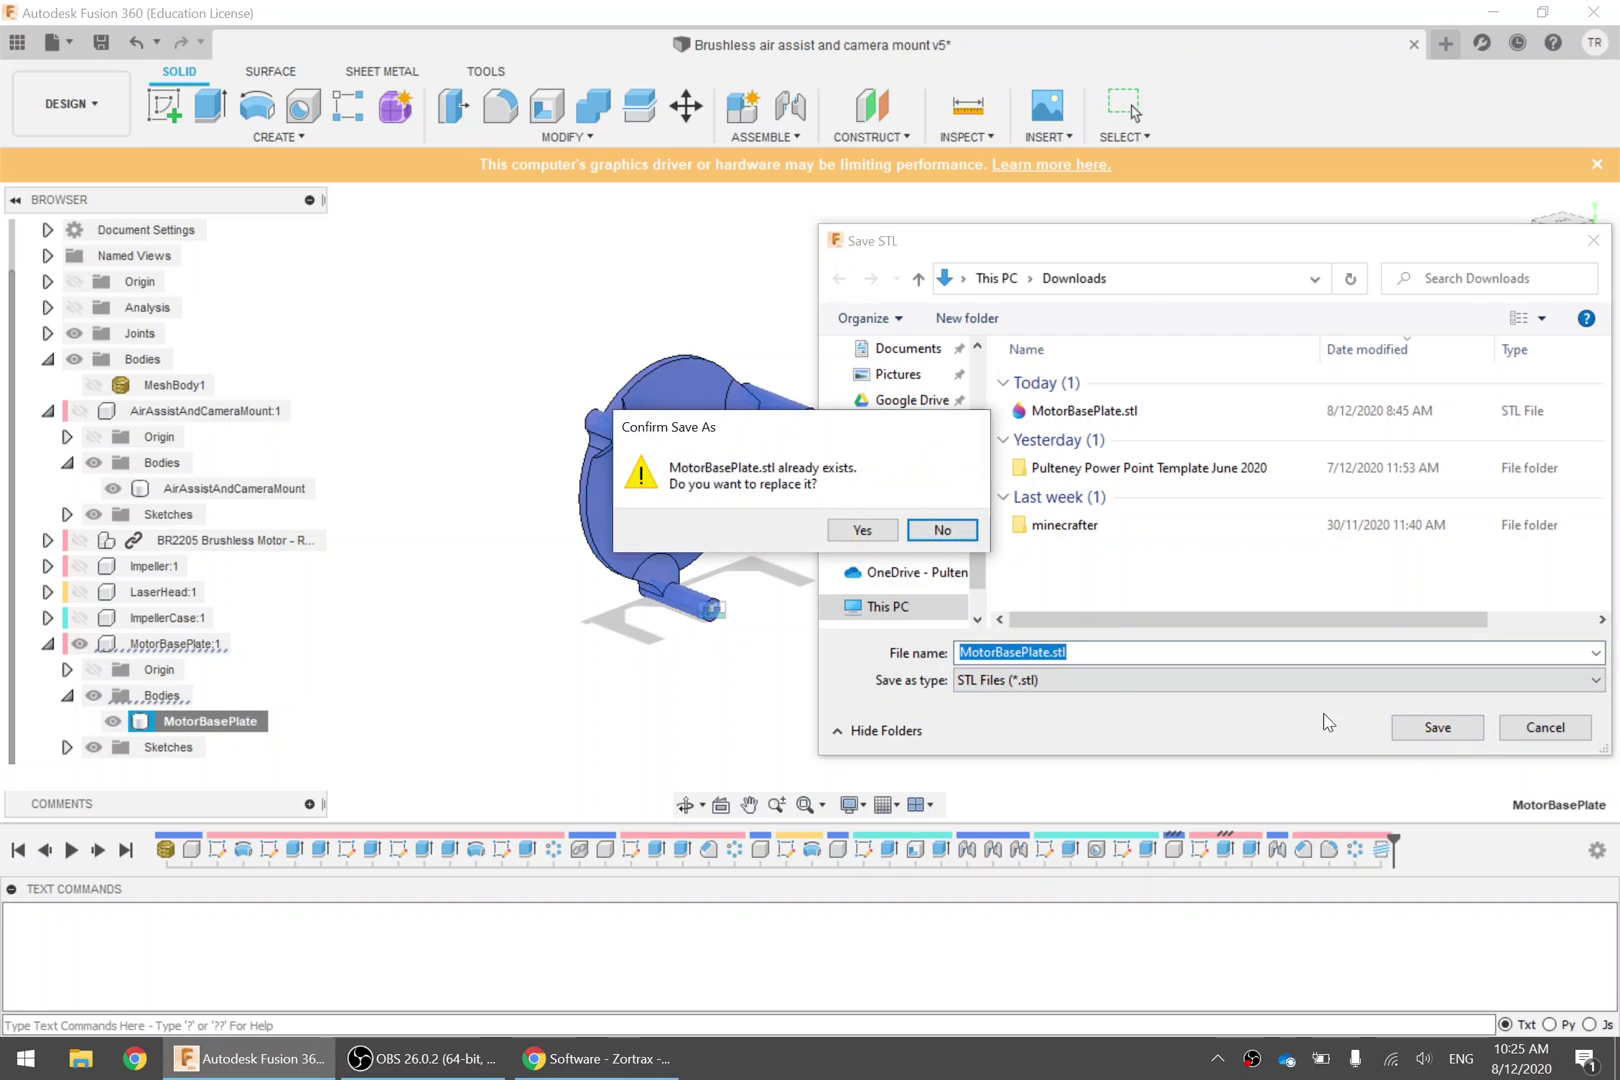
left_click(857, 536)
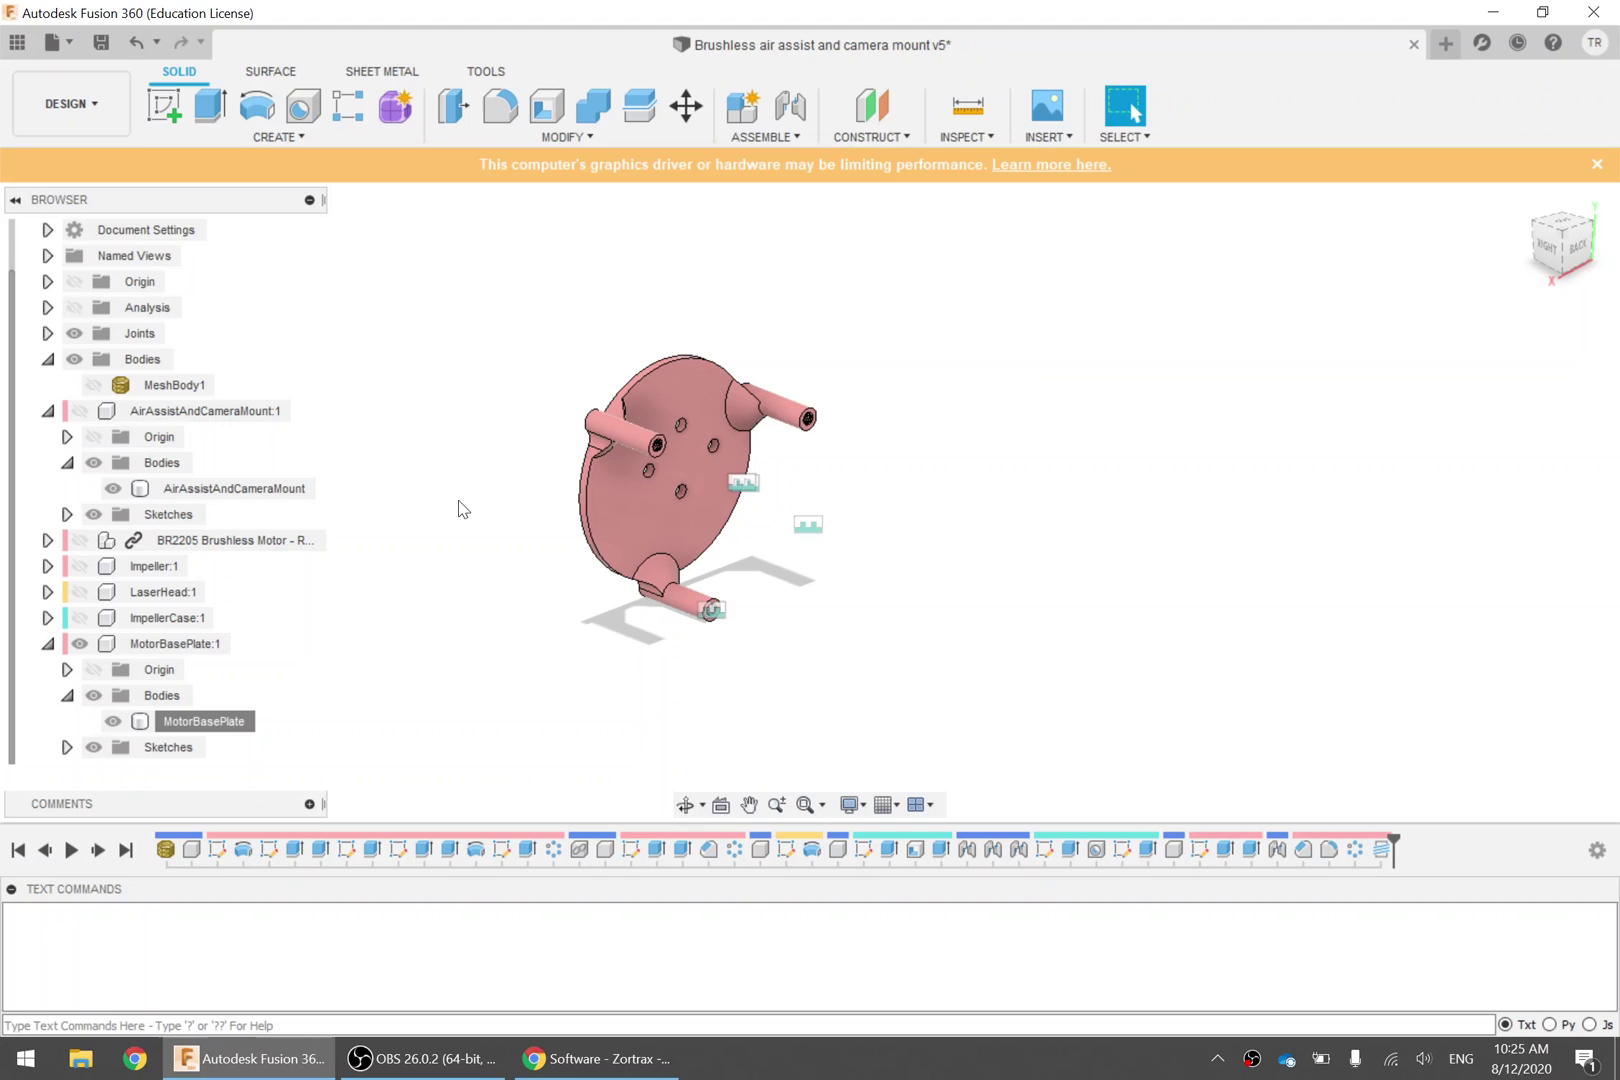
Restart the failed Z-Suite_v2.16.1_Win.zip download from Chrome's downloads list, then return to Fusion 360
middle_click_drag(461, 507, 532, 494, "shift")
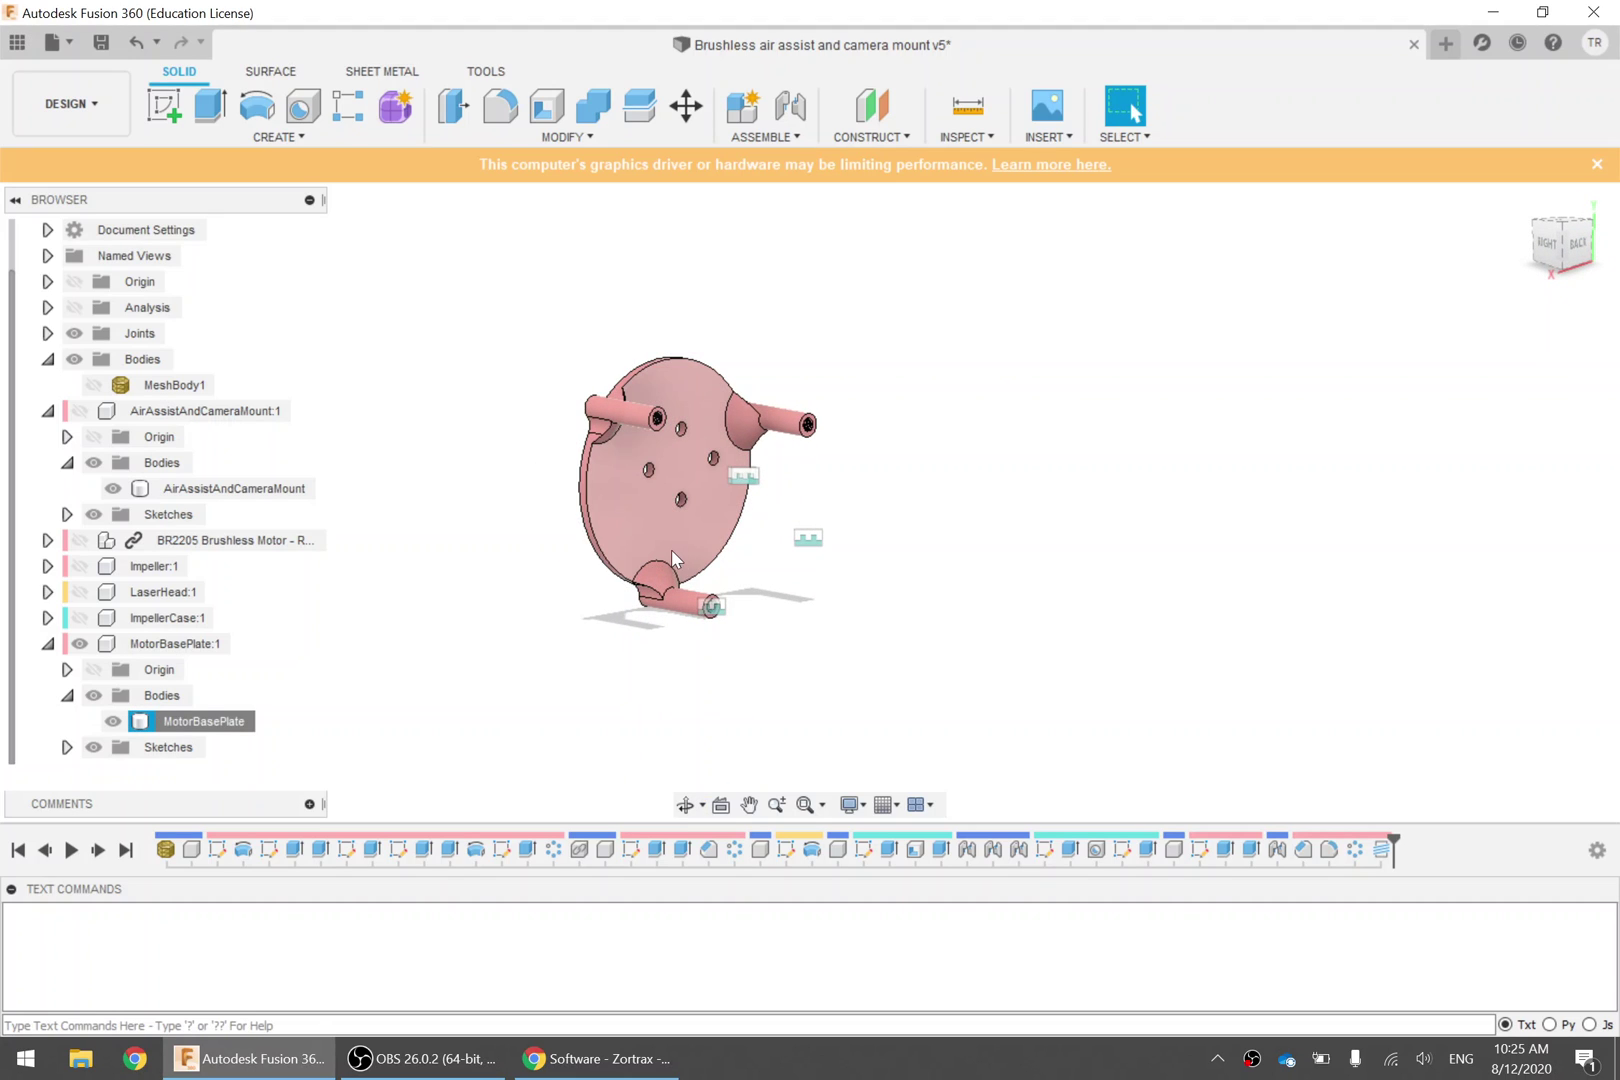
left_click(636, 1056)
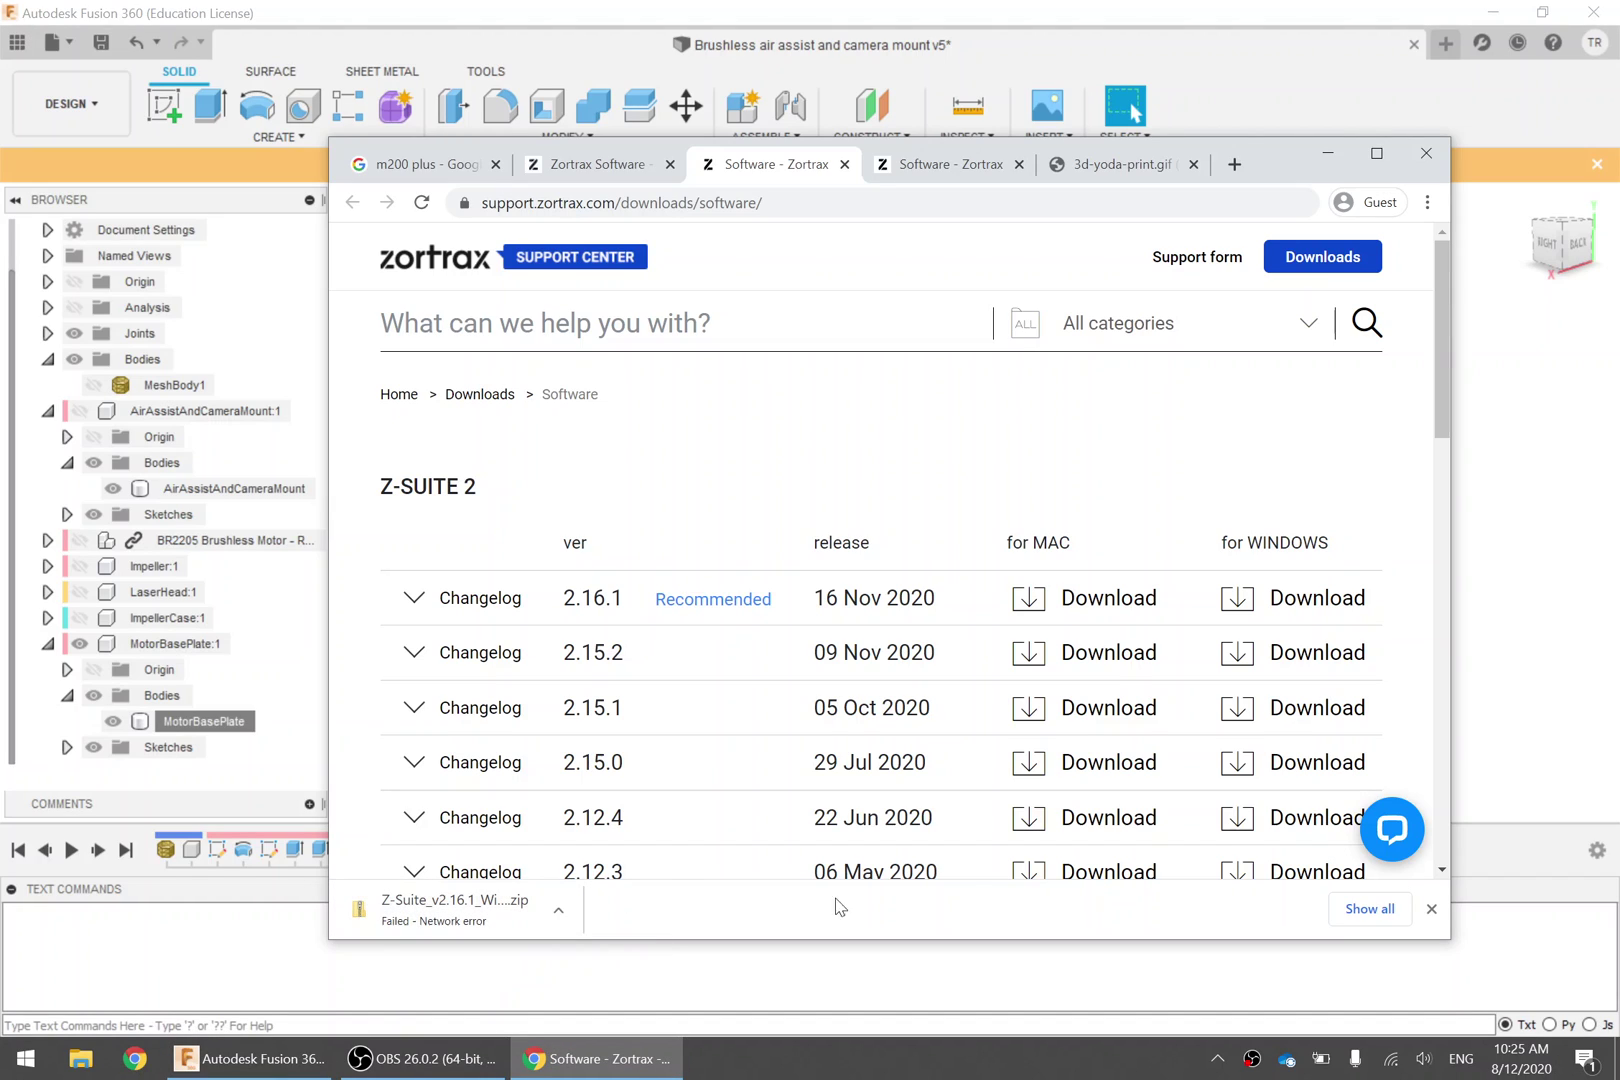
left_click(1369, 909)
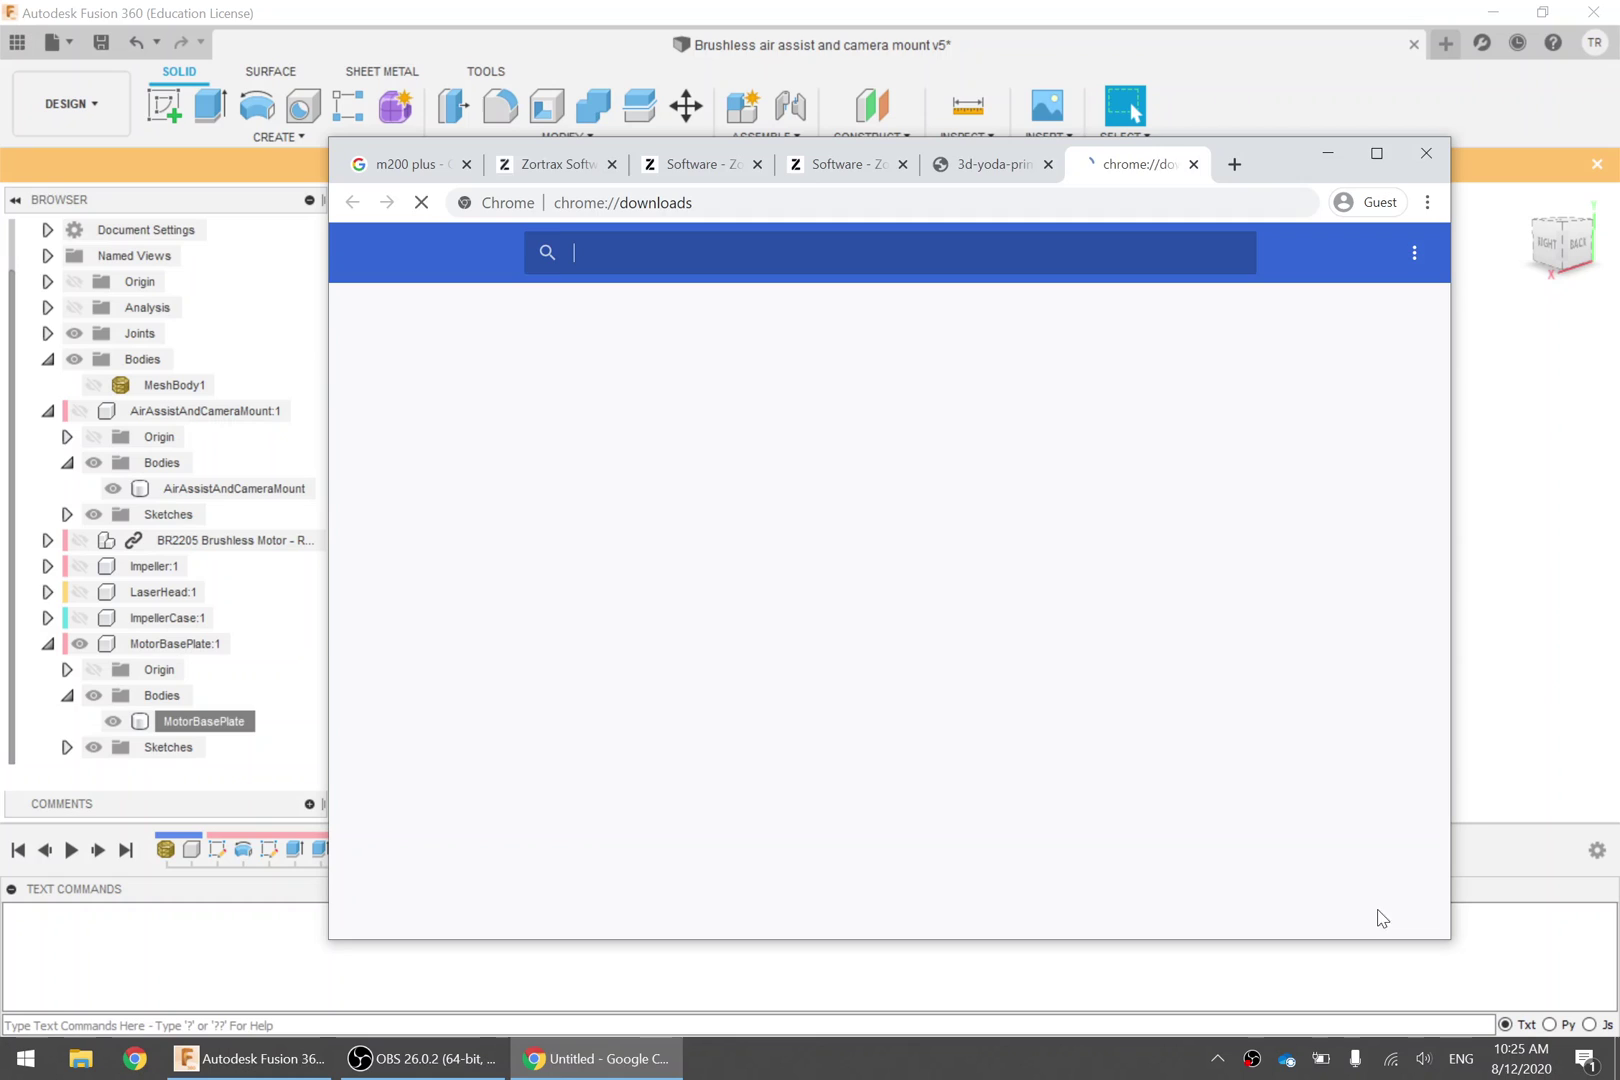
left_click(835, 420)
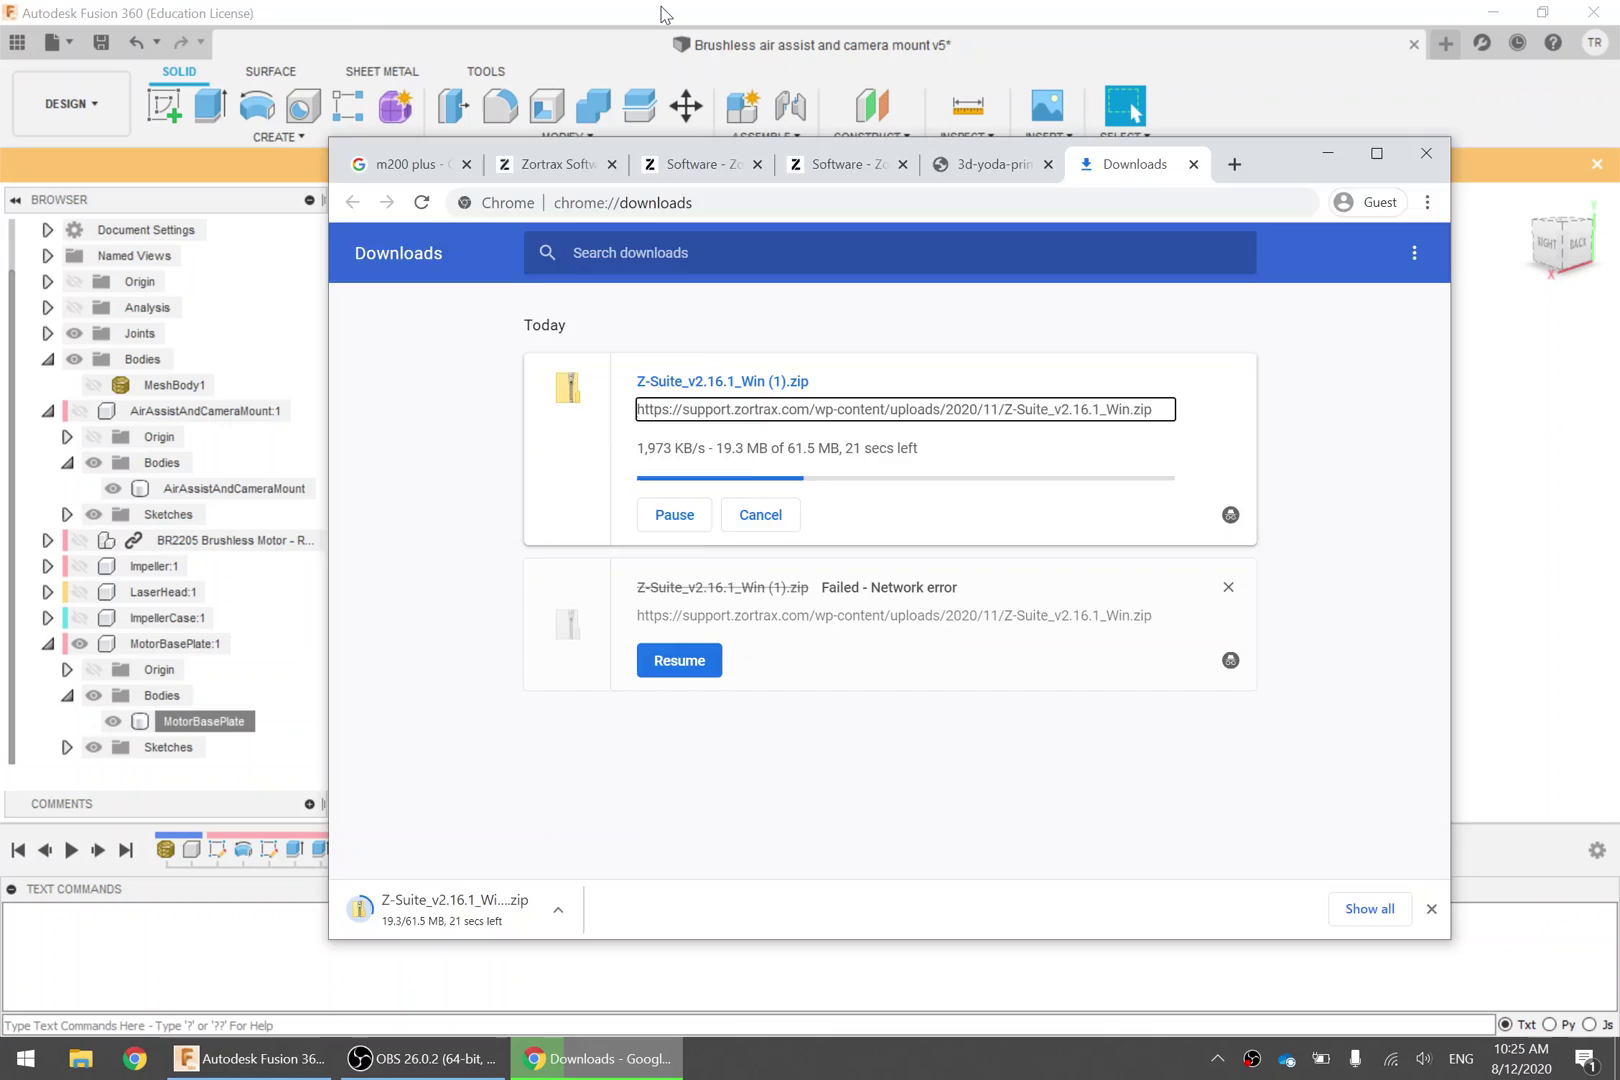
key("alt+Tab")
Show the impeller case, laser head and impeller, and expand ImpellerCase:1 to its ImpellerCase body
left_click(79, 617)
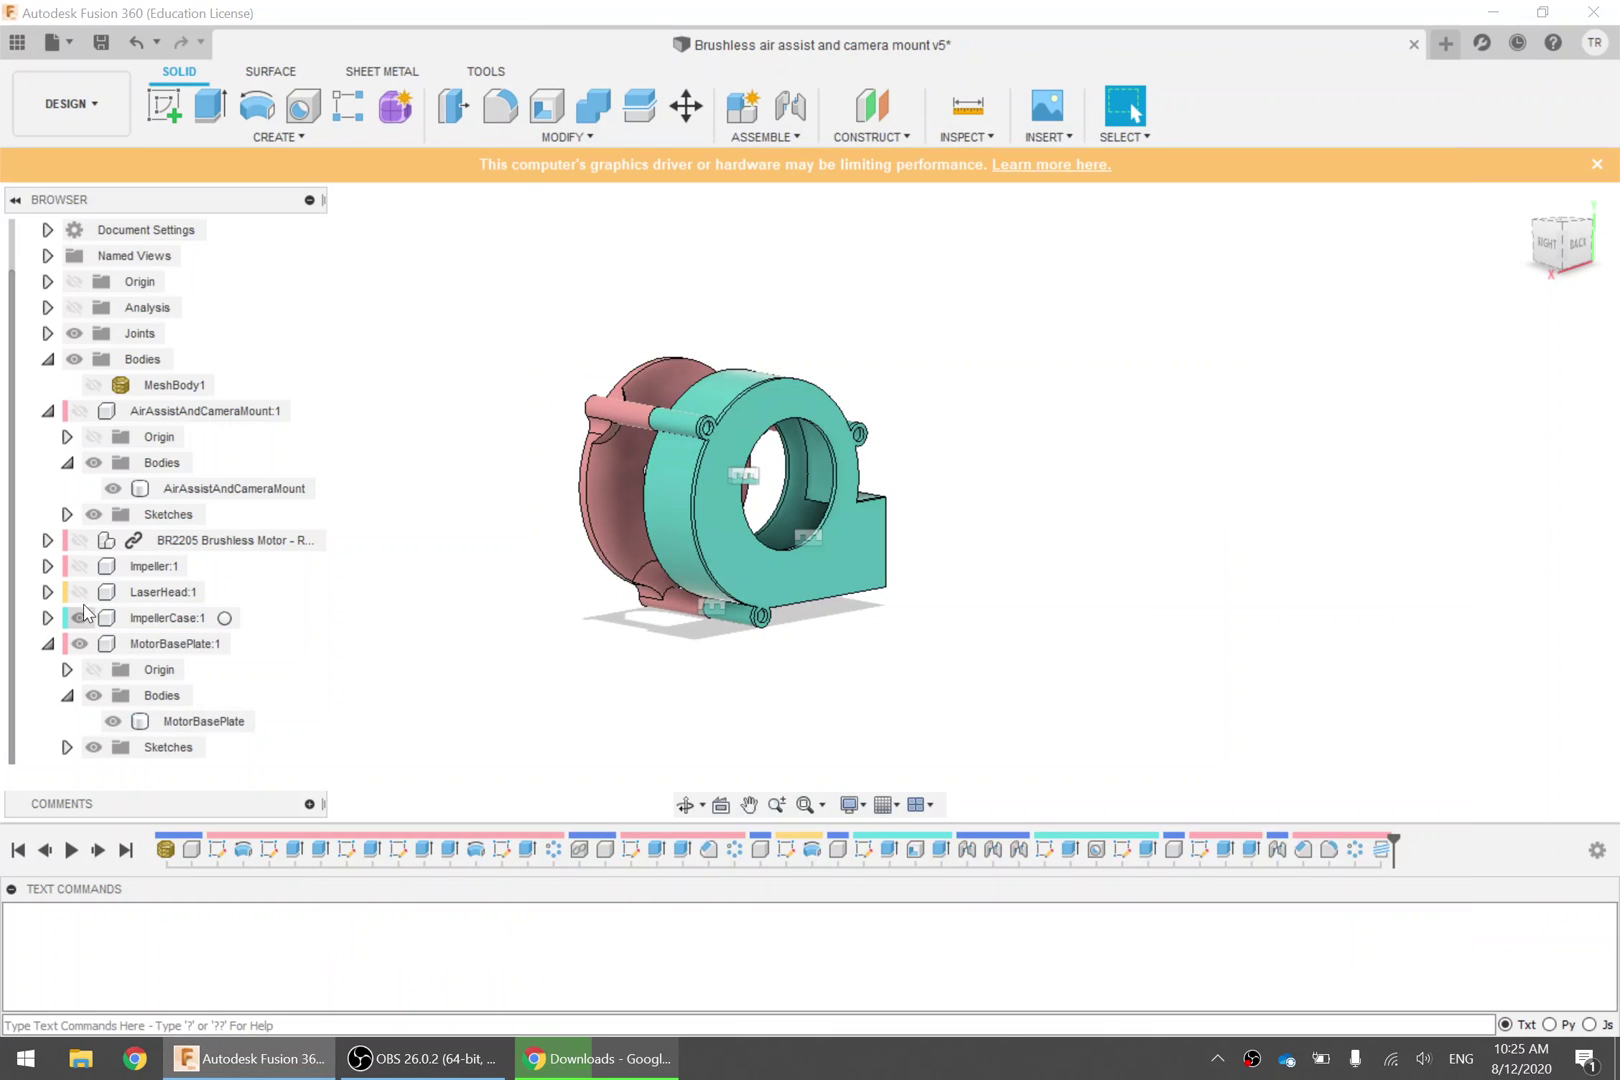
left_click(79, 591)
left_click(79, 566)
middle_click_drag(832, 644, 739, 595, "shift")
left_click(719, 560)
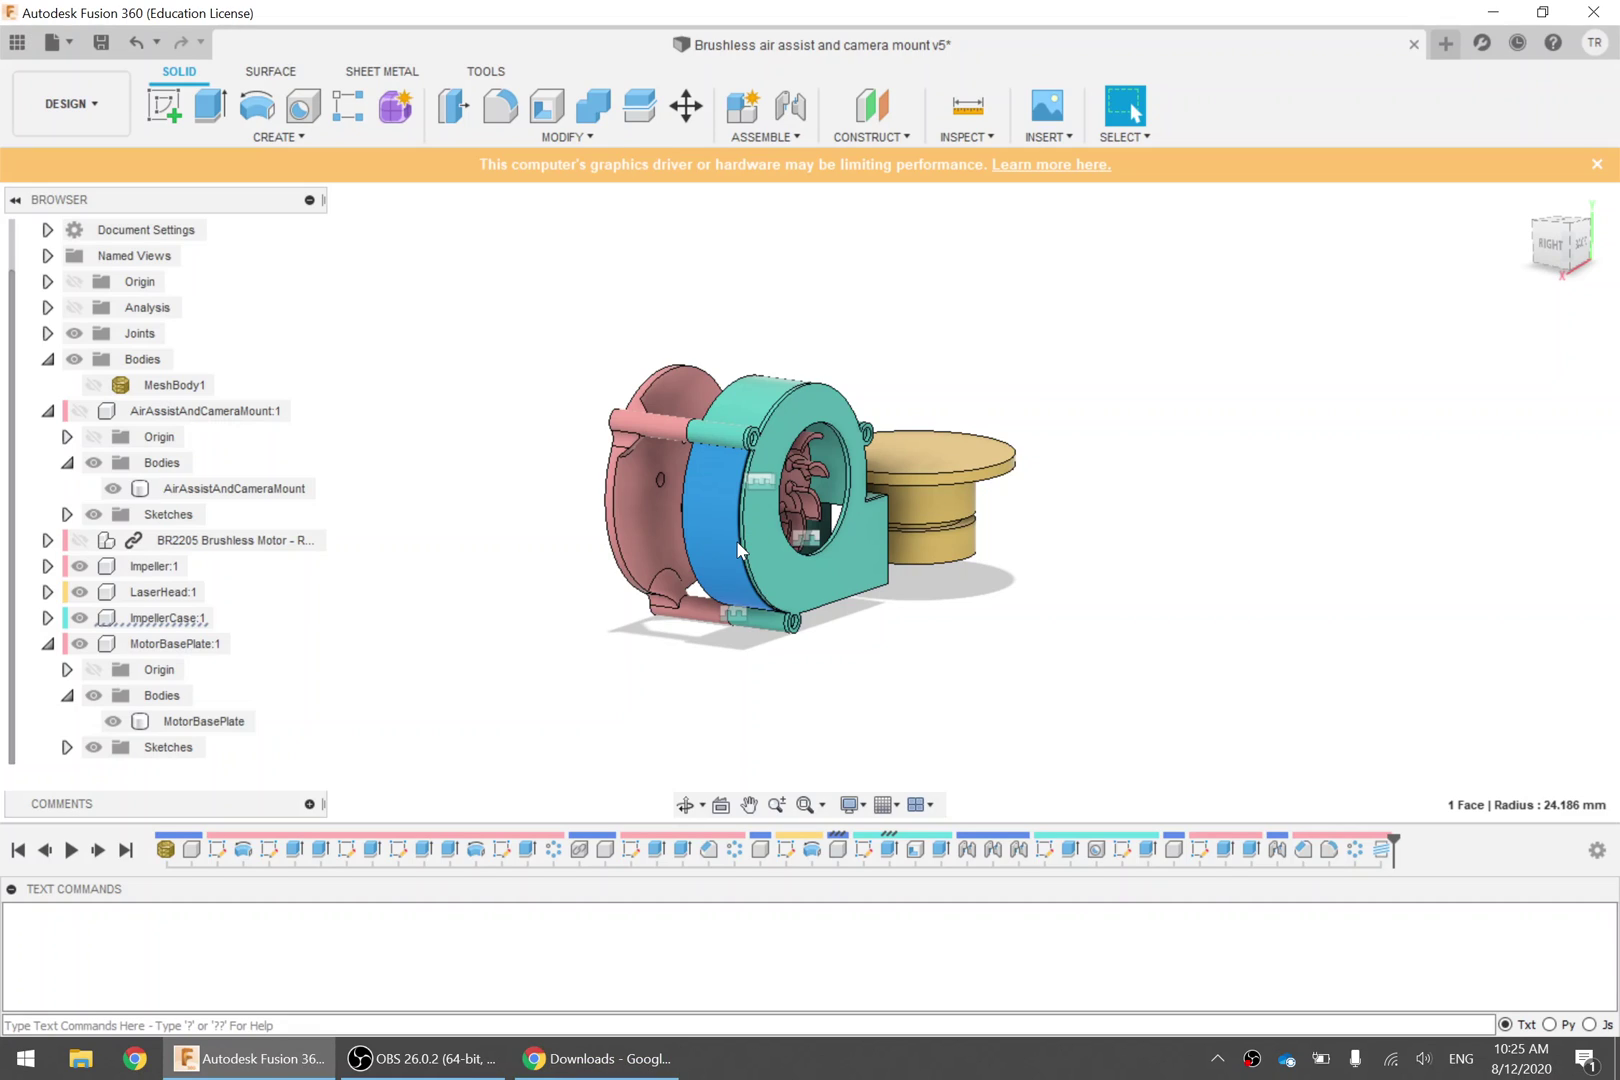
left_click(816, 681)
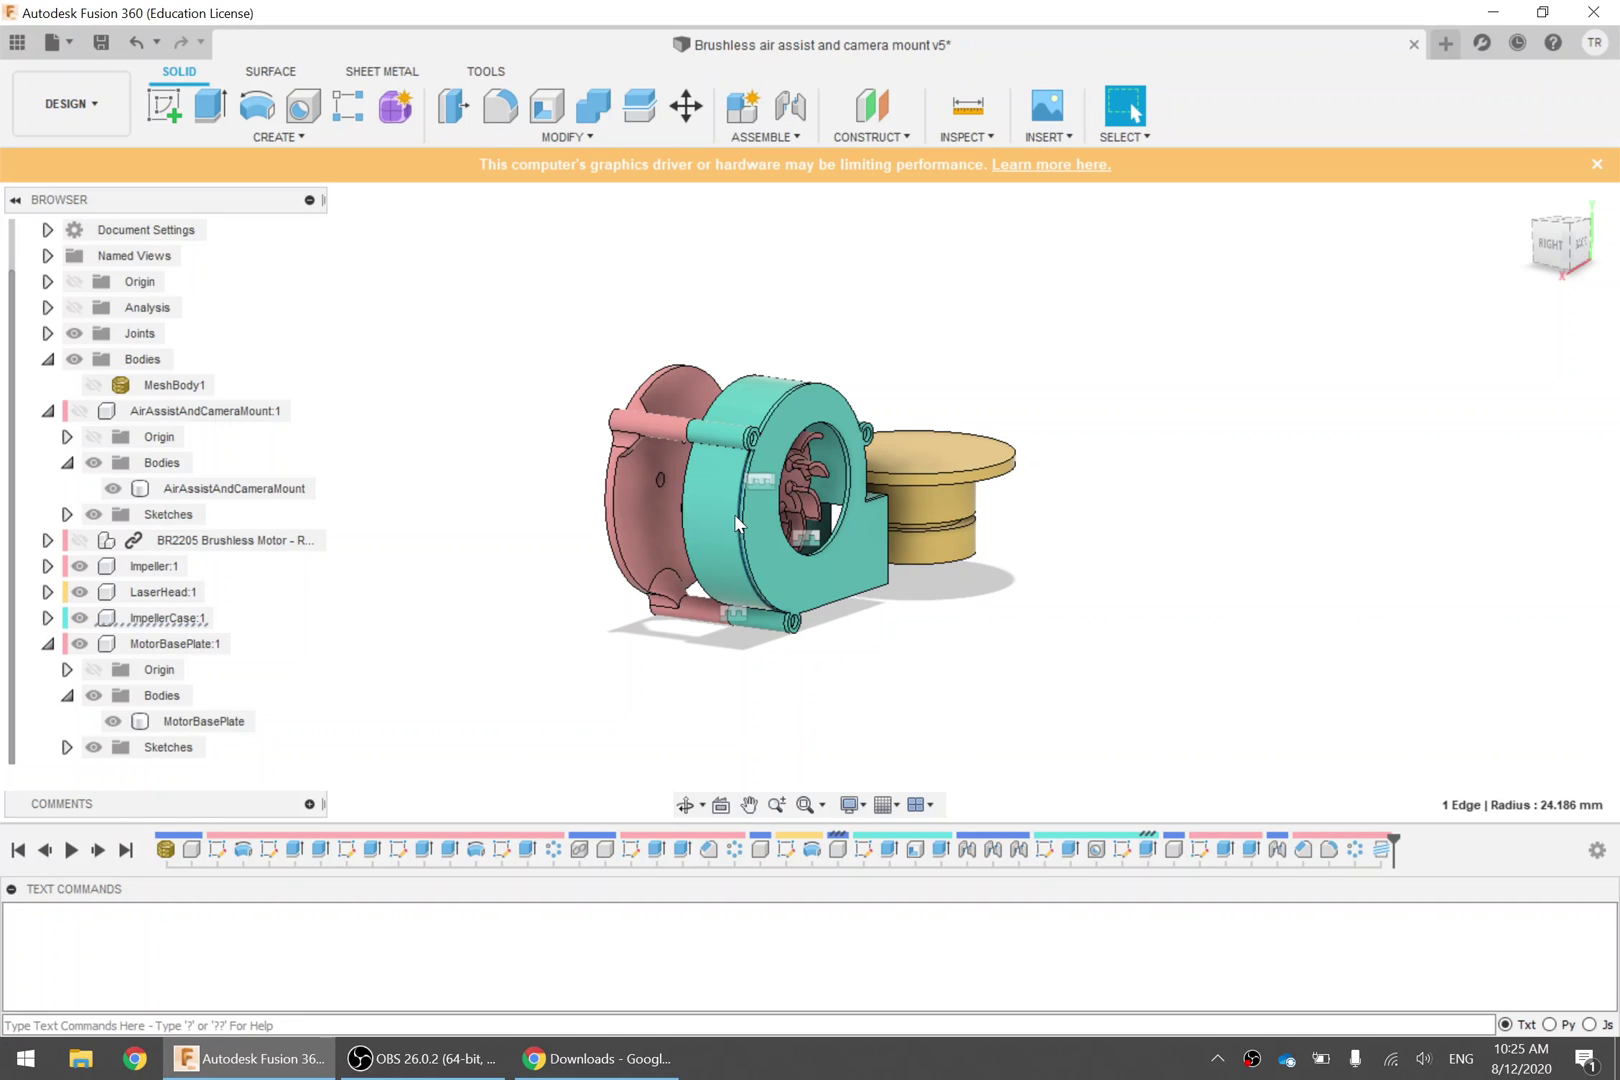
left_click(153, 620)
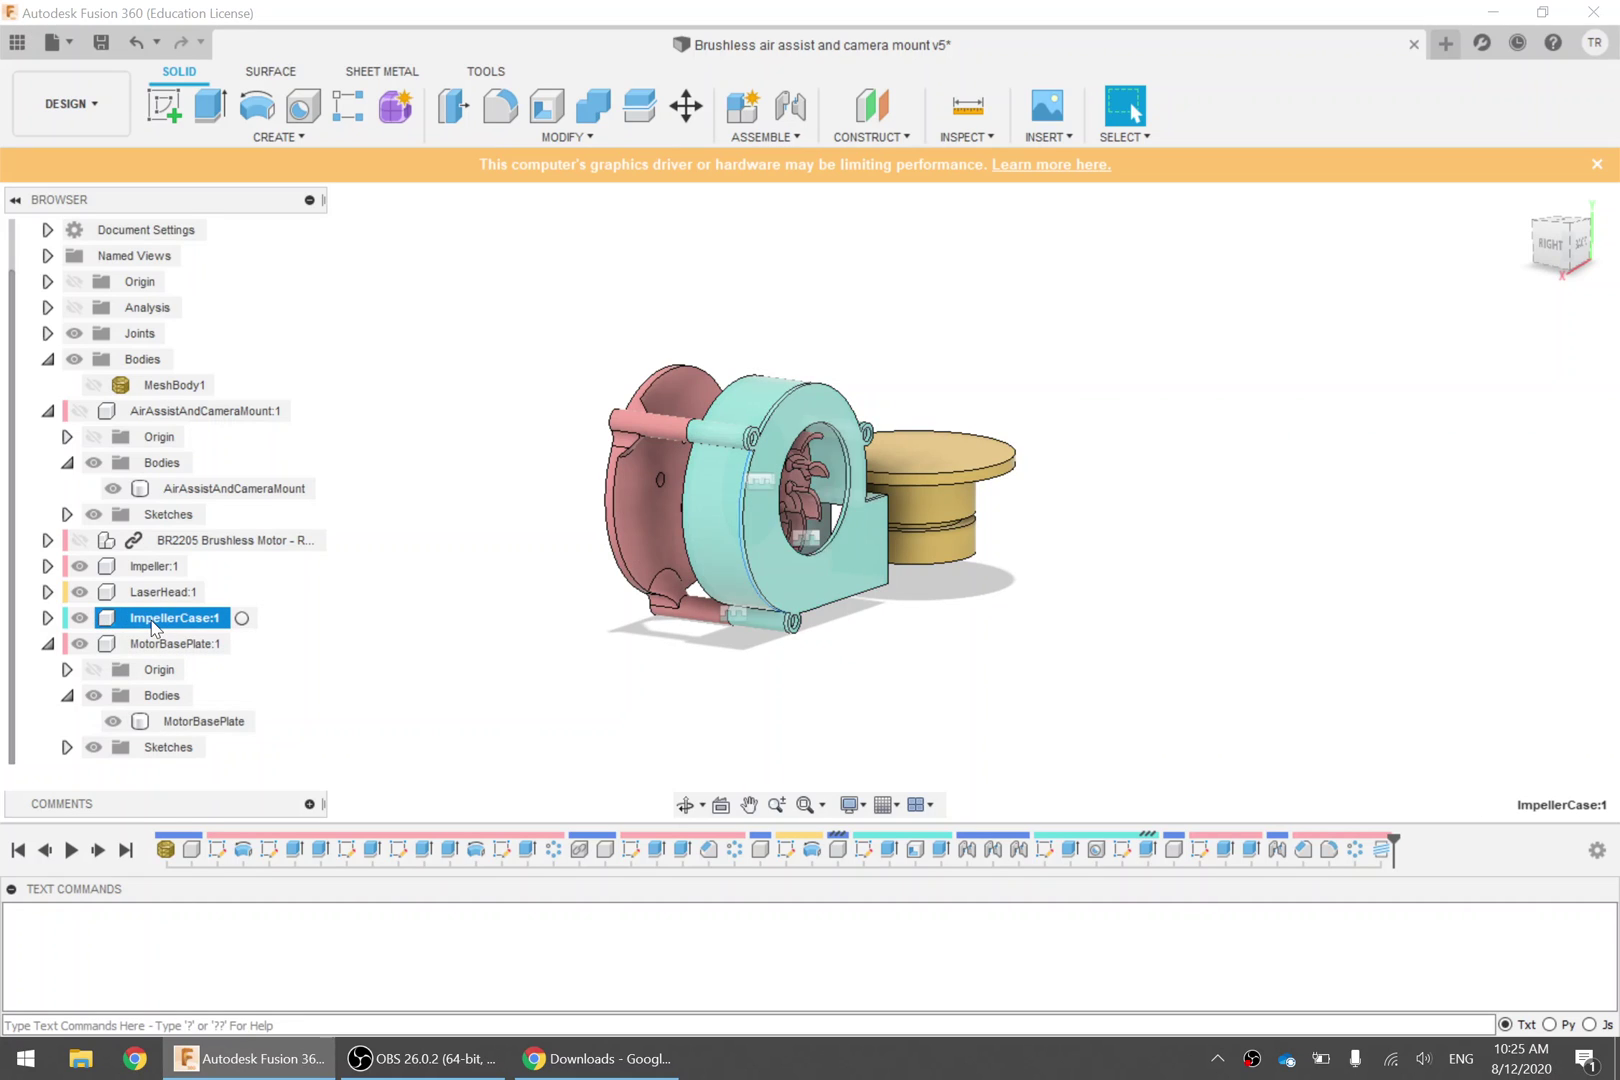
left_click(47, 618)
left_click(67, 592)
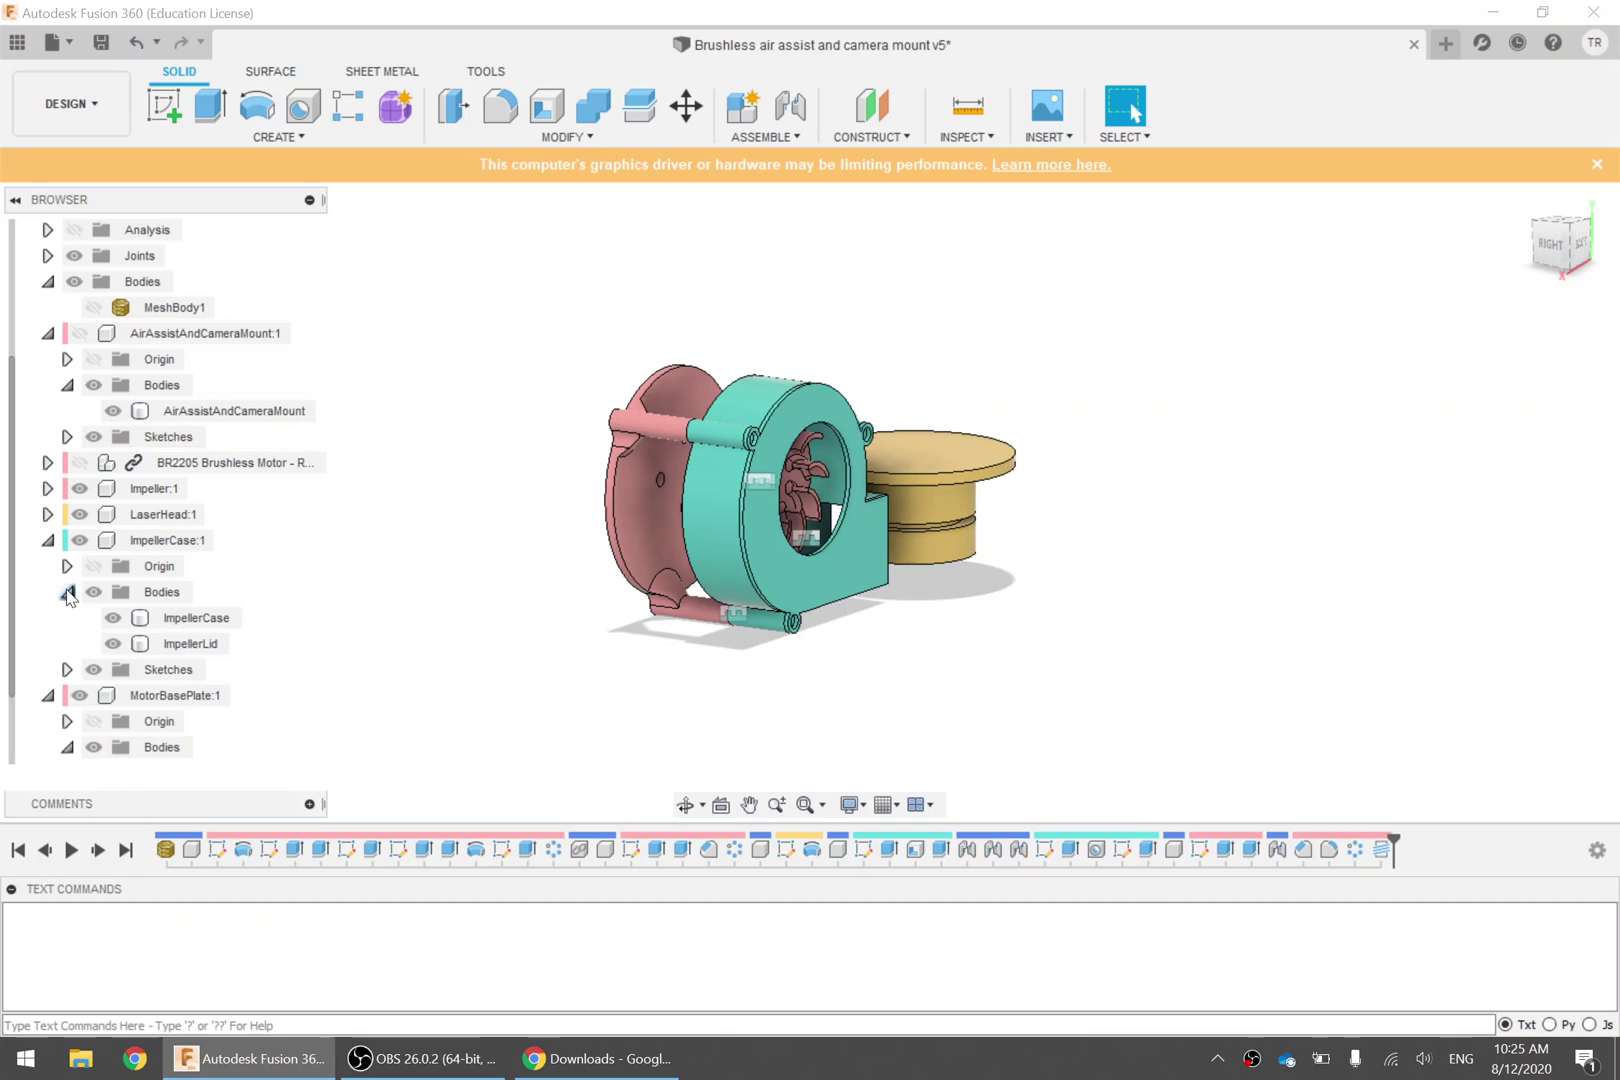
left_click(216, 621)
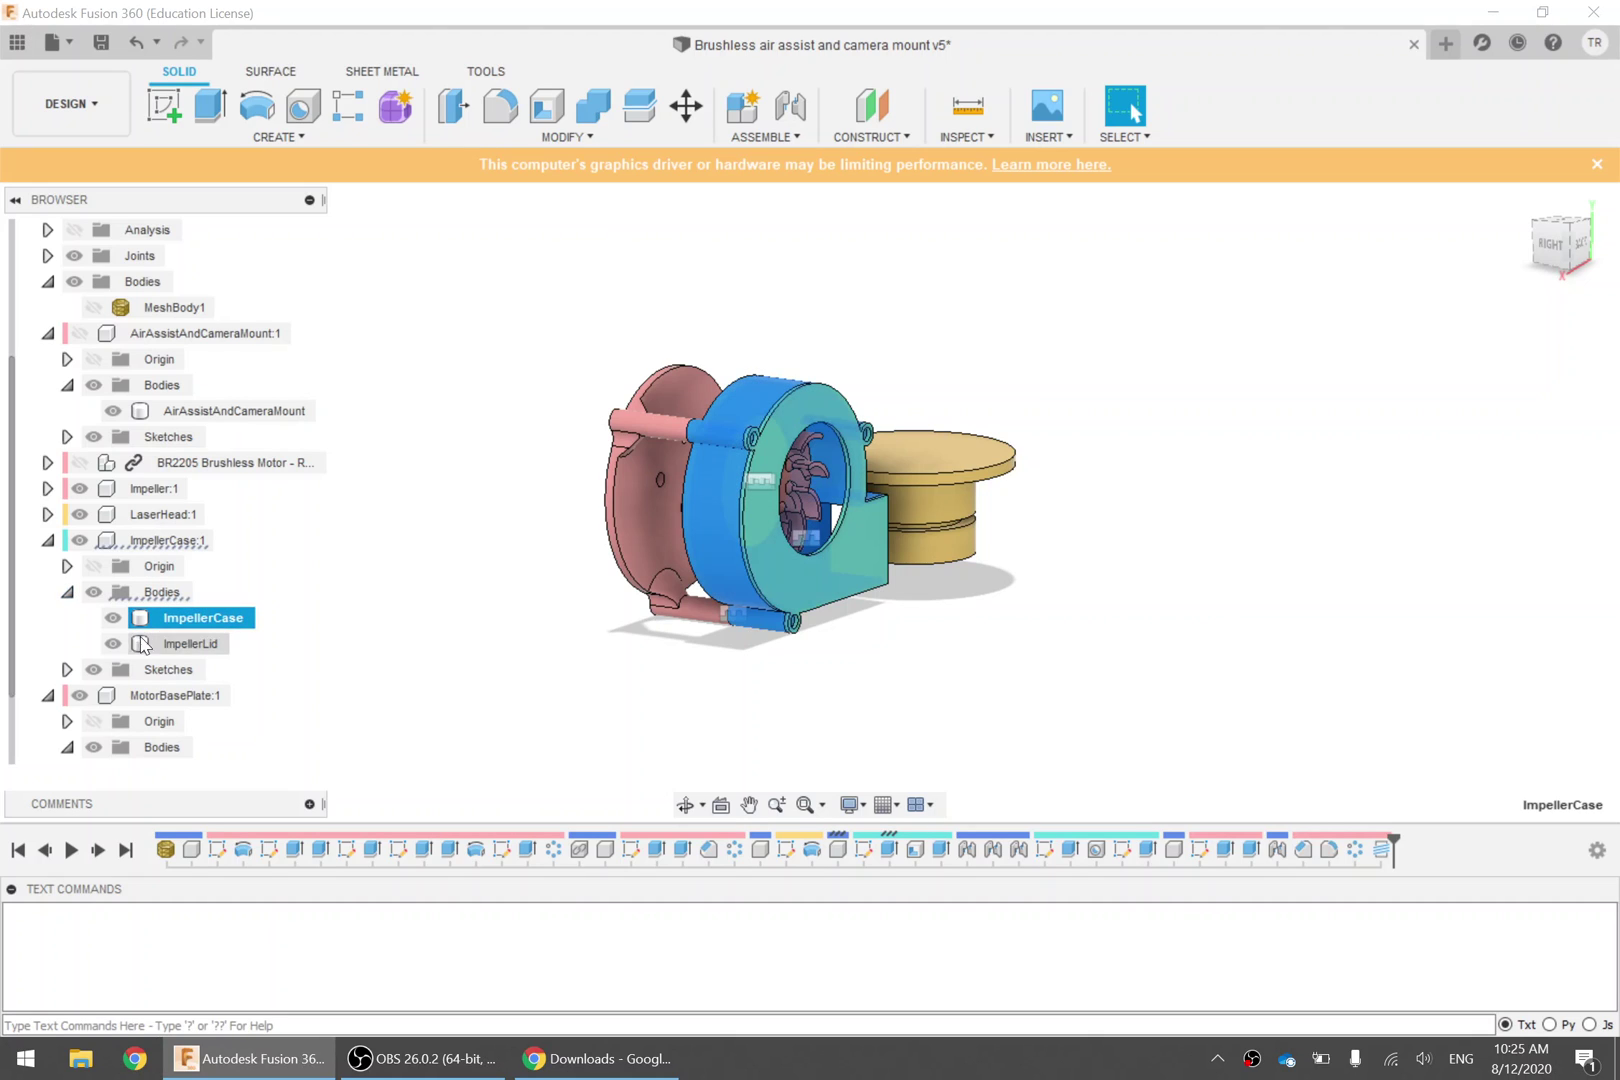
Hide the ImpellerLid body, MotorBasePlate, LaserHead and Impeller so only the impeller case shows
left_click(113, 644)
left_click(80, 695)
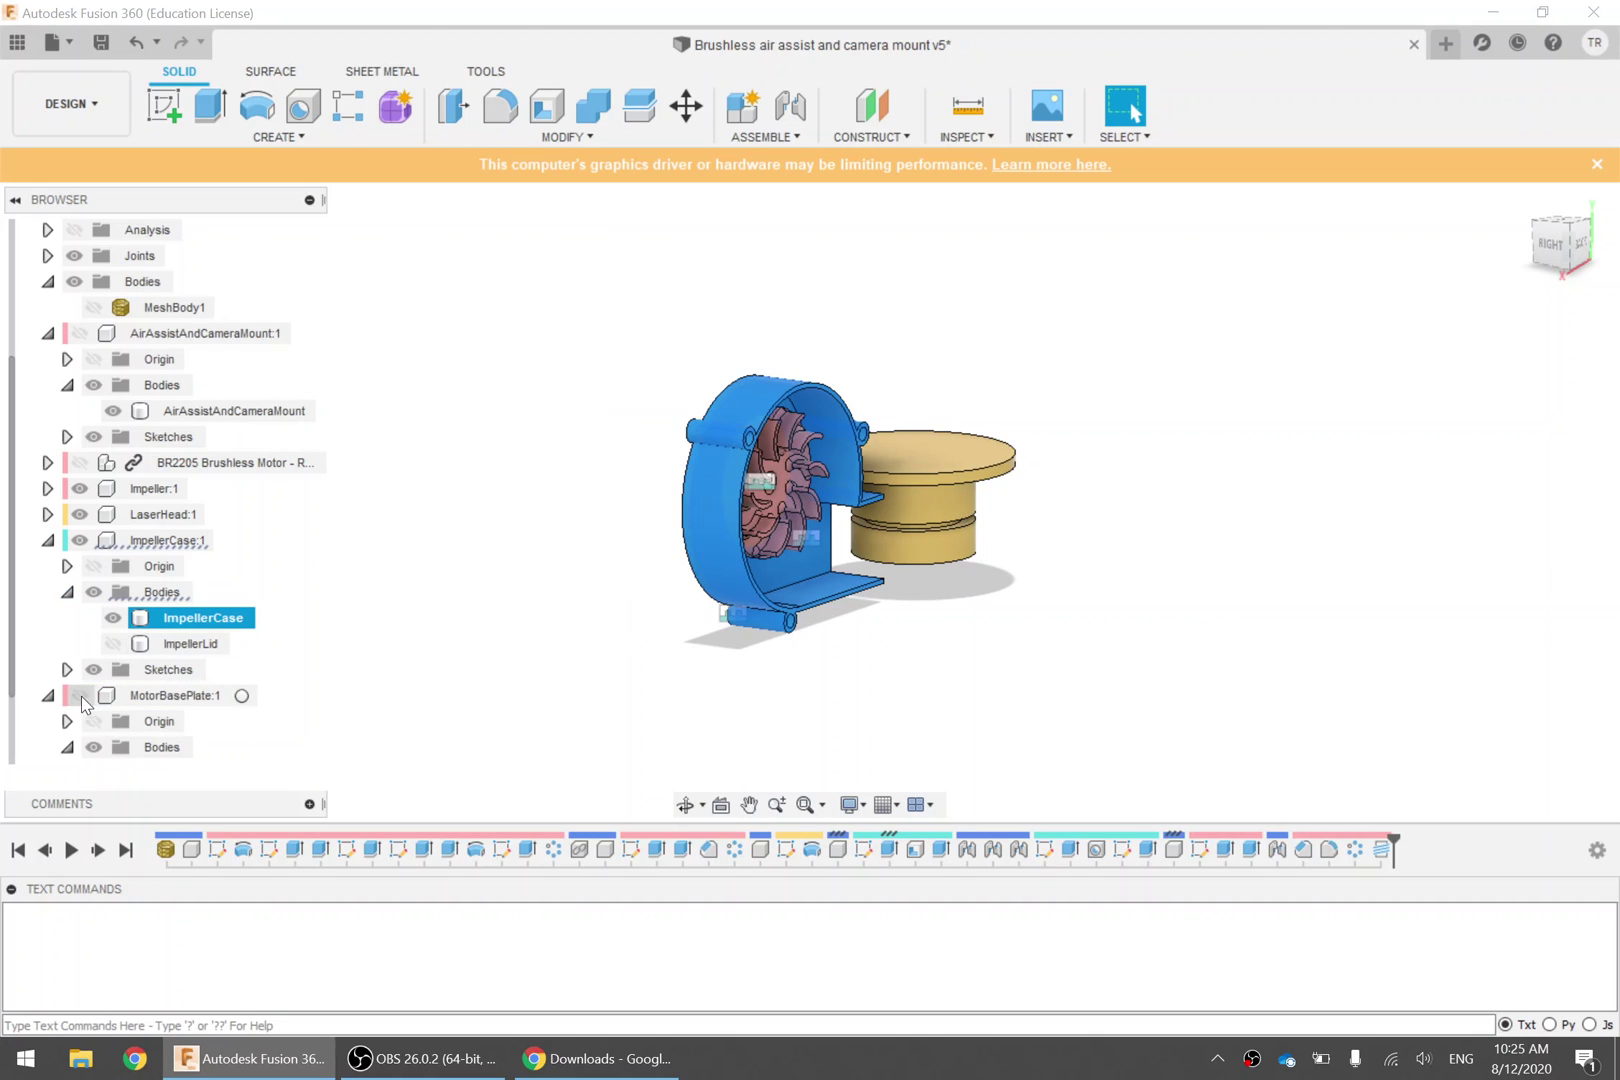
left_click(330, 590)
left_click(79, 514)
left_click(79, 488)
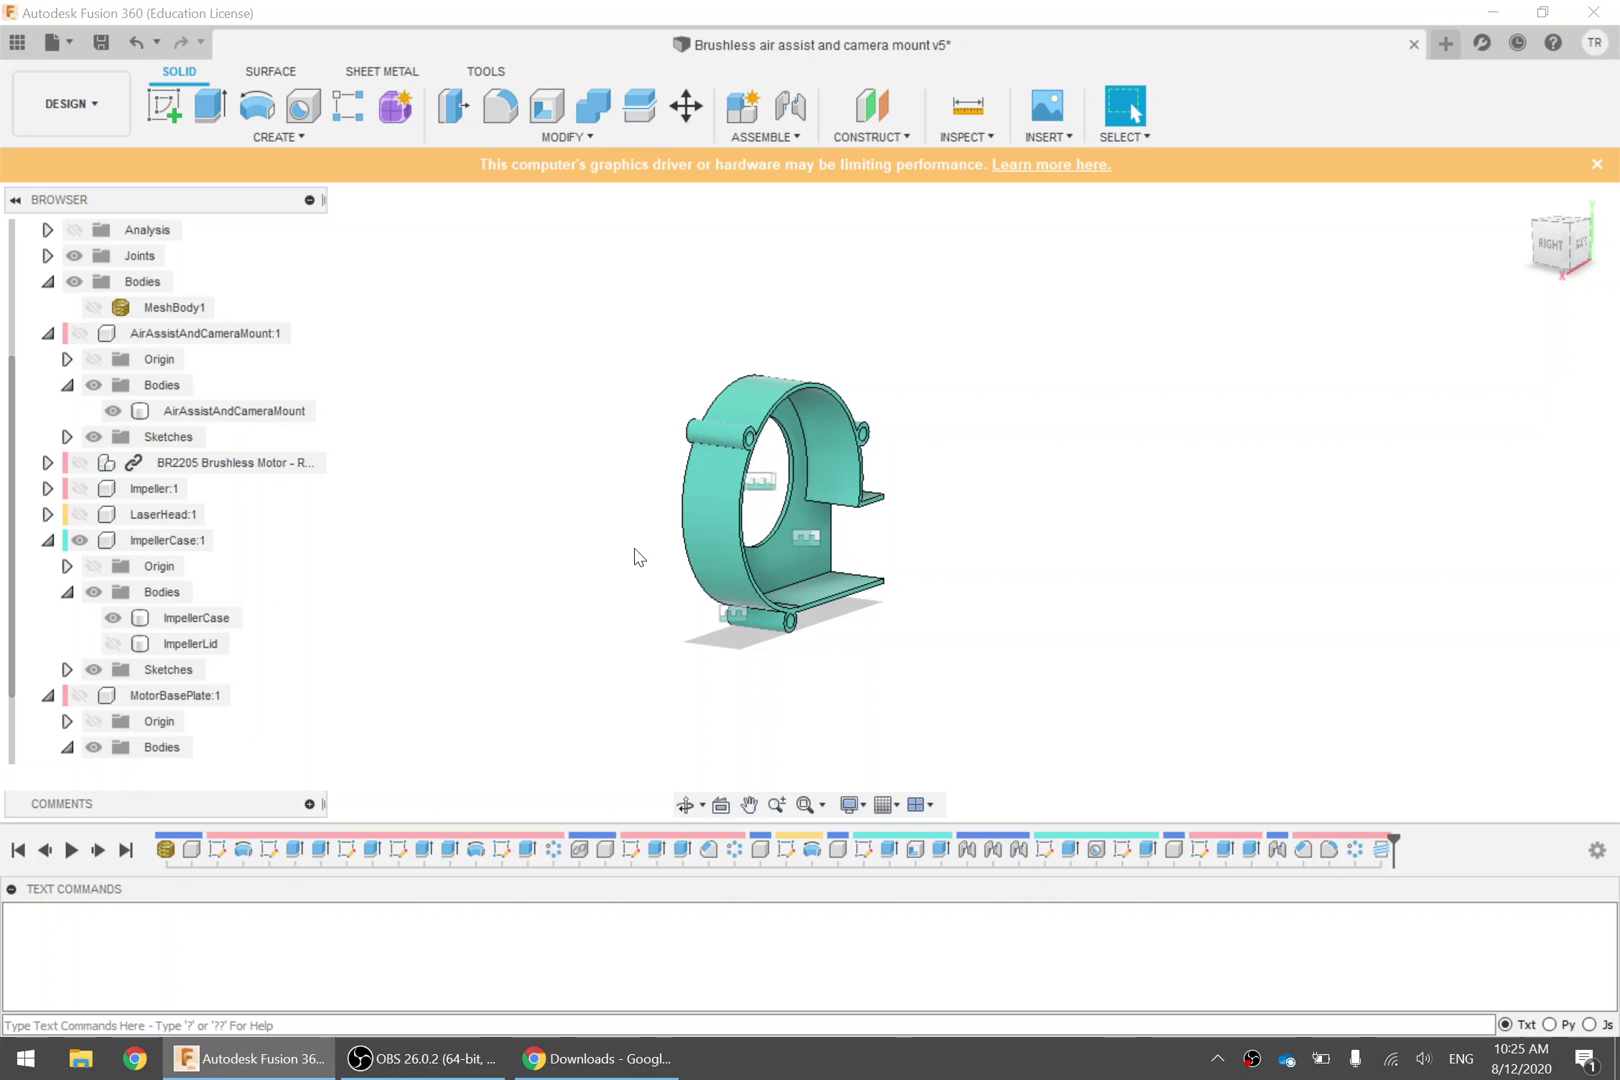
left_click(698, 604)
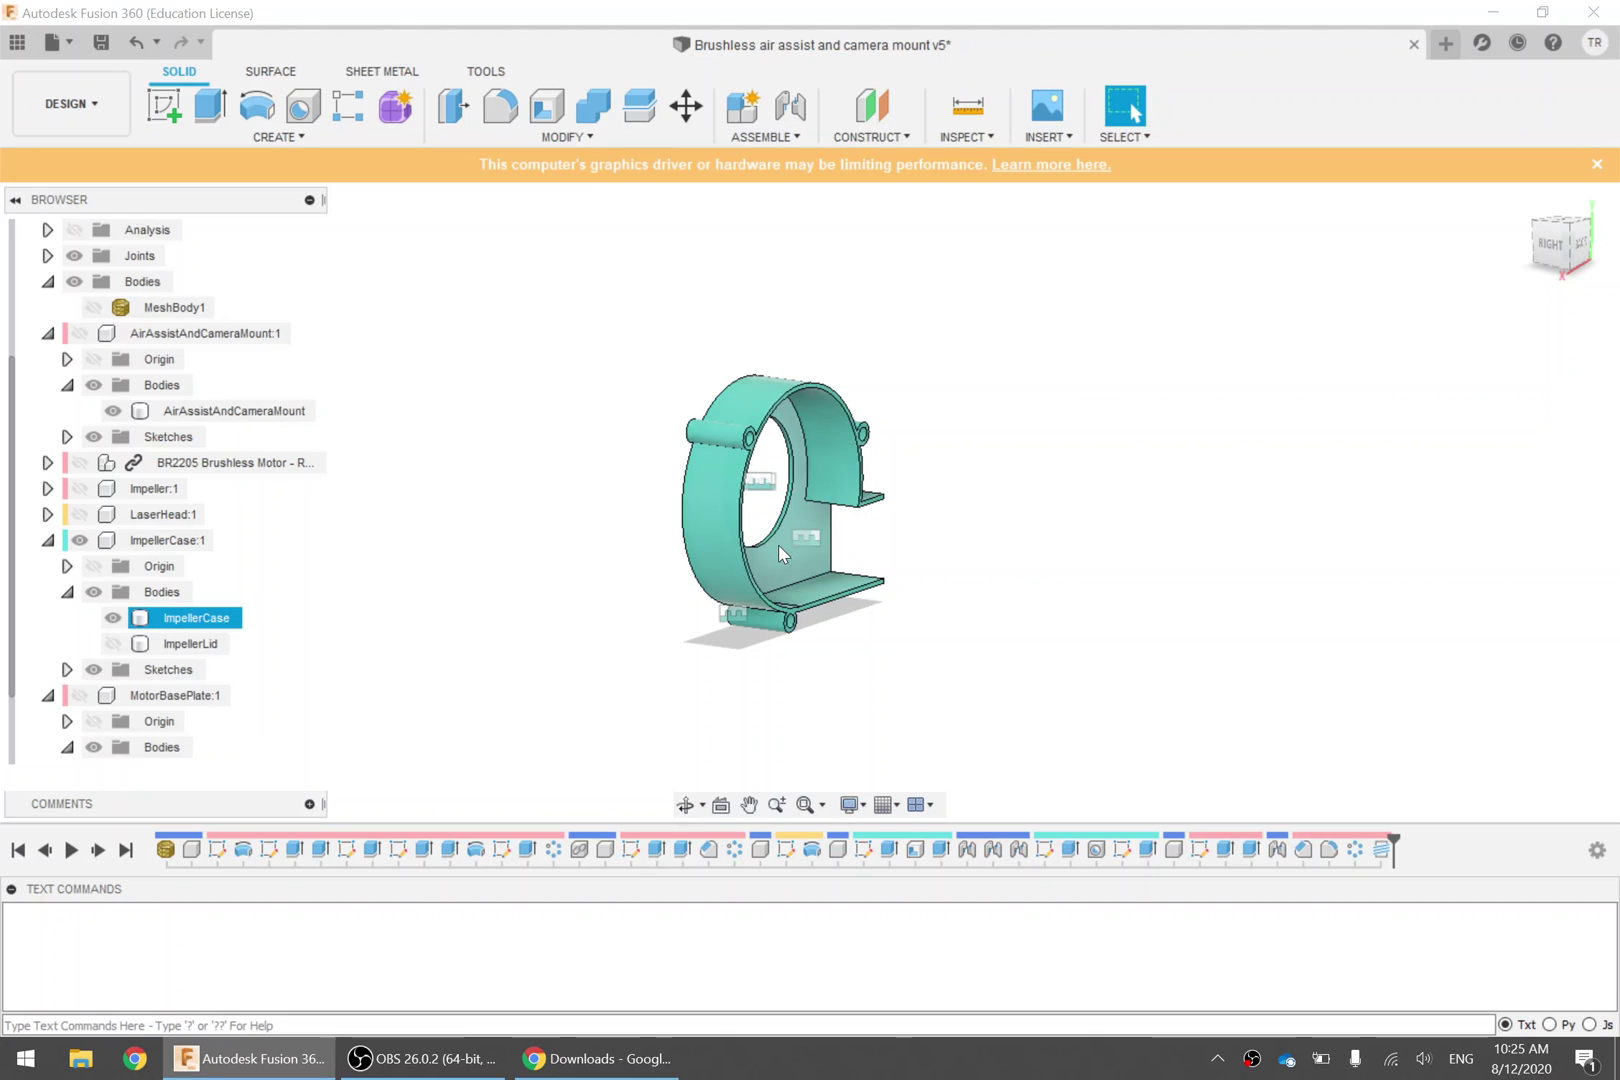
left_click(197, 620)
Save the ImpellerCase body as ImpellerCase.stl into Downloads
right_click(194, 624)
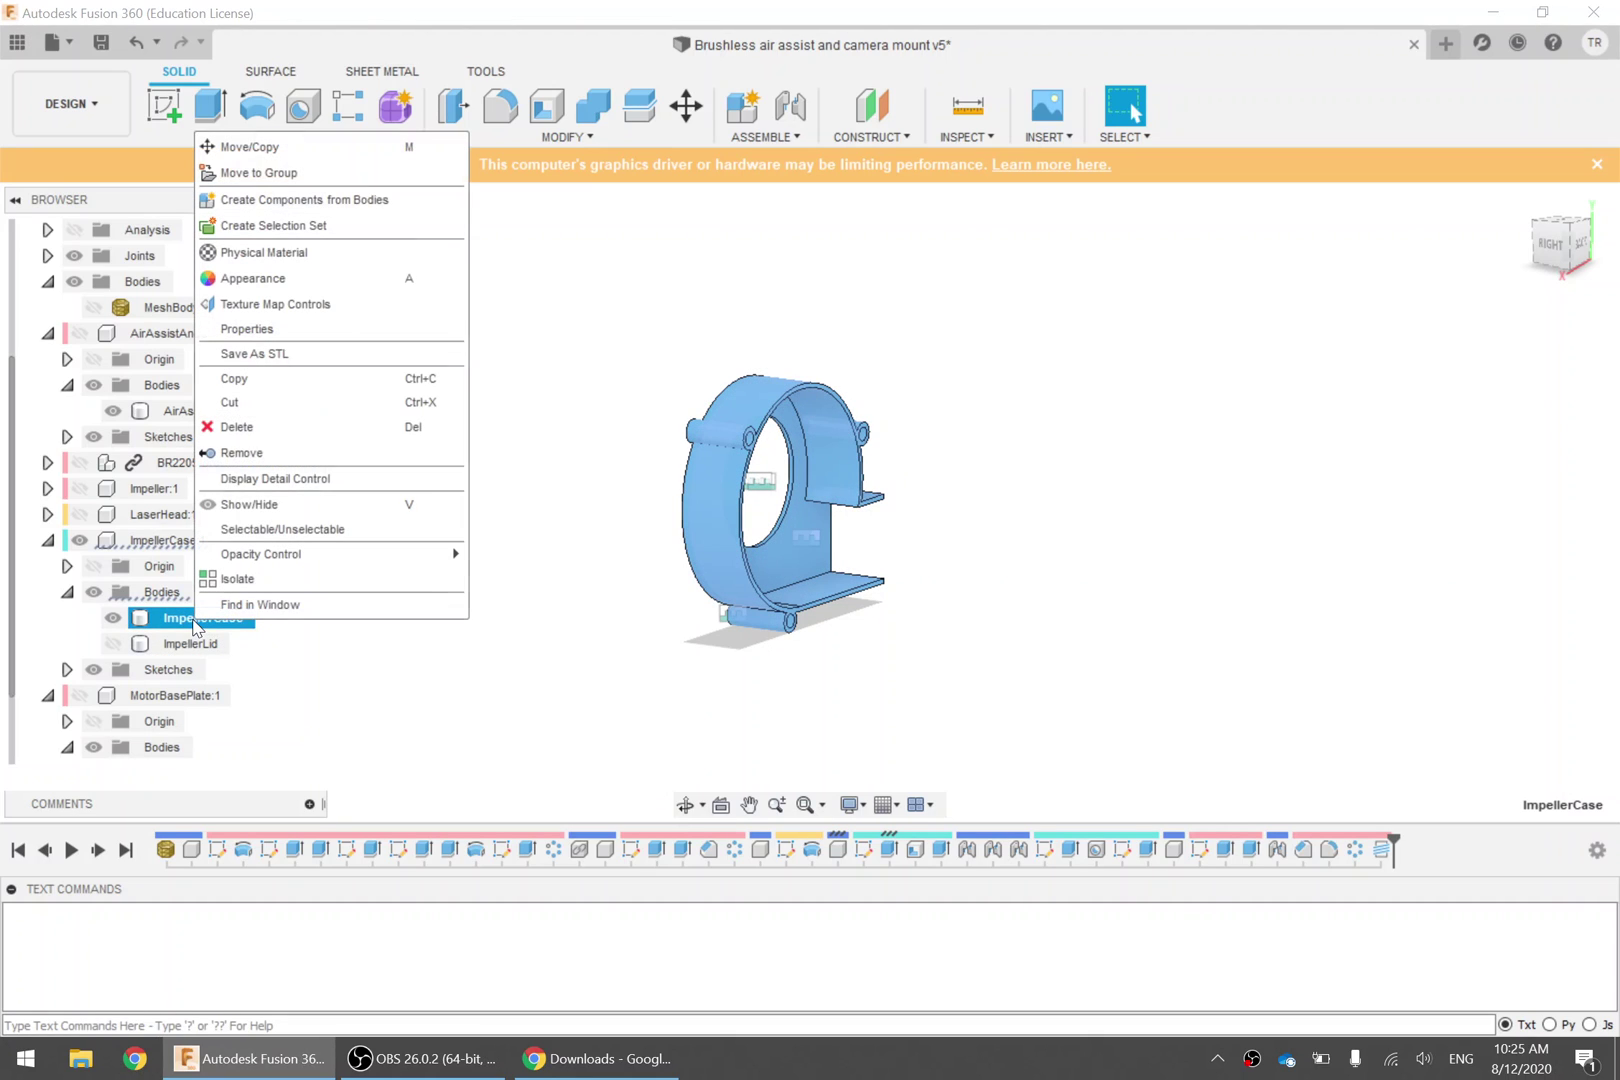
left_click(285, 355)
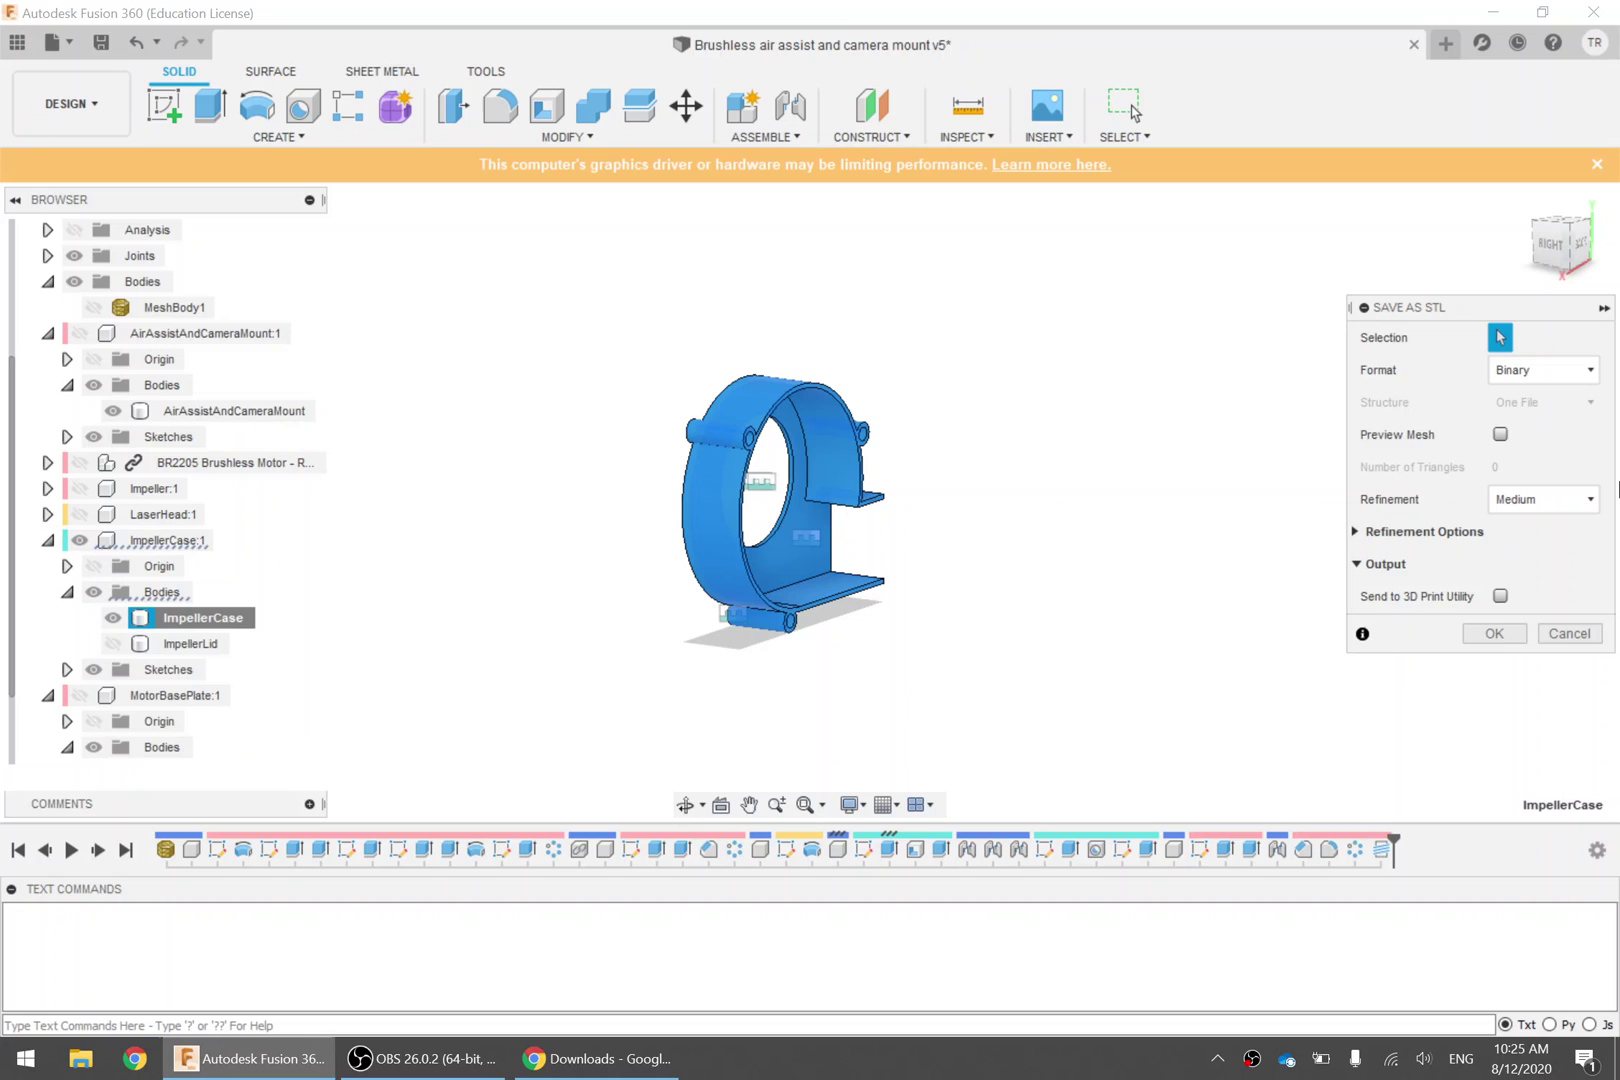
left_click(1494, 633)
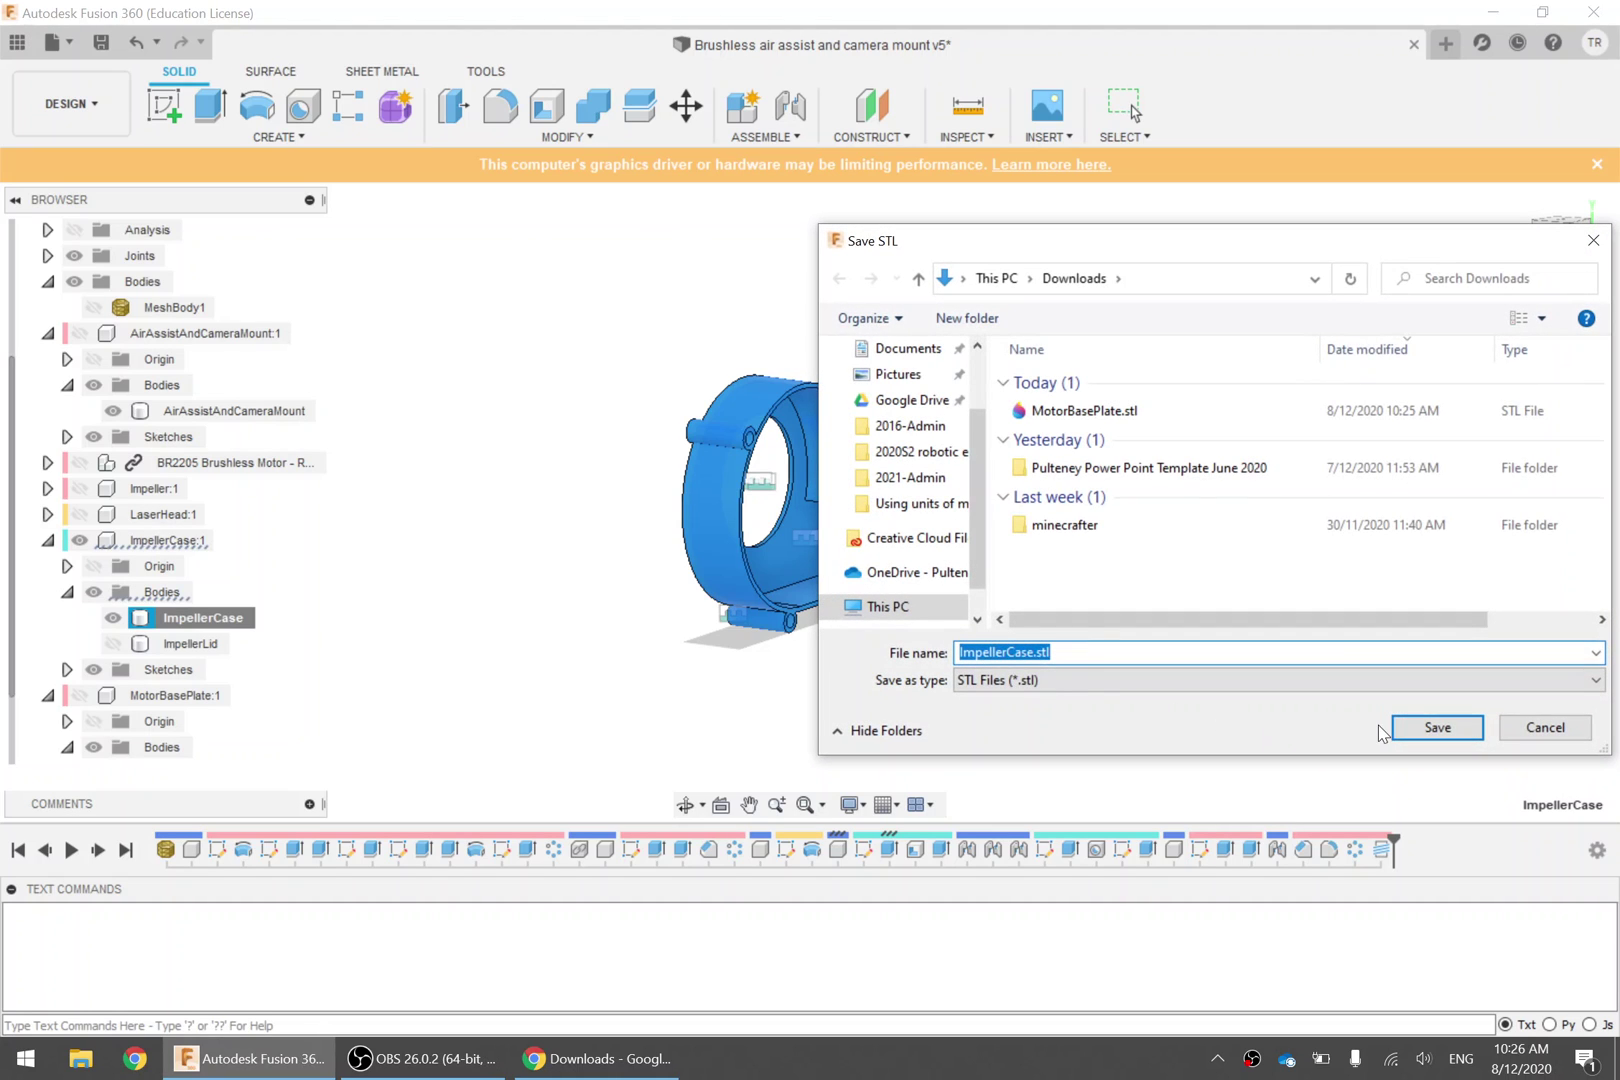
left_click(1398, 728)
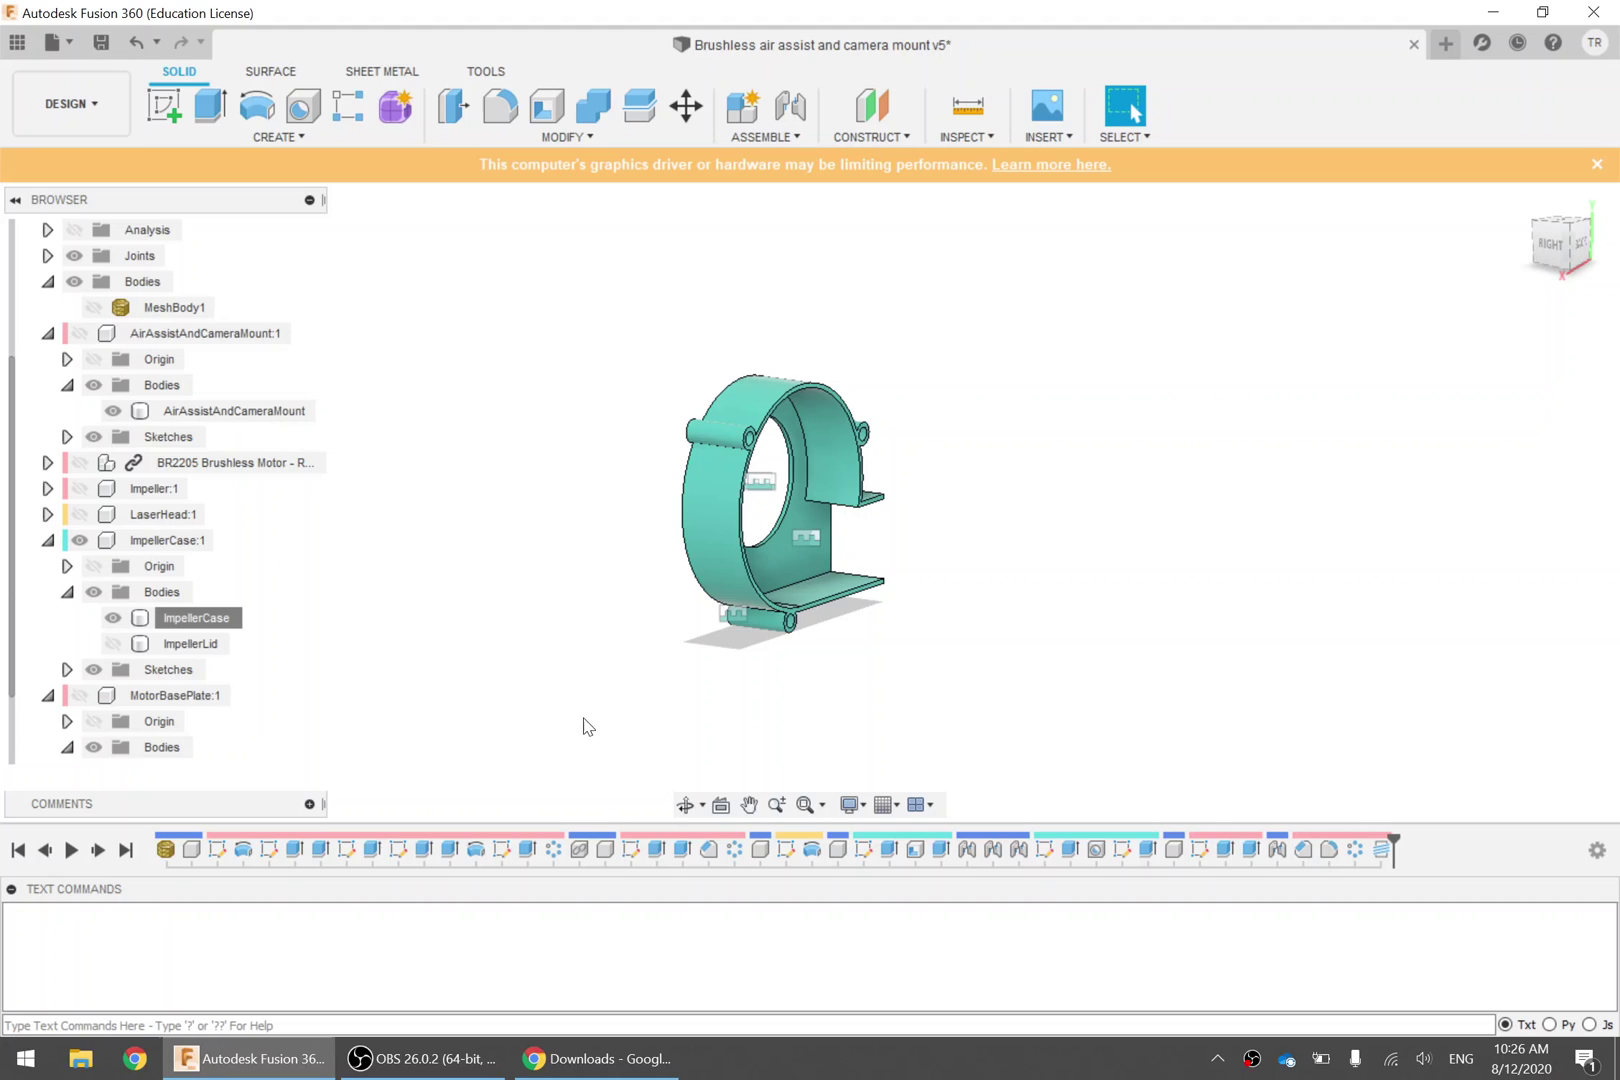
Open the downloaded Z-Suite zip and run Z-Suite_v2.16.1_Win.exe from it
left_click(614, 1059)
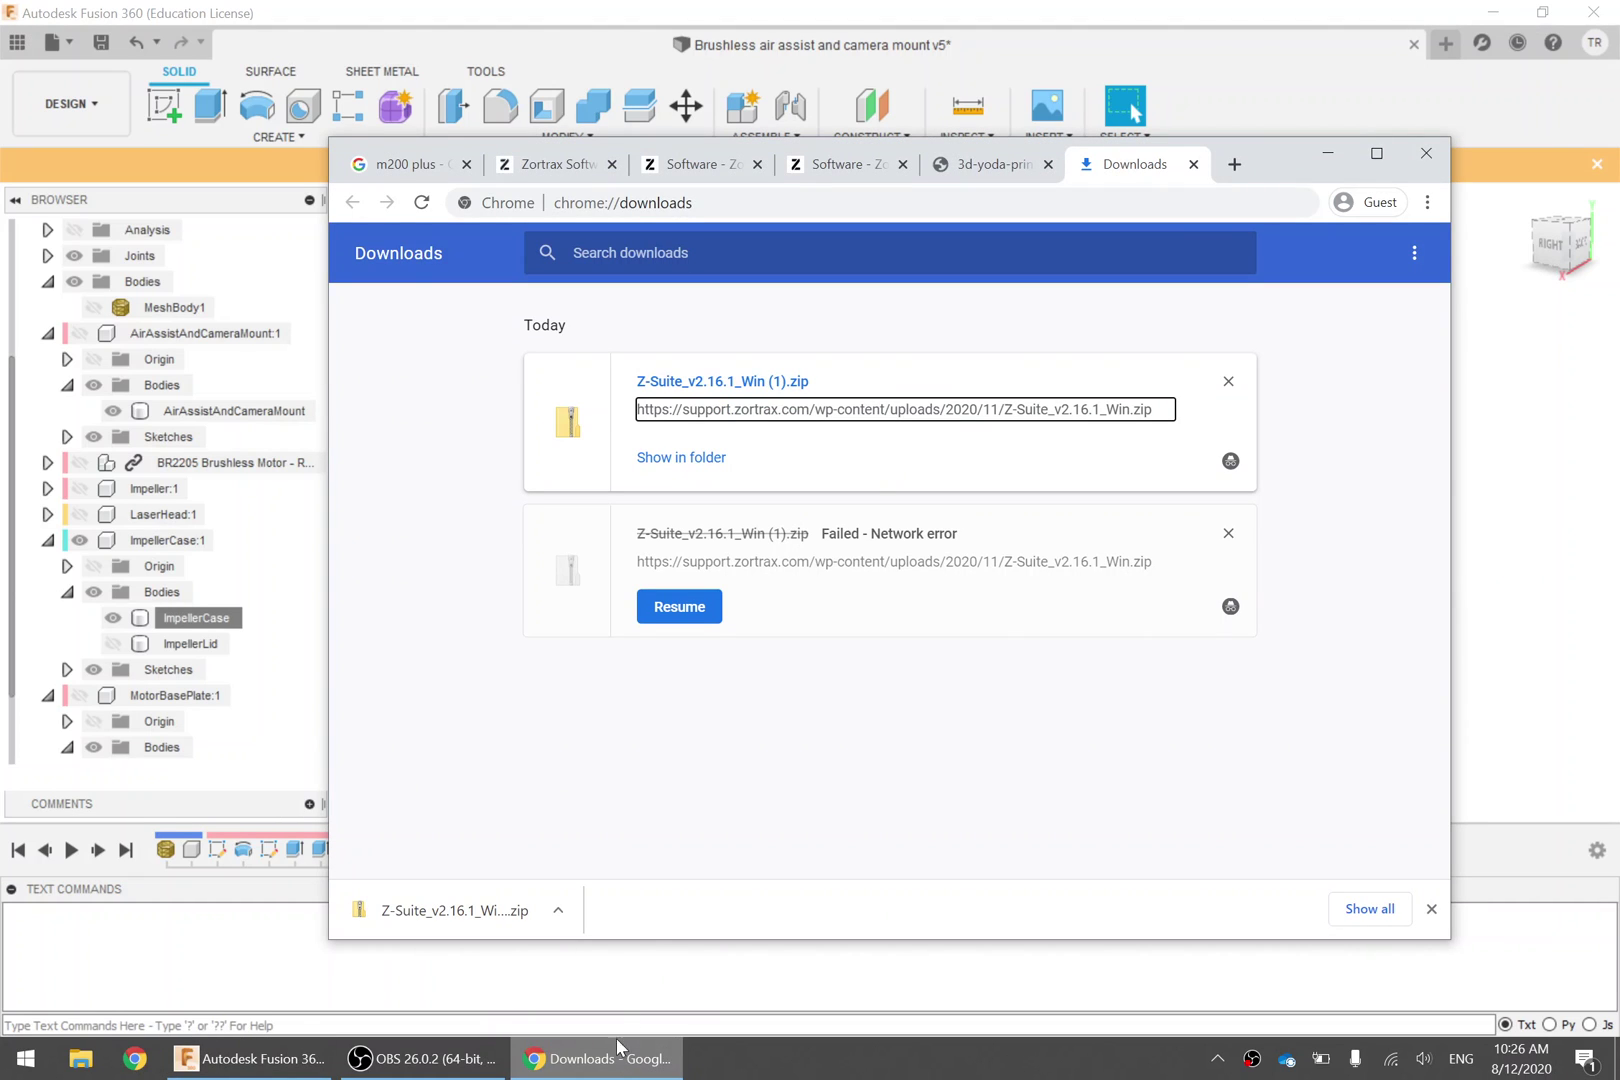
left_click(718, 384)
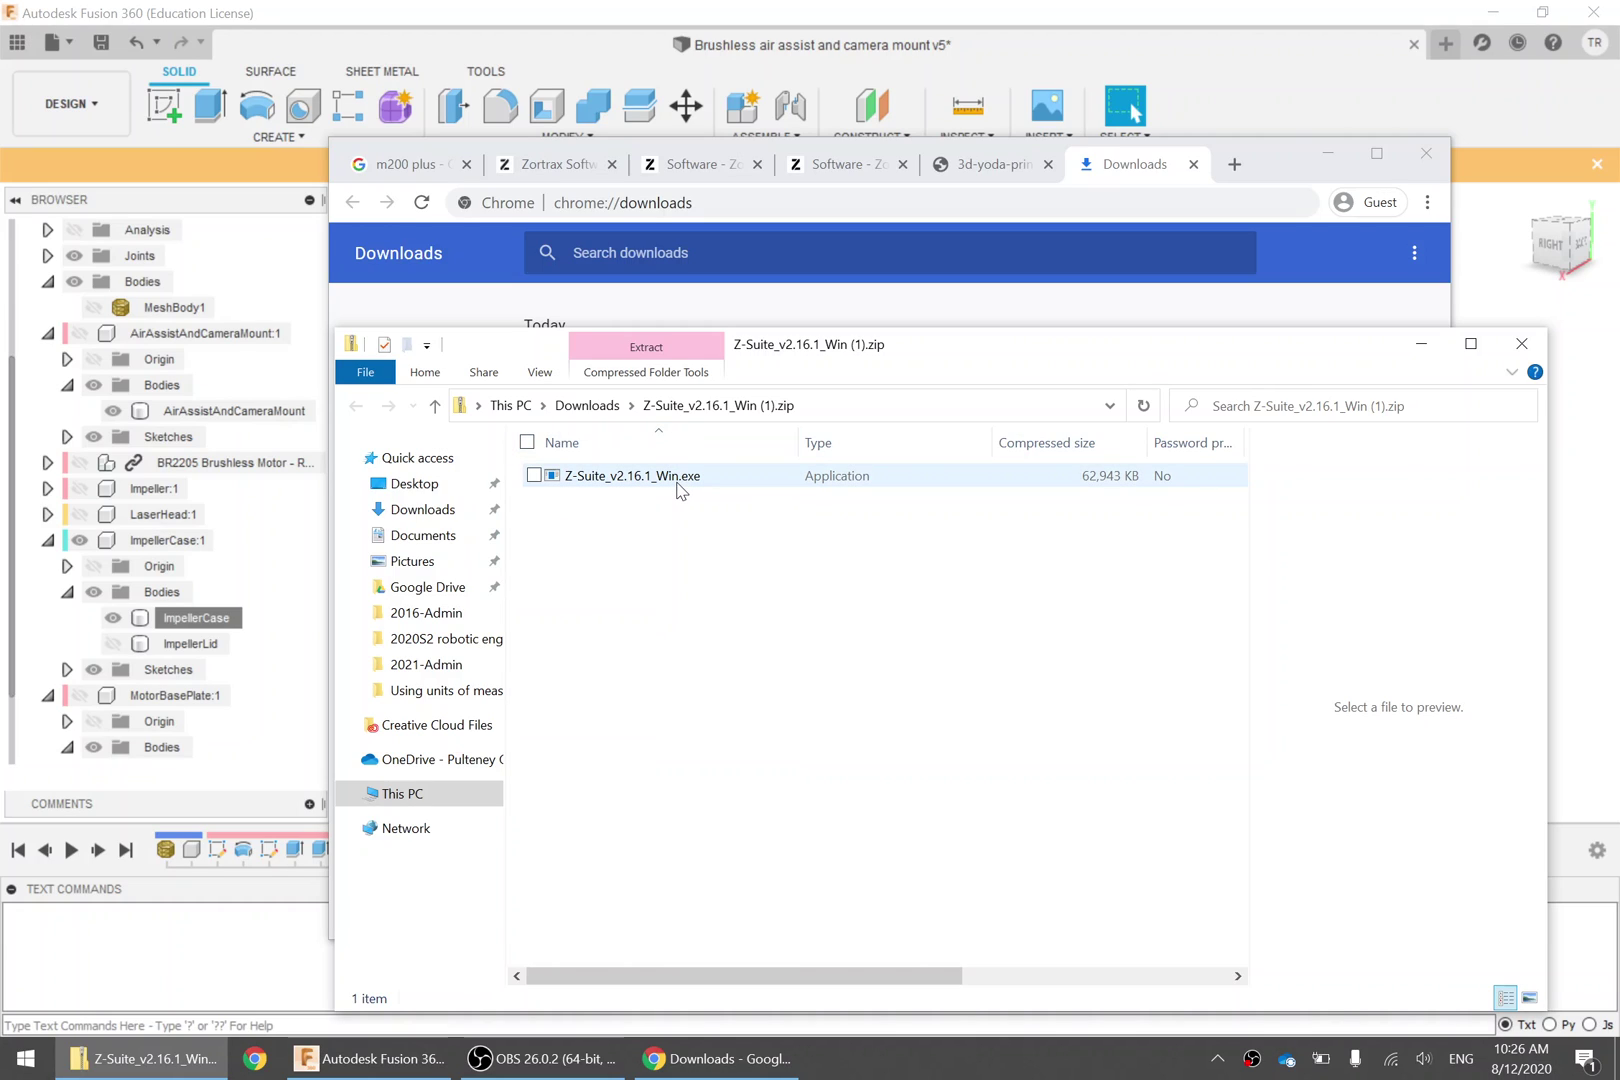
left_click(679, 480)
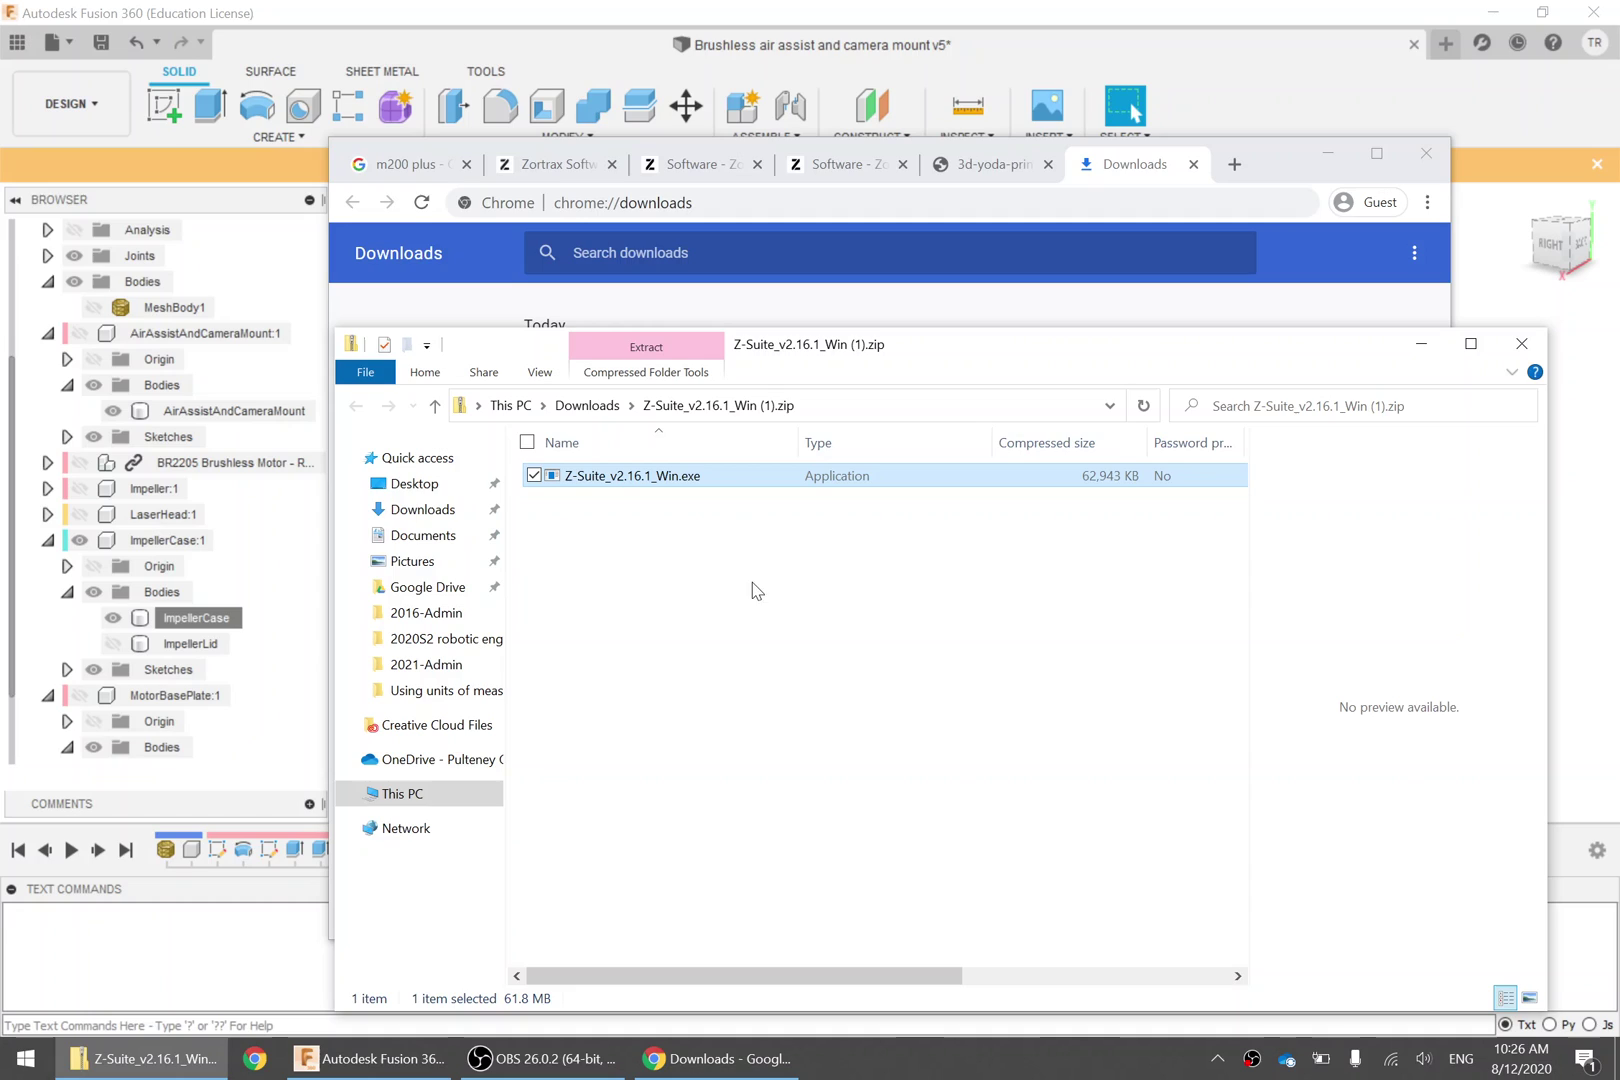
key("Return")
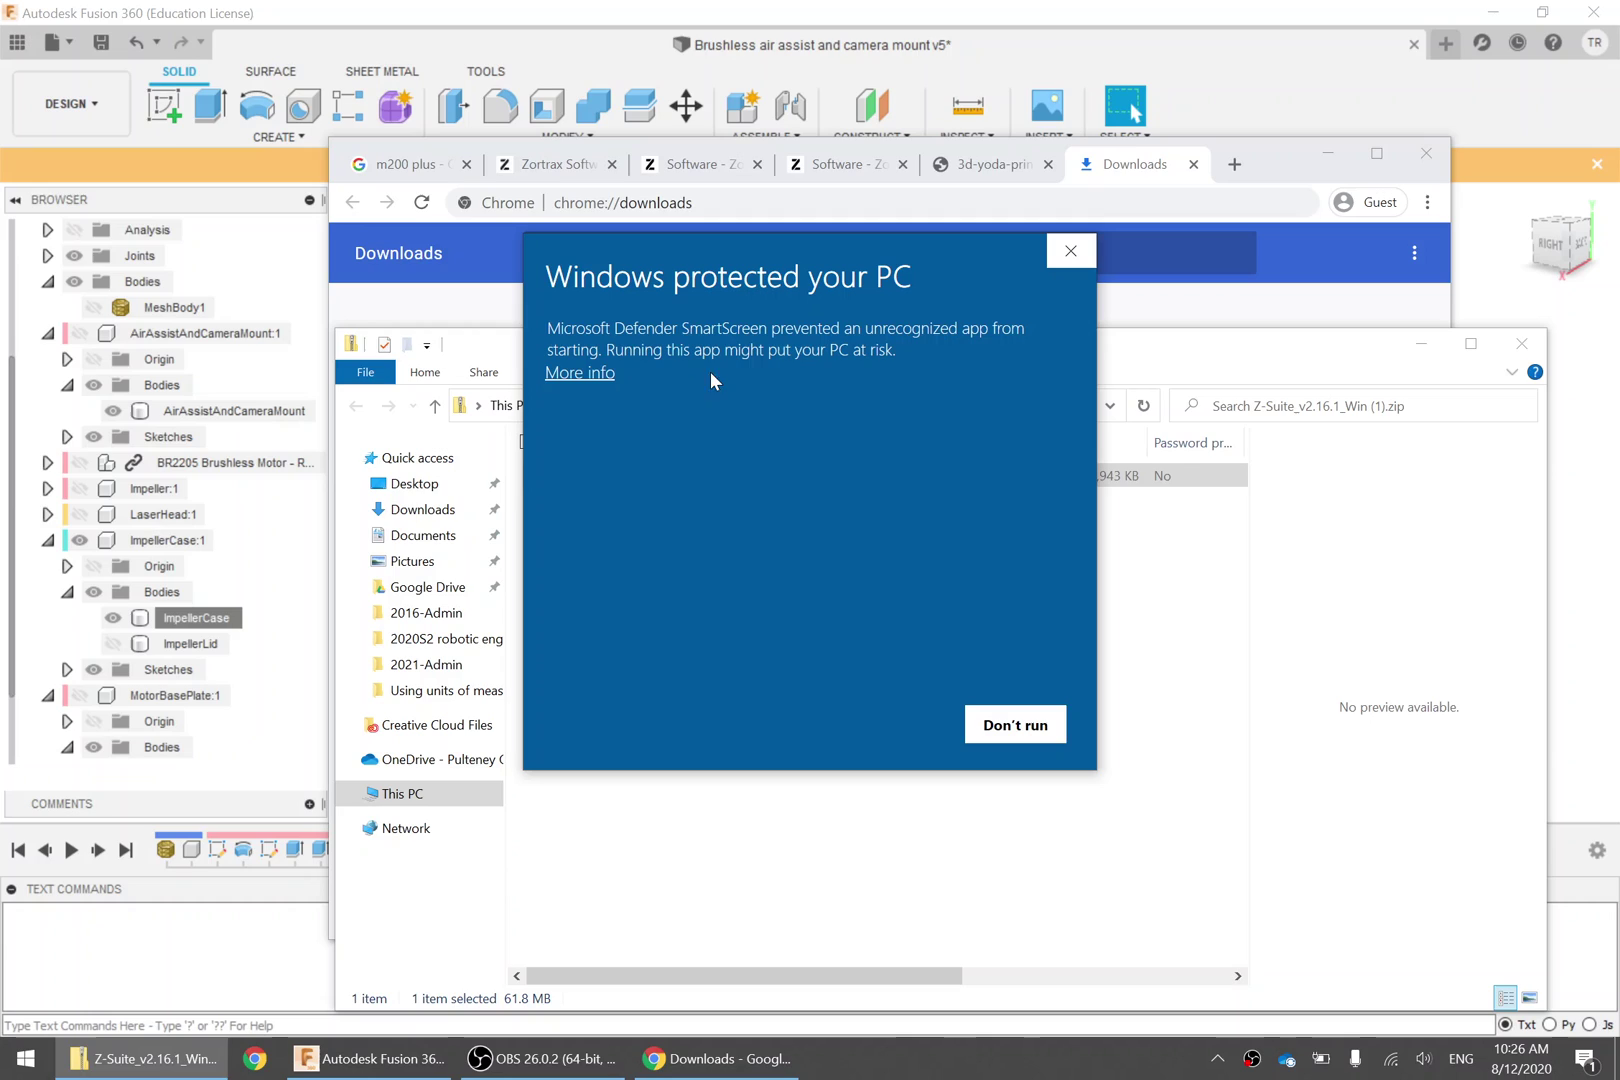
Move the Windows SmartScreen warning aside on the screen
left_click_drag(873, 327, 980, 327)
left_click(980, 327)
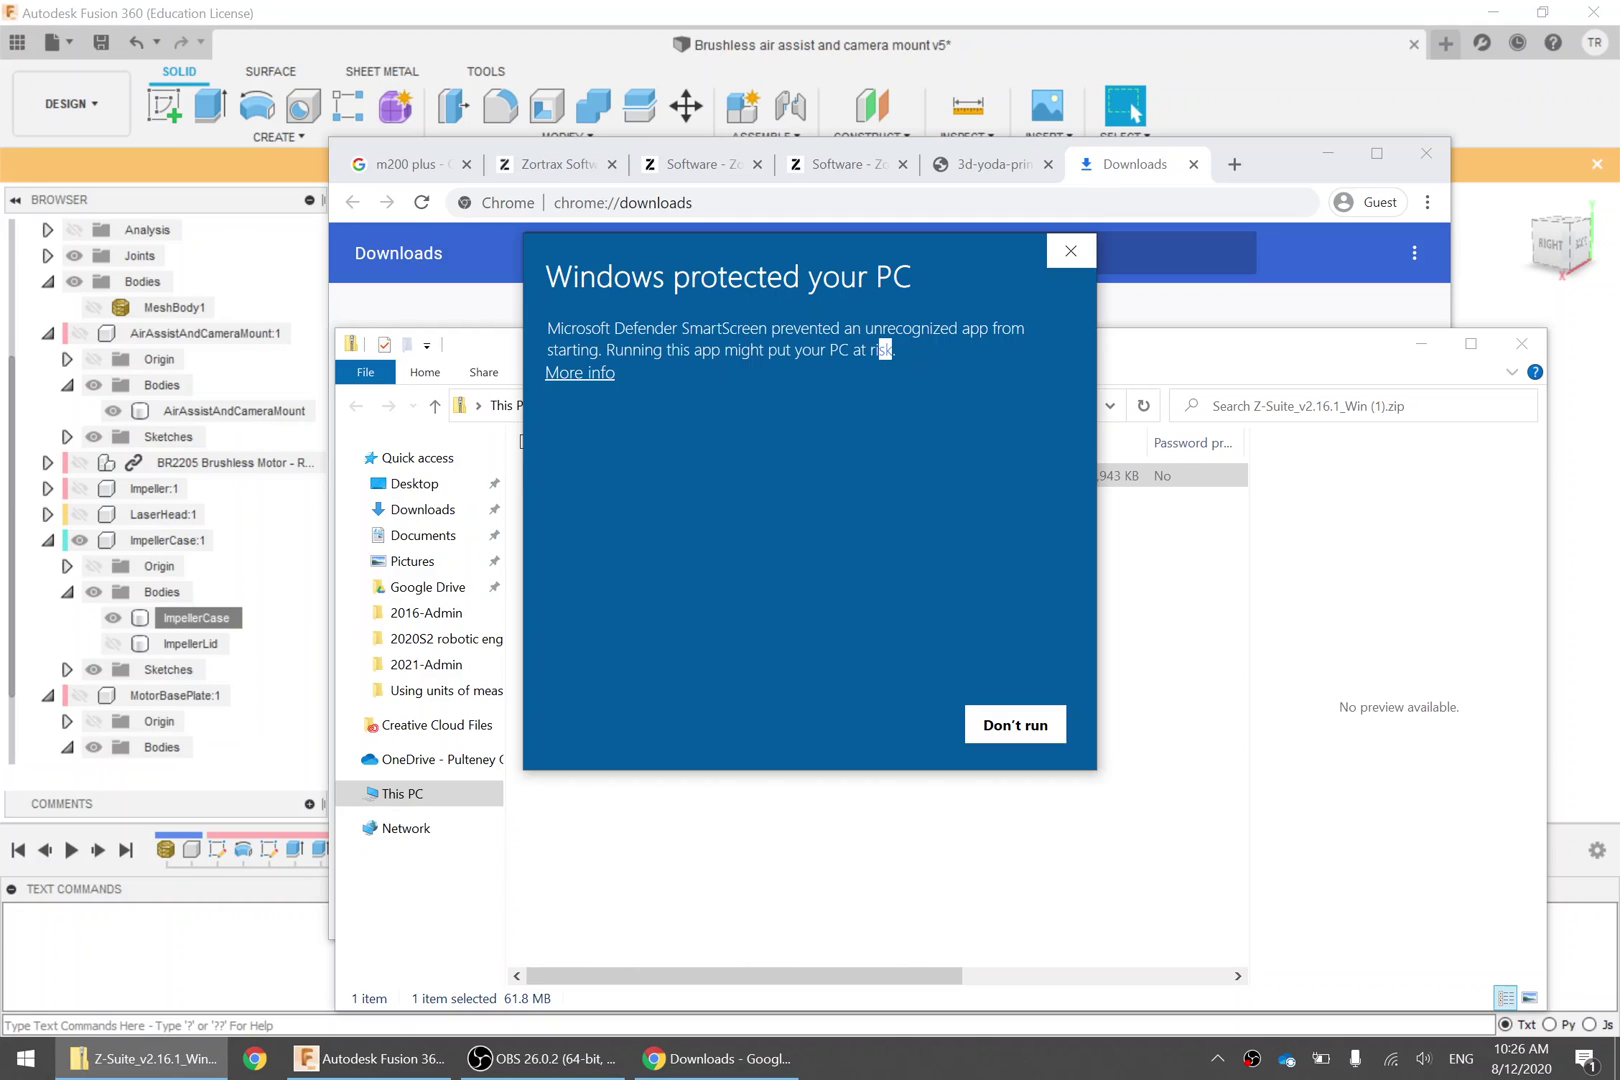
left_click_drag(884, 349, 606, 349)
left_click(680, 300)
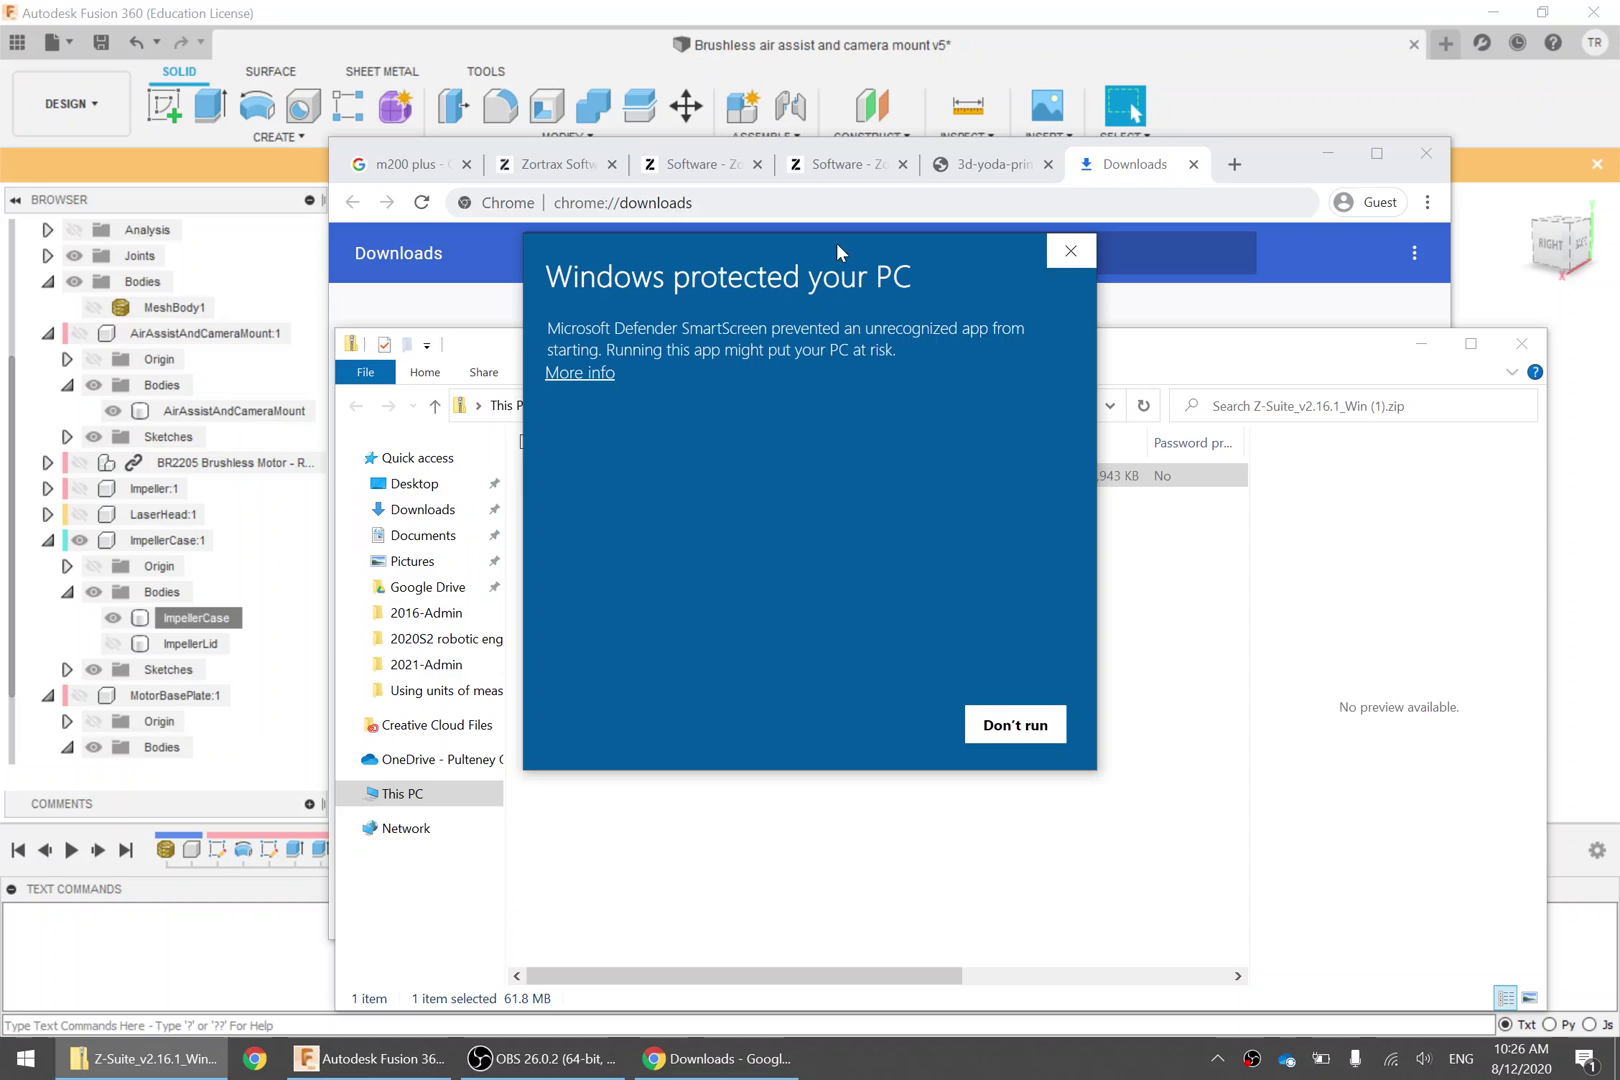
left_click_drag(734, 250, 1209, 247)
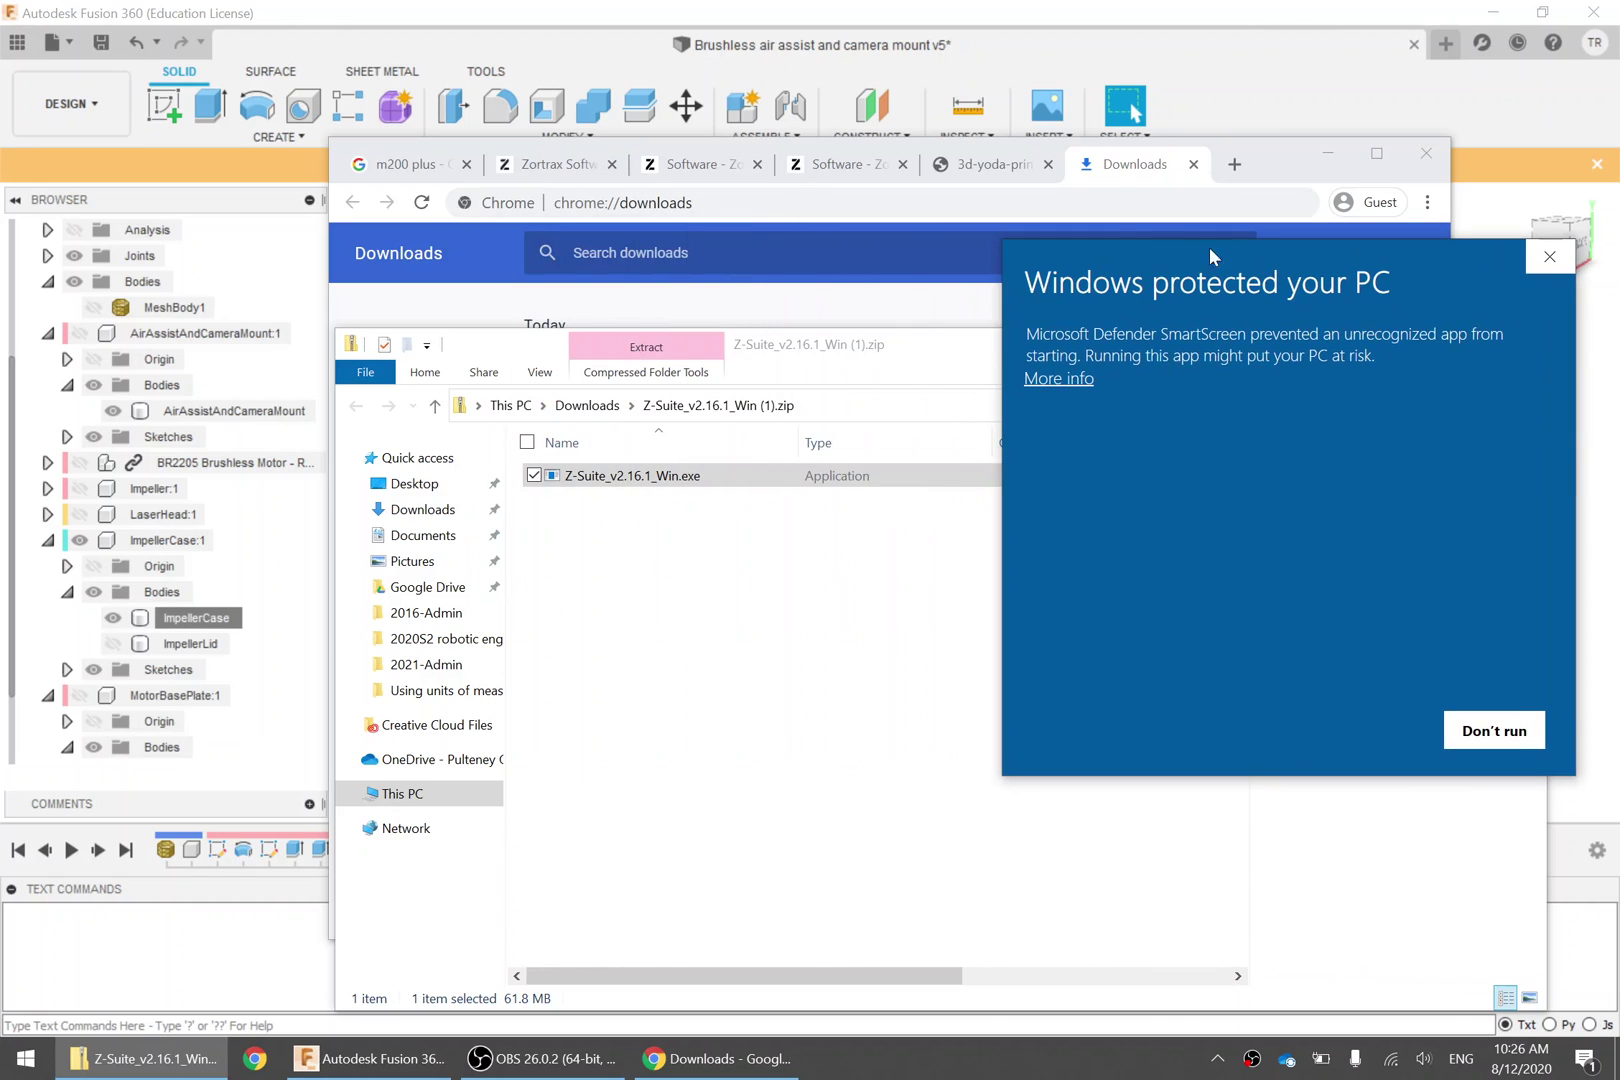
Check the zortrax.com address in Chrome, then view publisher details and run the installer anyway
left_click(848, 170)
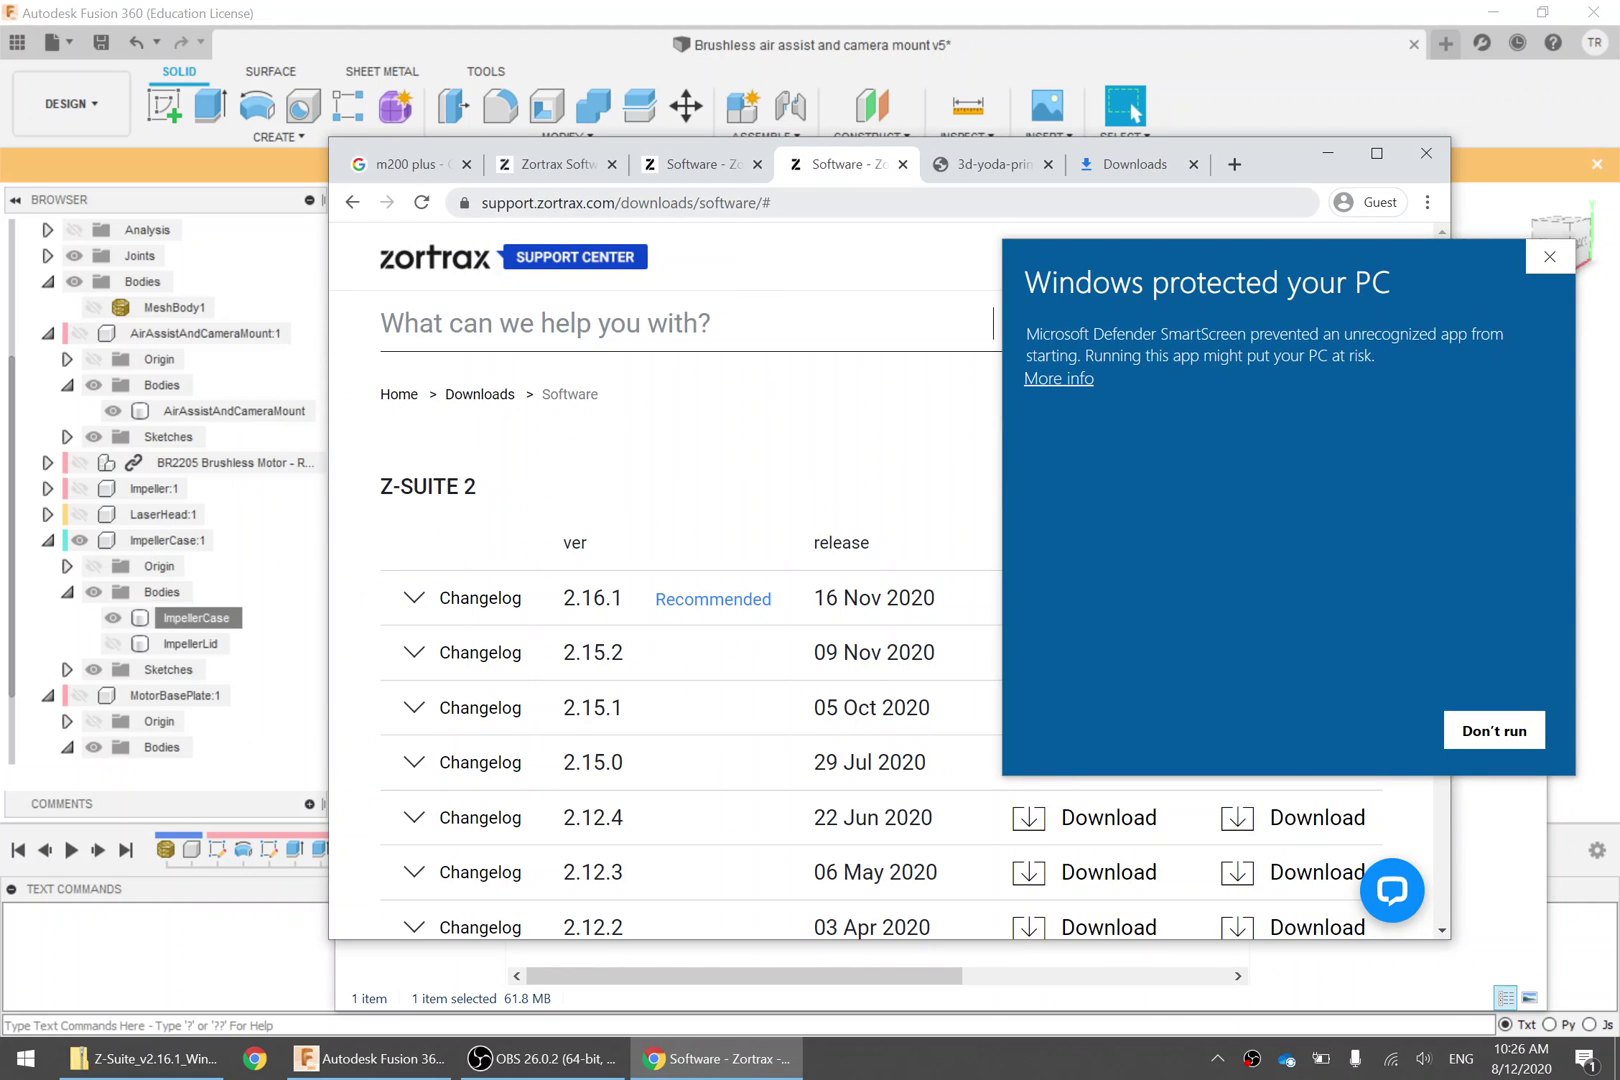
left_click(612, 203)
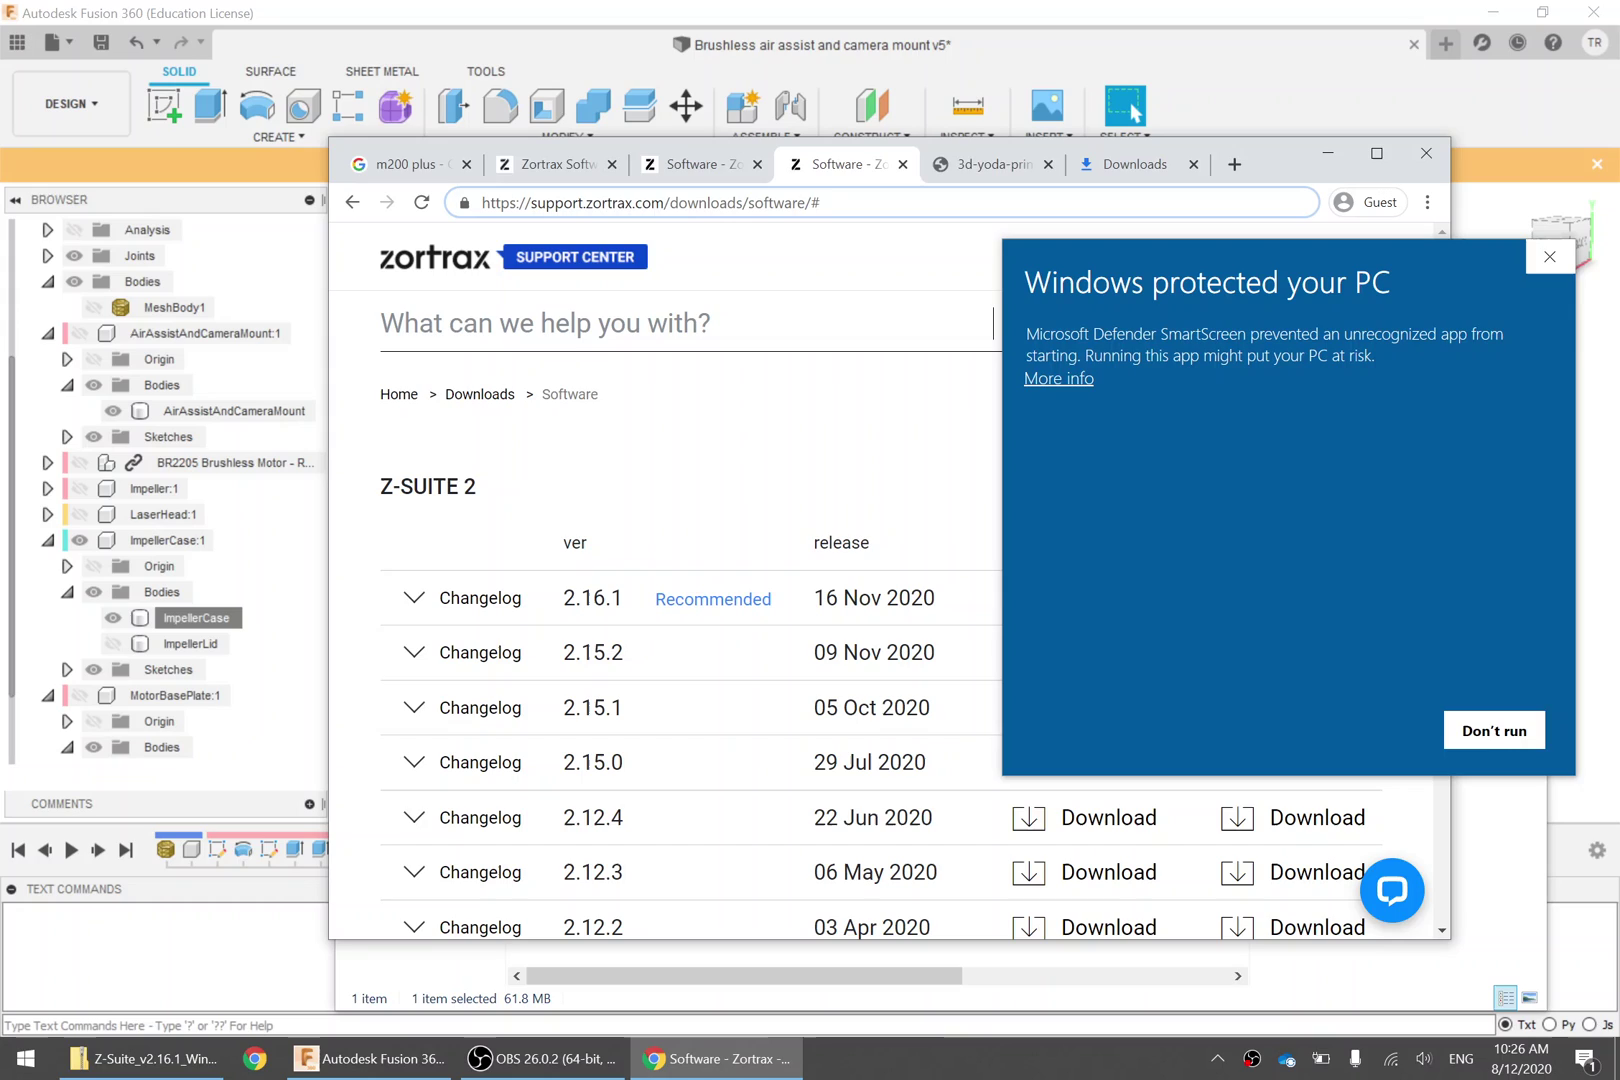
left_click_drag(586, 203, 665, 203)
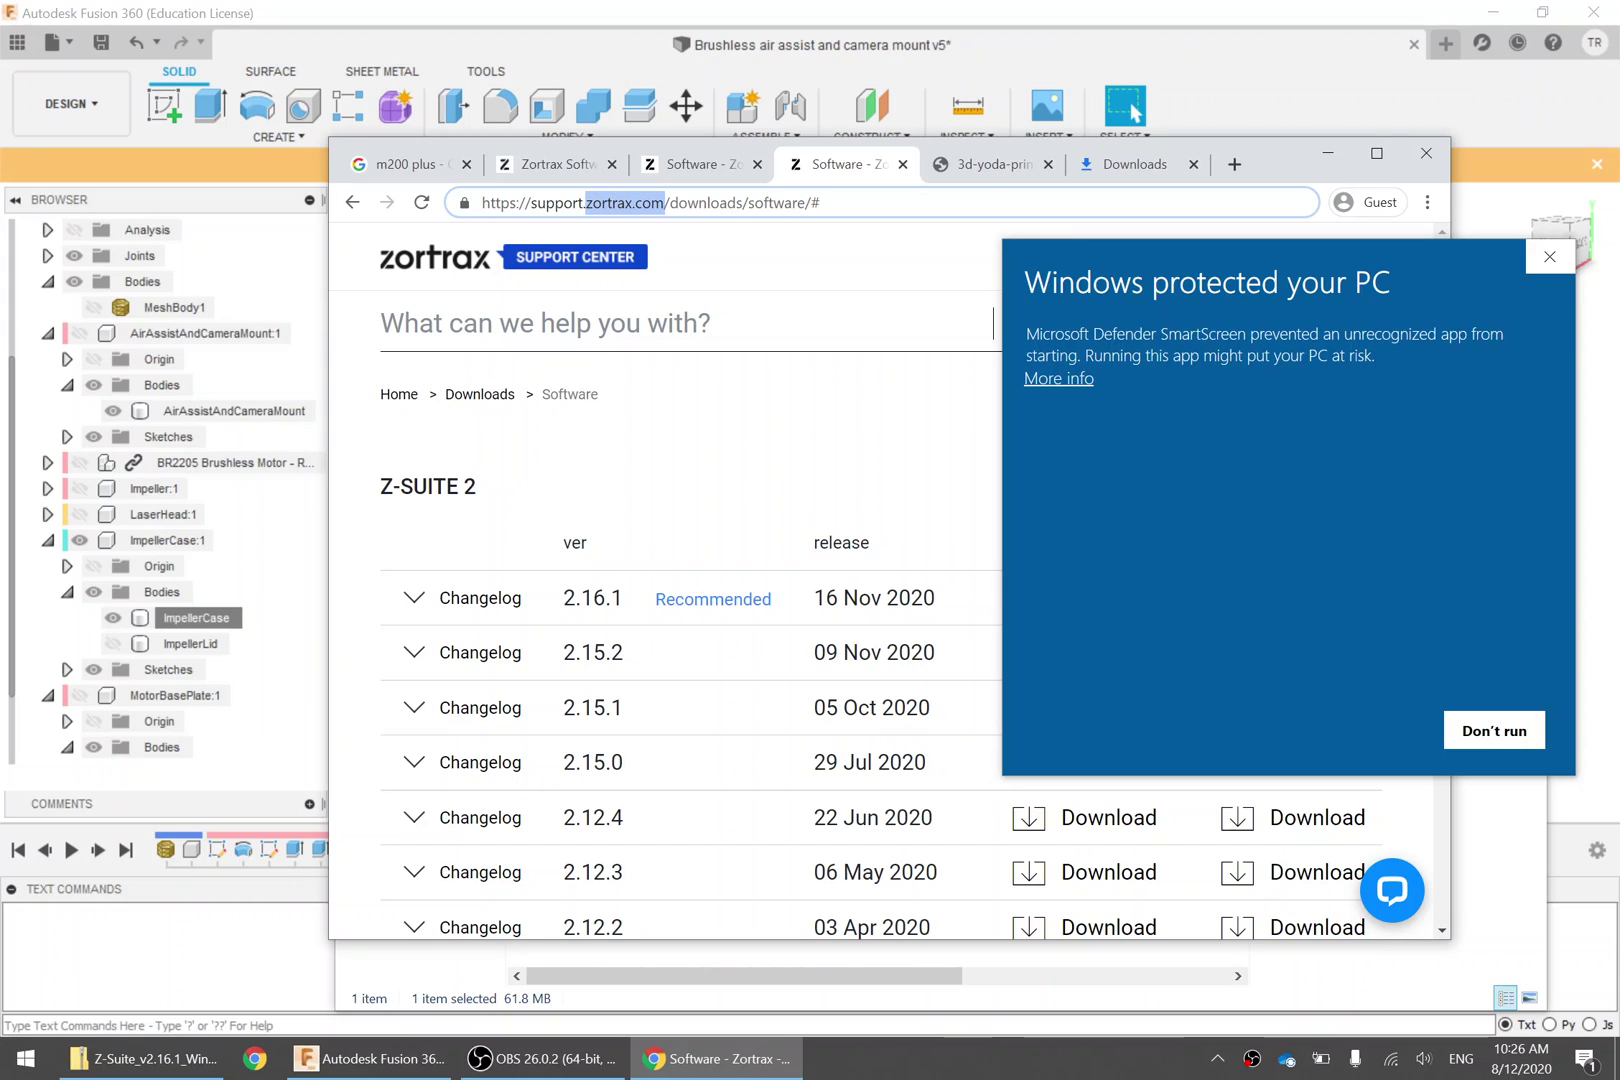
left_click(1060, 380)
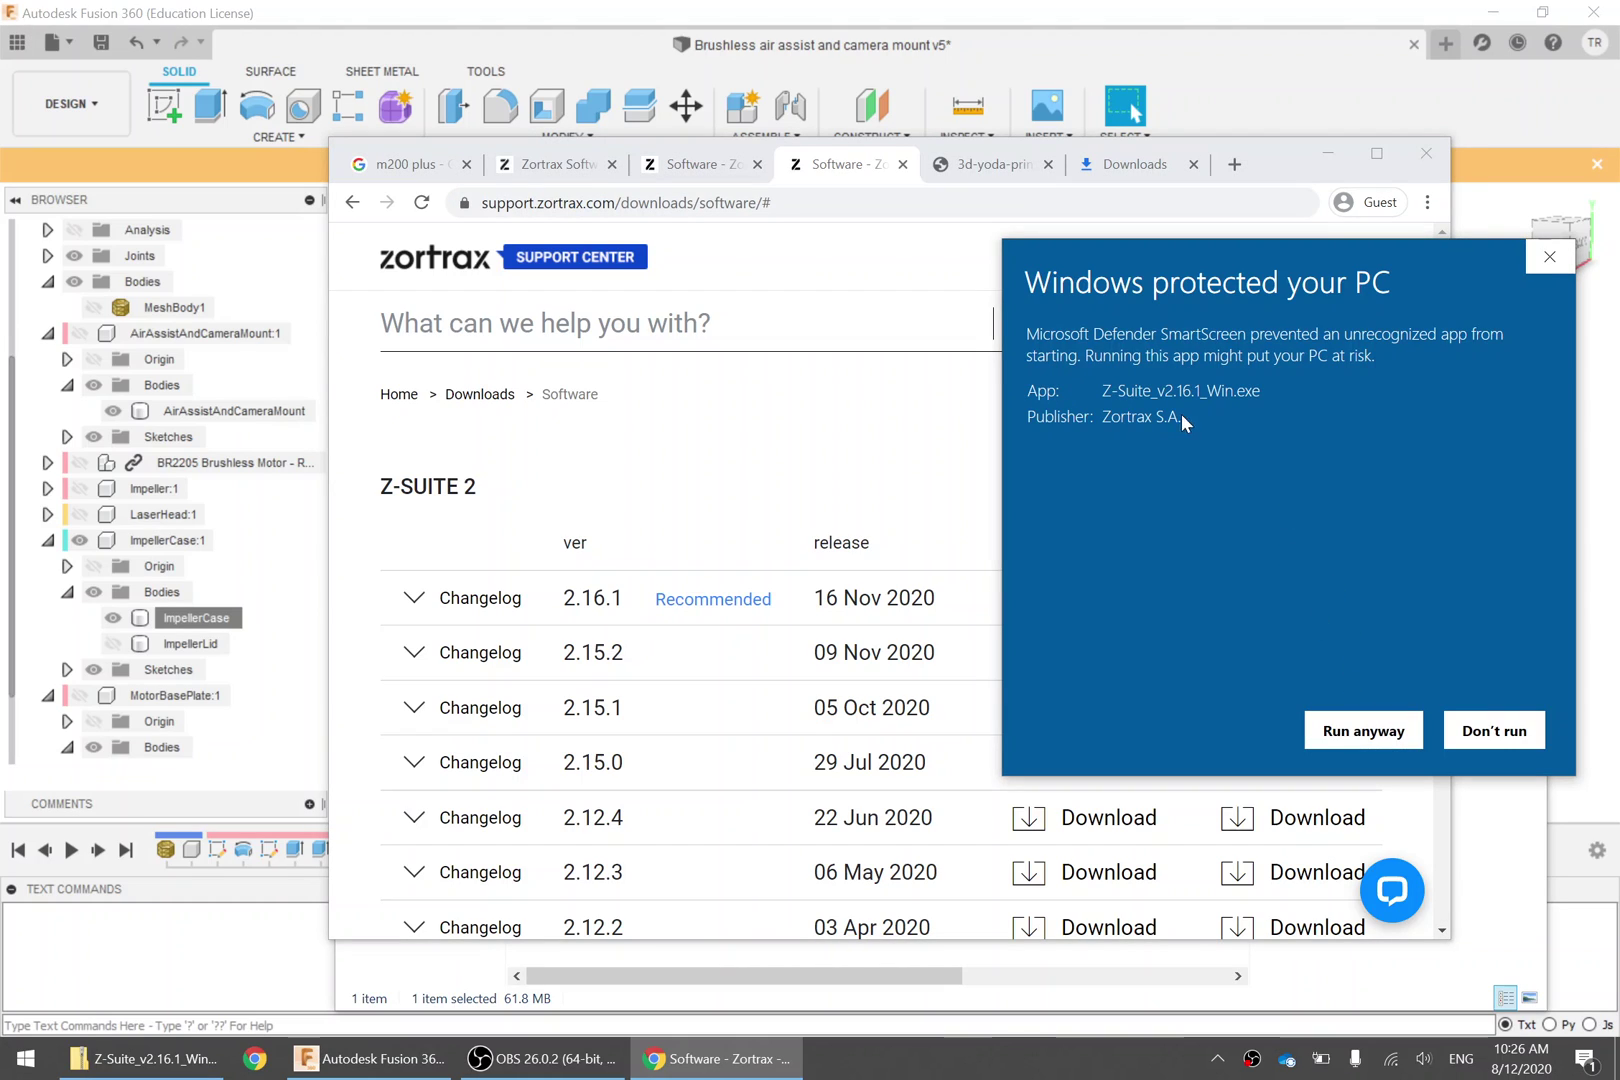
left_click(1349, 742)
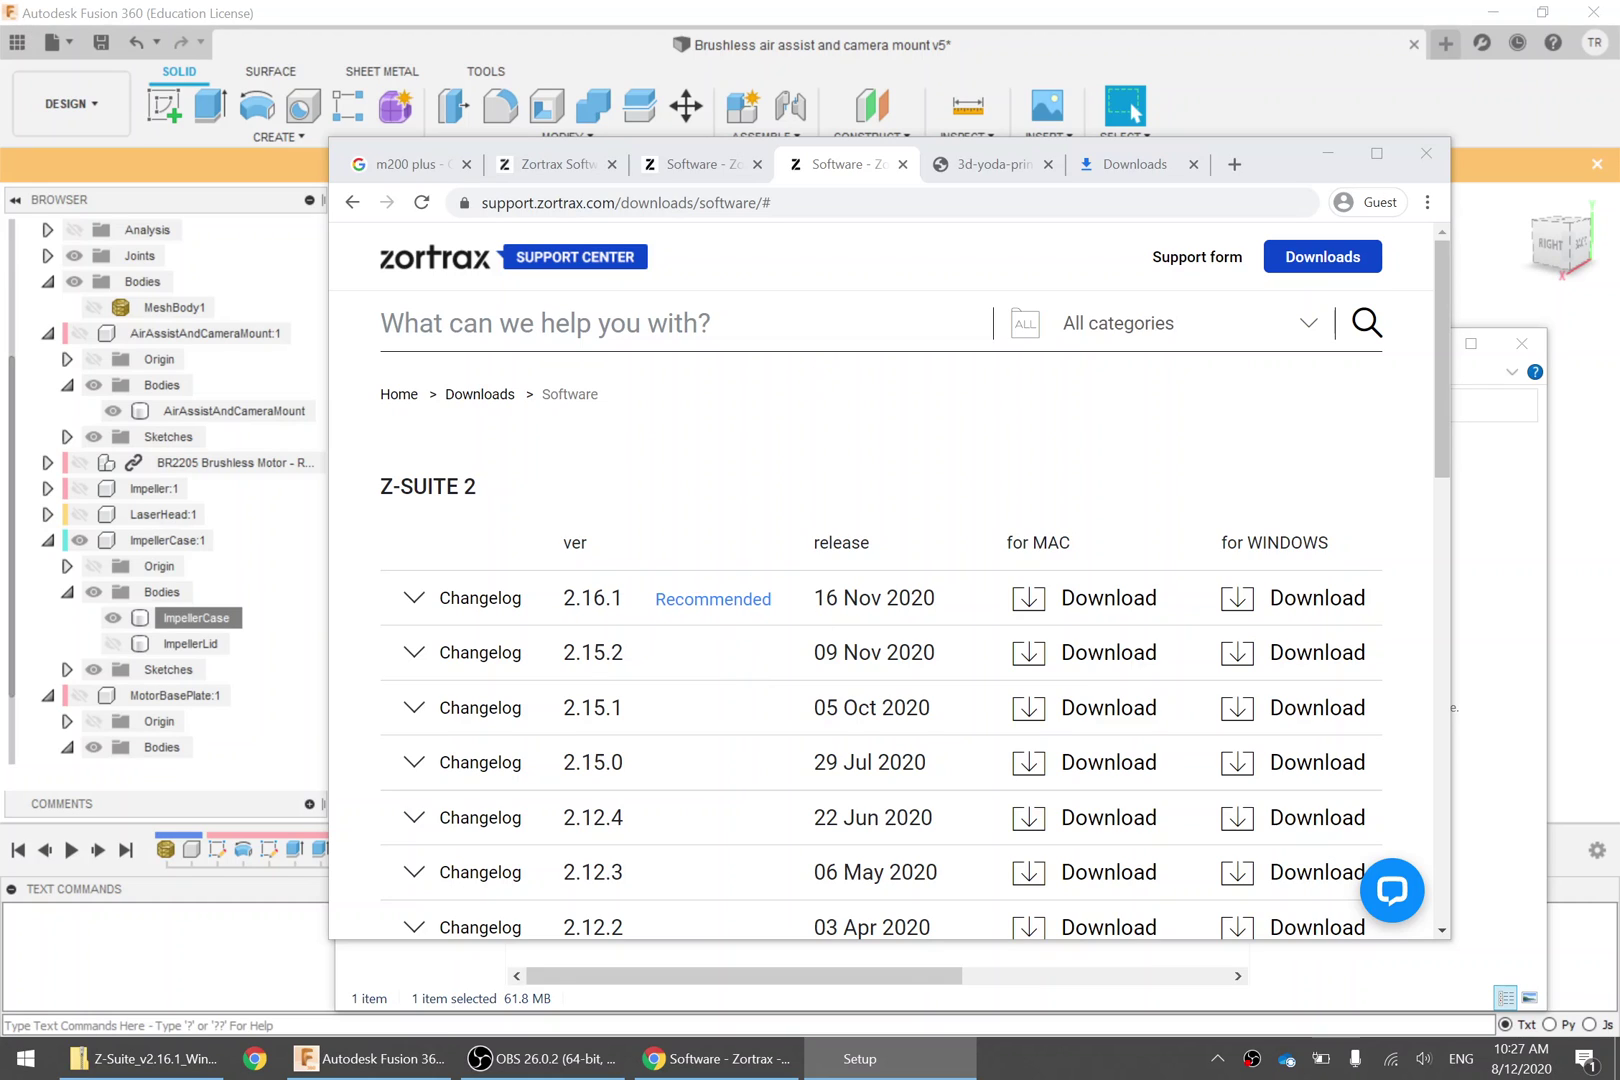
Accept the license, keep default folder, Start Menu and shortcuts, skip Visual C++, and finish
left_click(662, 631)
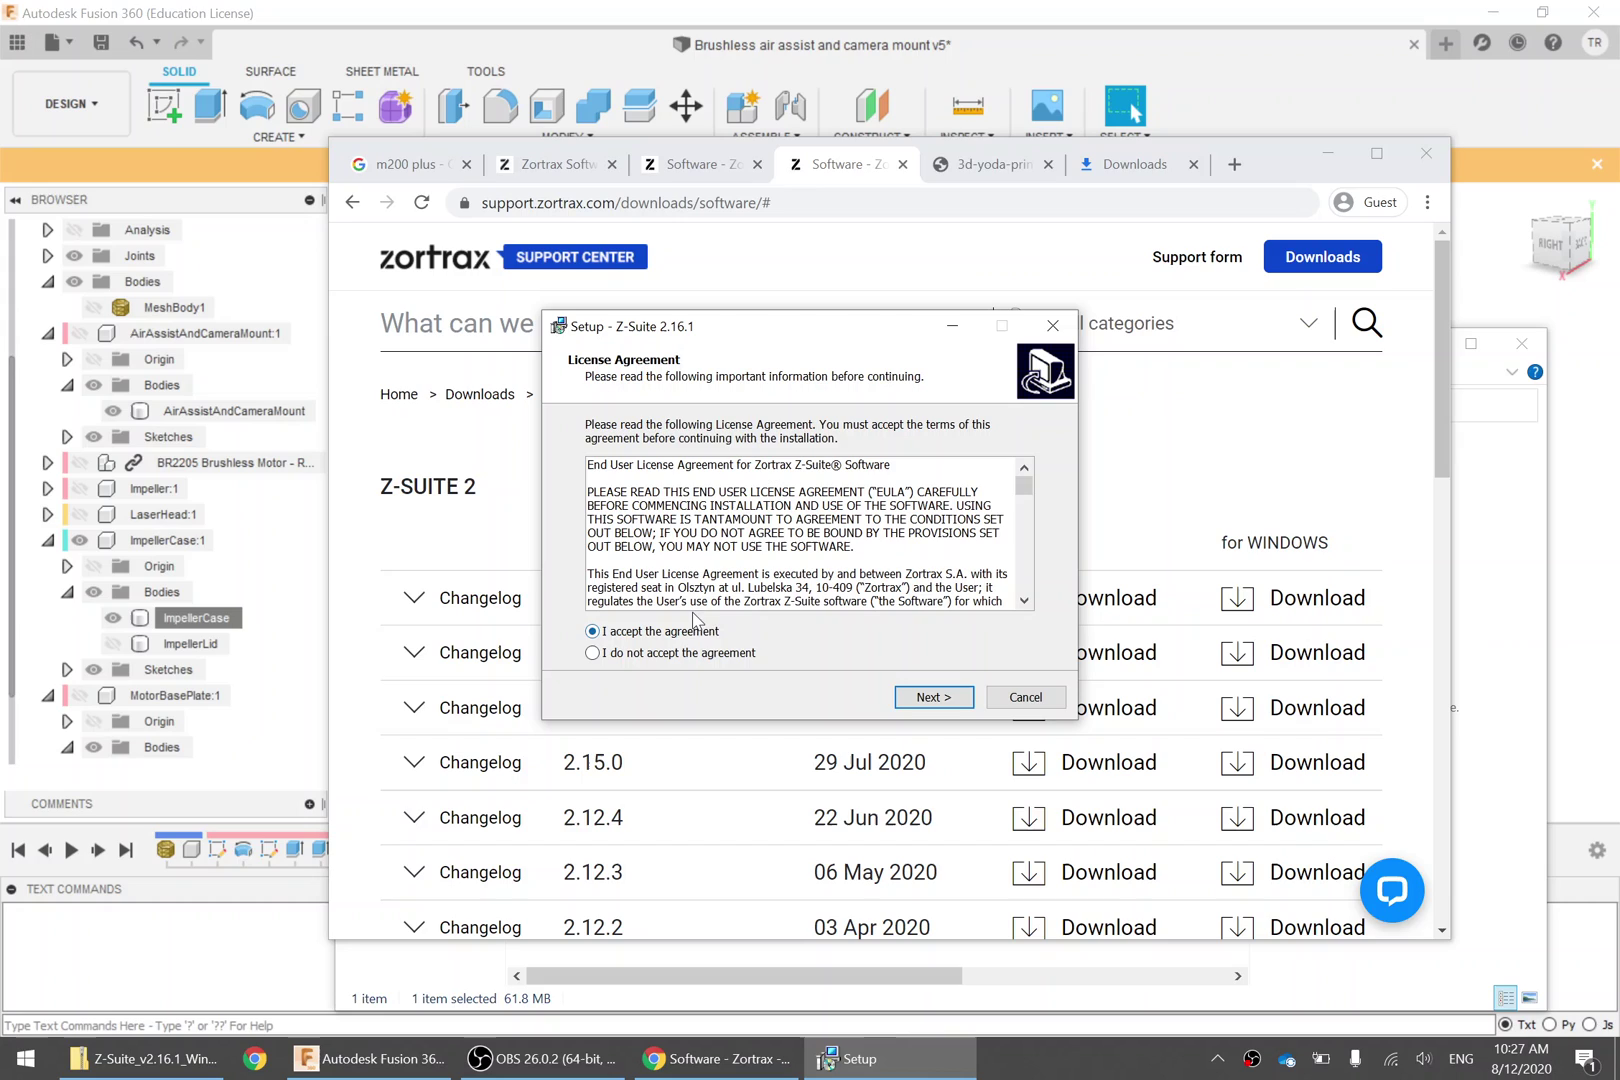
left_click(950, 700)
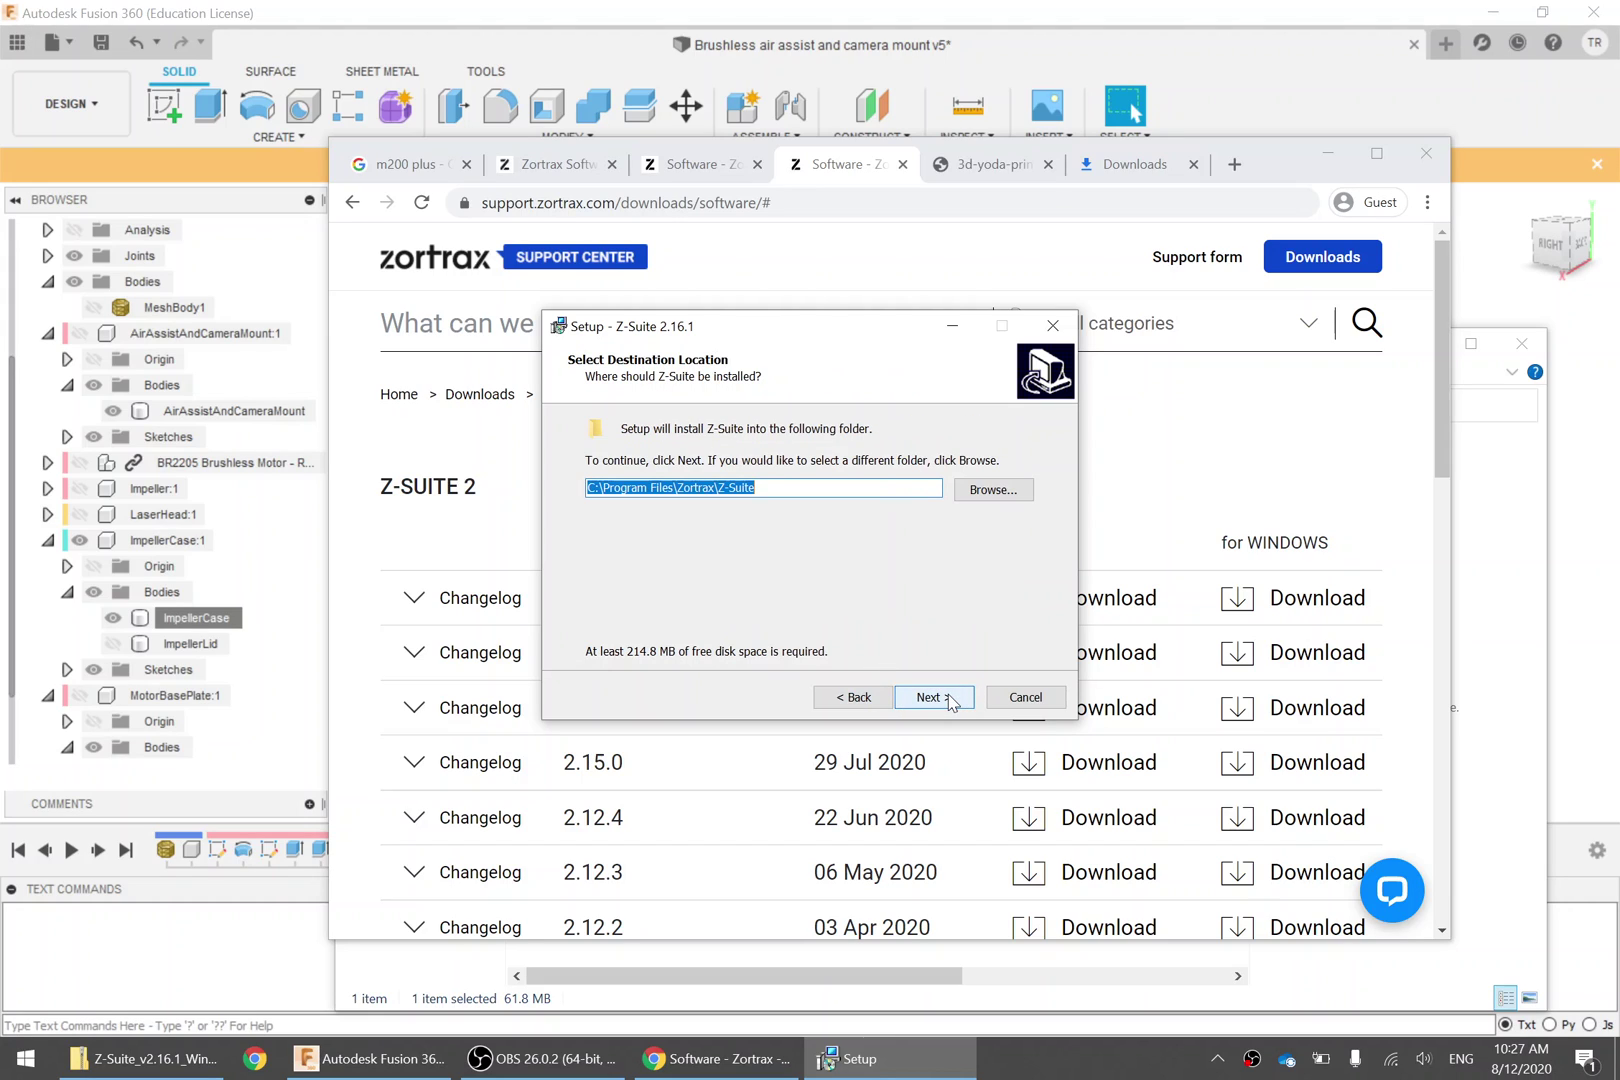
left_click(930, 697)
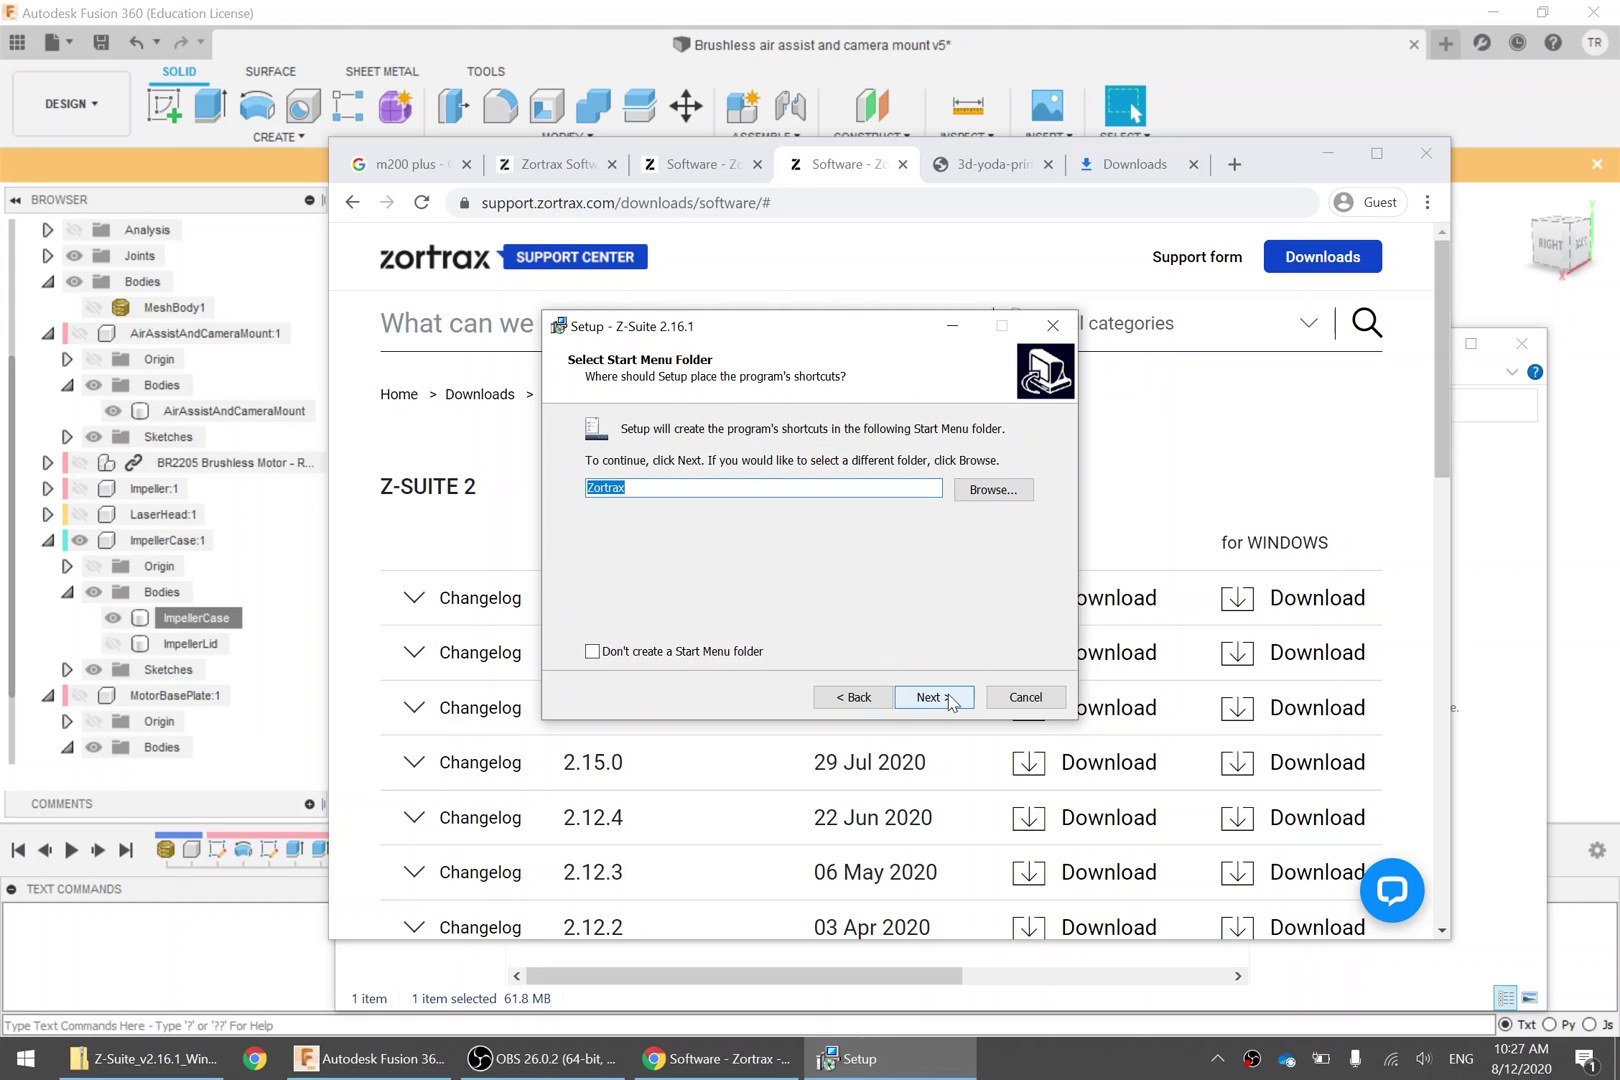
left_click(933, 697)
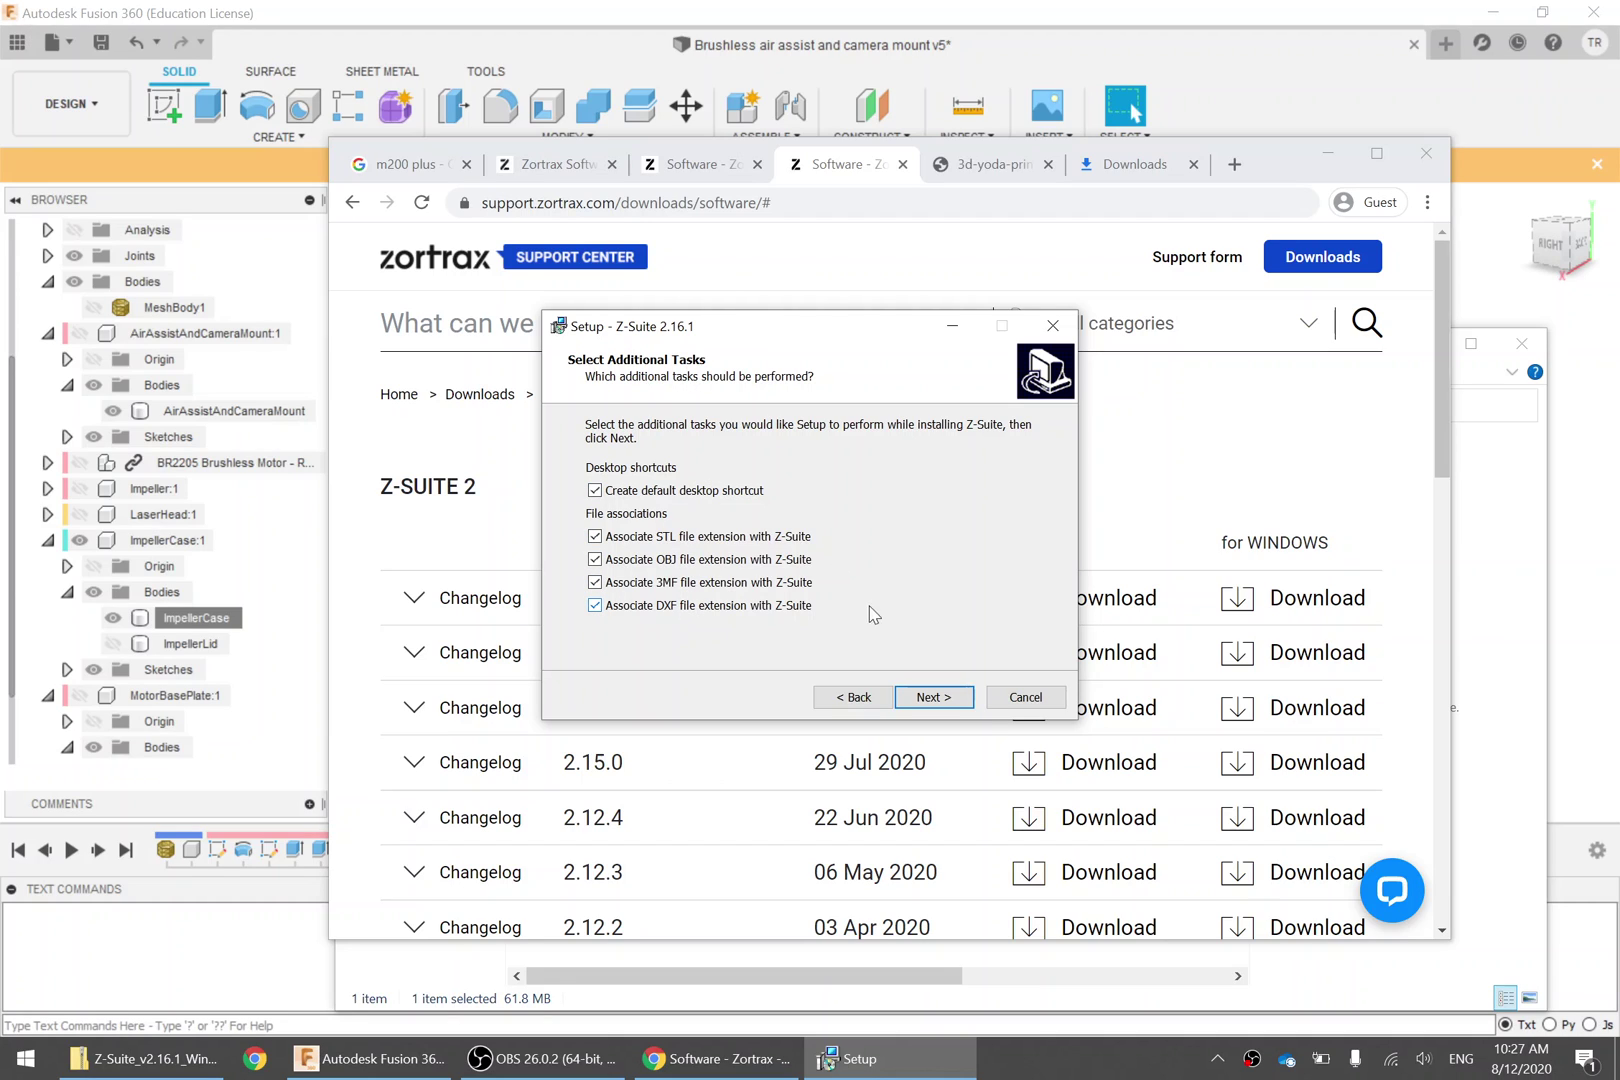
left_click(948, 703)
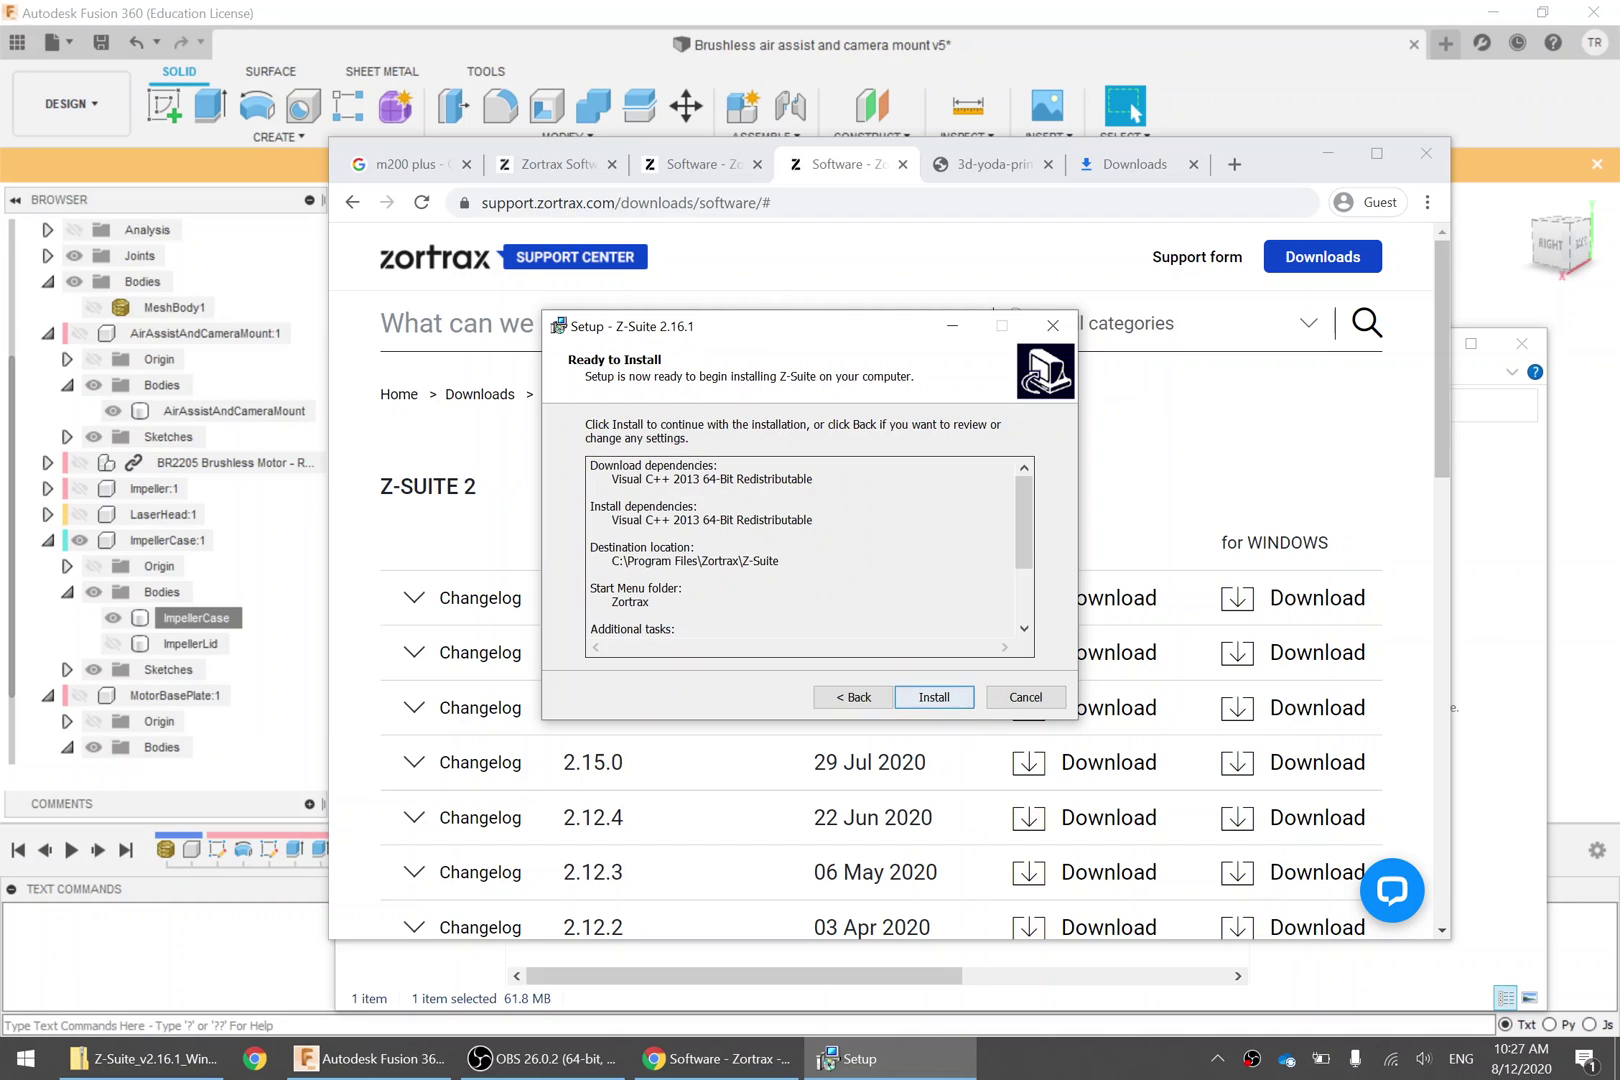
mouse_move(1024, 540)
left_mouse_down()
mouse_move(1028, 603)
mouse_move(1033, 528)
left_mouse_up()
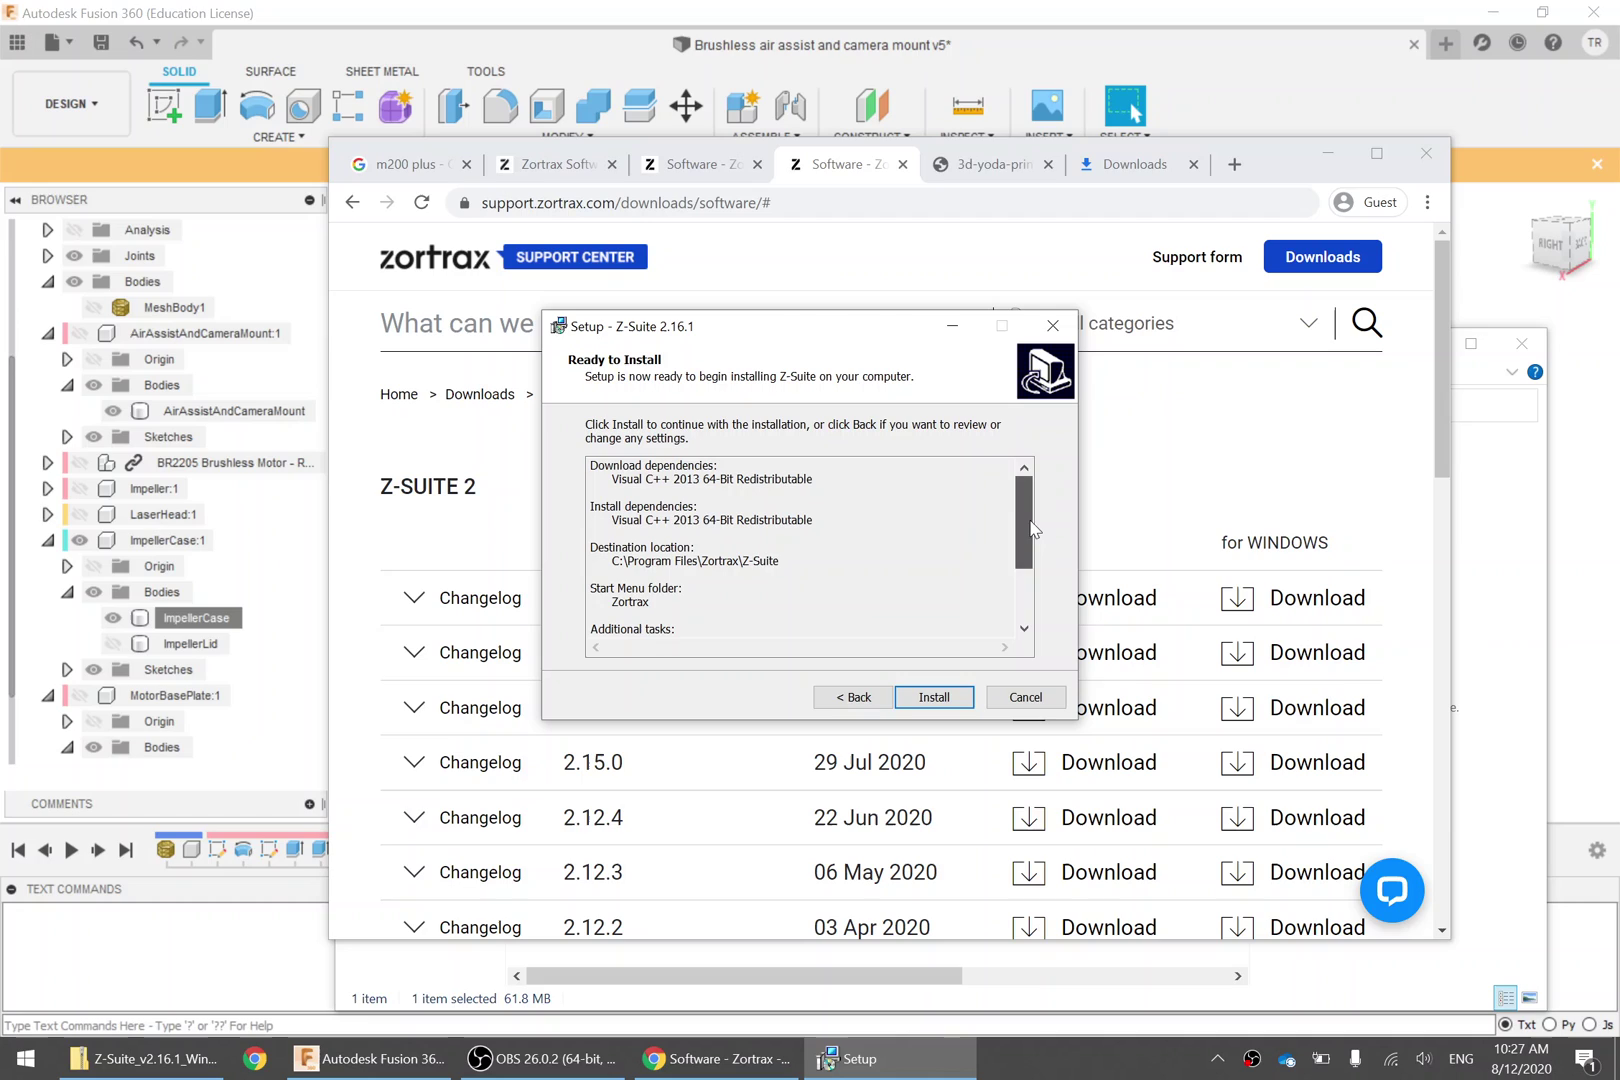
left_click(934, 697)
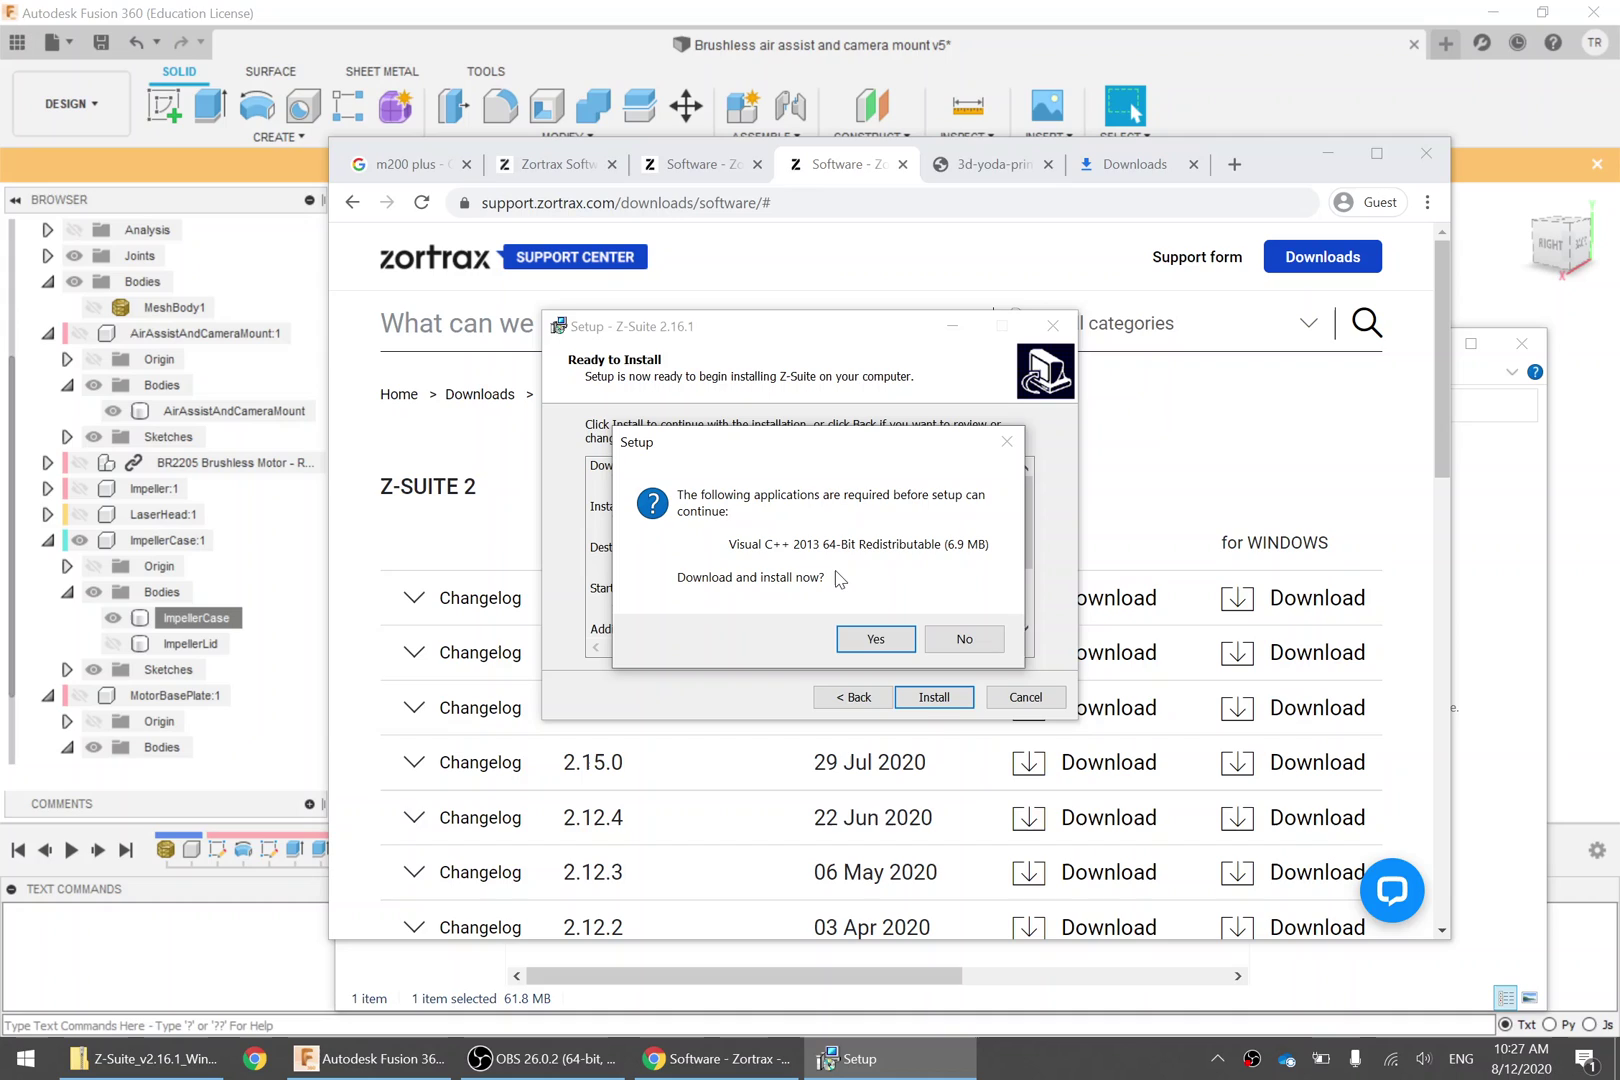
left_click(966, 639)
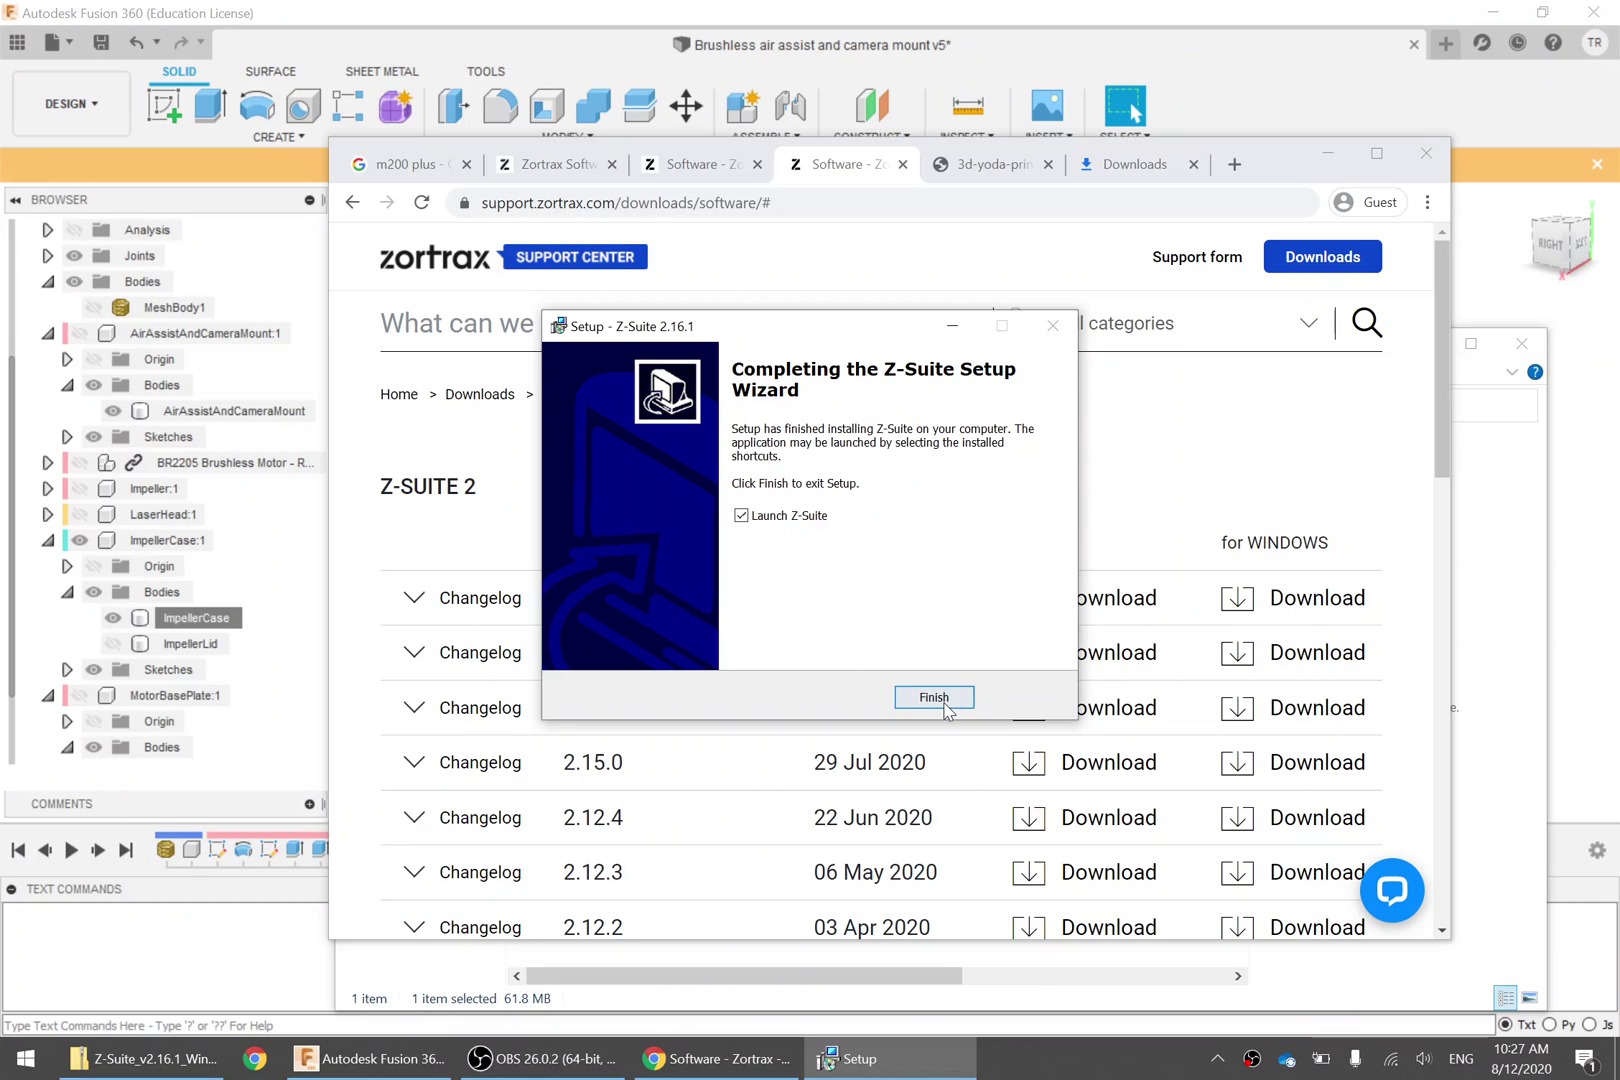
left_click(940, 698)
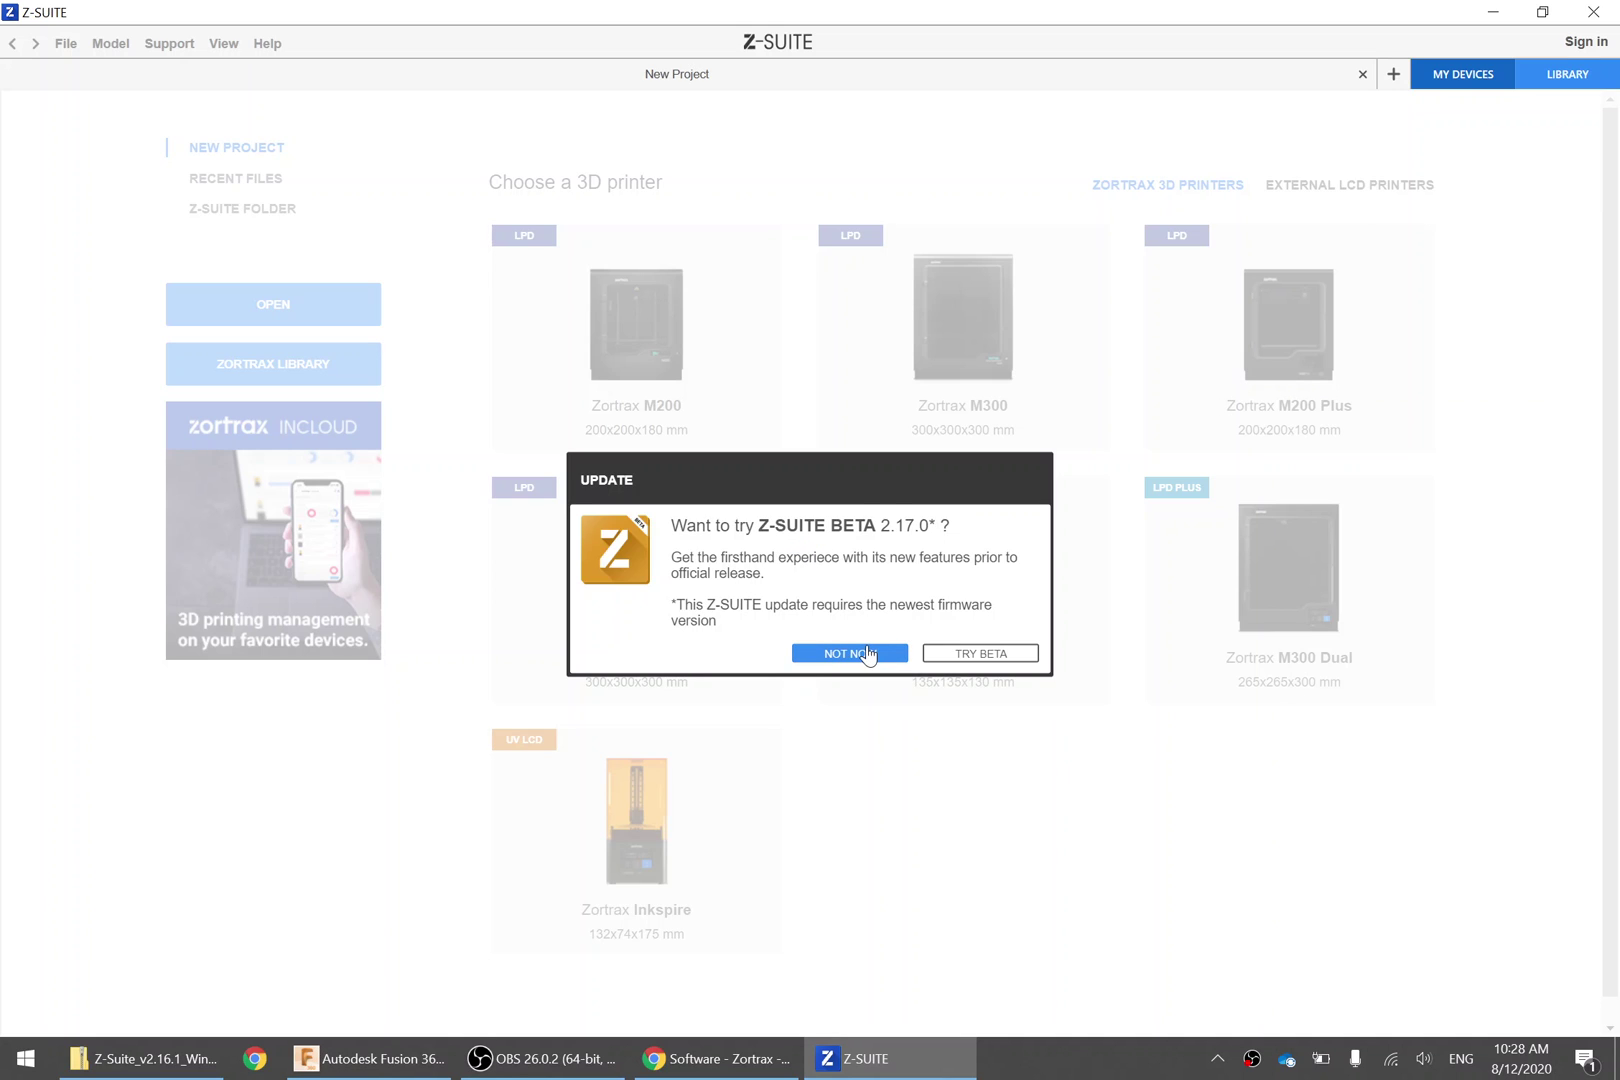
Dismiss the beta update offer with NOT NOW
left_click(868, 655)
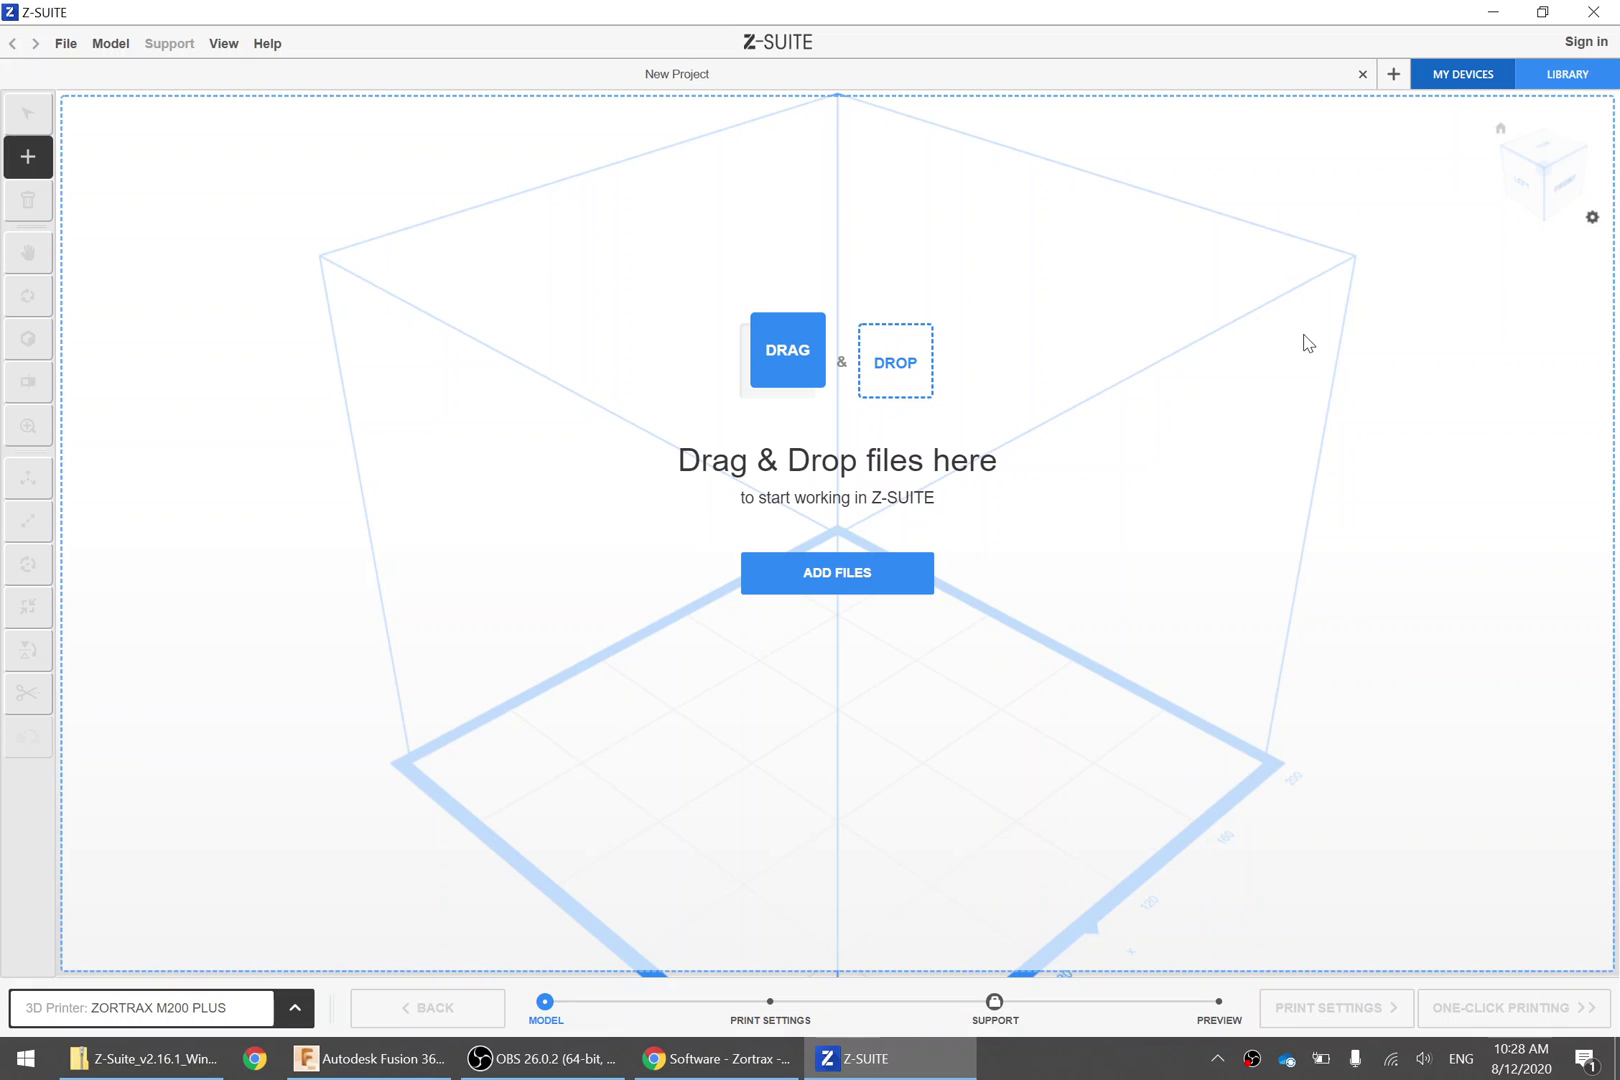
From Downloads, load ImpellerCase.stl, then add MotorBasePlate.stl via Add a Model
left_click(830, 577)
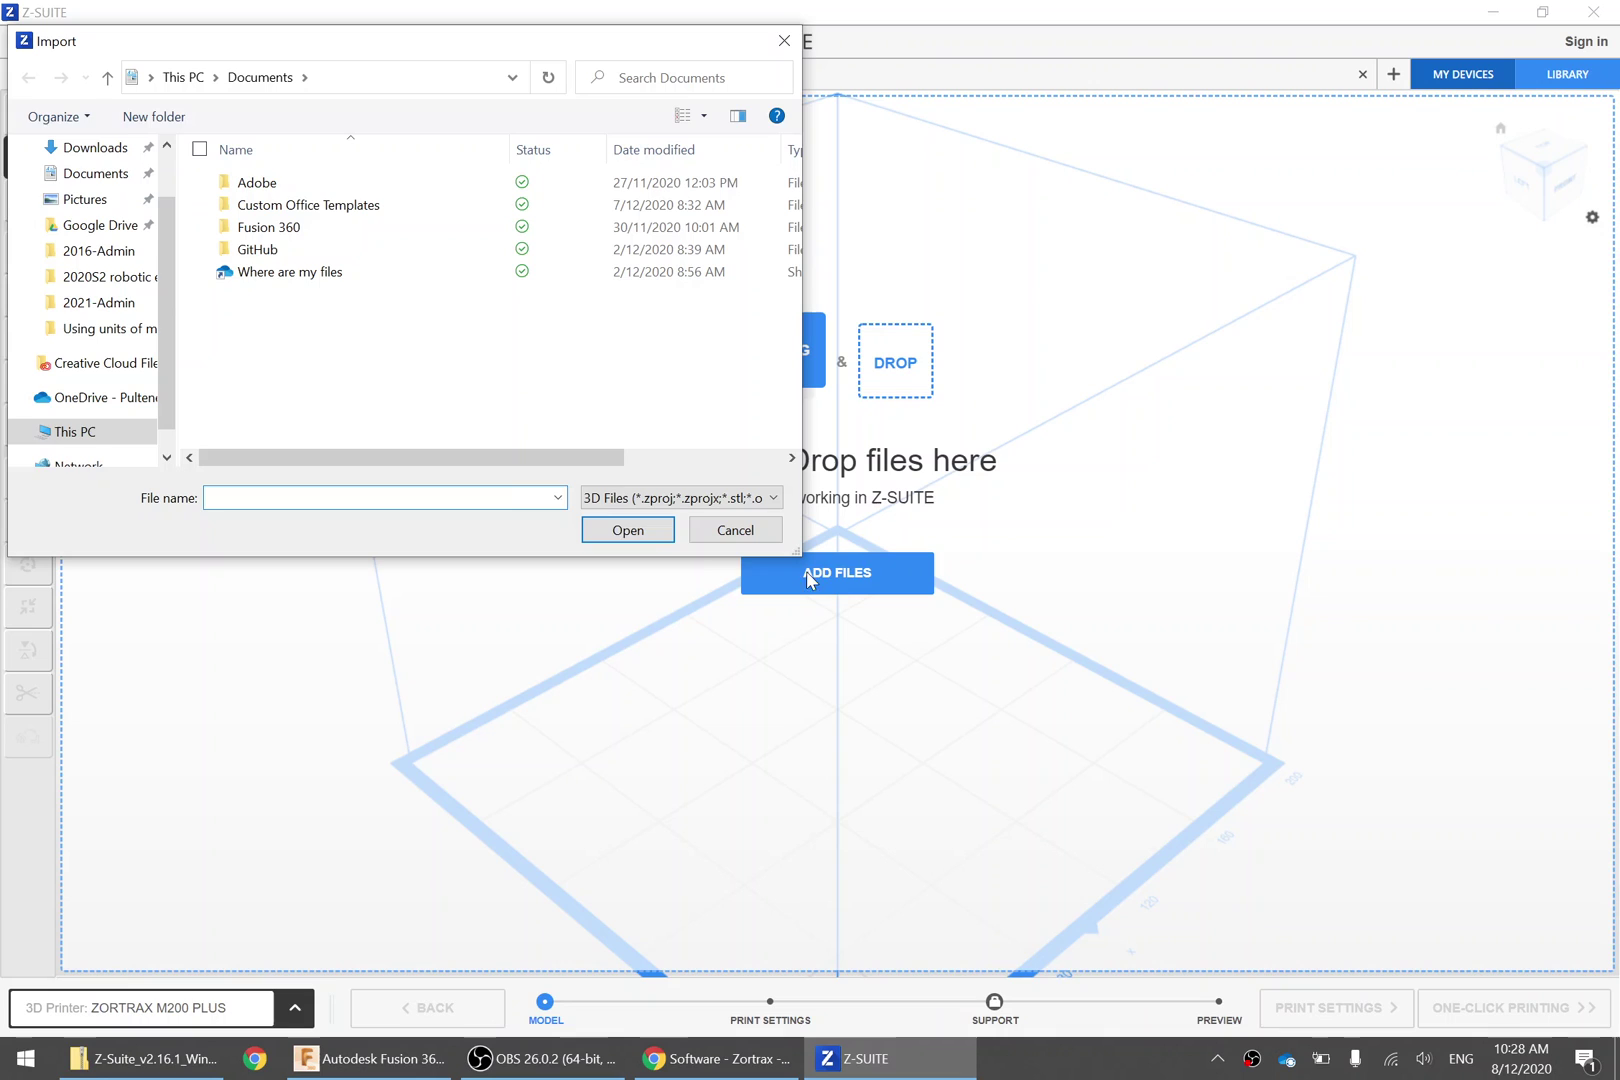
left_click(115, 154)
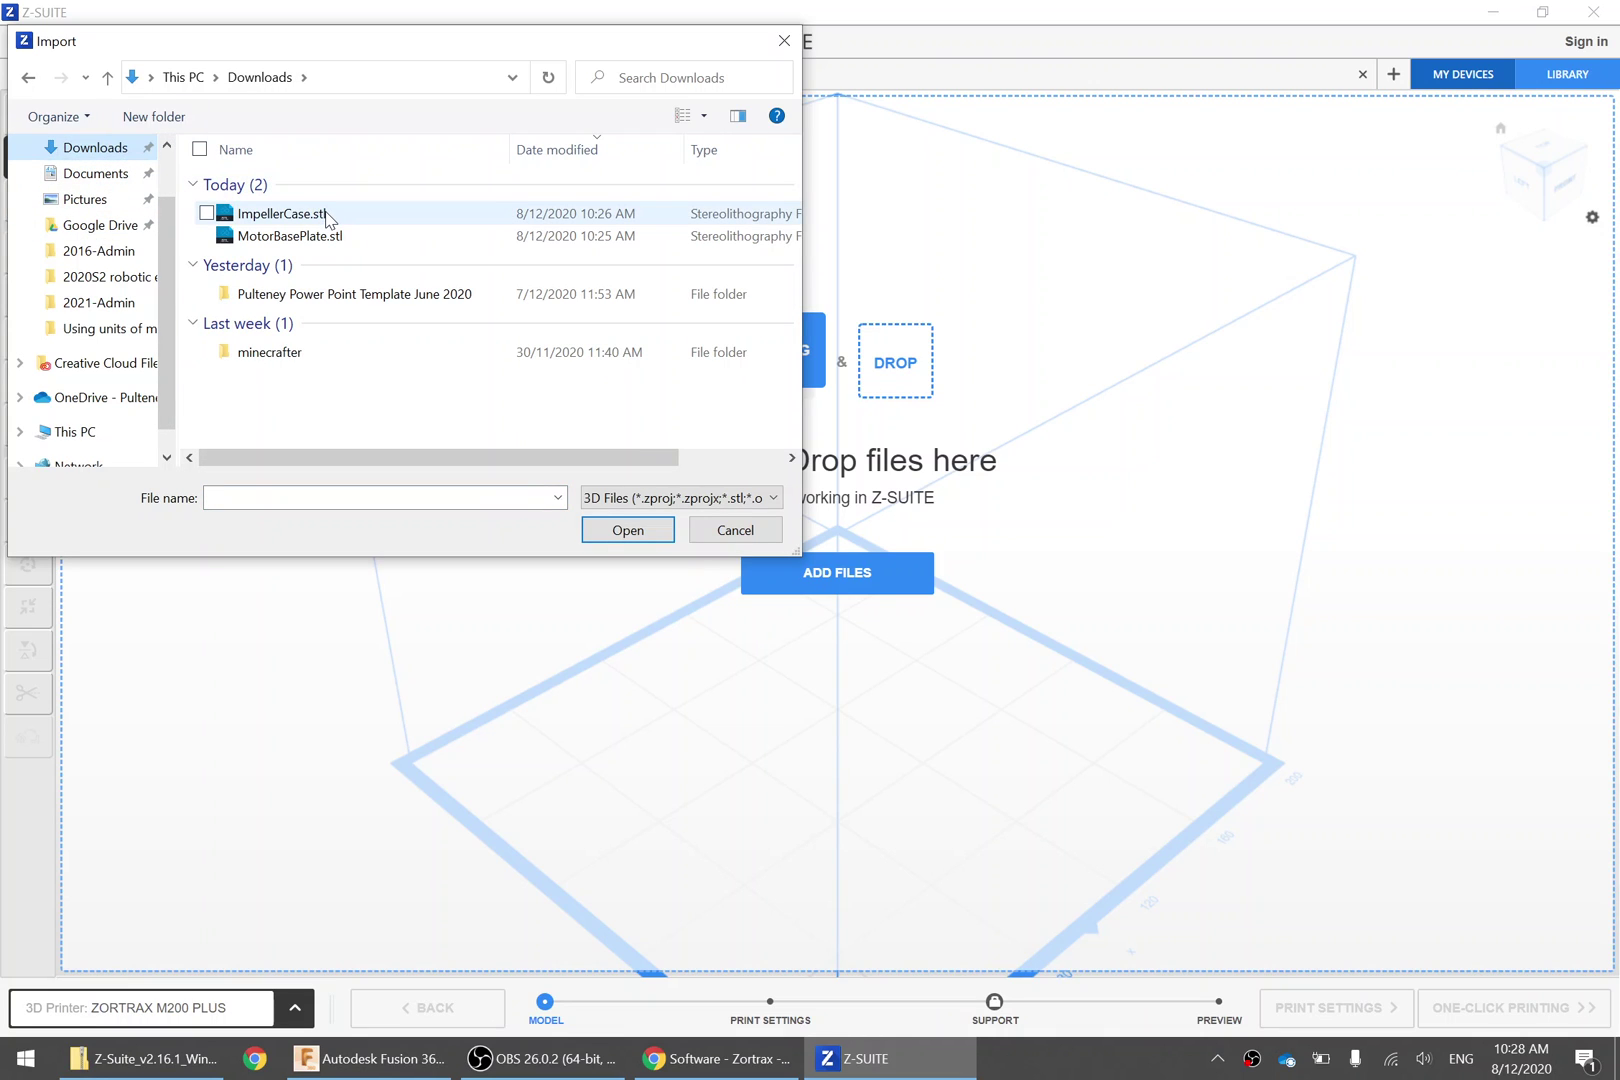
double_click(329, 215)
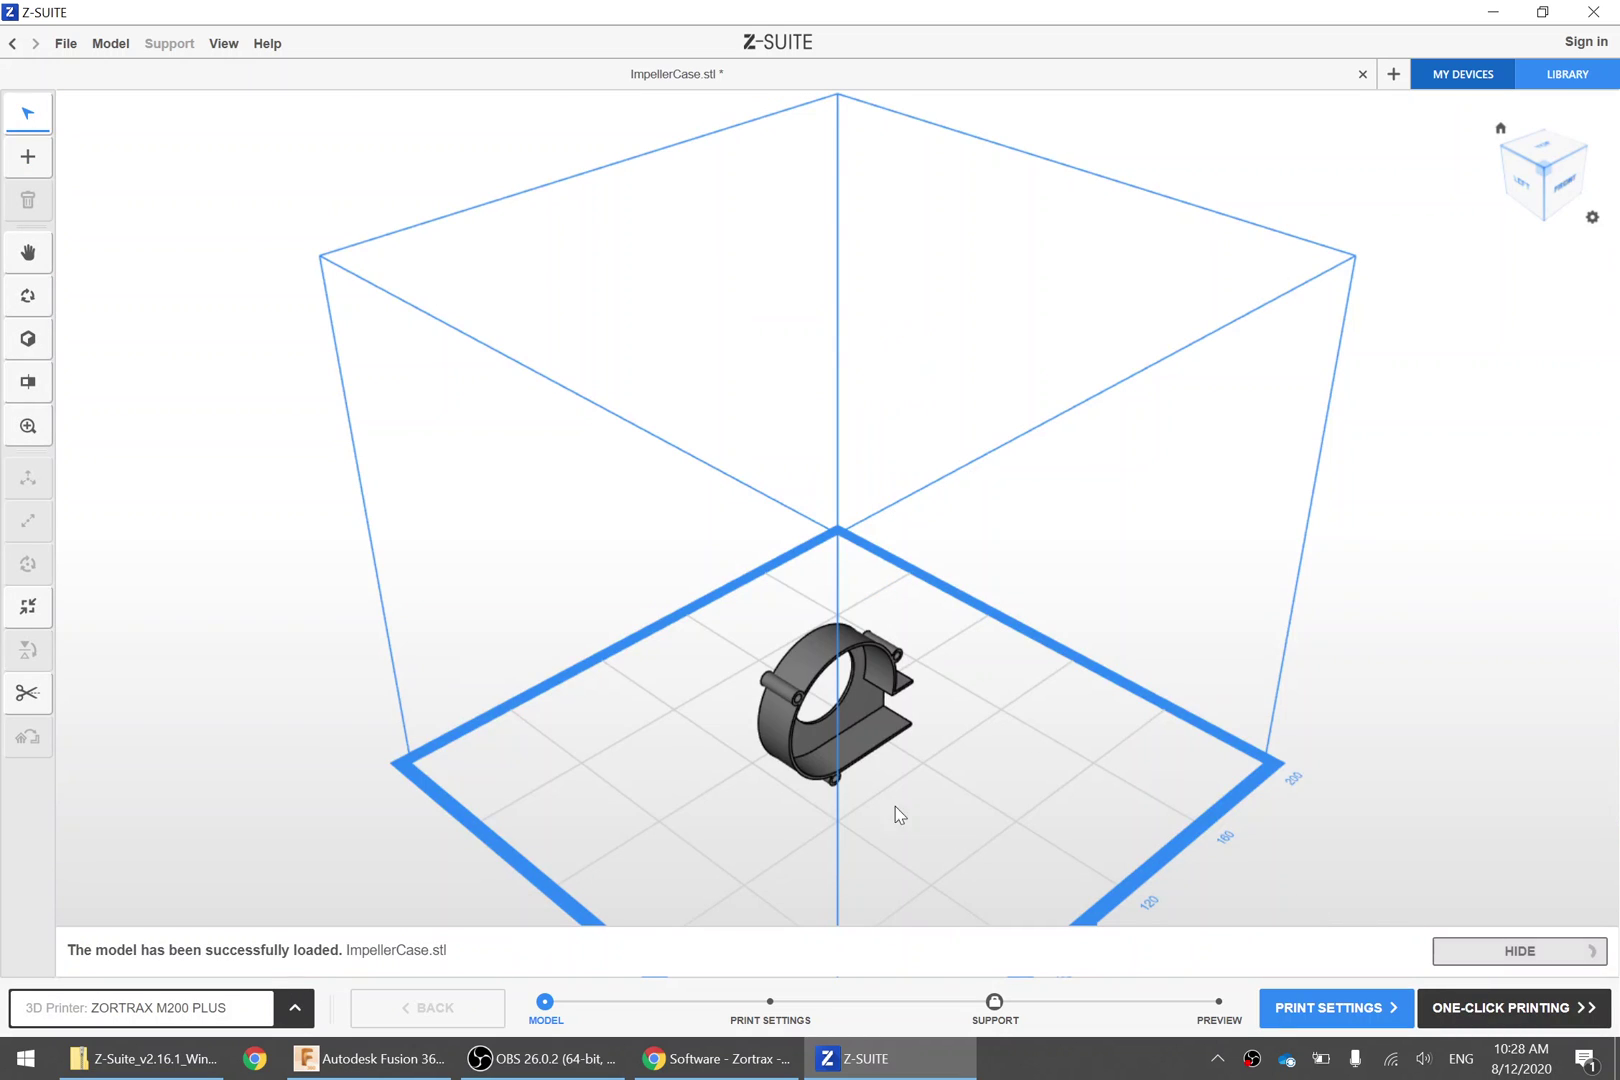
left_click(28, 158)
double_click(350, 232)
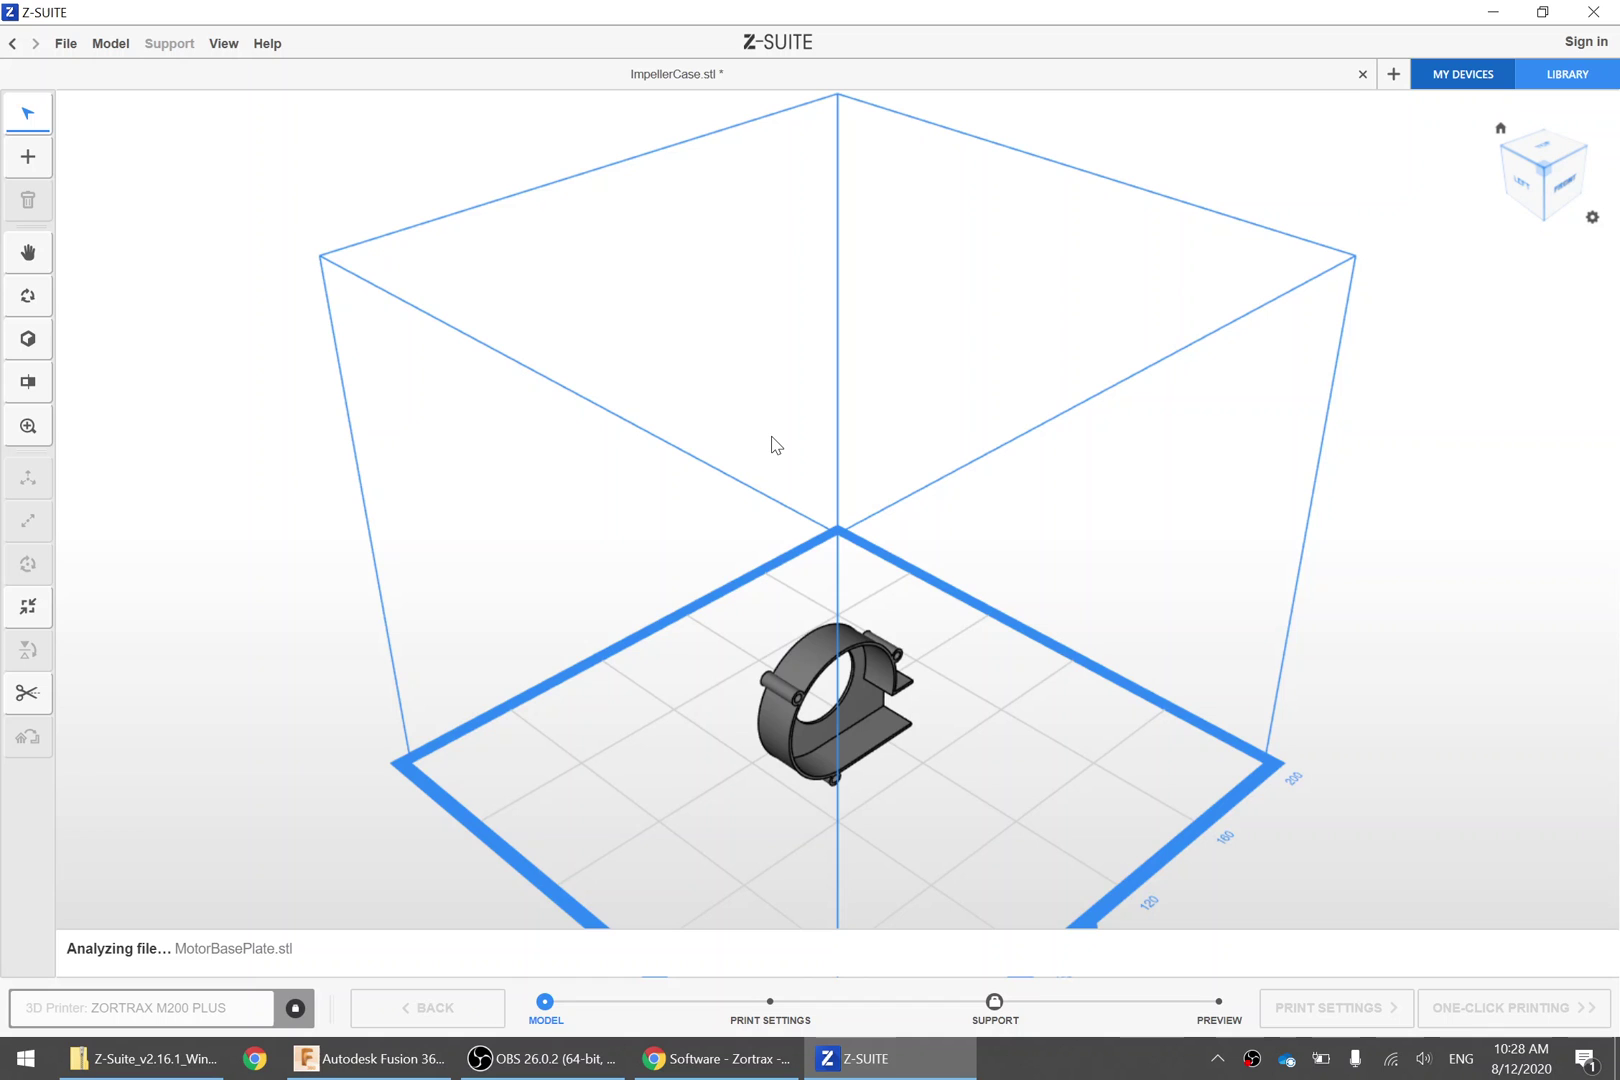
right_click_drag(658, 830, 994, 652)
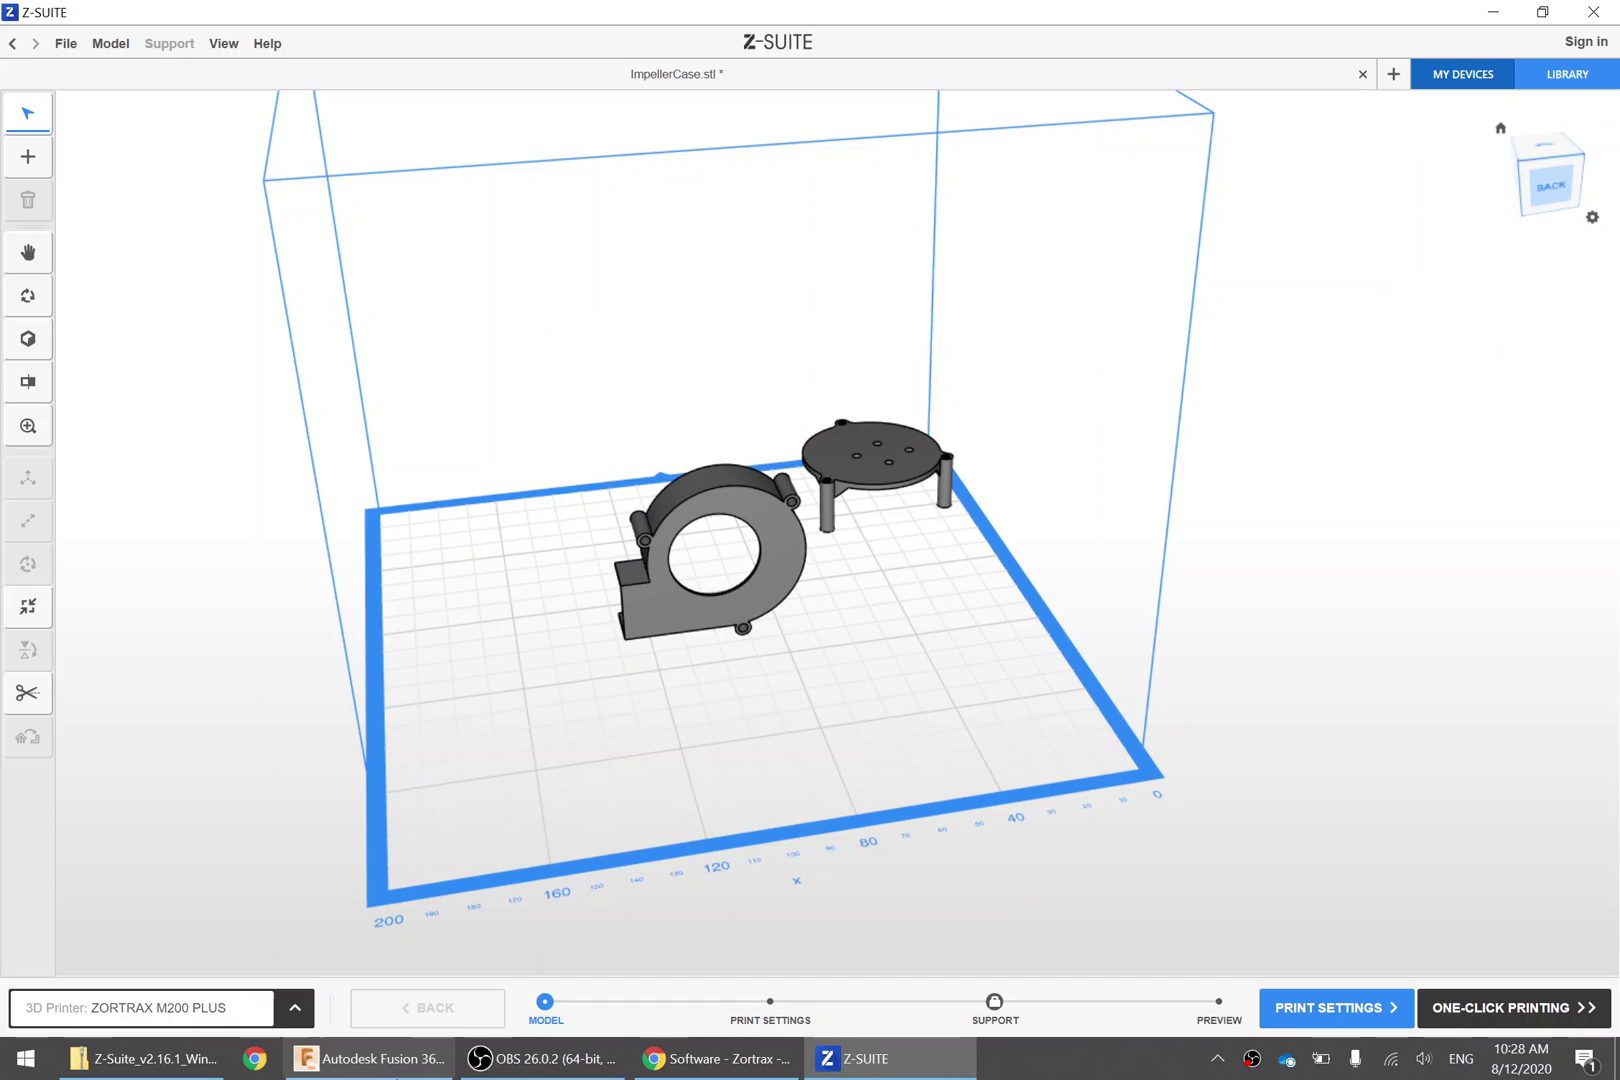
In Fusion 360, show the ImpellerLid body and export it as an STL
left_click(370, 1058)
left_click(113, 618)
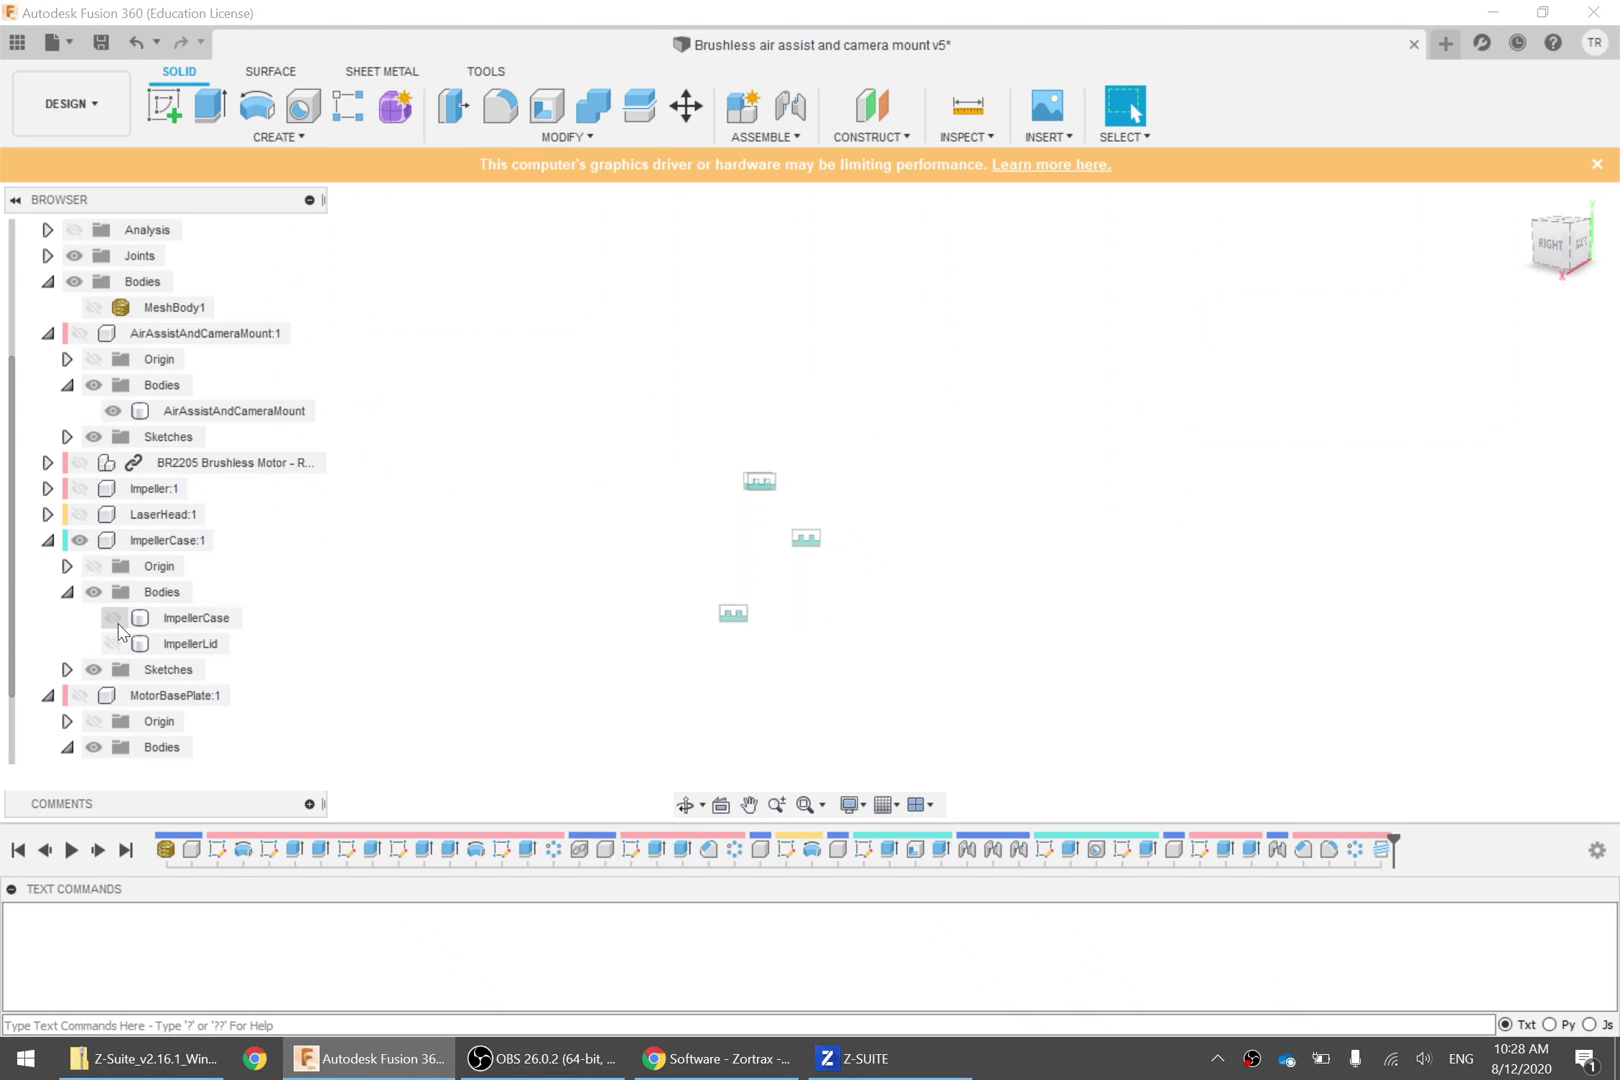
left_click(113, 644)
right_click(172, 645)
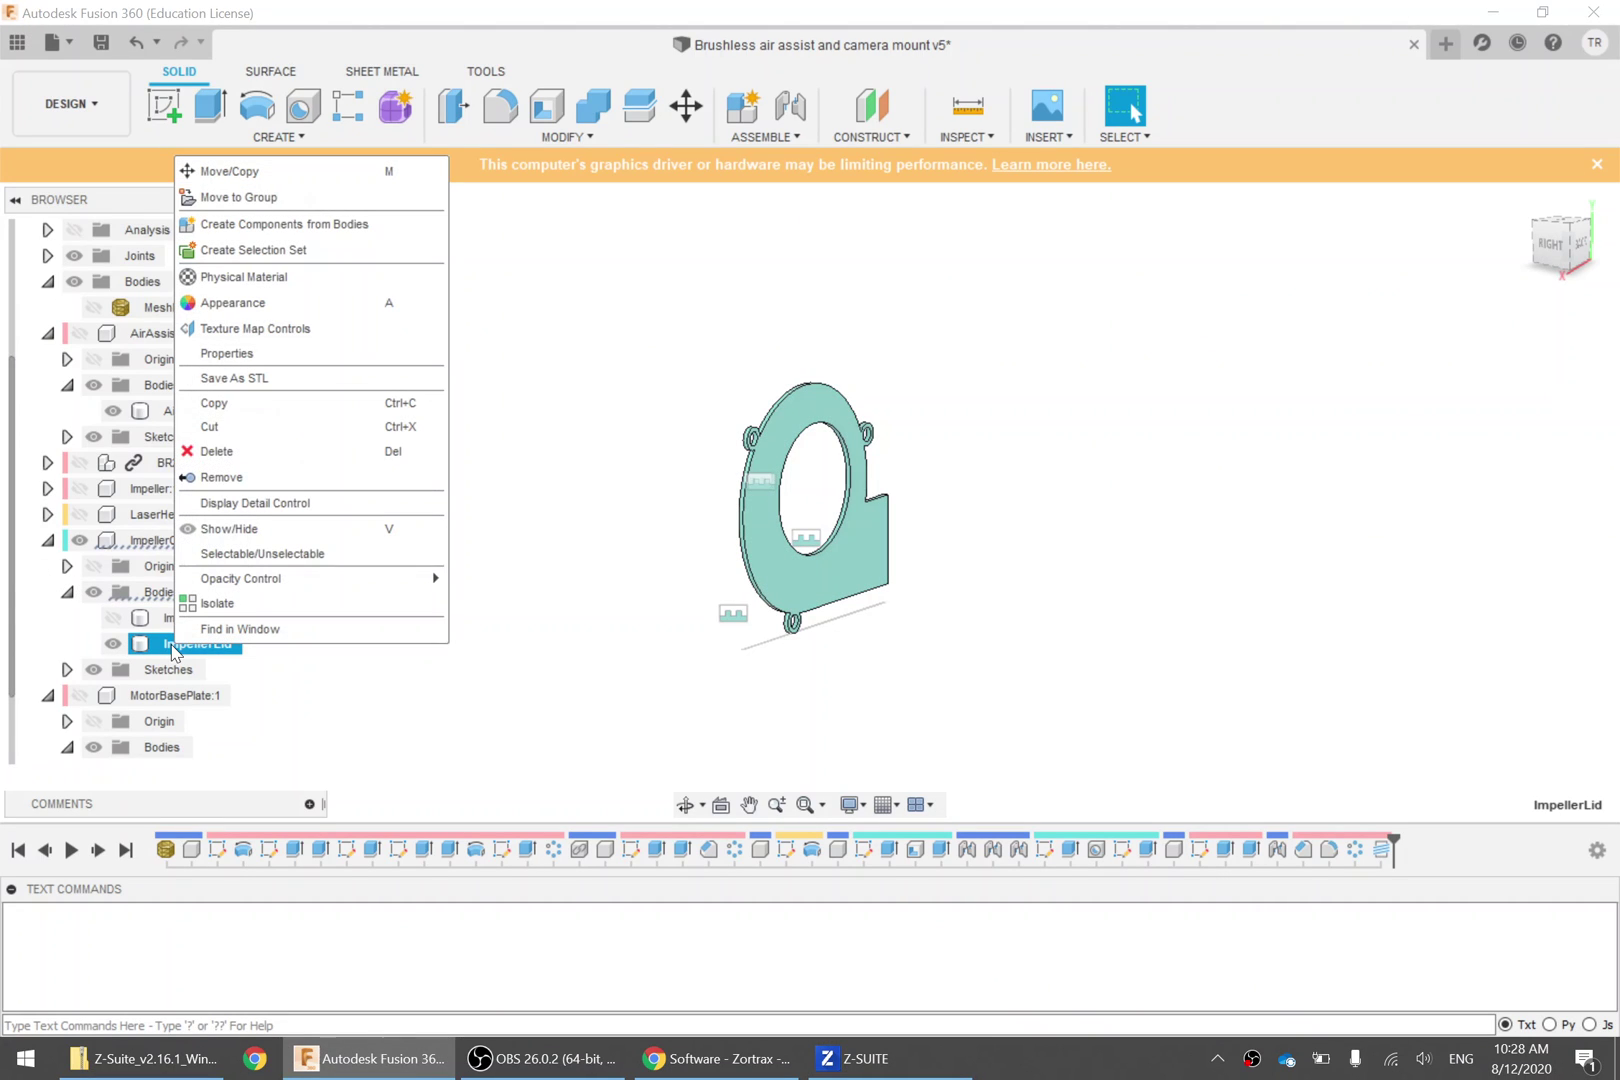
left_click(350, 377)
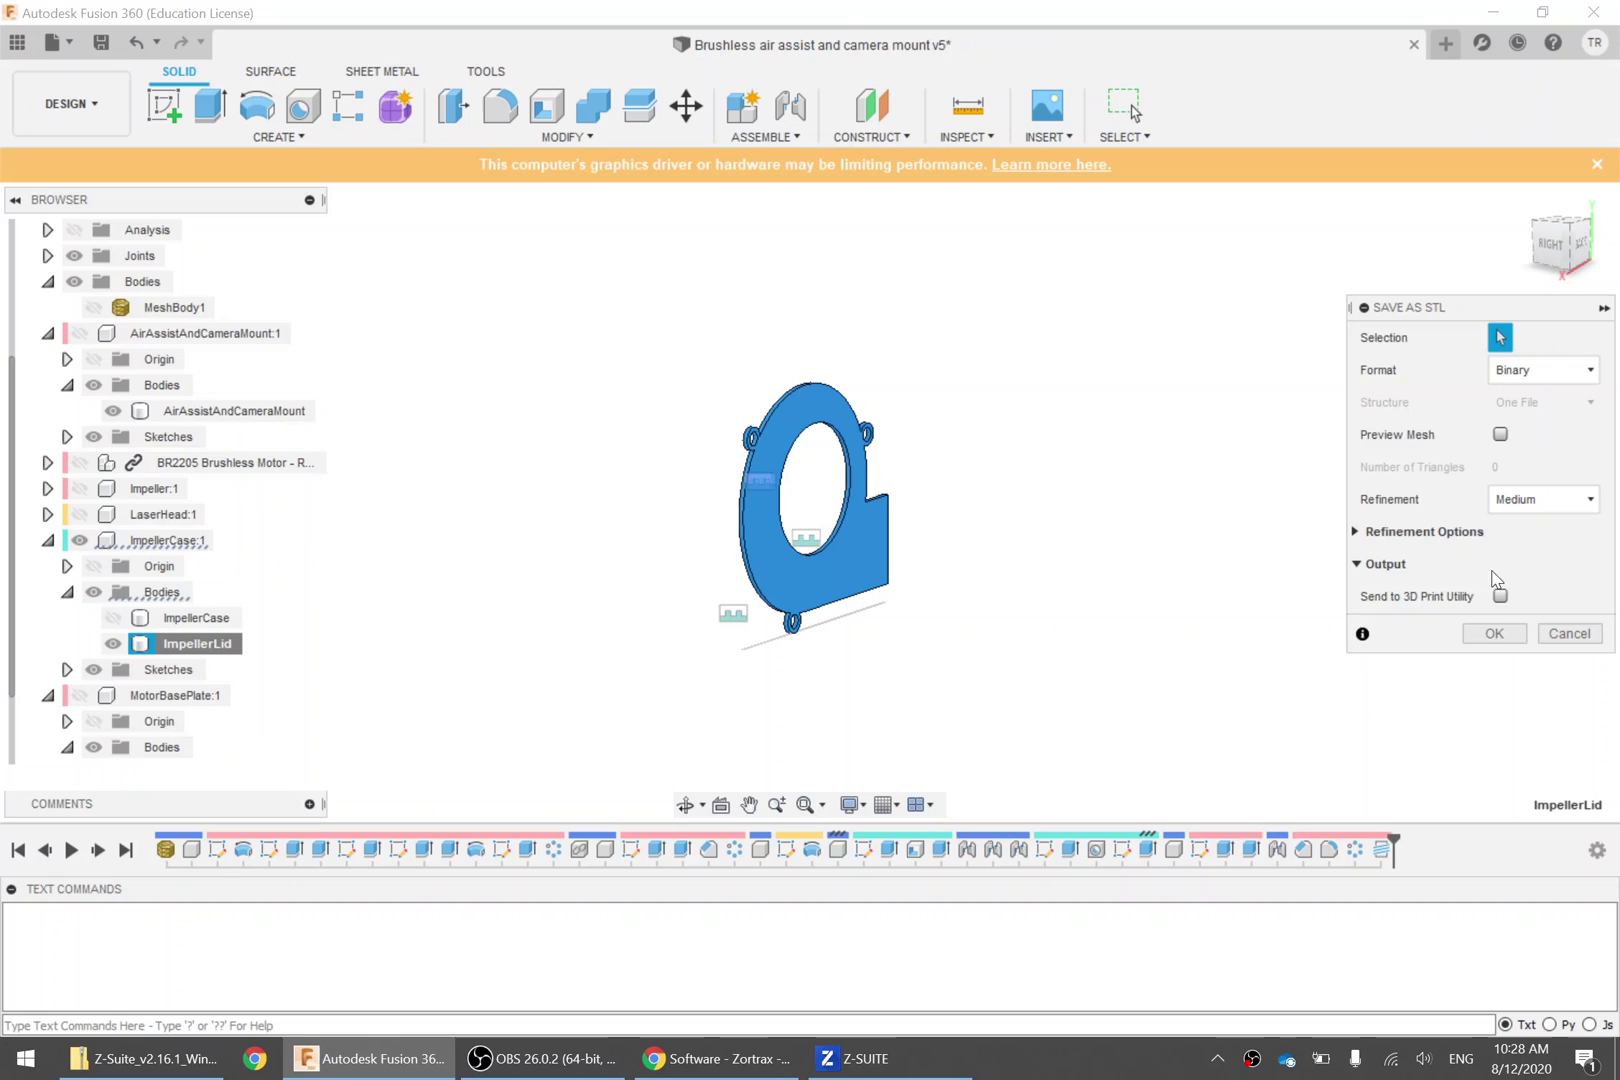
left_click(1494, 633)
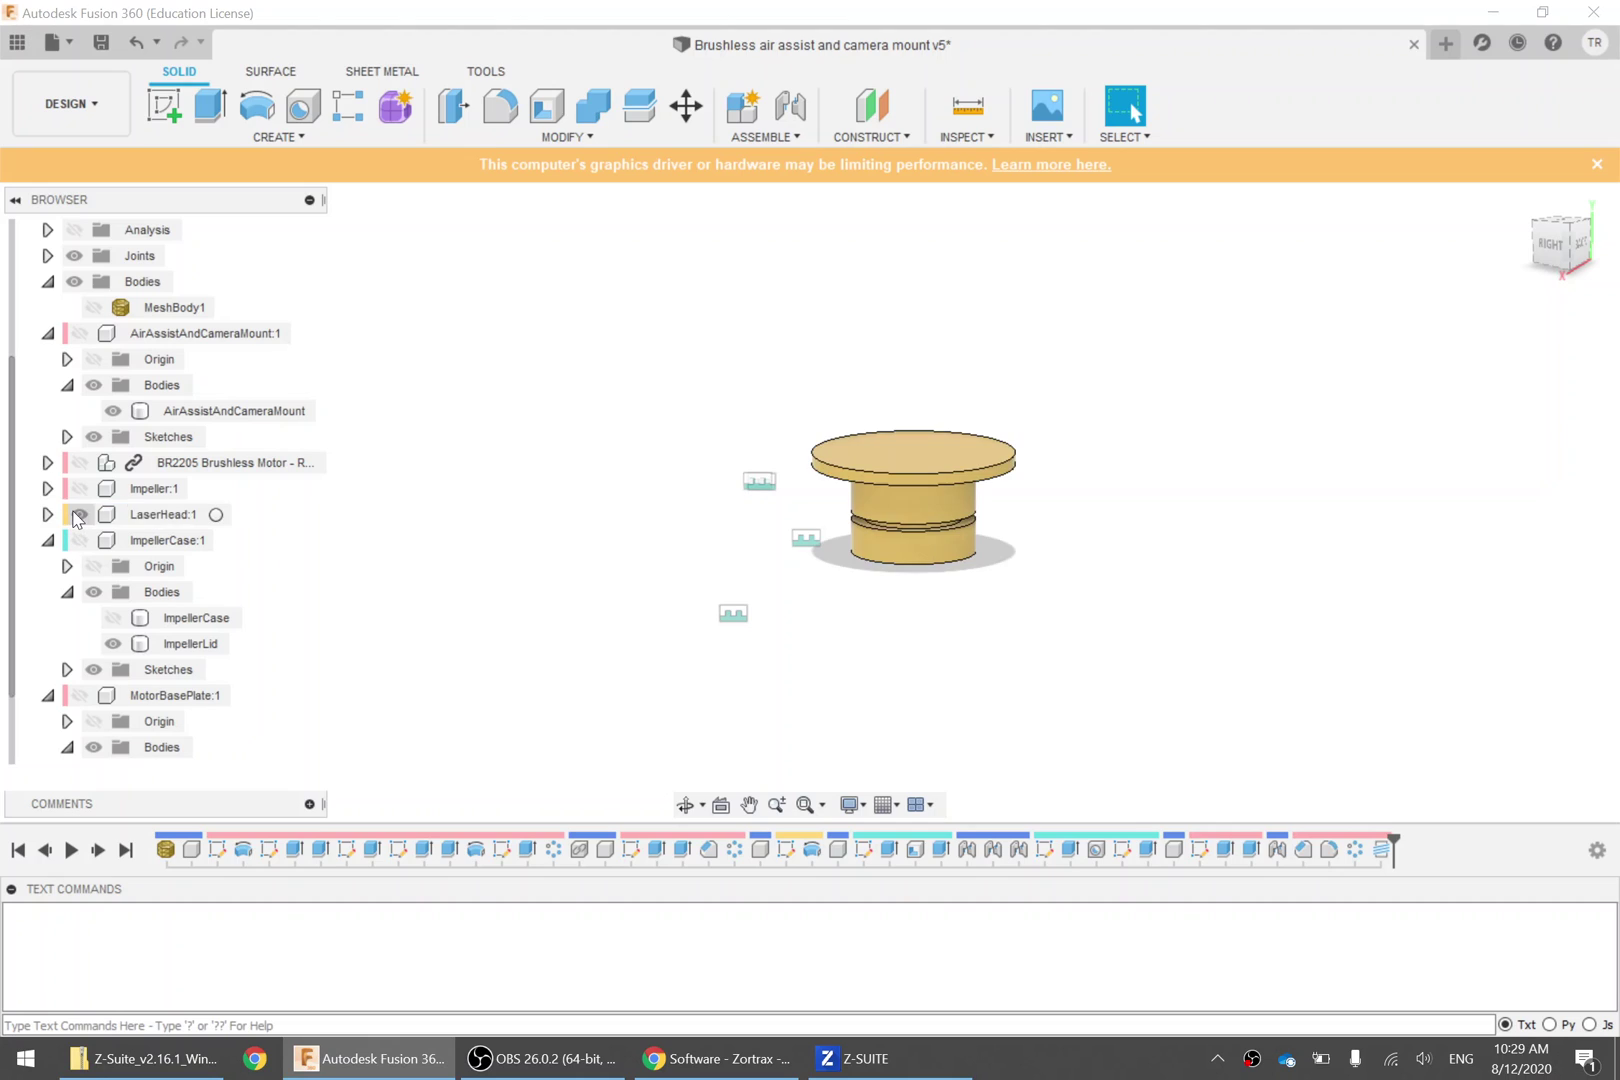
left_click(80, 514)
Show the Impeller component and save it as Impeller.stl in Downloads
left_click(80, 488)
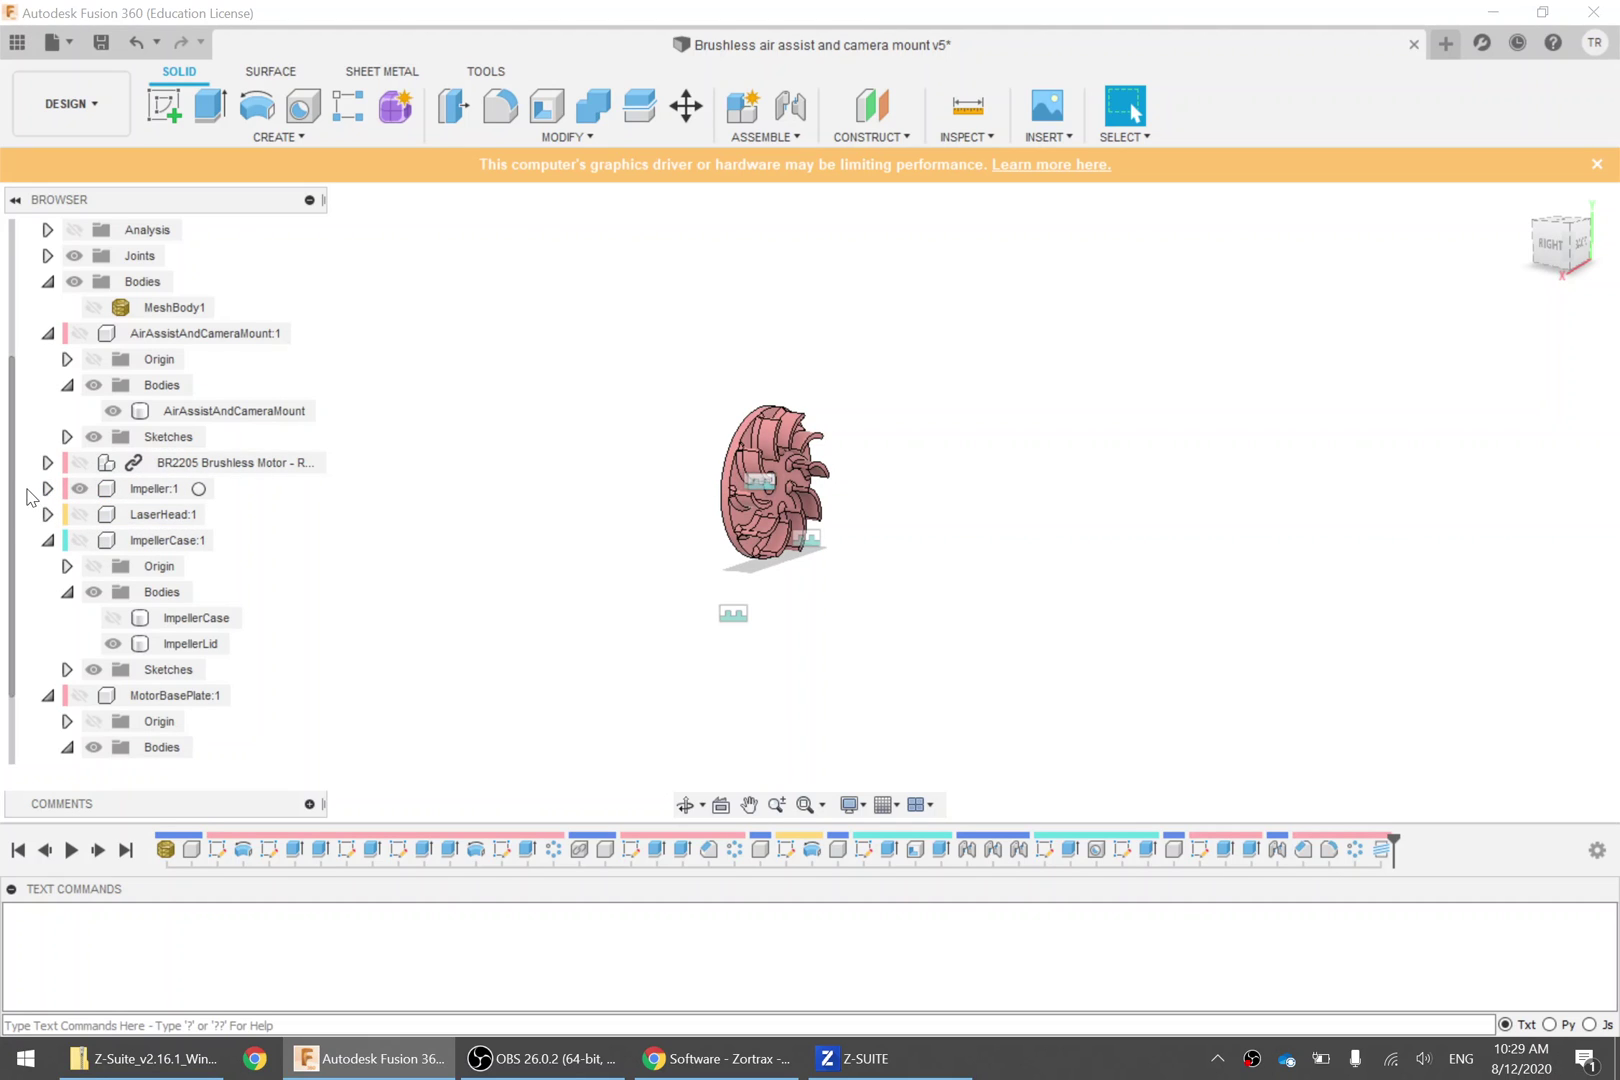
right_click(150, 488)
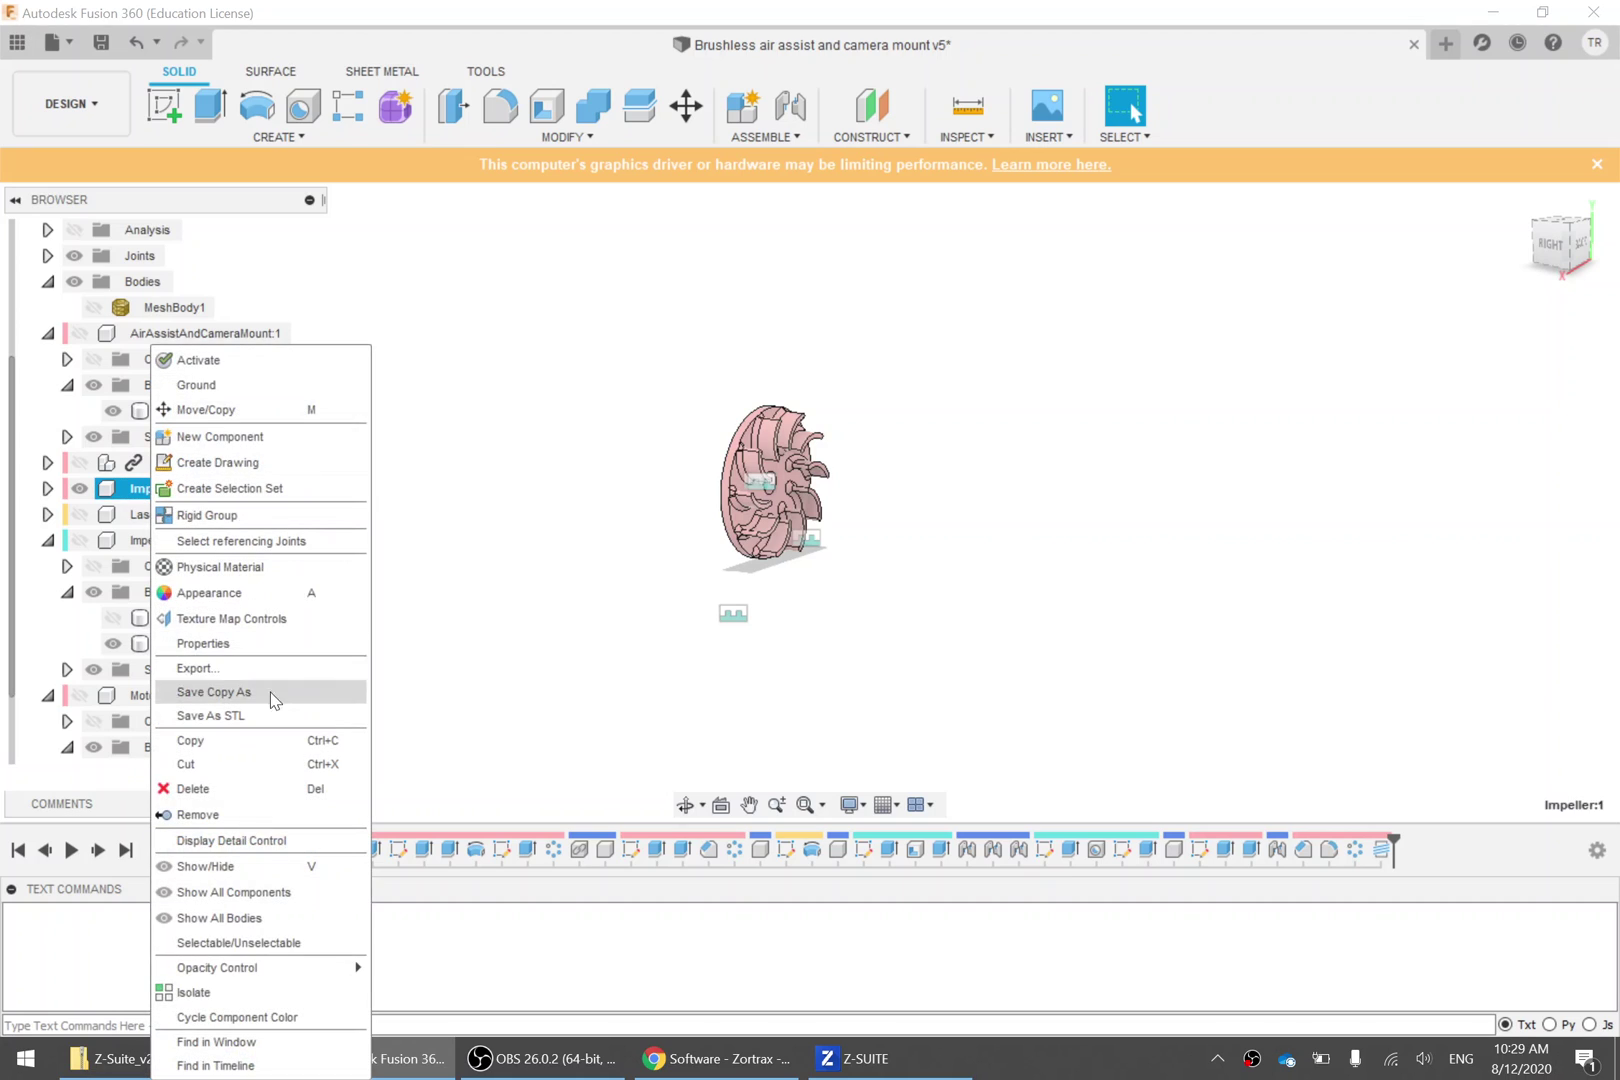
left_click(782, 645)
left_click(1490, 636)
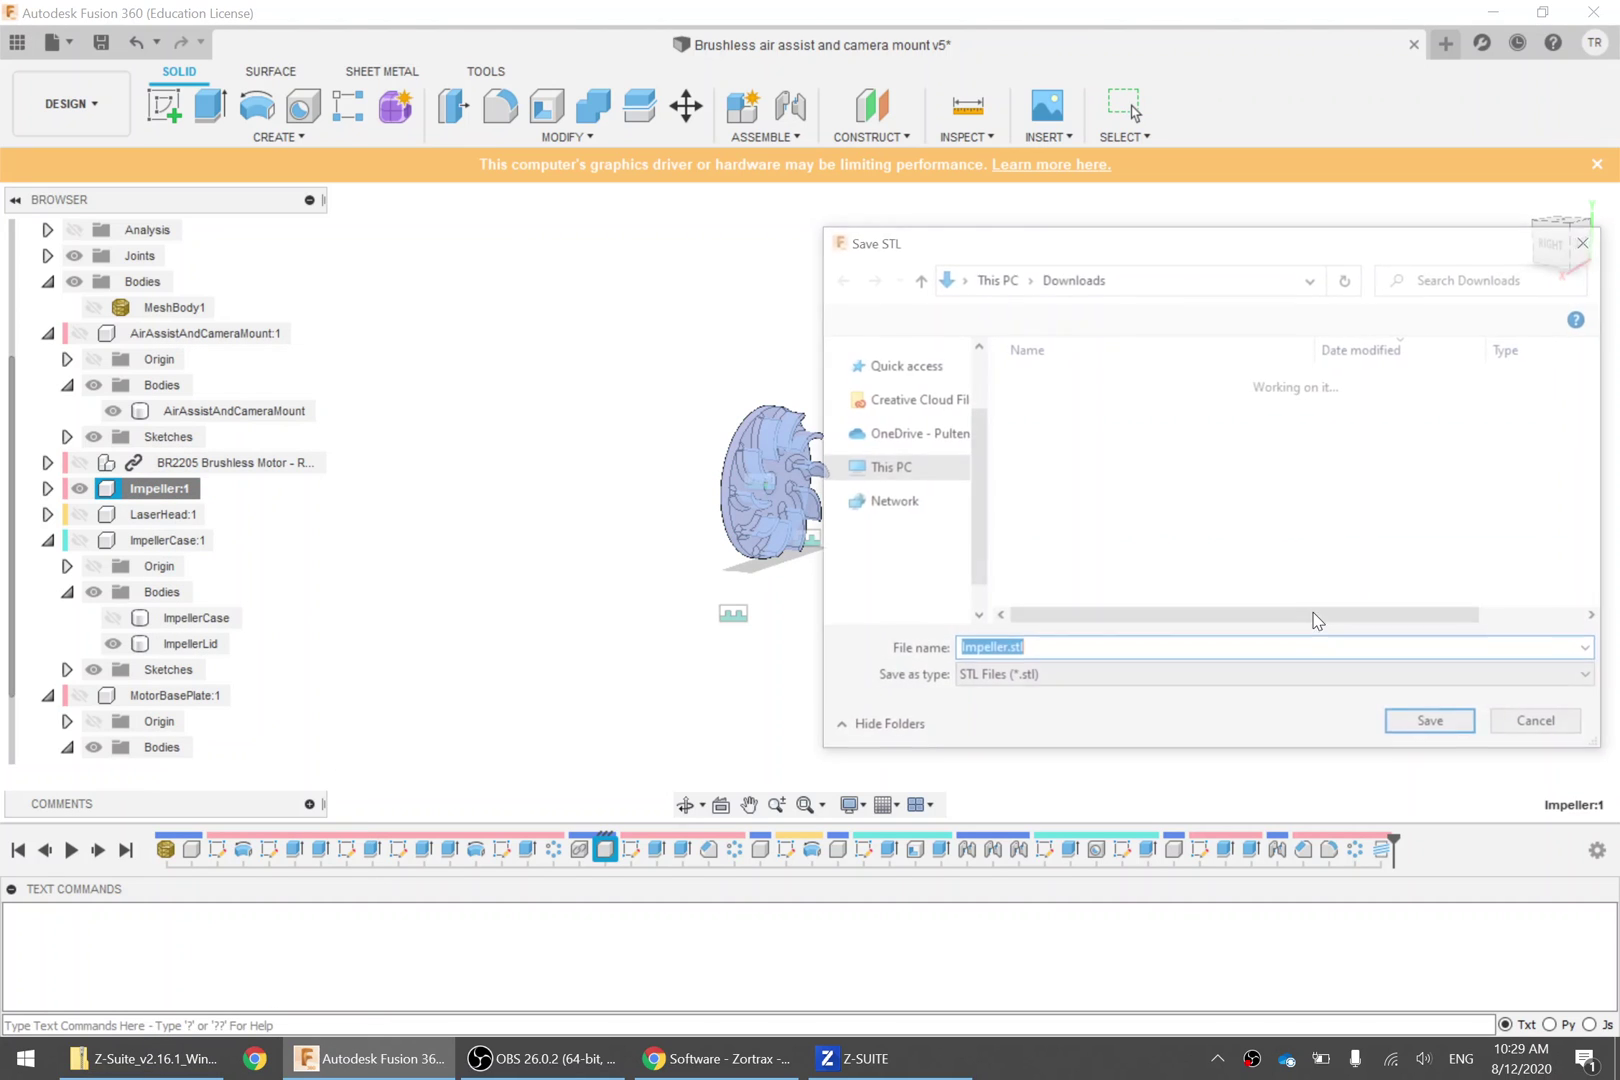
left_click(1427, 738)
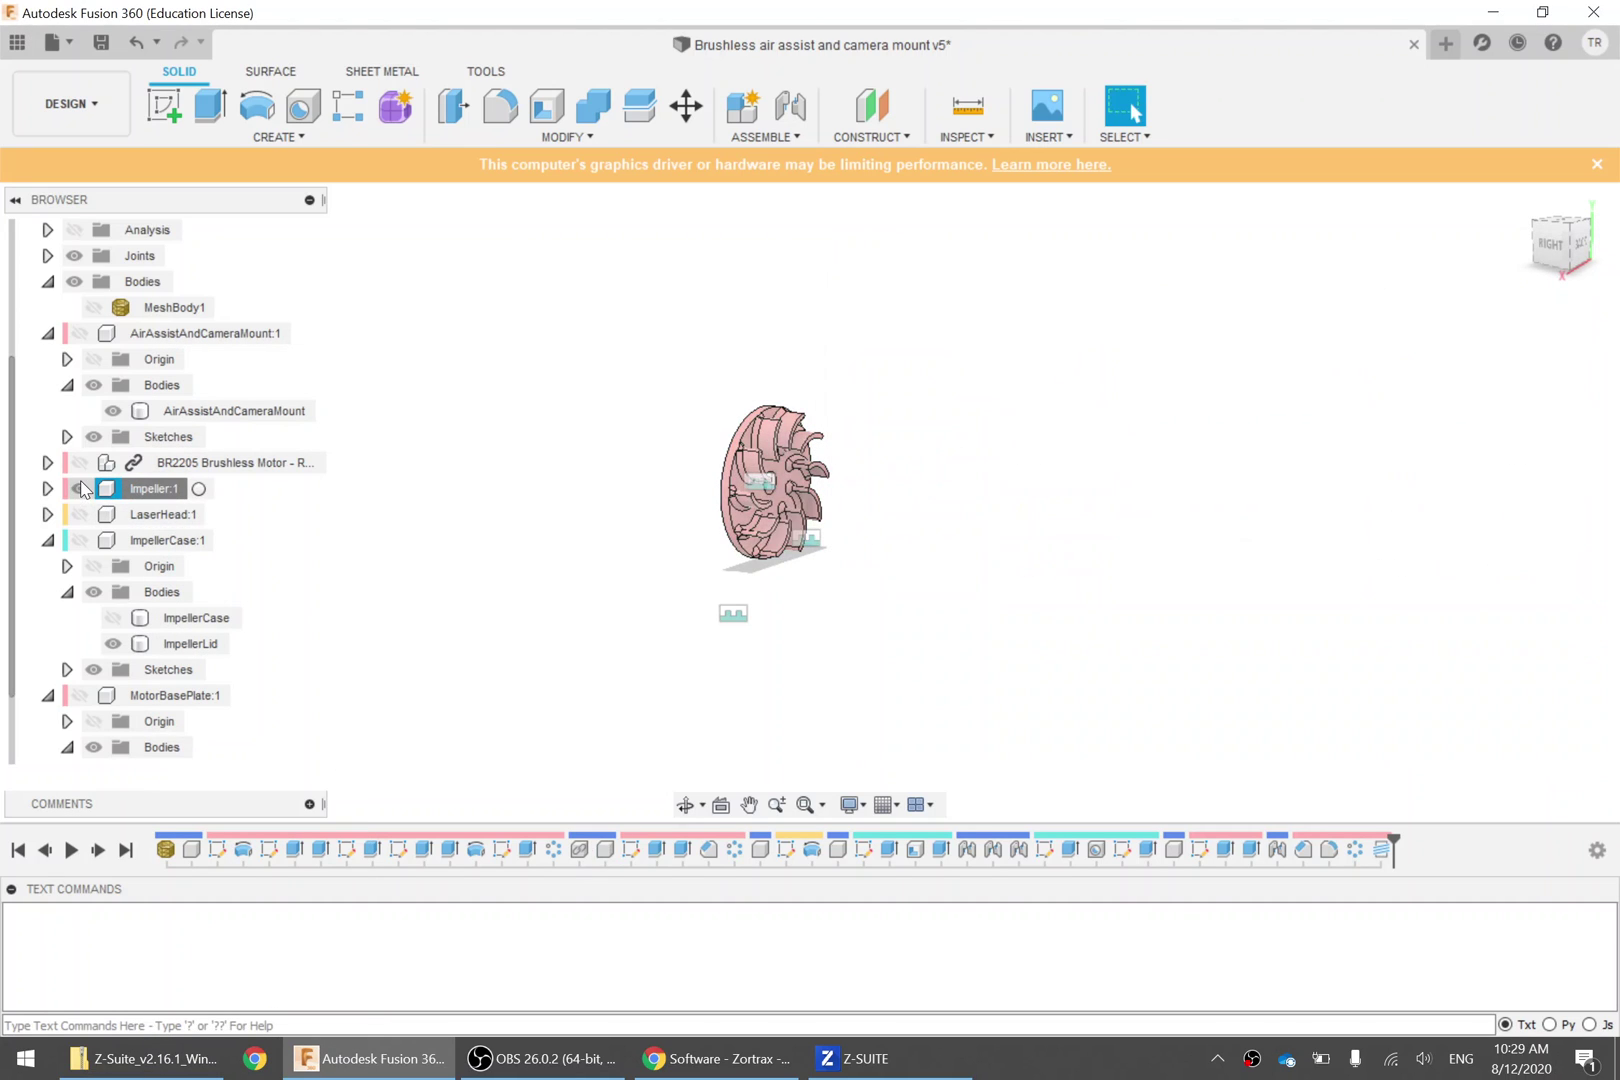
Show AirAssistAndCameraMount and save it as AirAssistAndCameraMount.stl in Downloads
left_click(79, 488)
left_click(79, 333)
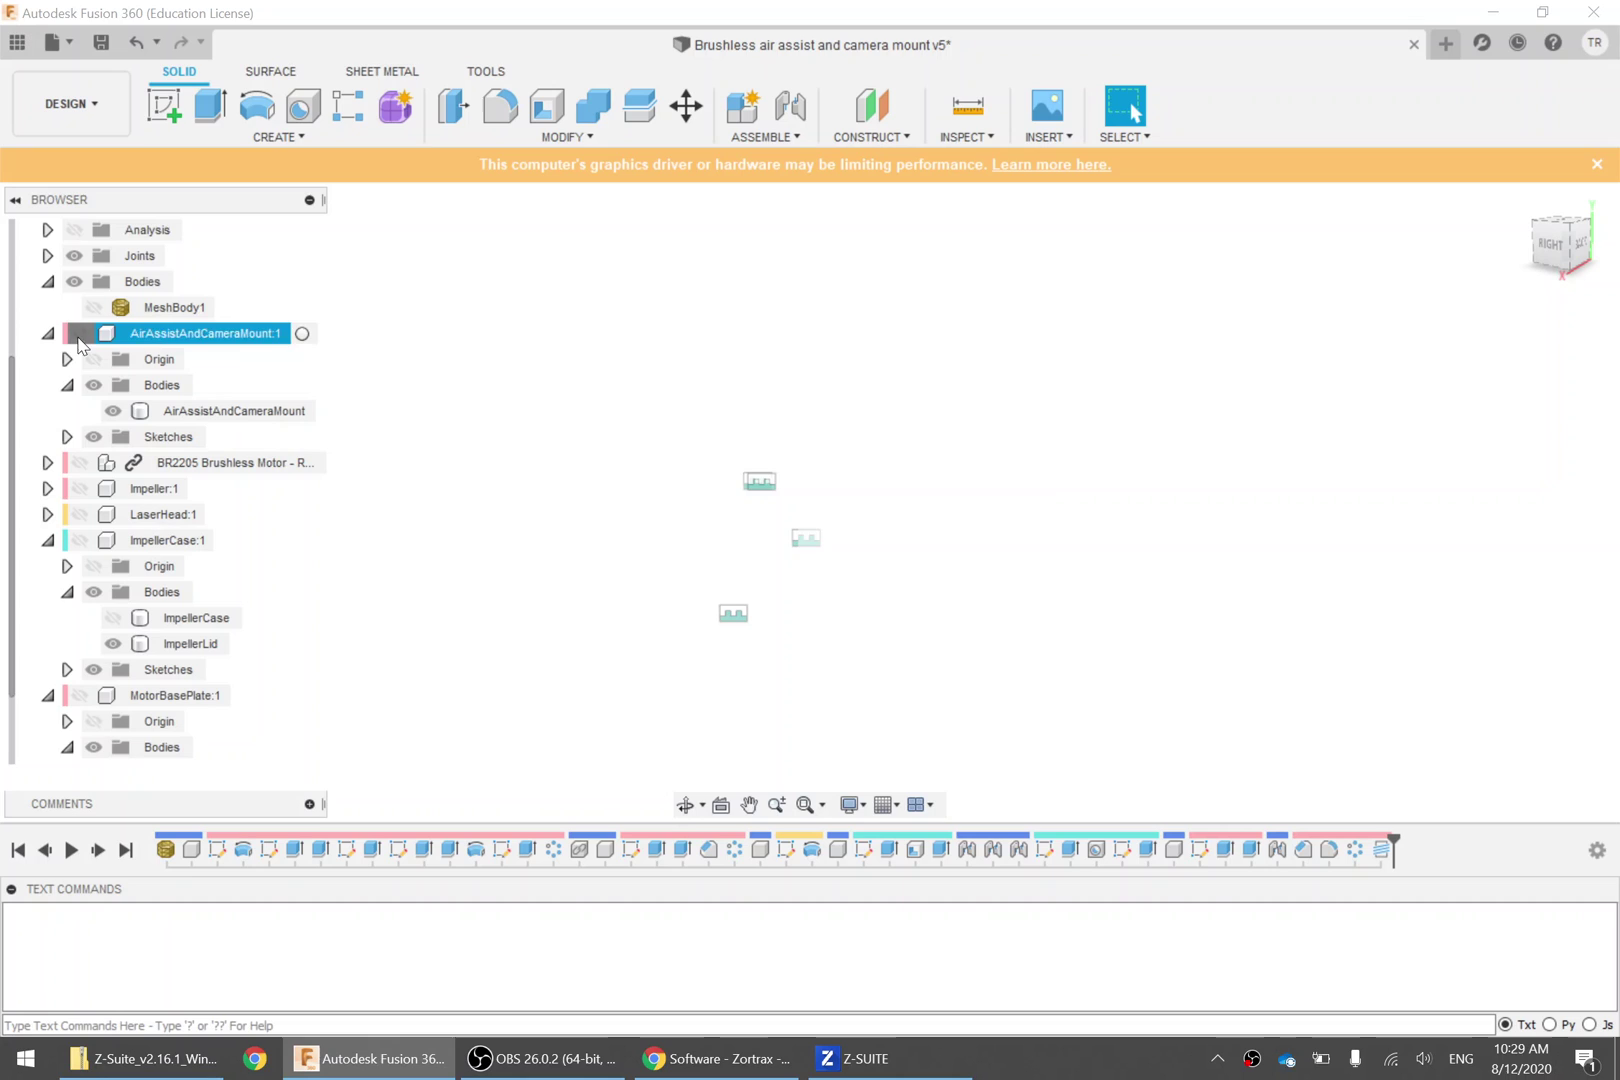
right_click(152, 337)
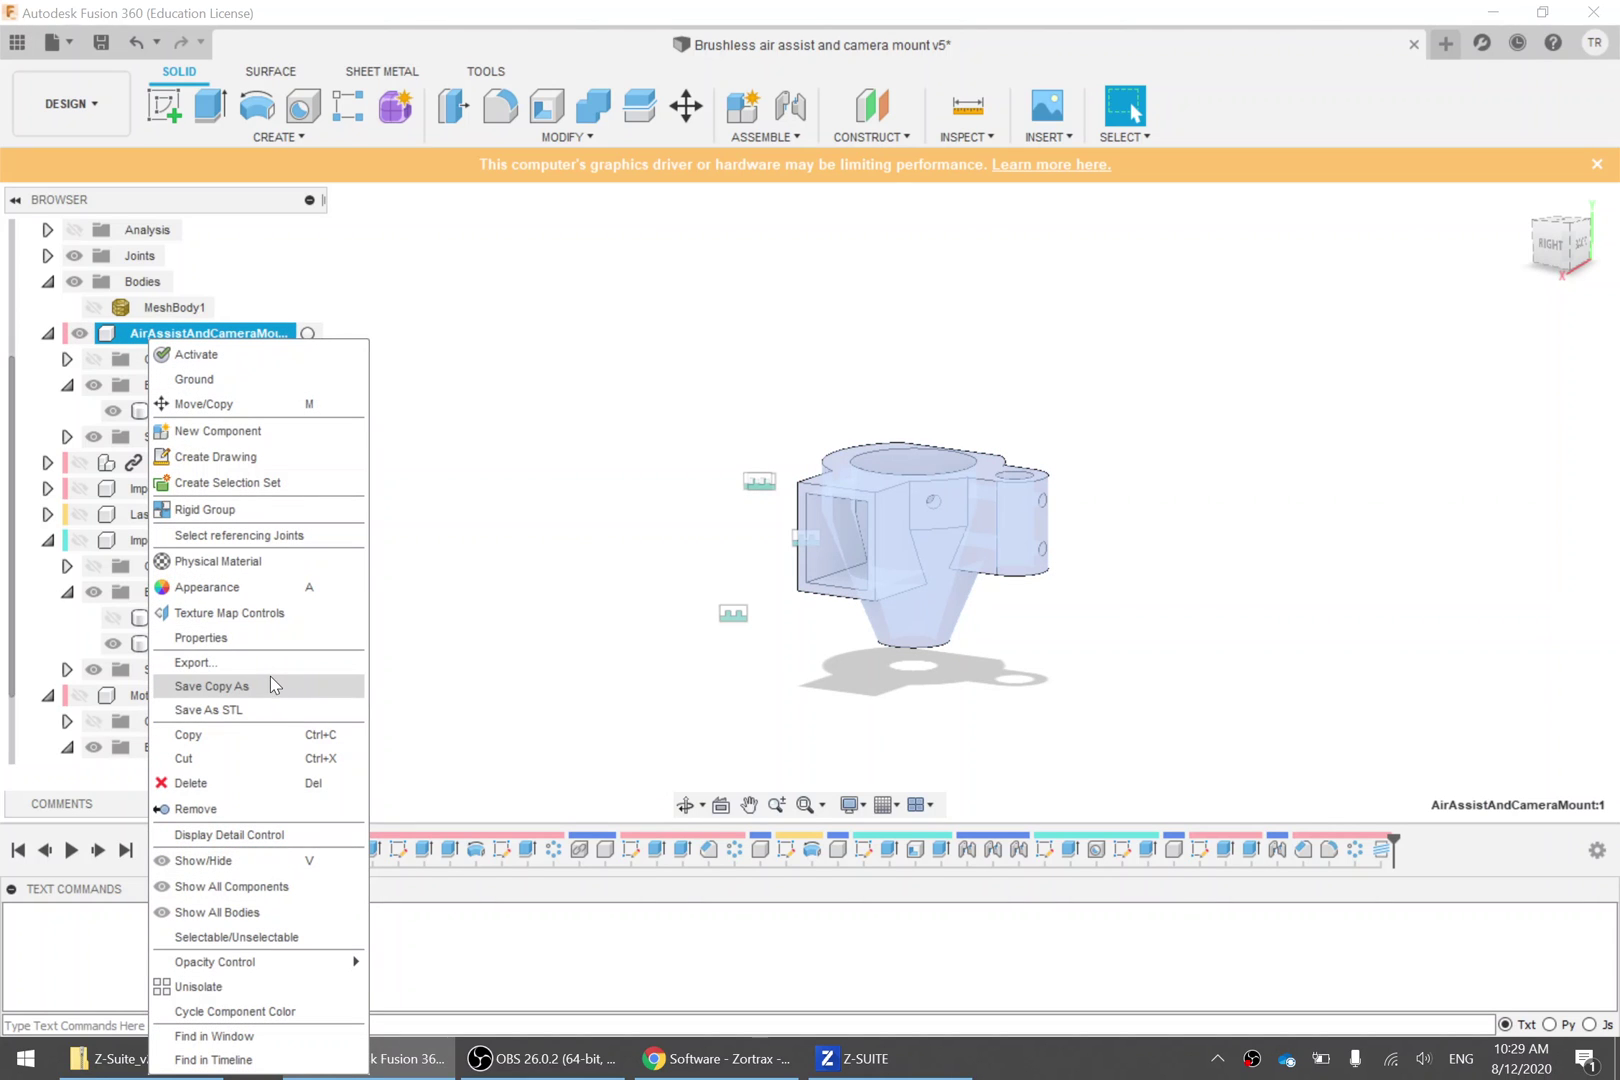
left_click(271, 710)
left_click(1490, 636)
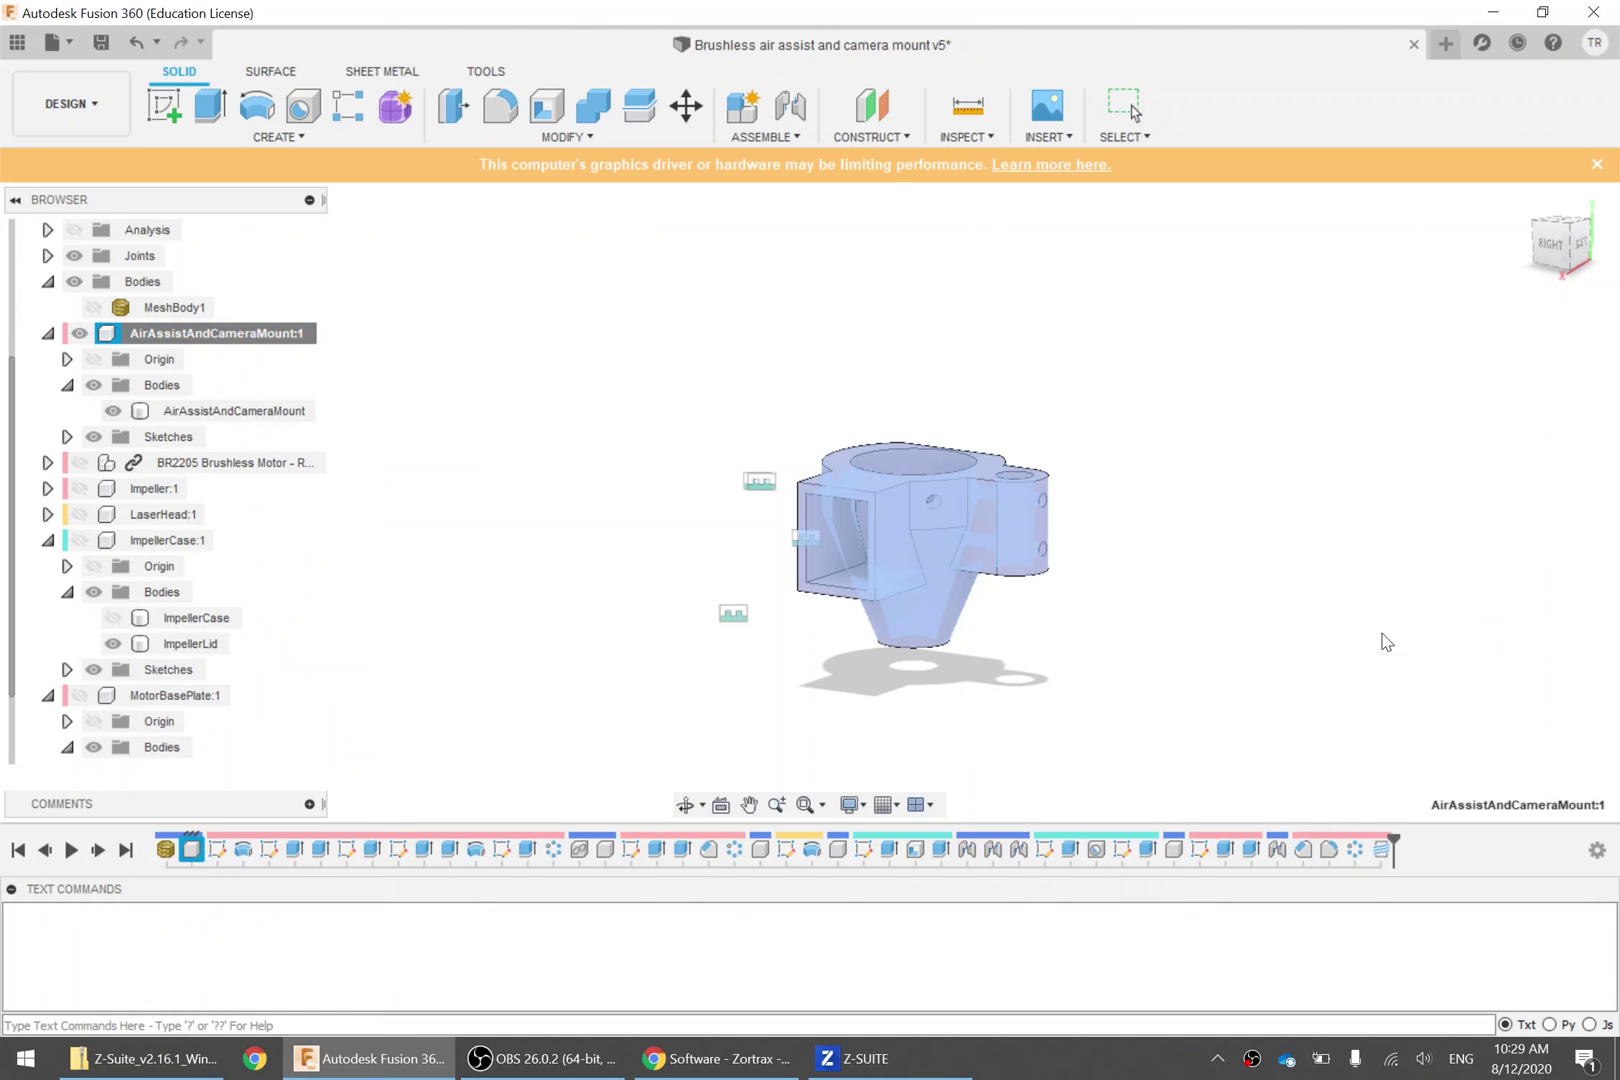
left_click(1437, 727)
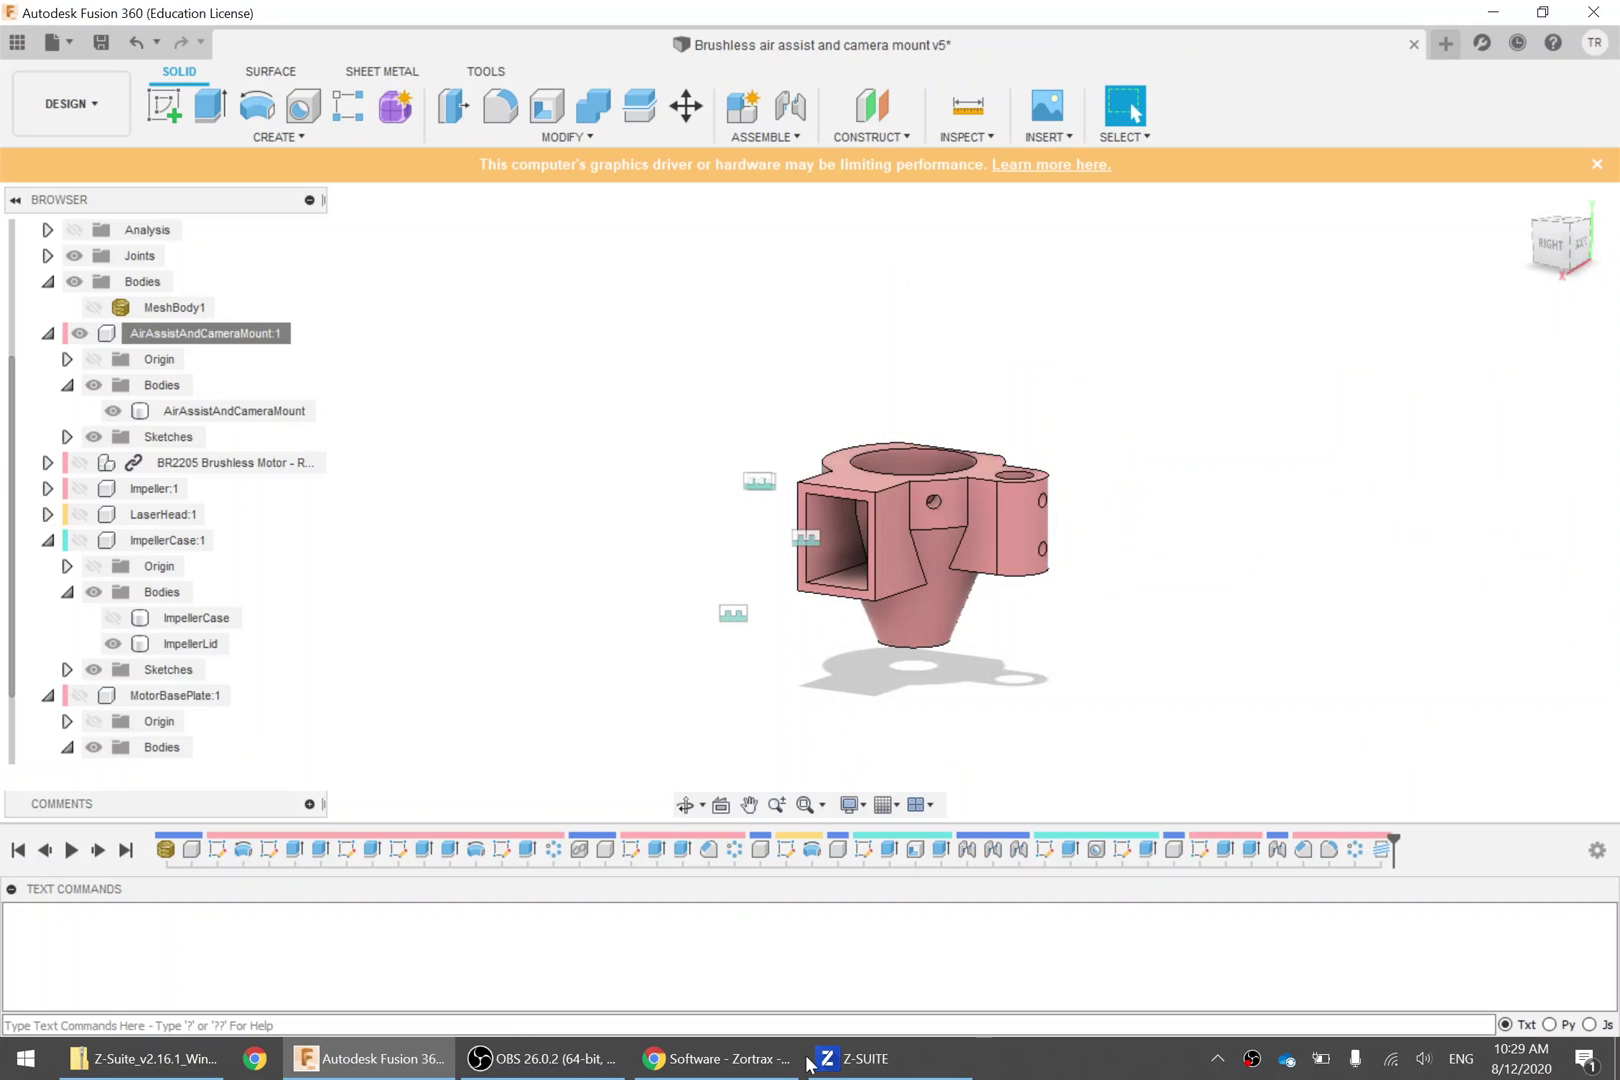
Import AirAssistAndCameraMount.stl, Impeller.stl and ImpellerLid.stl together, bringing the plate to five parts
left_click(868, 1062)
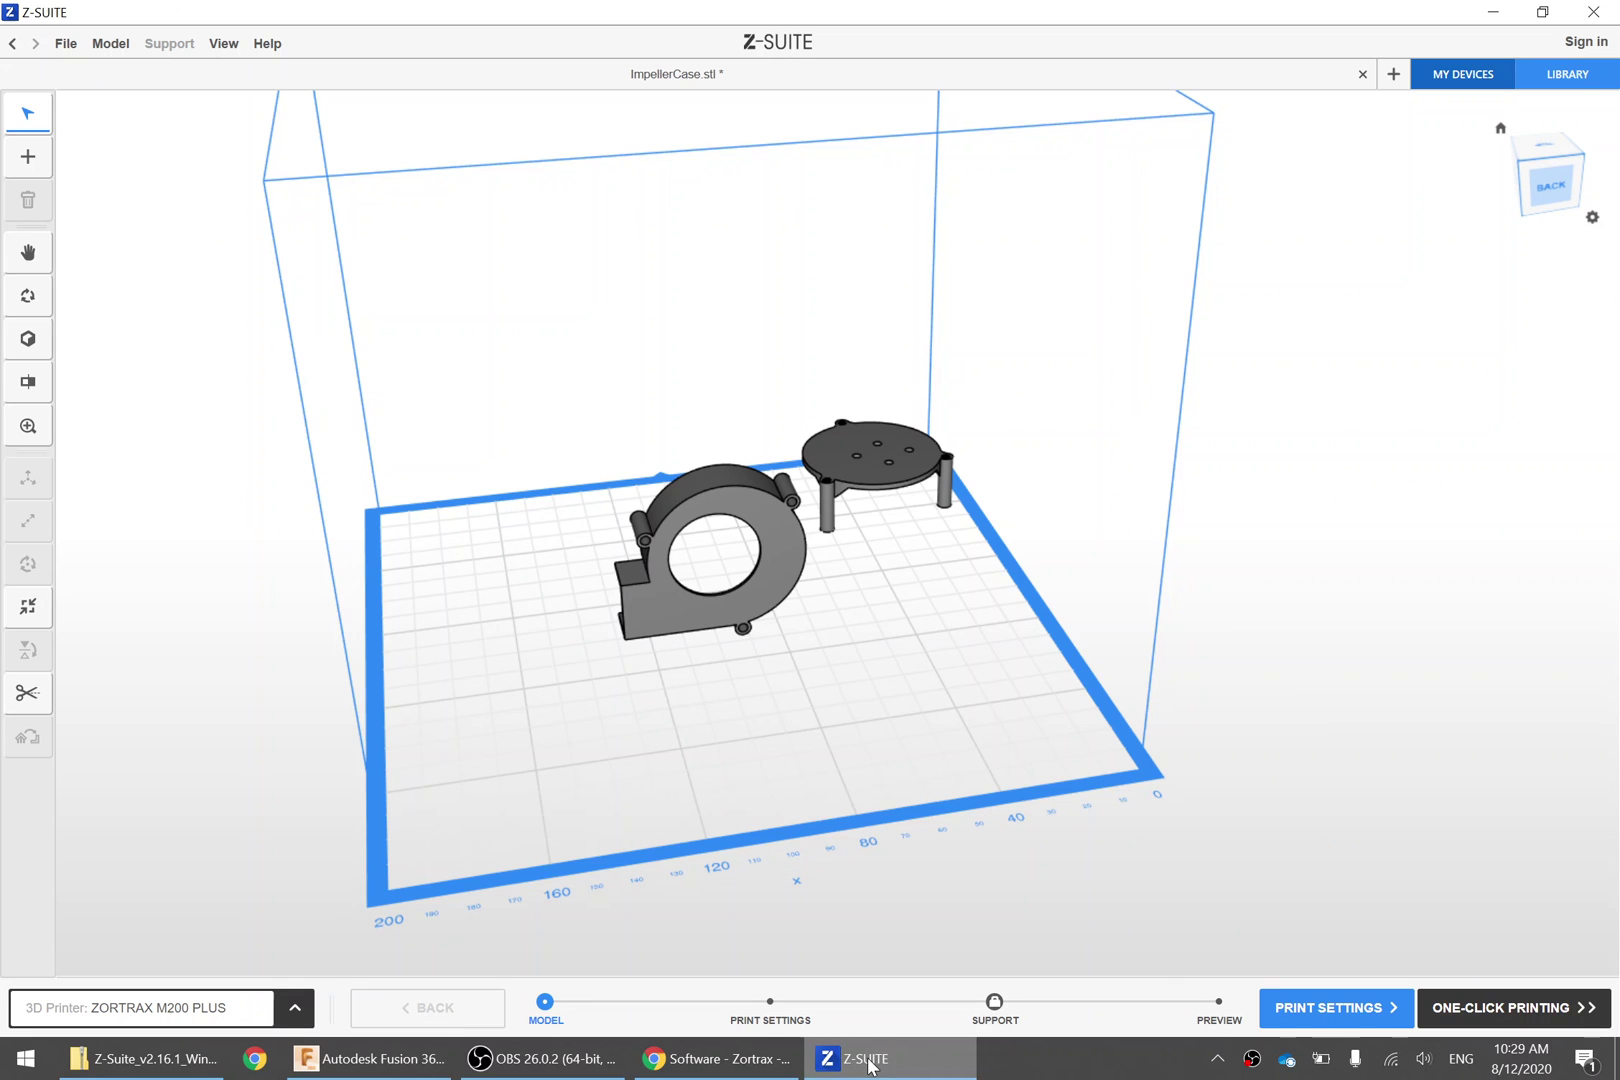
left_click(28, 156)
left_click(345, 213)
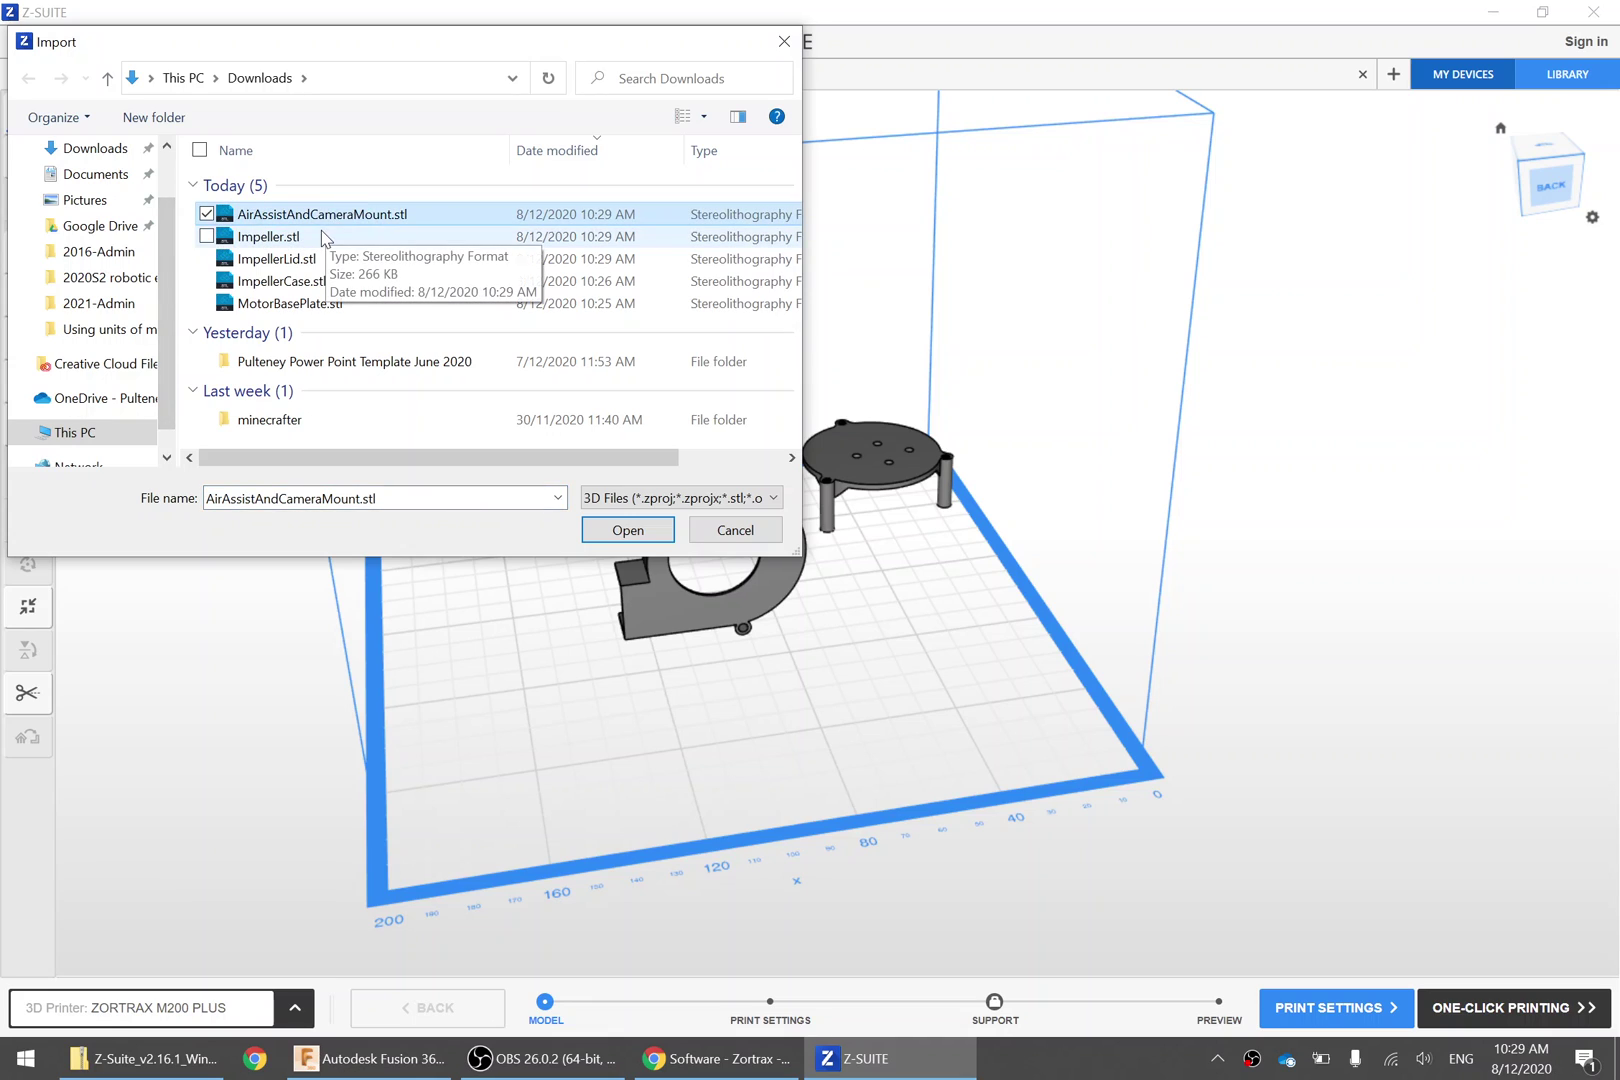
left_click(322, 236, "ctrl")
left_click(338, 259, "ctrl")
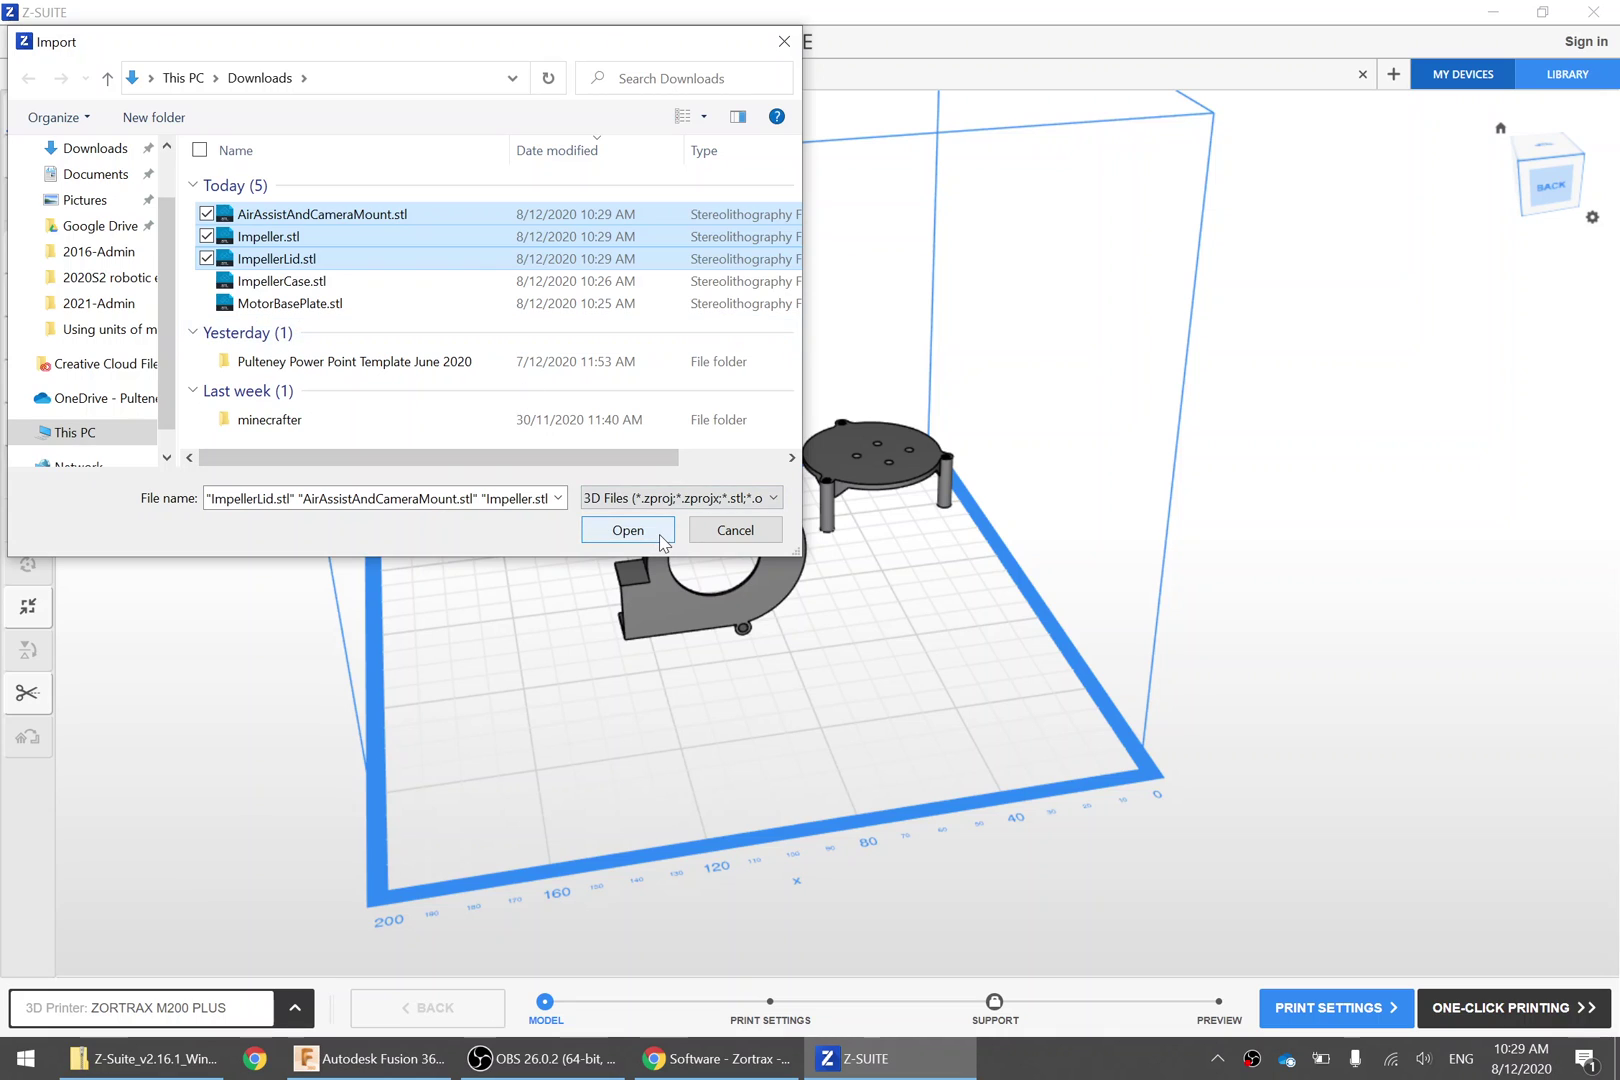
left_click(628, 530)
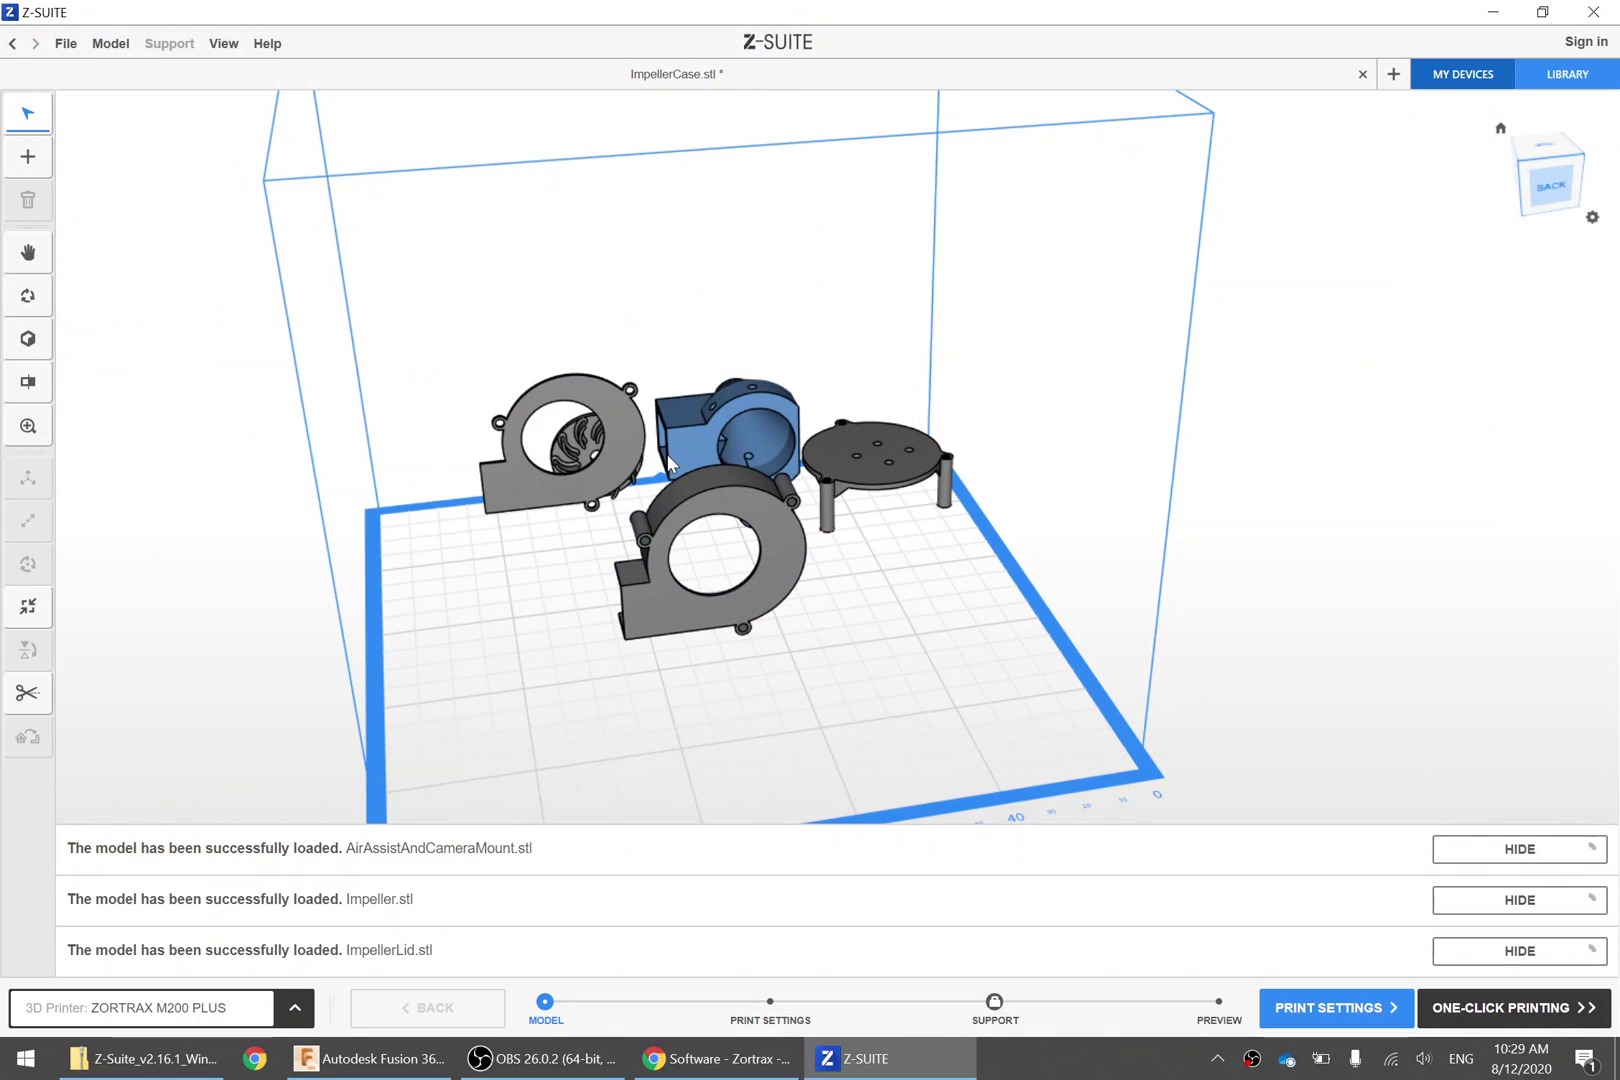
Orbit around the build plate to inspect the parts, briefly selecting the fan part
right_click_drag(568, 607, 1311, 687)
right_click_drag(745, 542, 940, 546)
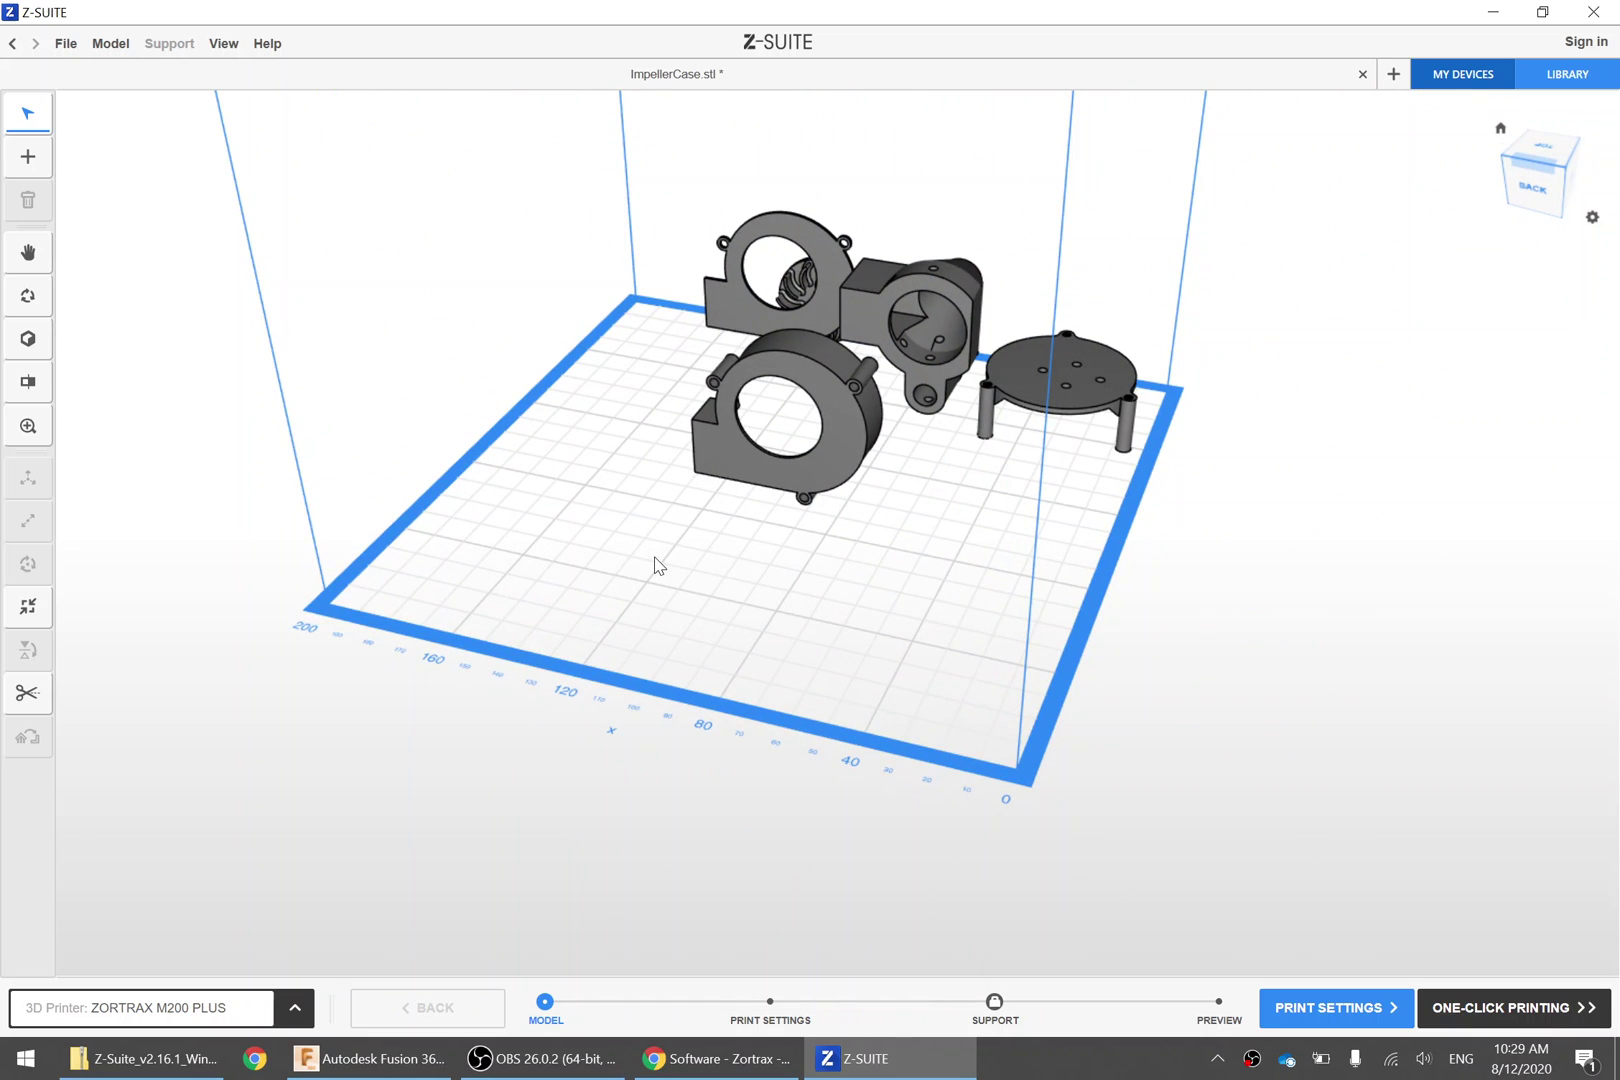
right_click_drag(655, 565, 740, 553)
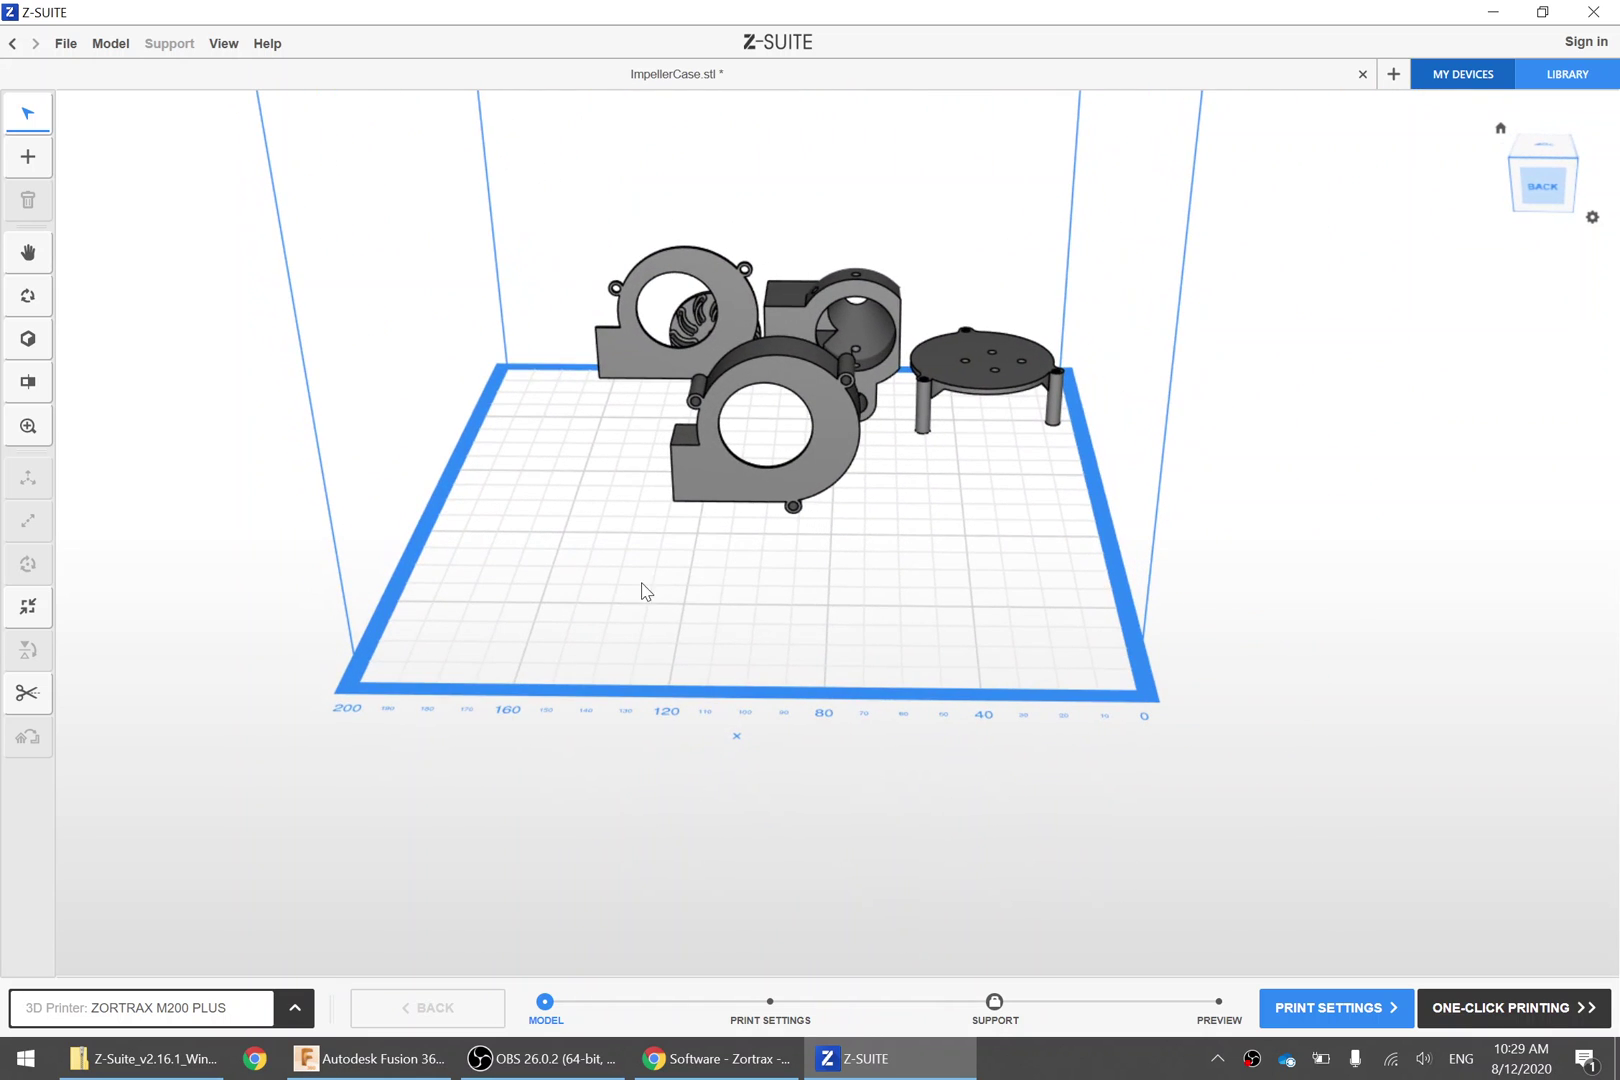
middle_click_drag(645, 591, 754, 595)
right_click_drag(757, 595, 734, 532)
left_click(745, 525)
right_click_drag(698, 607, 1190, 615)
left_click(763, 733)
Select the AirAssistAndCameraMount part, then bring Chrome to the front
left_click(1190, 615)
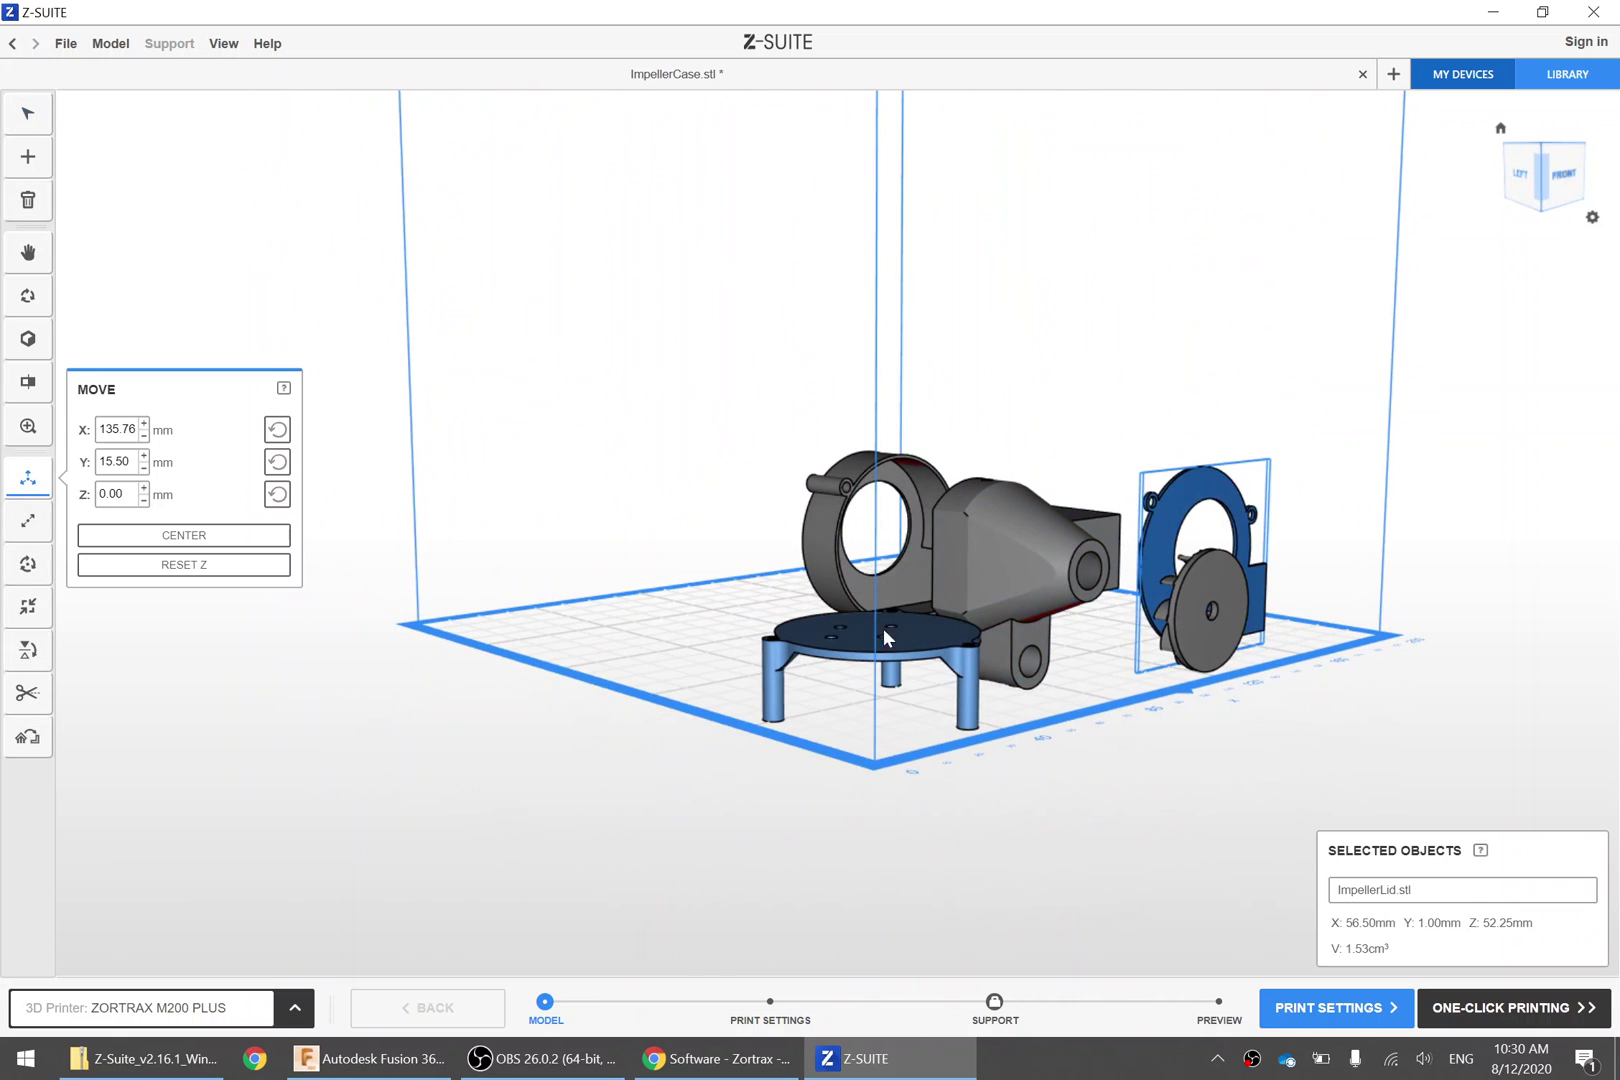
left_click(930, 655)
right_click_drag(566, 643, 700, 560)
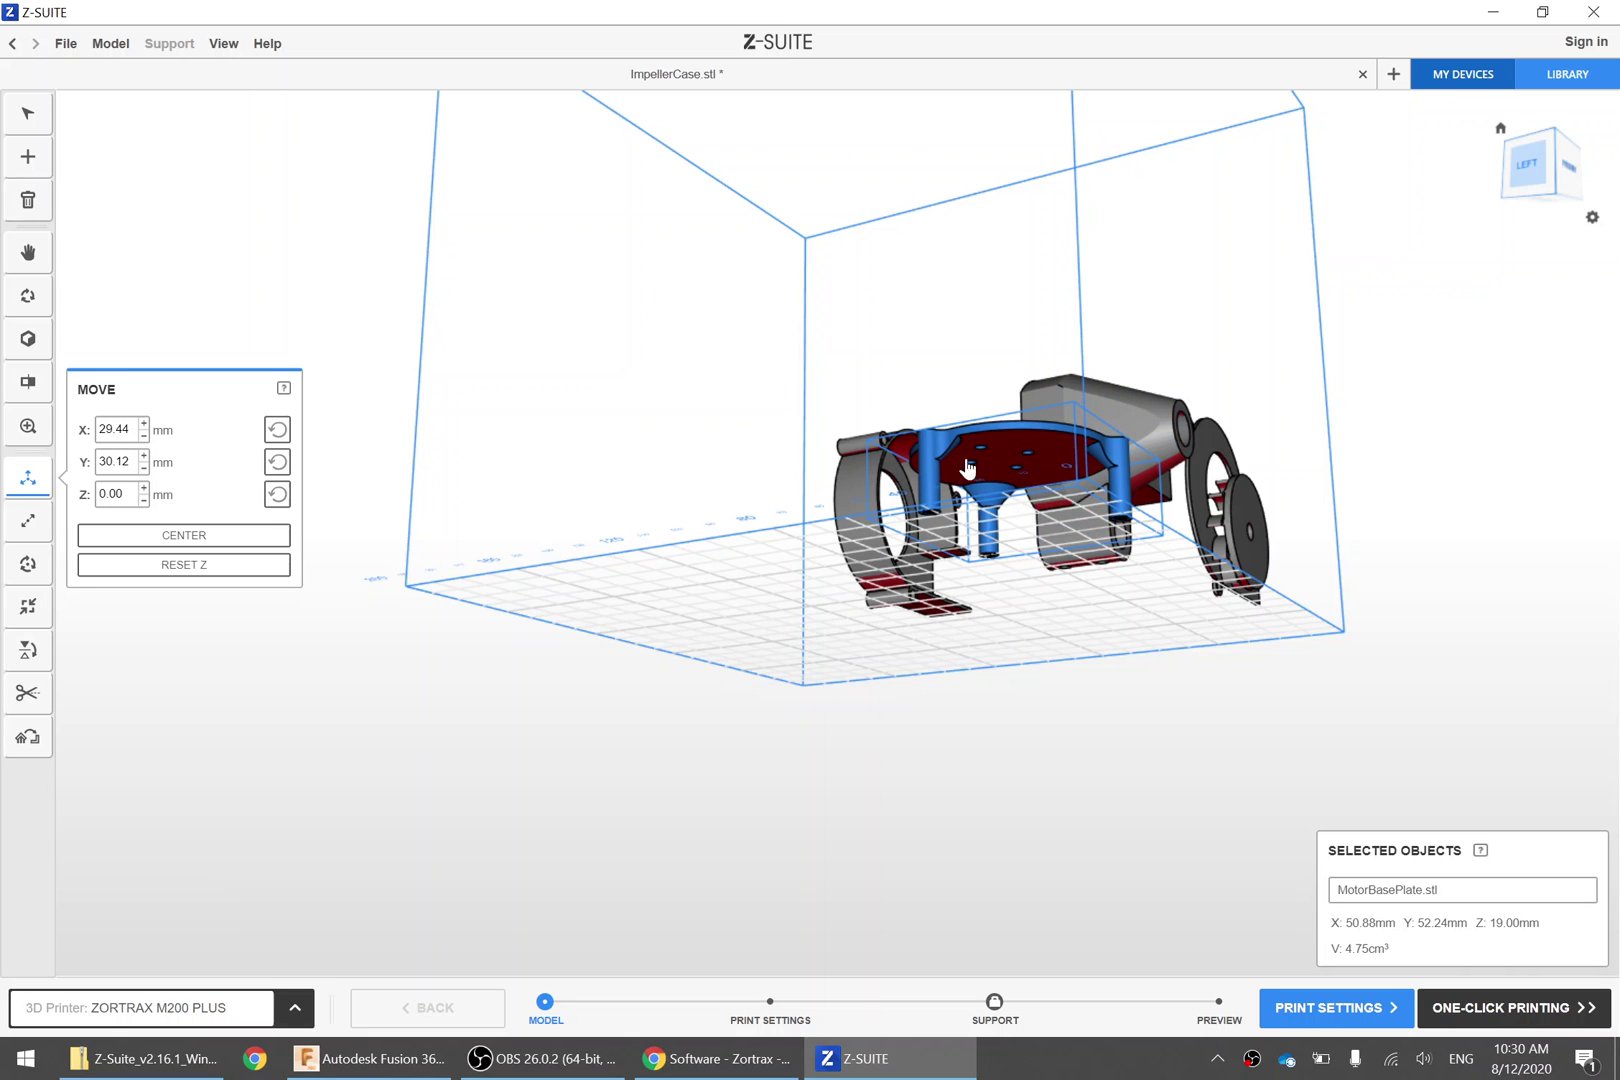
right_click_drag(967, 468, 1175, 588)
left_click(1175, 588)
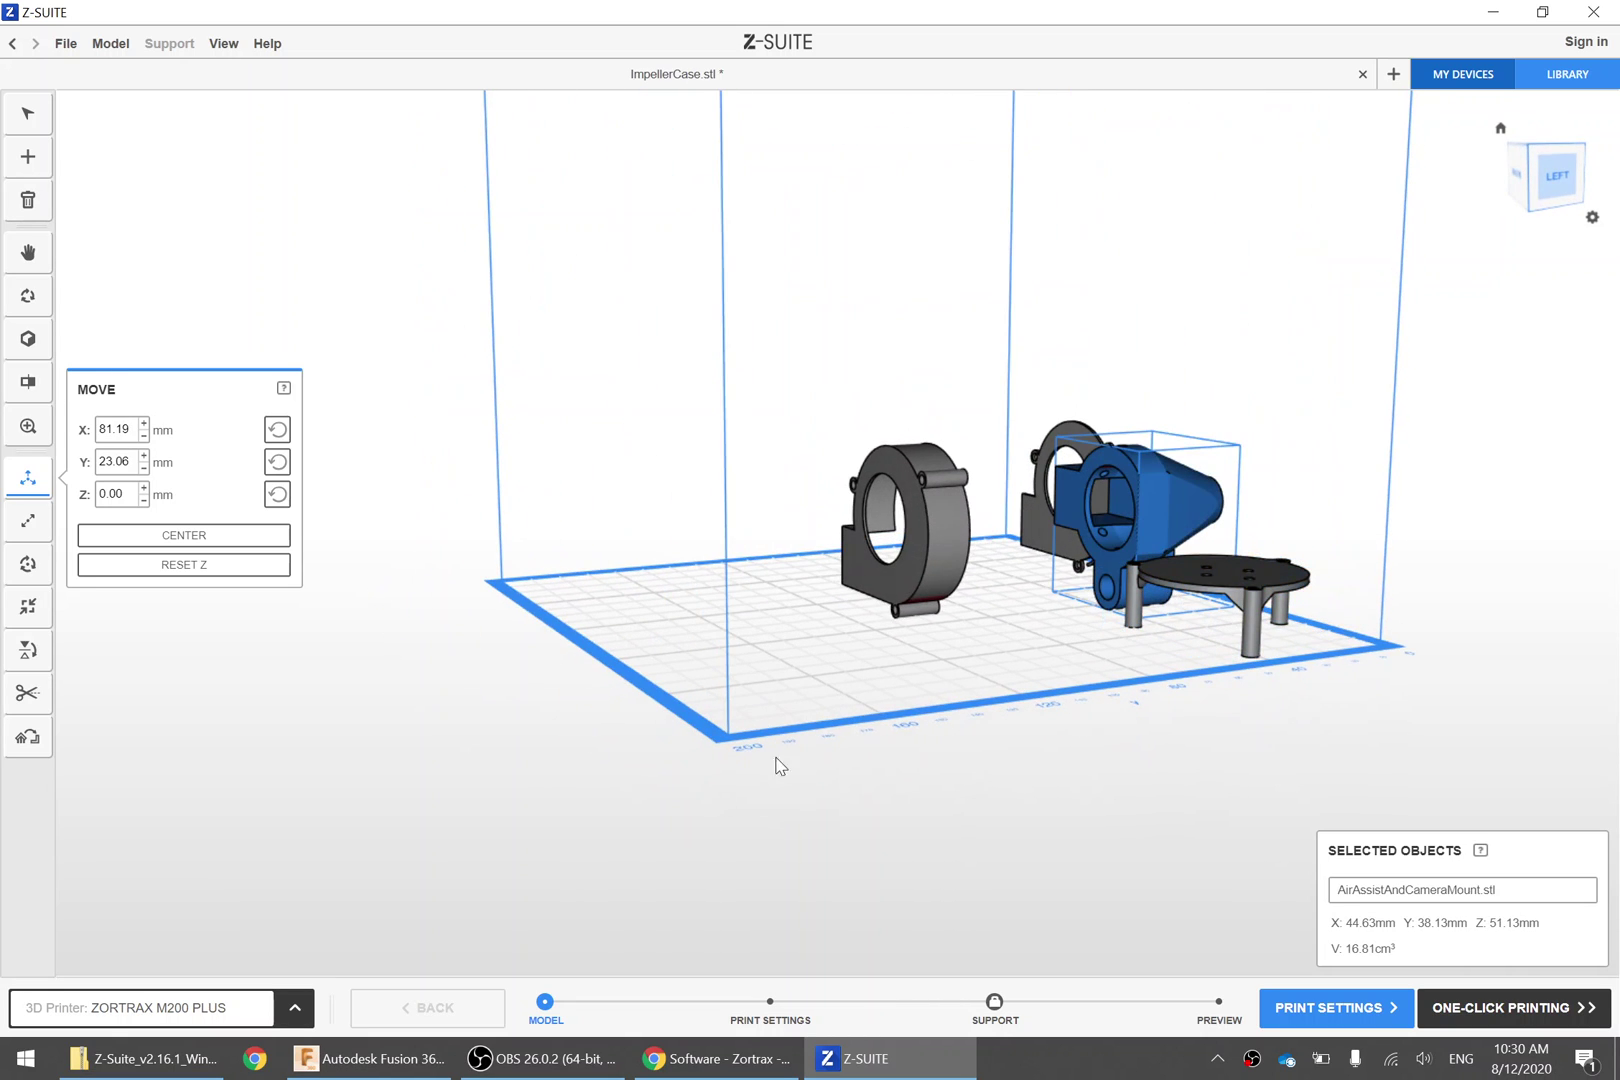
left_click(716, 1058)
In a new tab, search 'overhang' and preview a roof overhang image result
key("ctrl+t")
type("overhan")
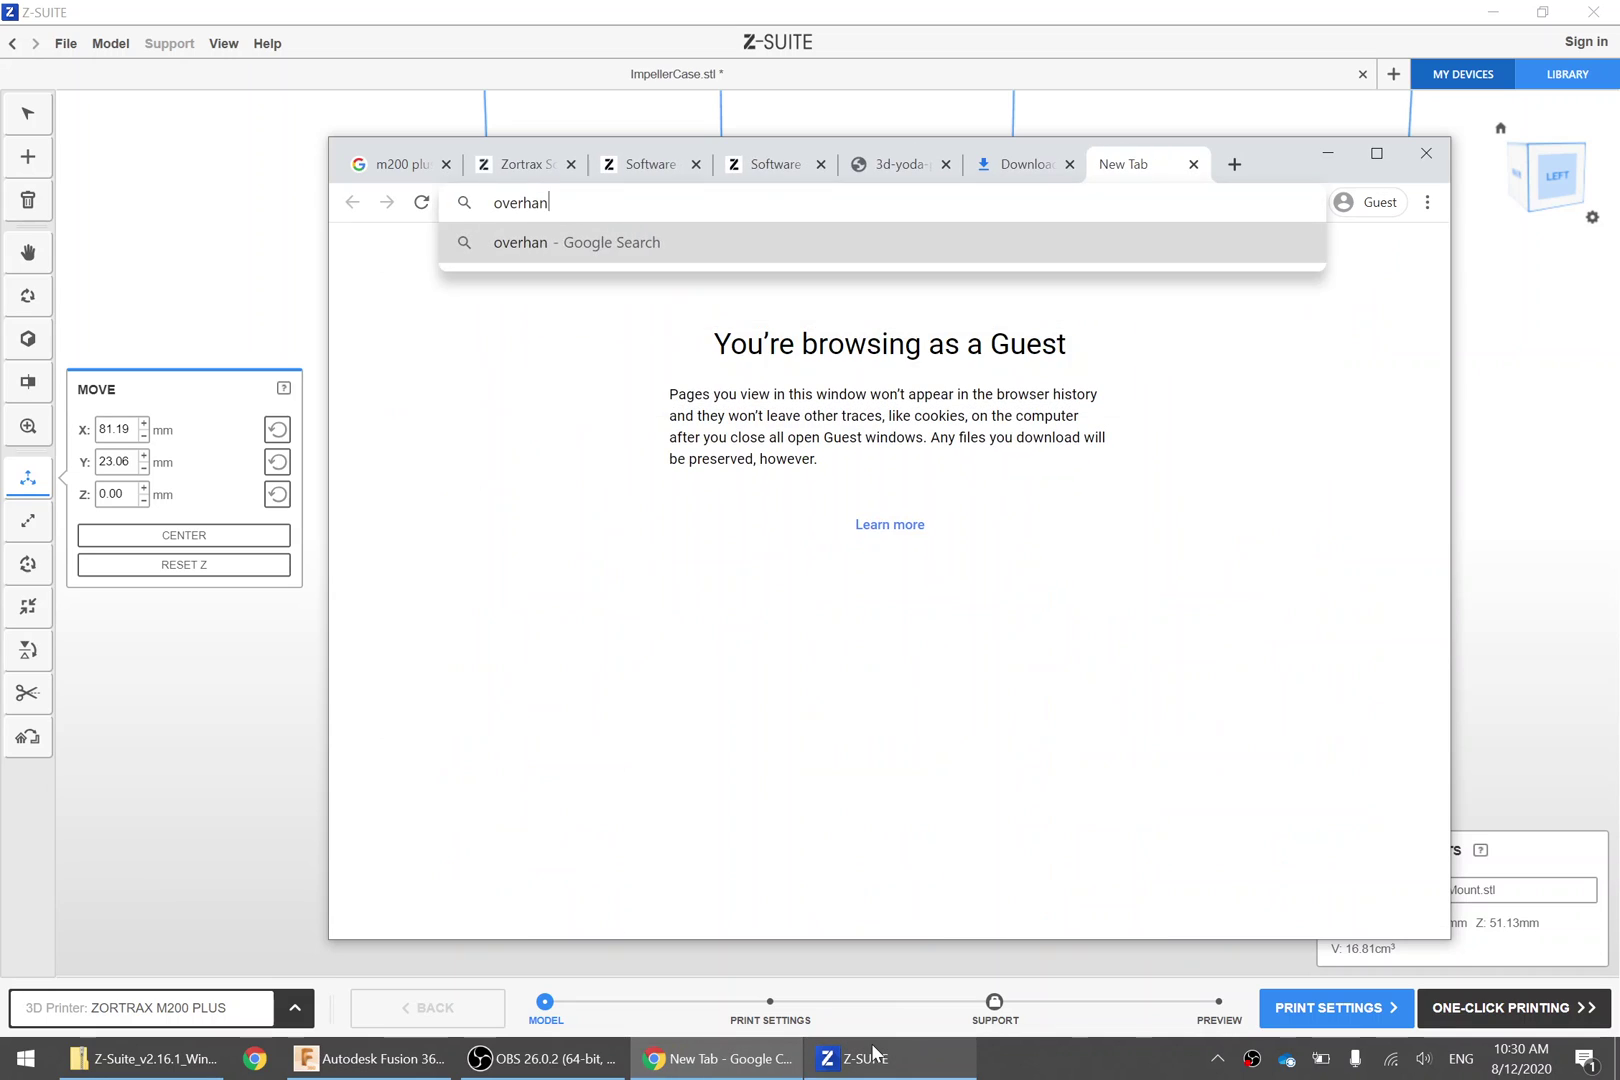
type("g")
key("Return")
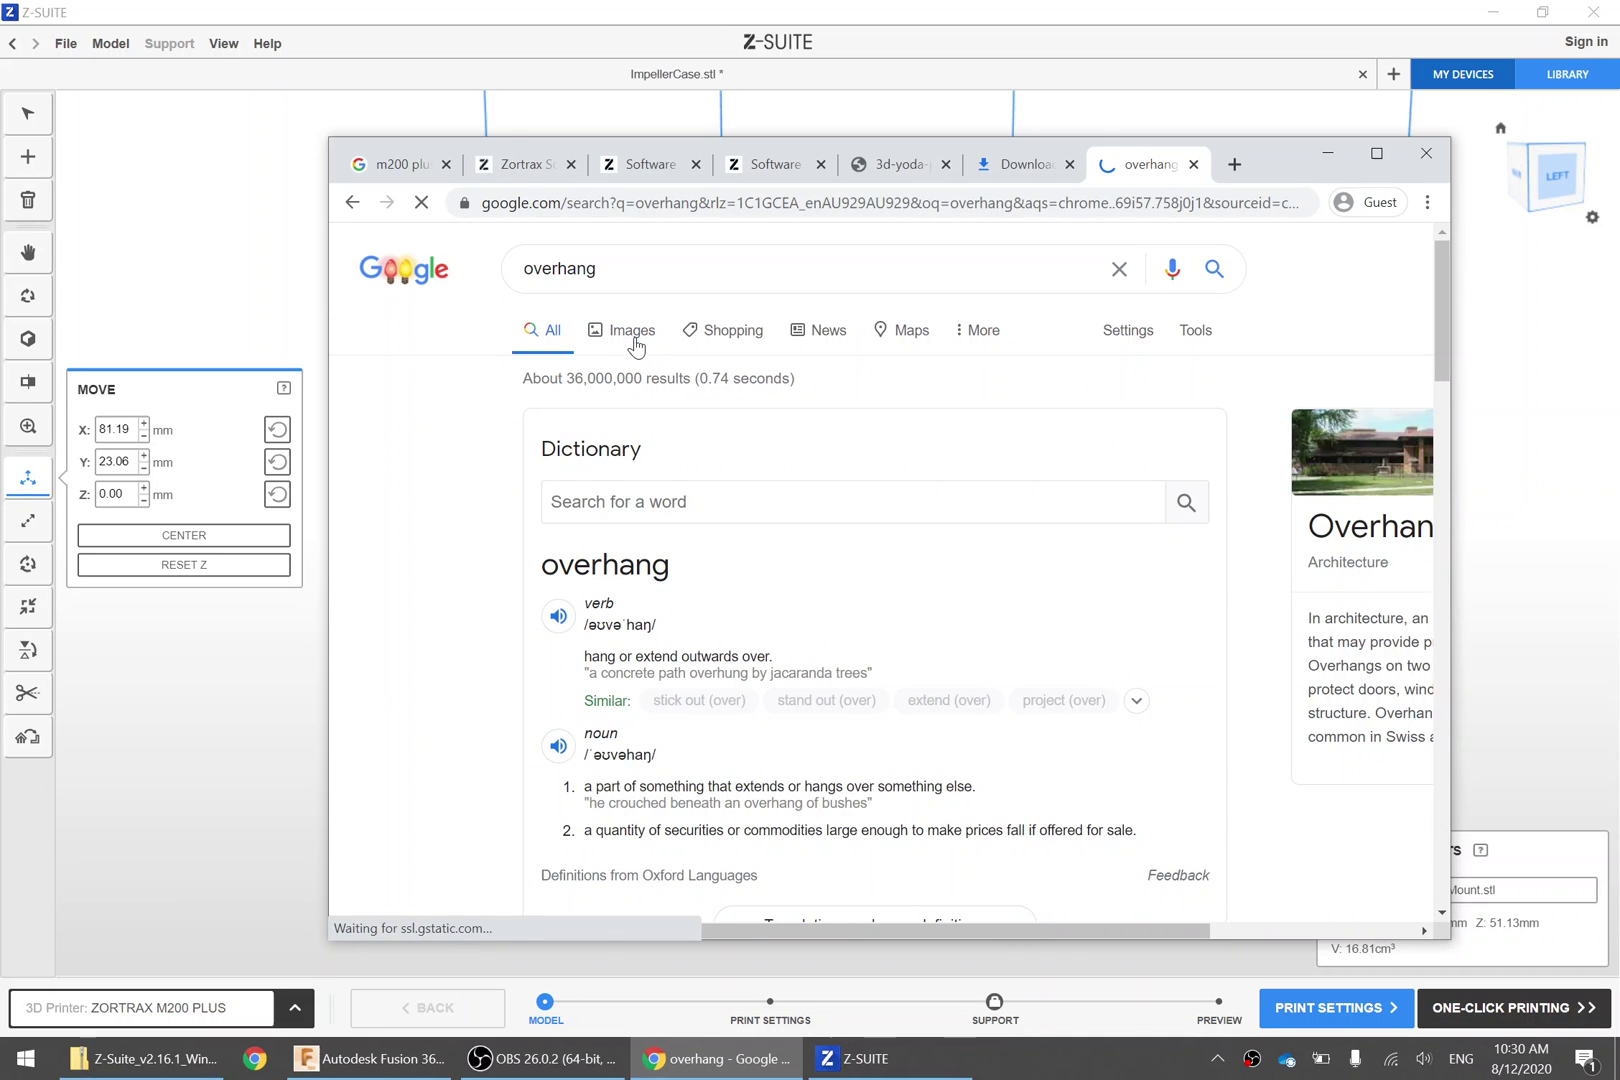
left_click(636, 332)
scroll(578, 510, "down", 1)
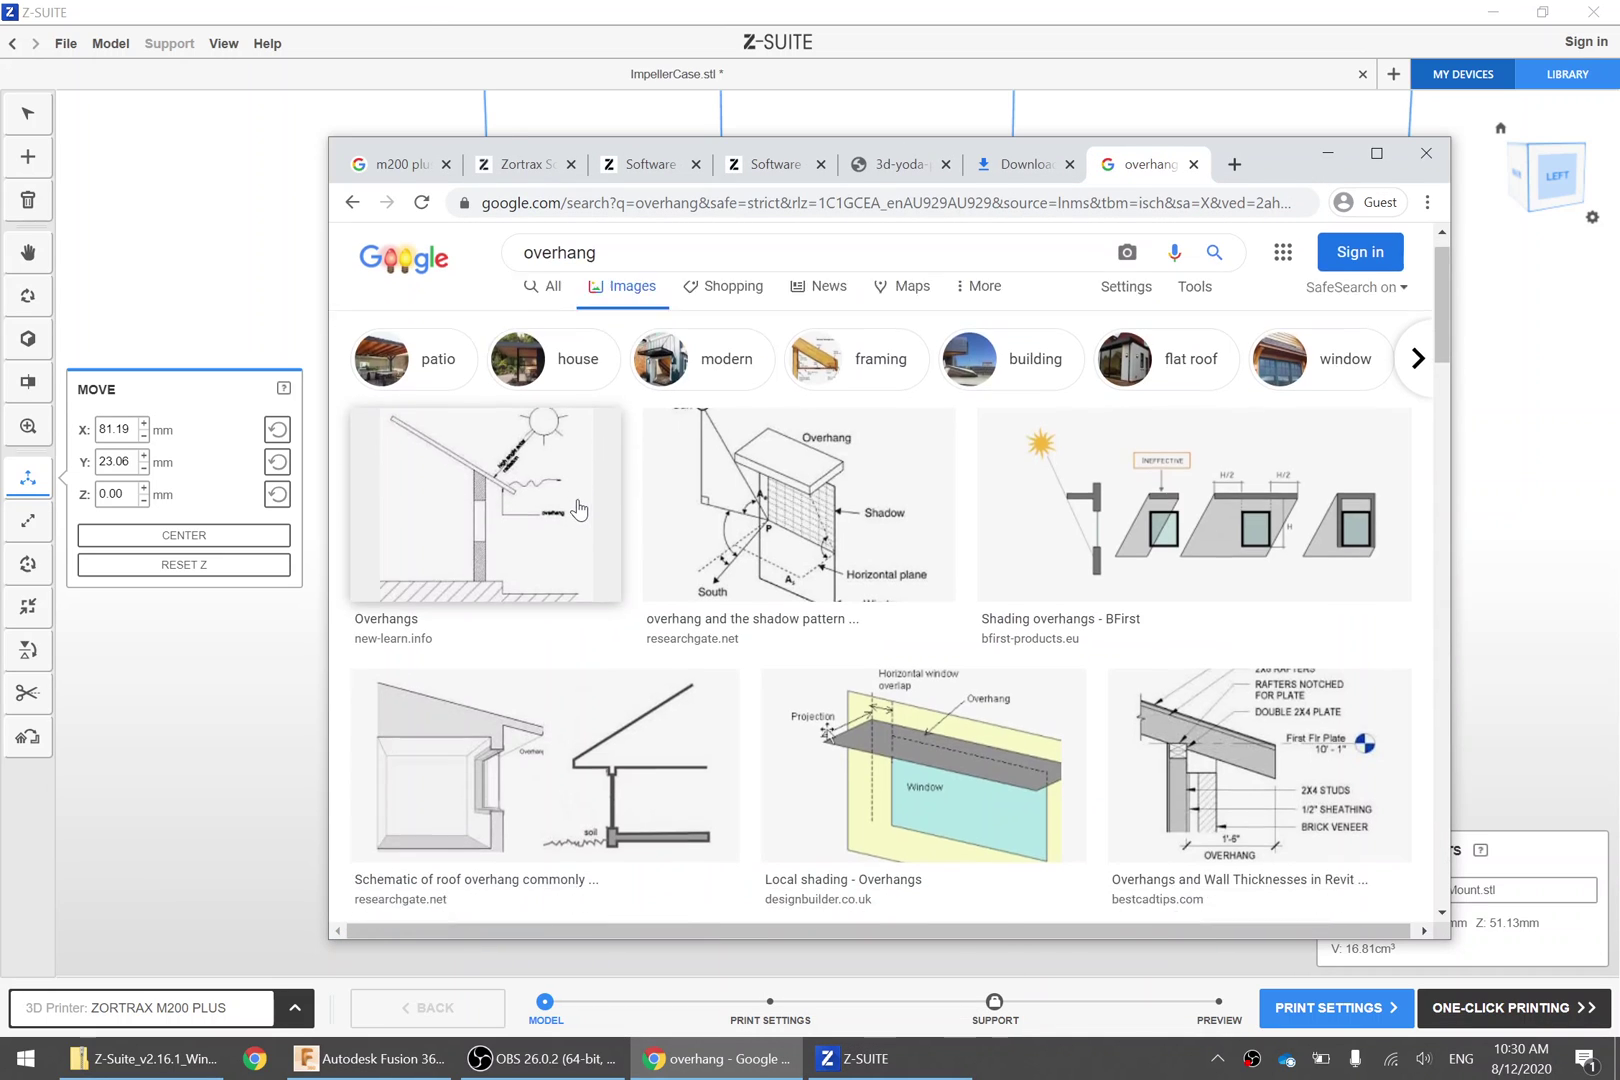
scroll(578, 510, "down", 2)
scroll(524, 712, "up", 1)
left_click(523, 715)
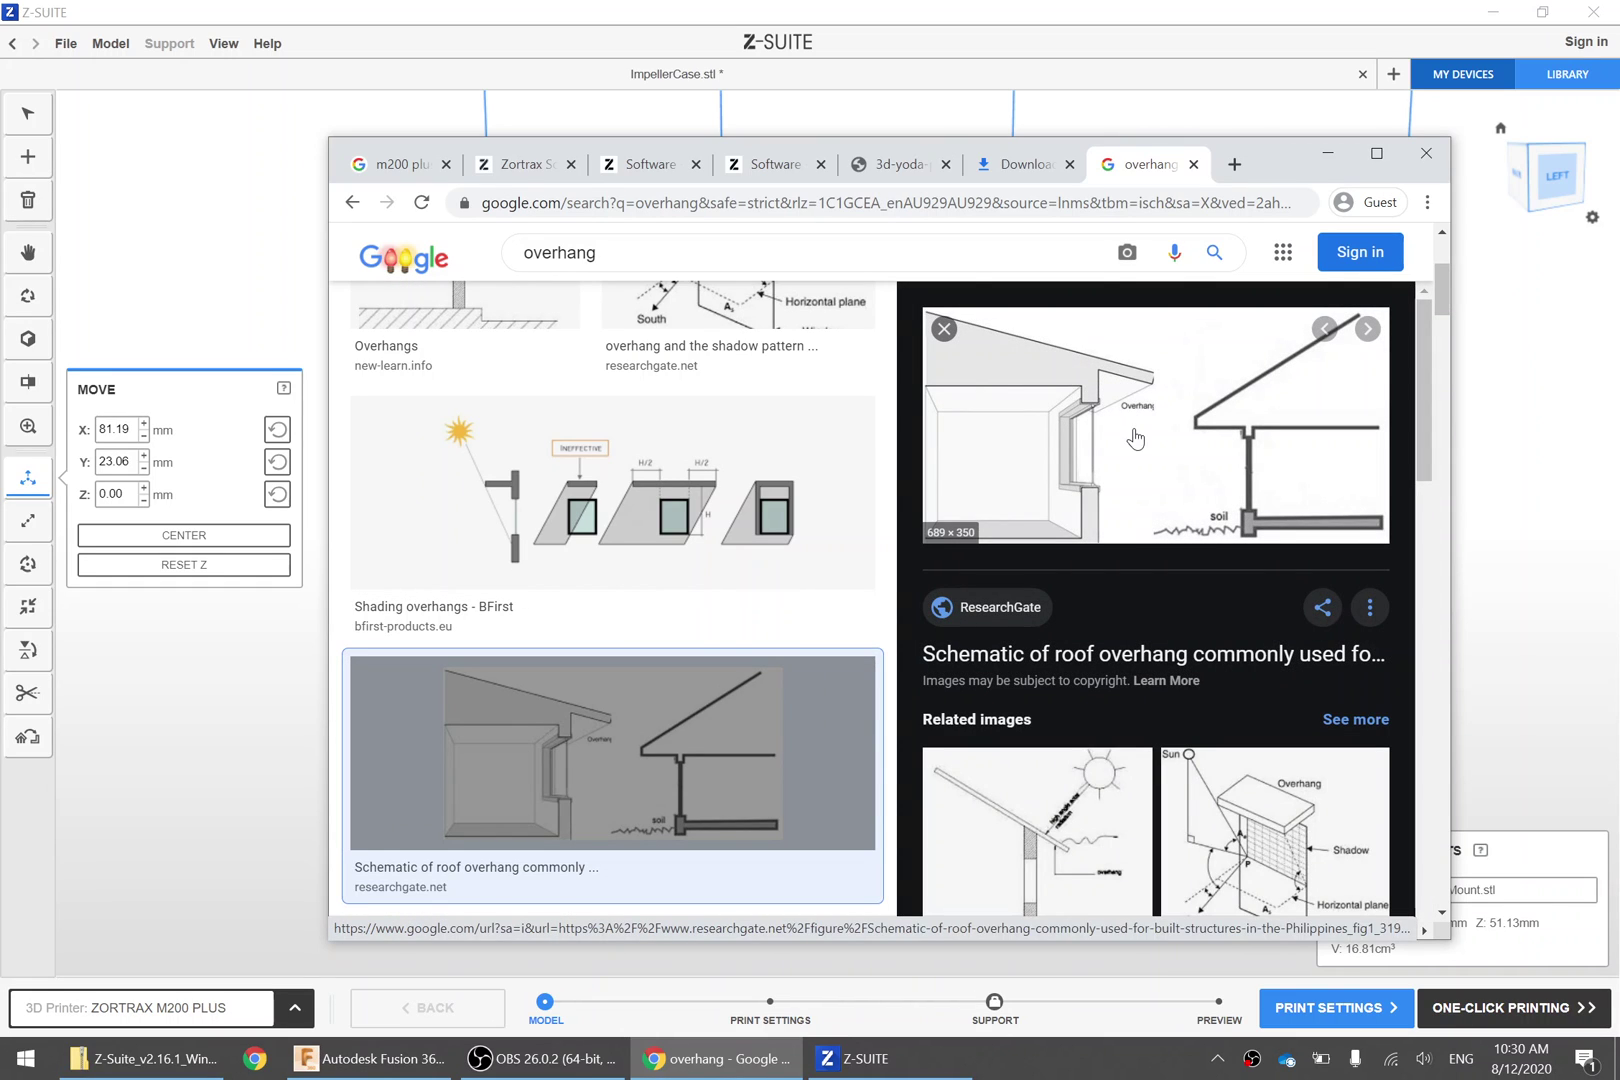
Refine the search to 'overhang 3d print' and preview the medium.com failed overhang example
scroll(1110, 475, "up", 3)
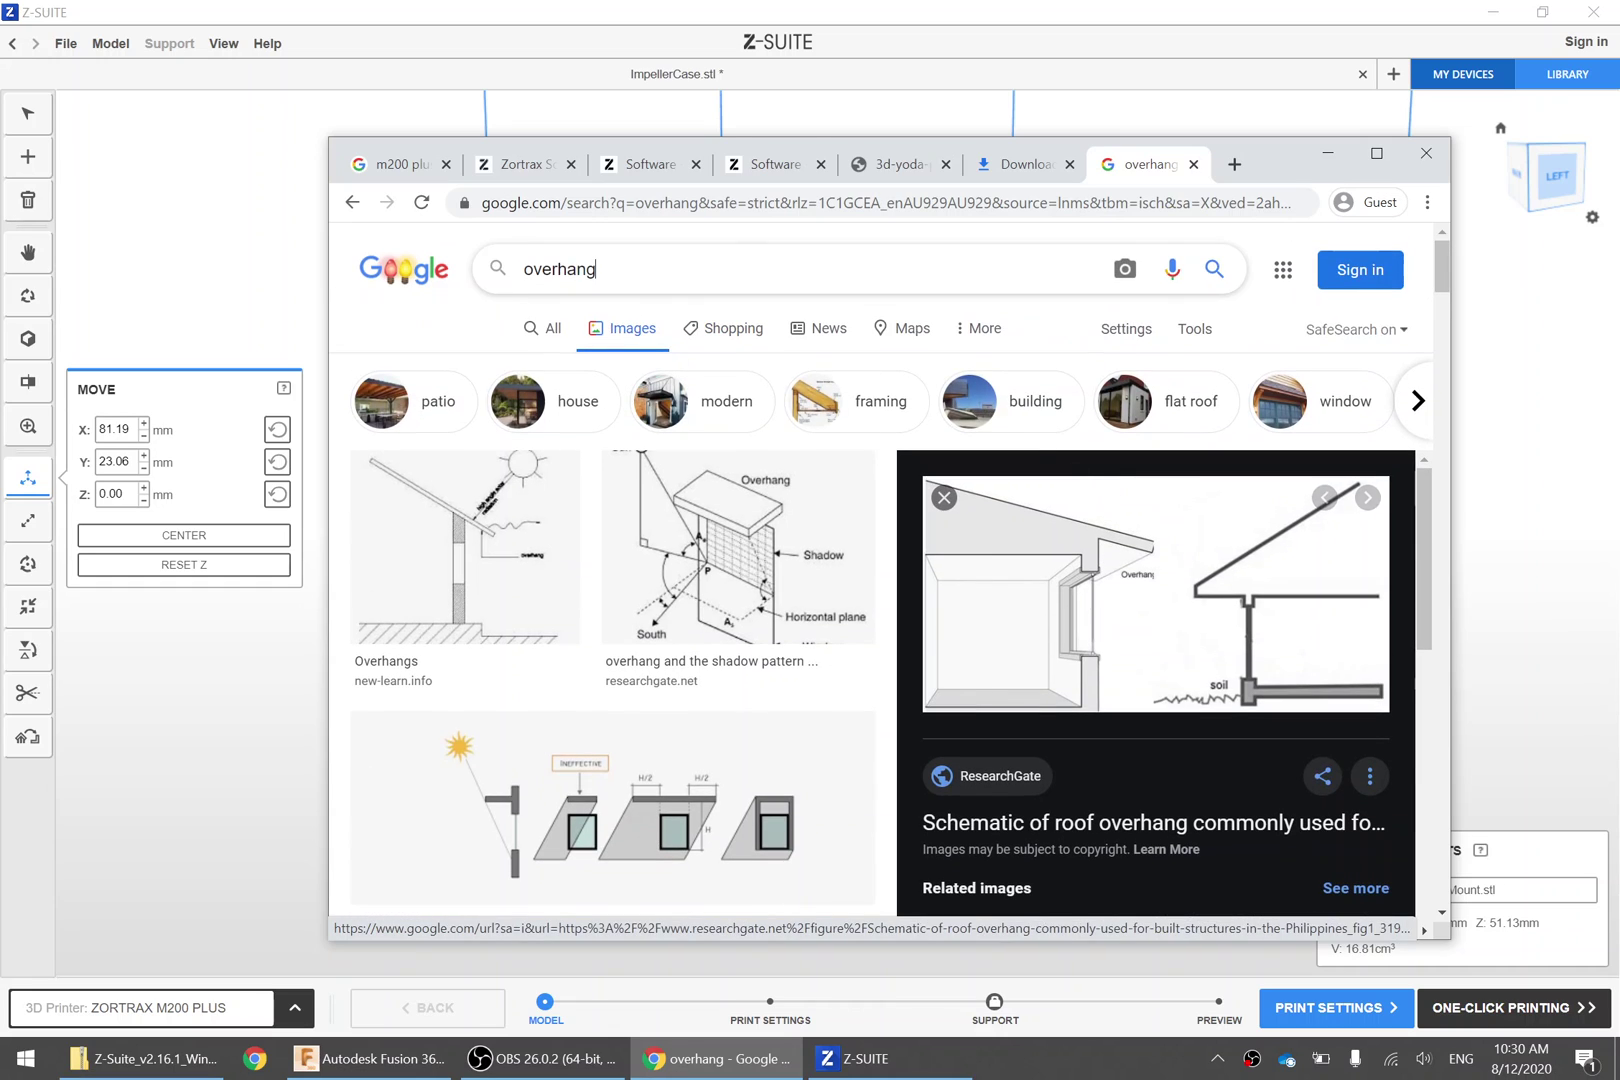
type("3d print")
key("Return")
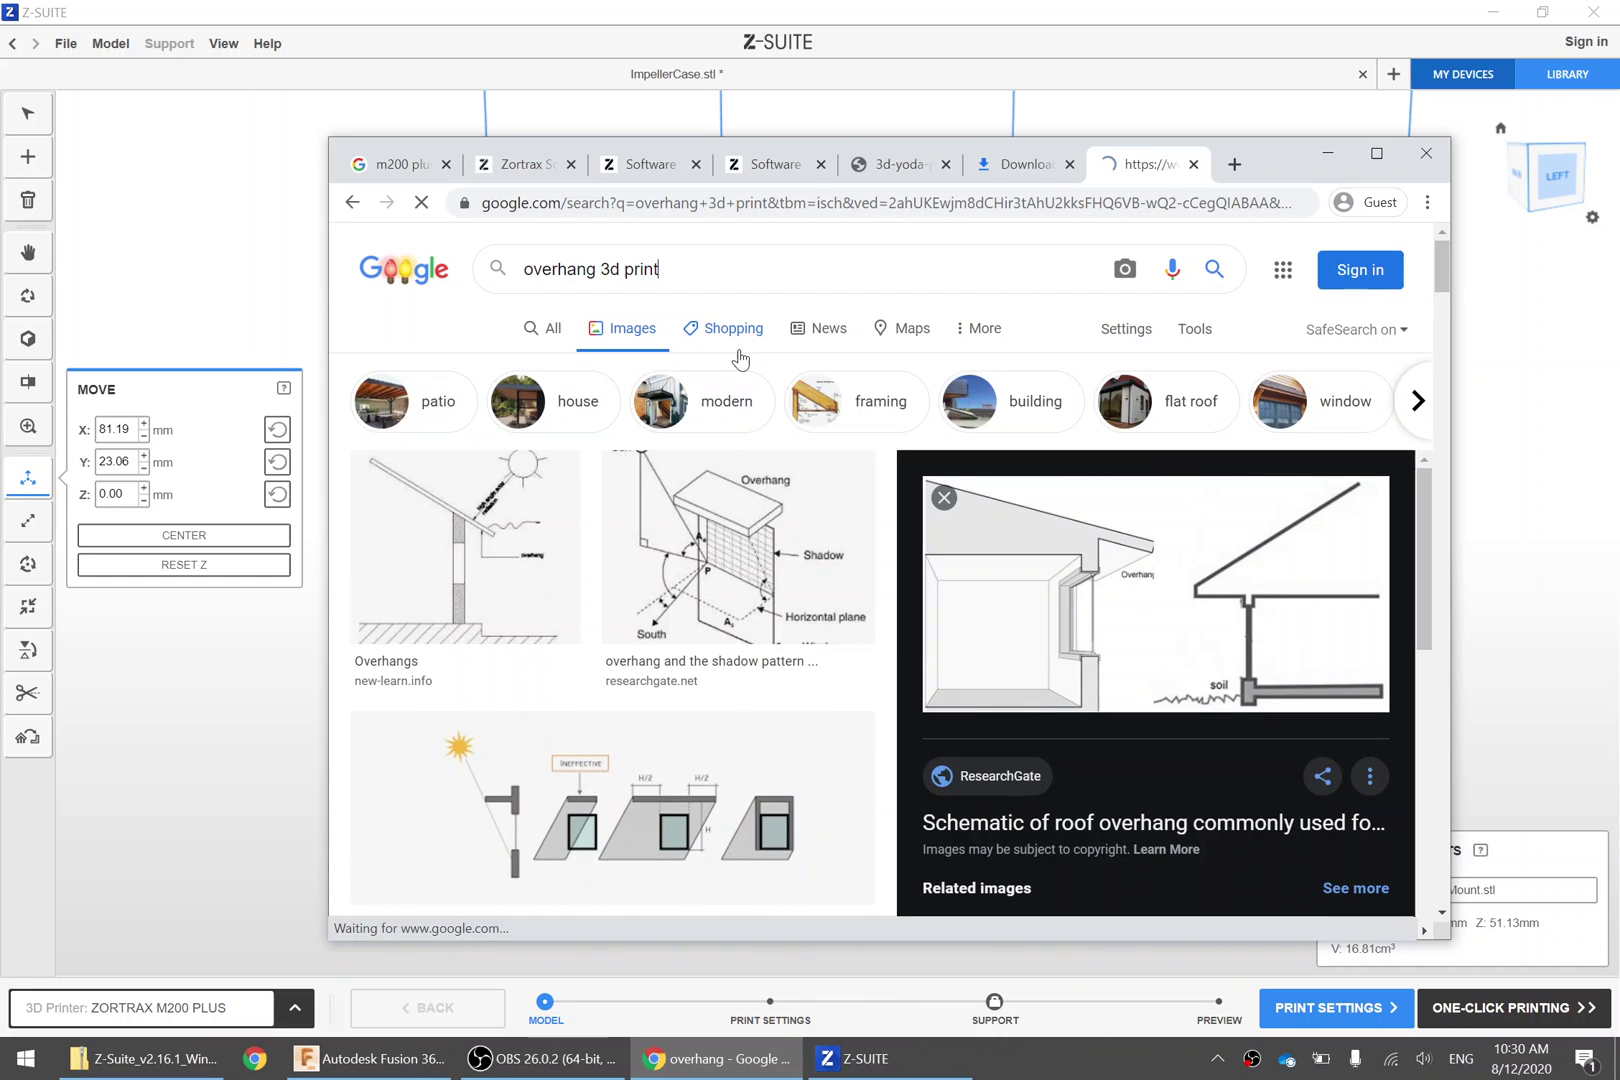
scroll(629, 401, "down", 2)
left_click(600, 470)
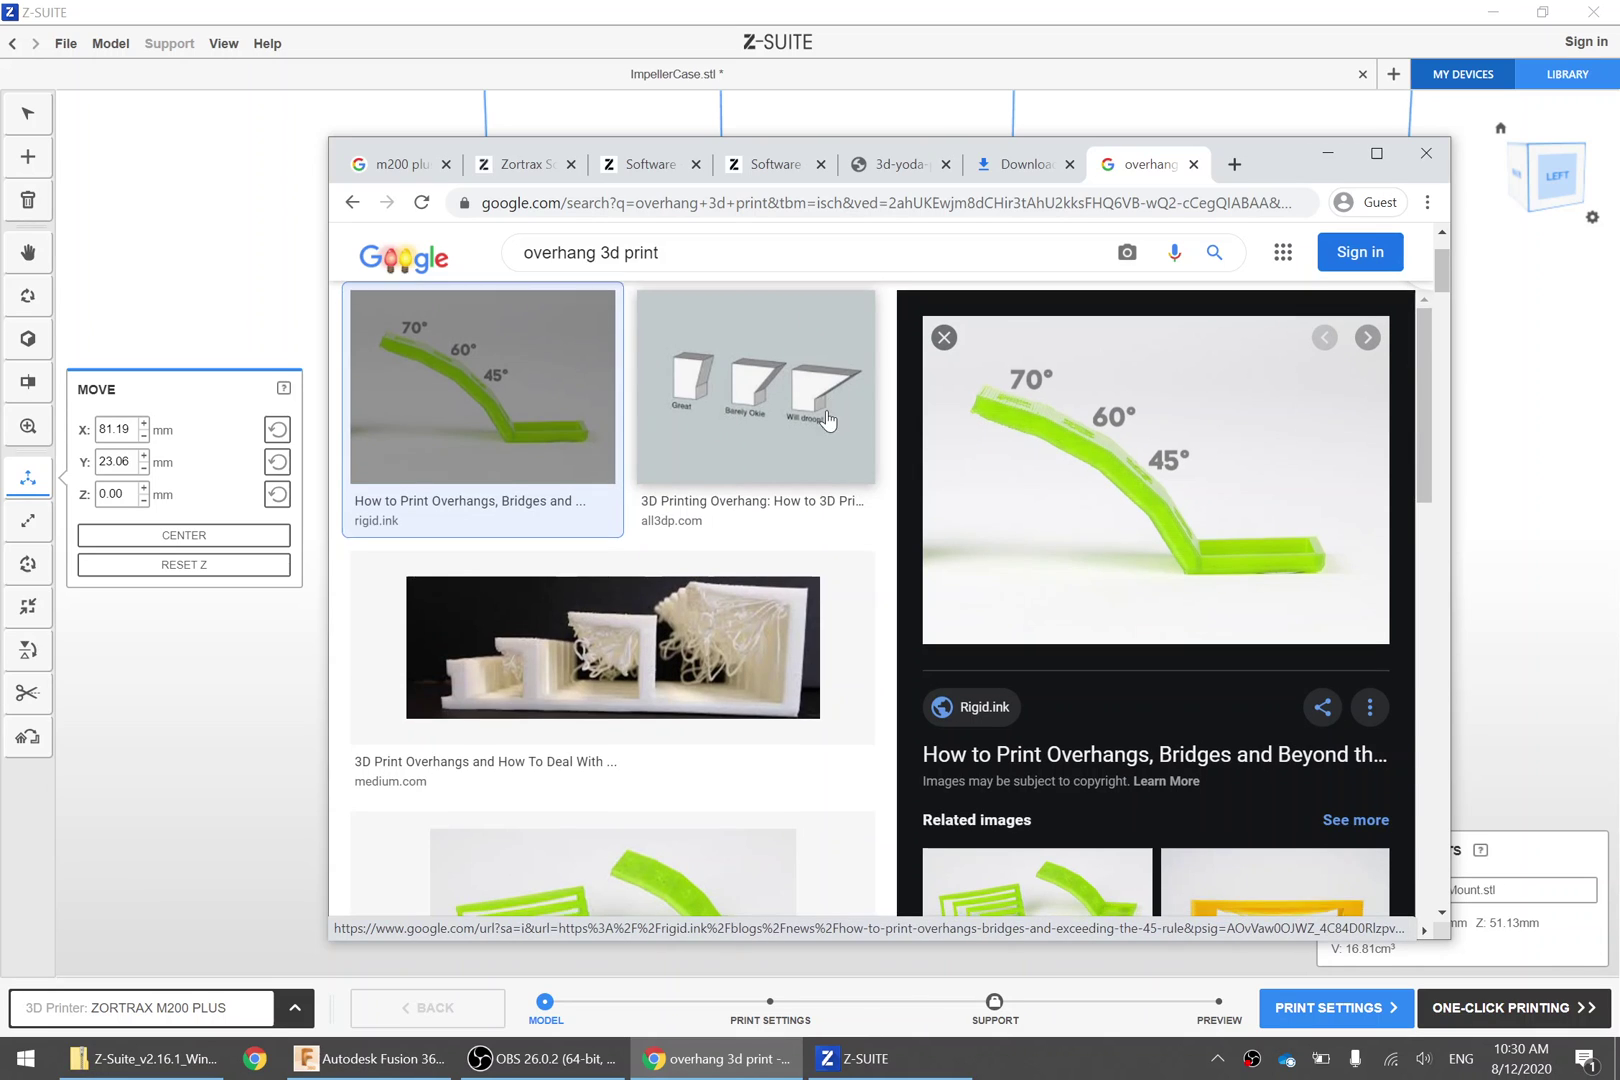
scroll(660, 425, "down", 3)
left_click(663, 348)
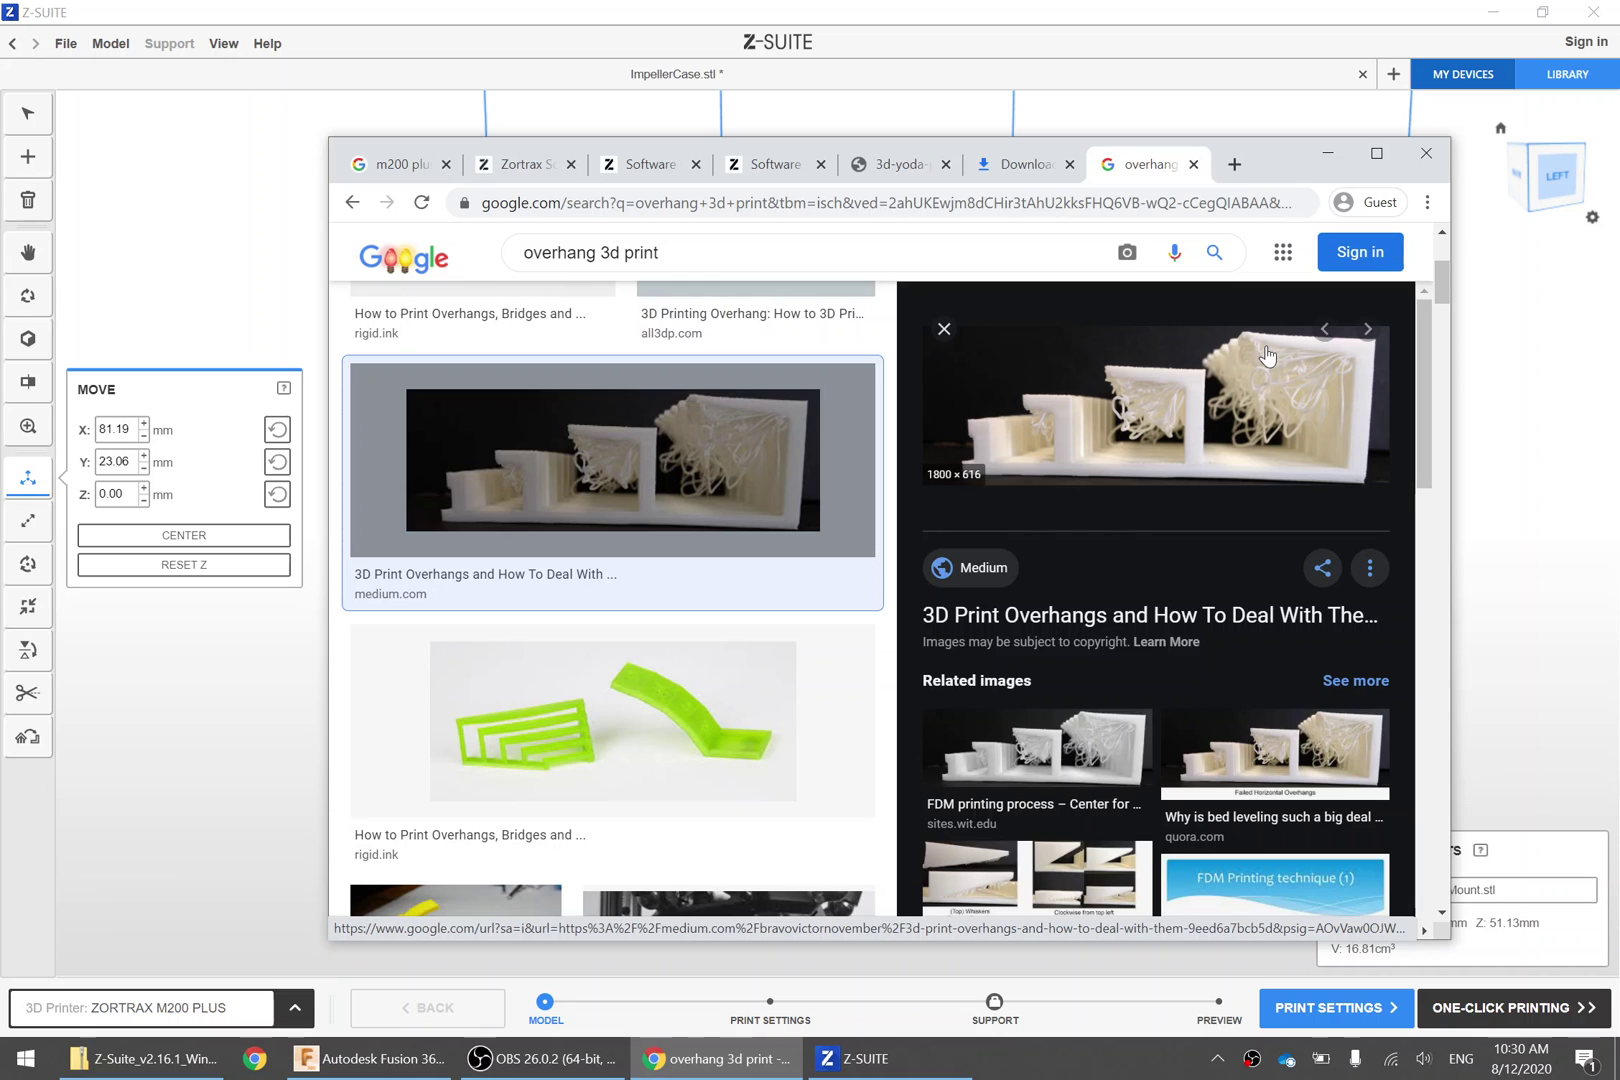
Back in Z-SUITE, lay the motor base plate flat using Place by face
left_click(886, 10)
right_click_drag(1007, 688, 1176, 652)
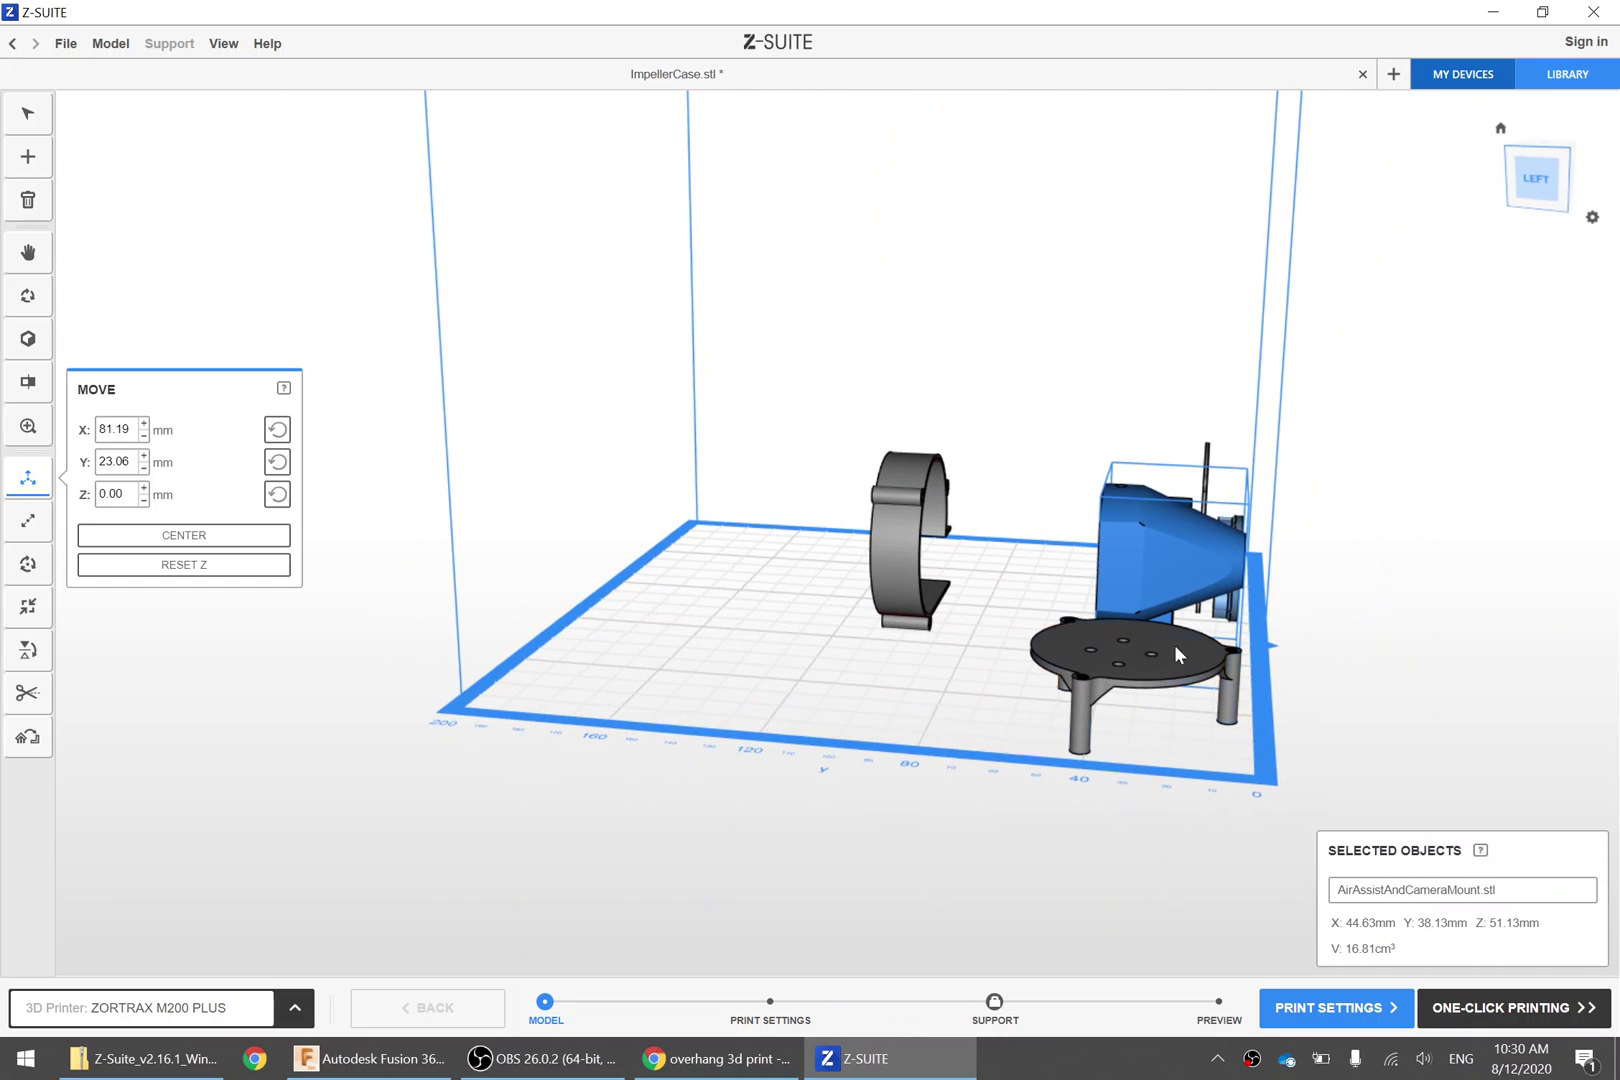
left_click(1108, 688)
right_click_drag(878, 752, 1208, 566)
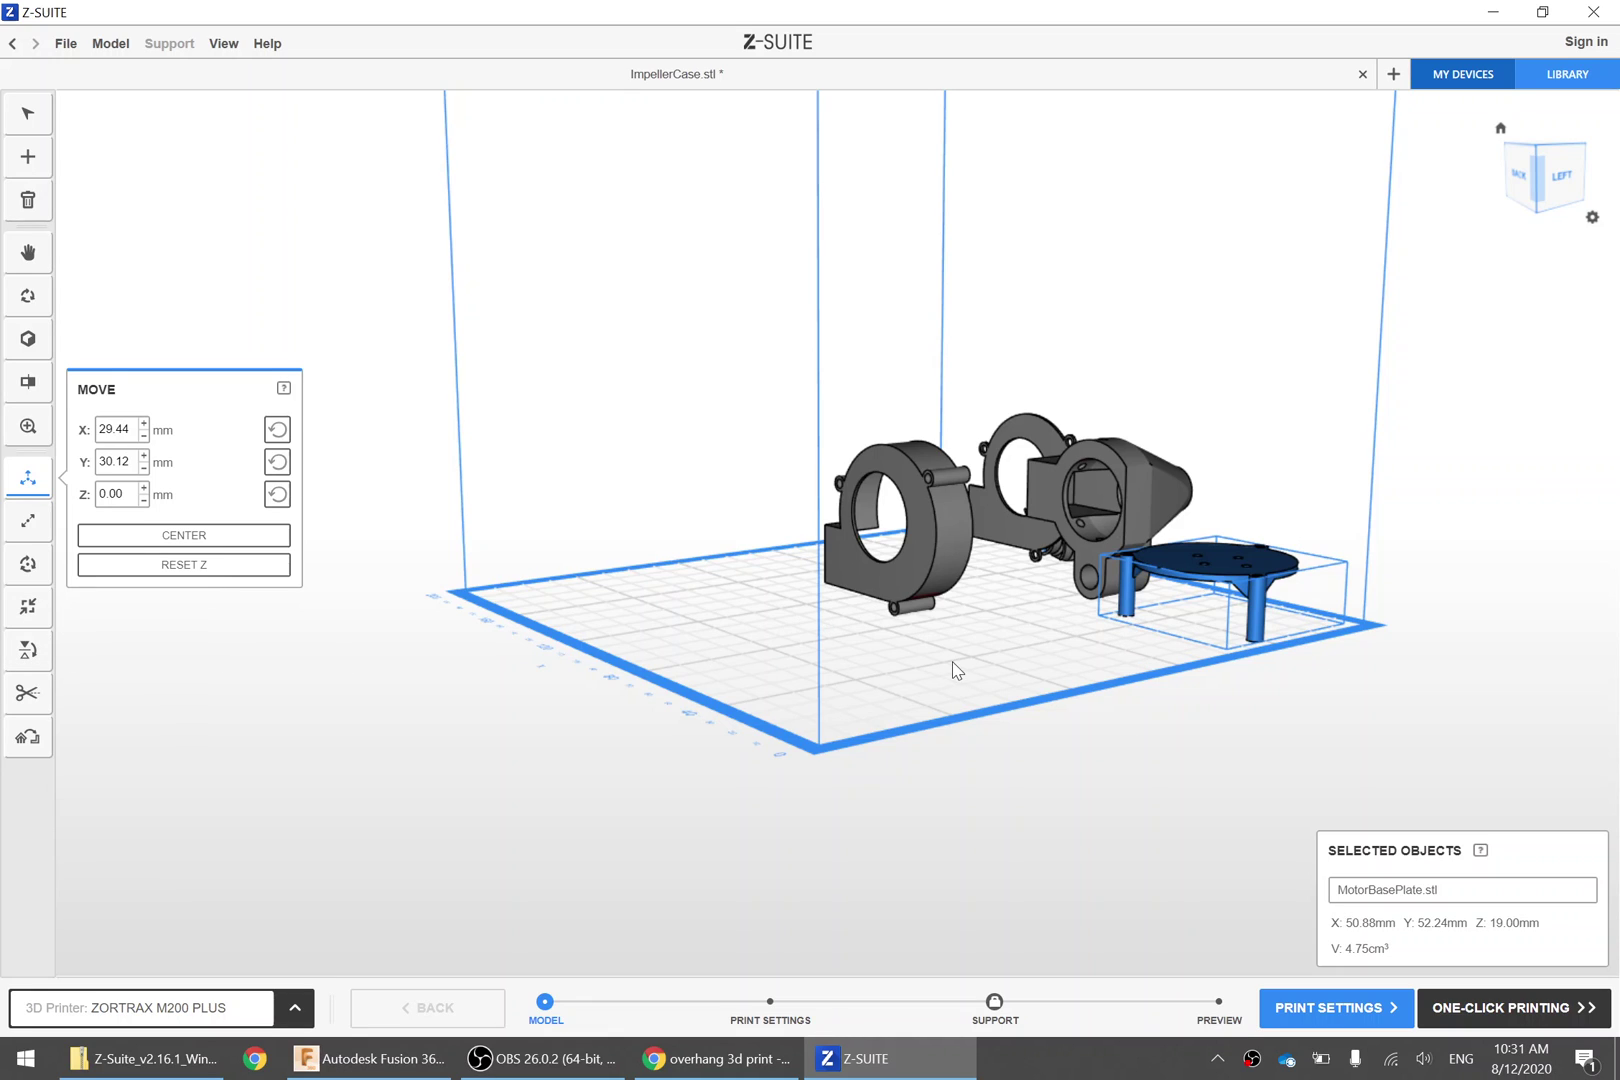
left_click(26, 652)
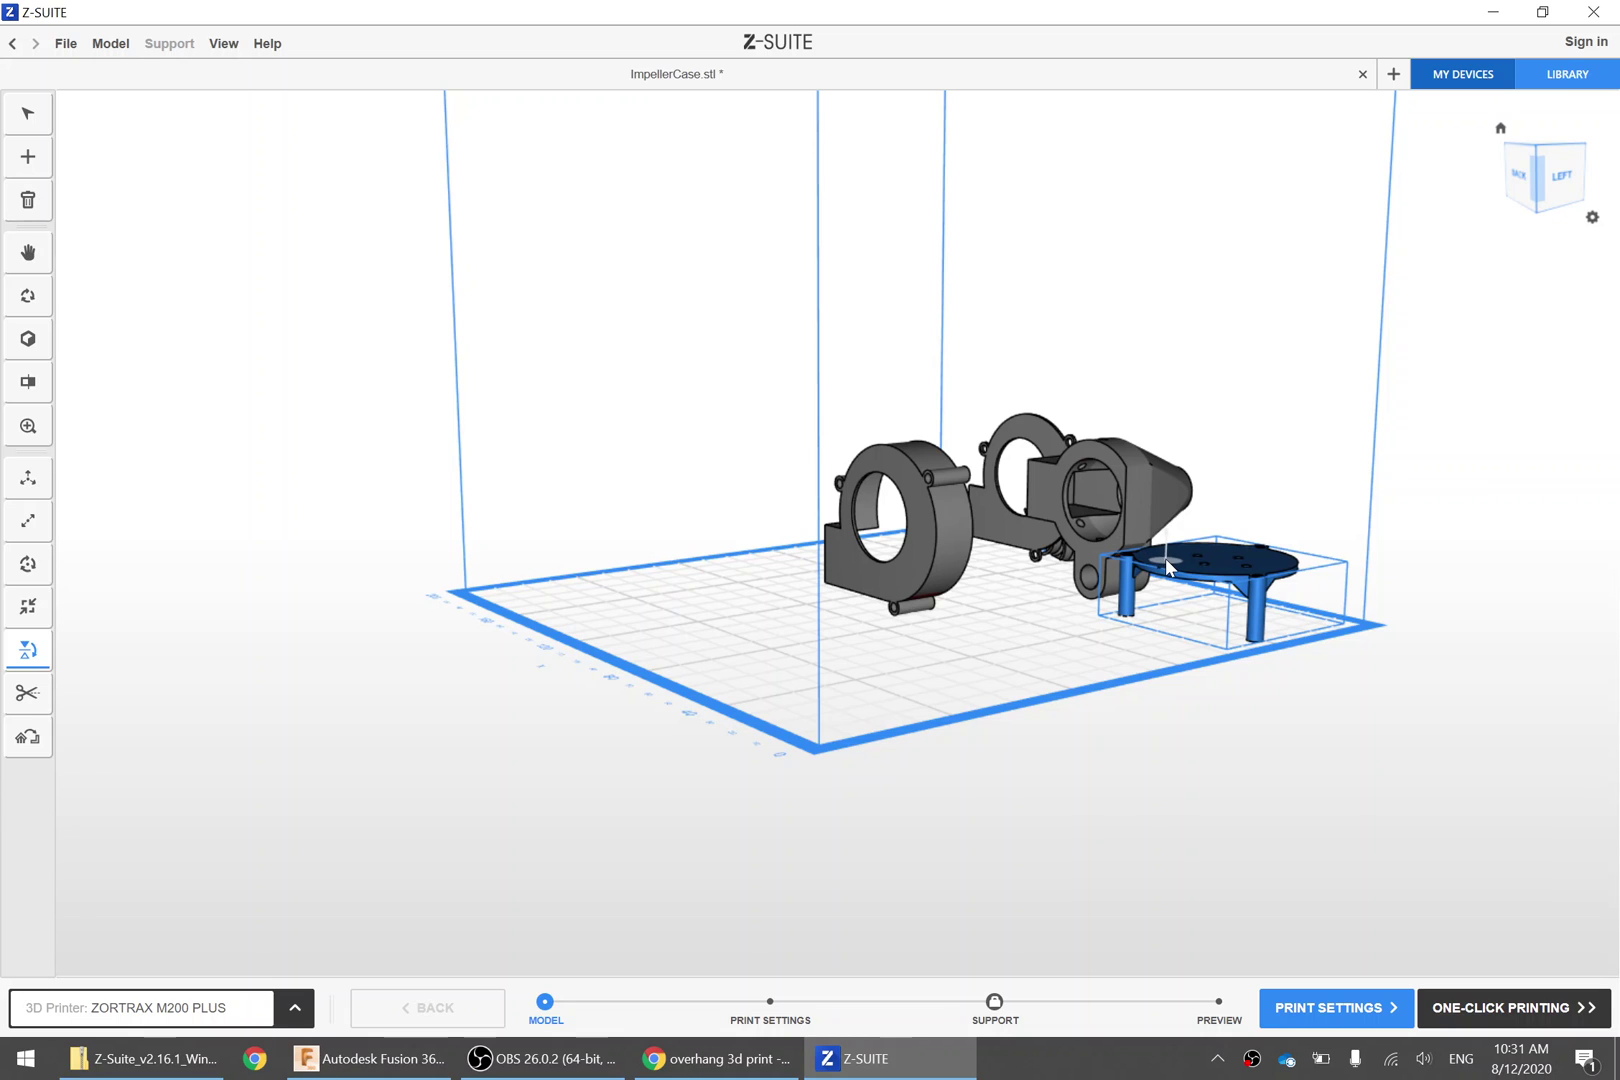
left_click(1168, 565)
right_click_drag(1002, 669, 1122, 694)
scroll(1238, 515, "up", 5)
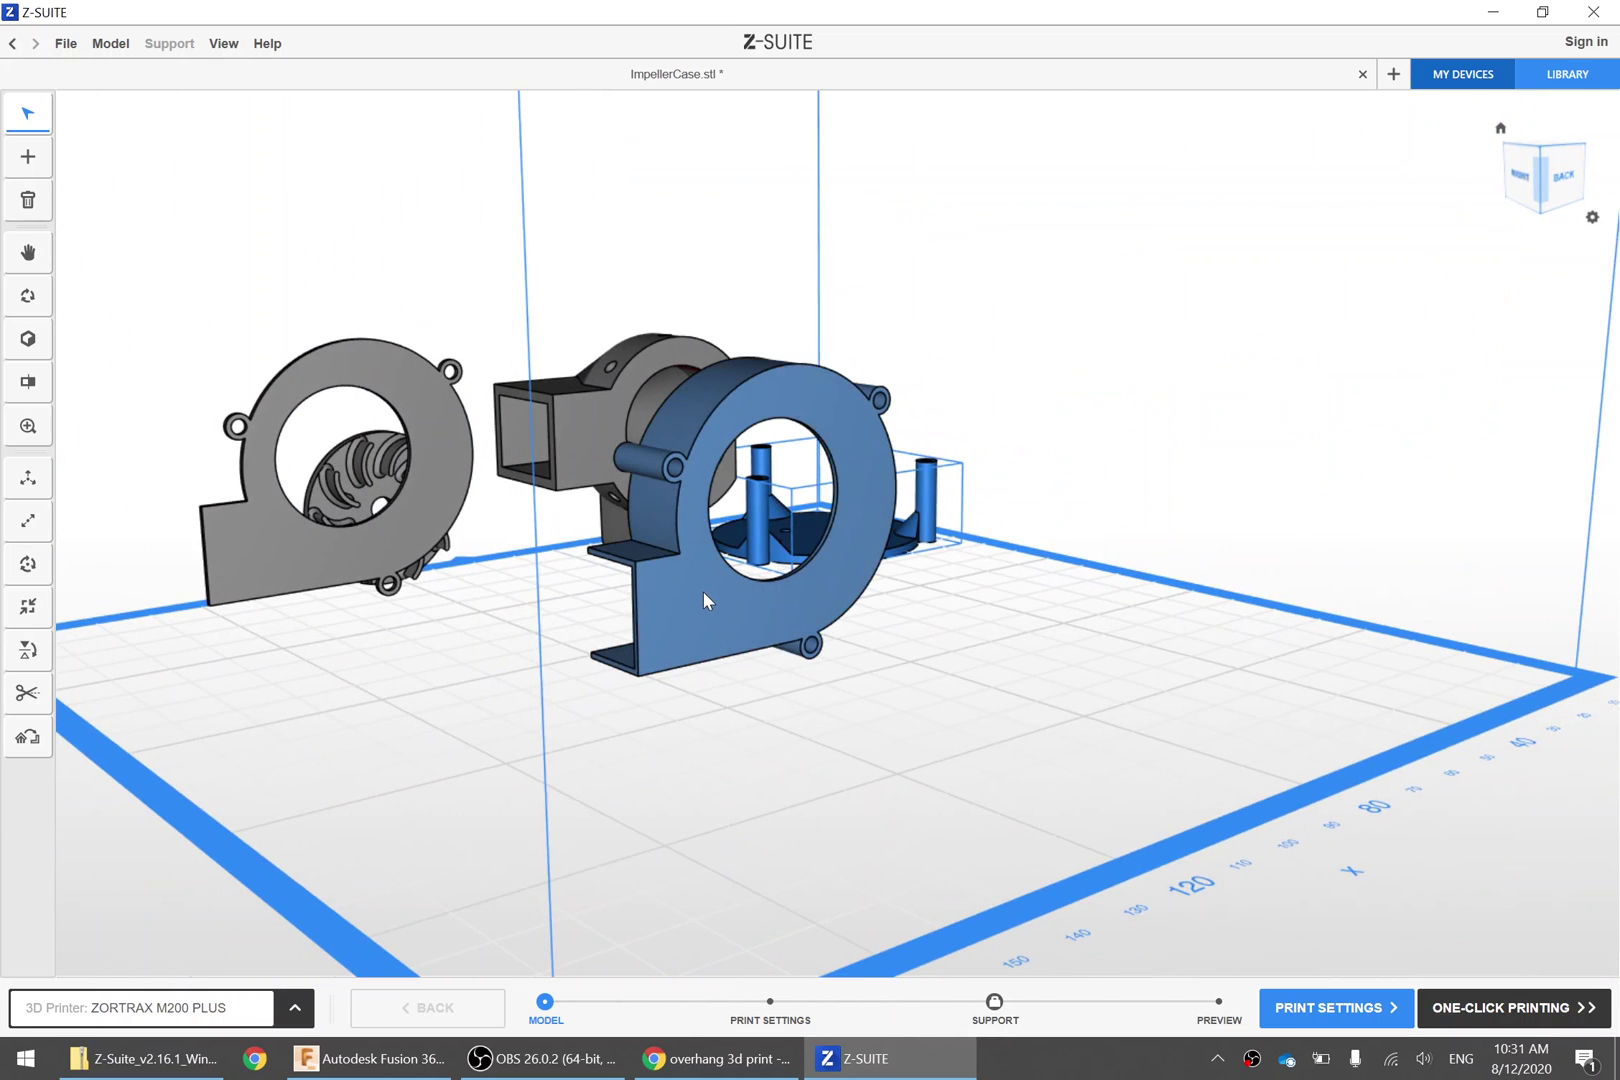
Lay the impeller case flat on its flat face
left_click(702, 591)
right_click_drag(705, 680, 716, 640)
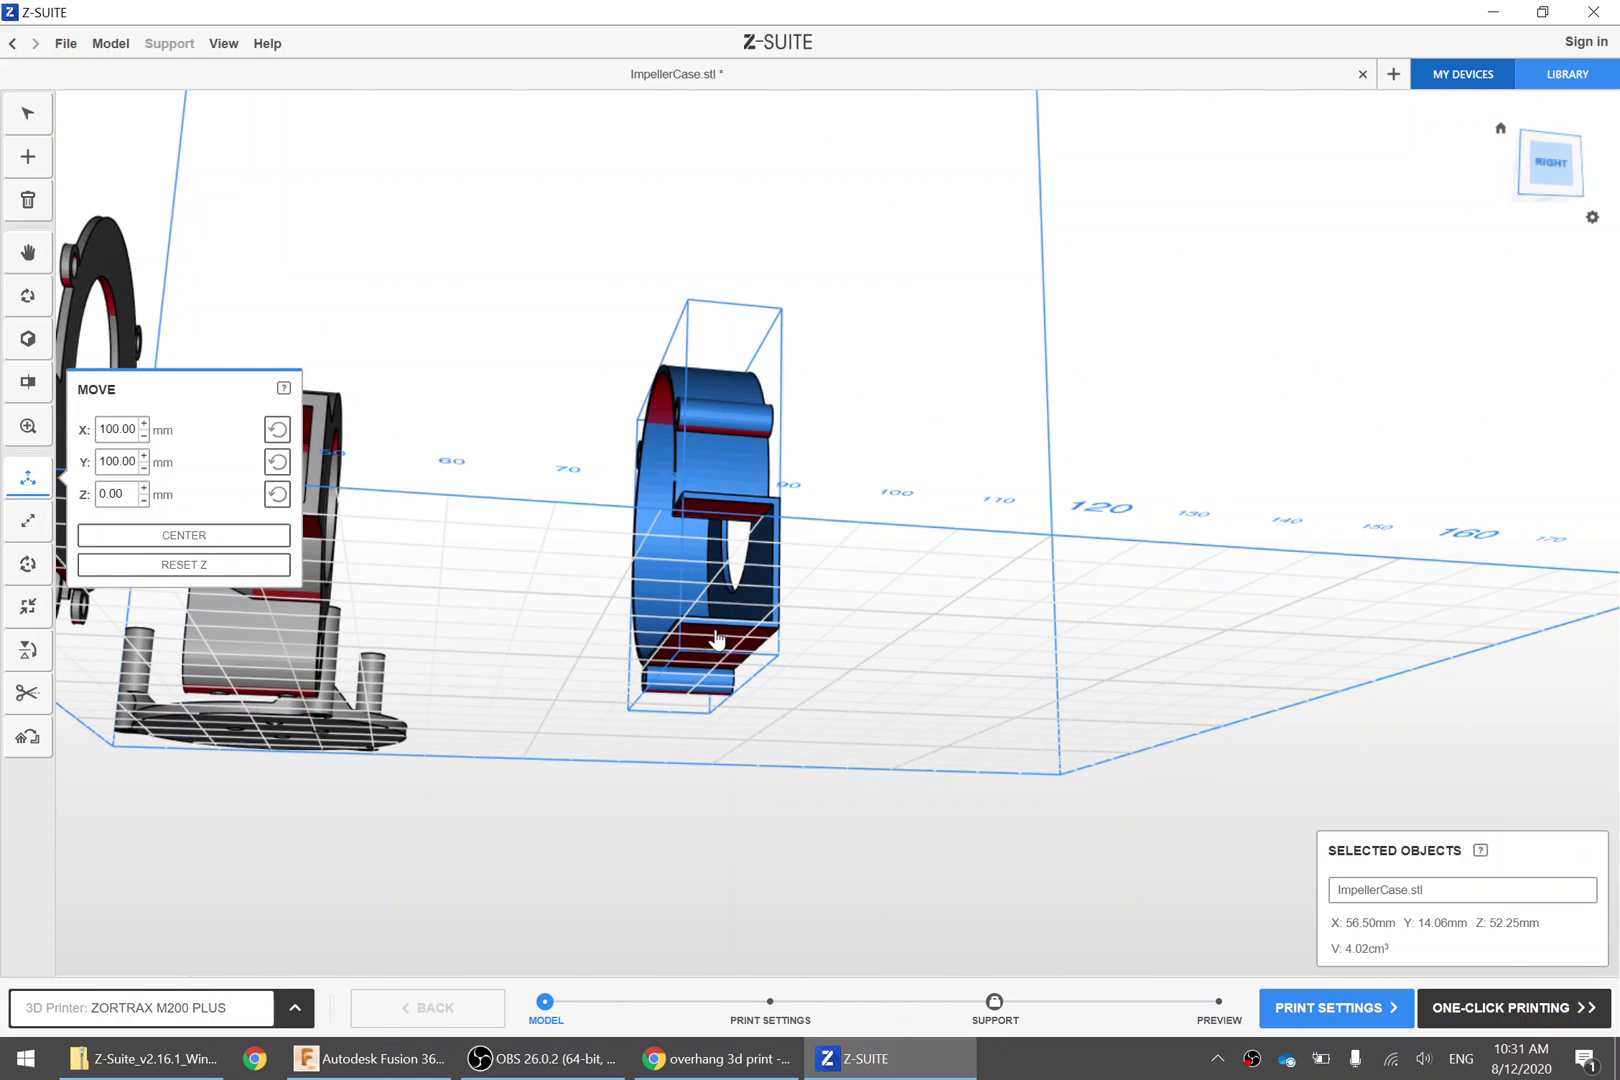
right_click_drag(590, 638, 727, 733)
right_click_drag(733, 722, 1065, 518)
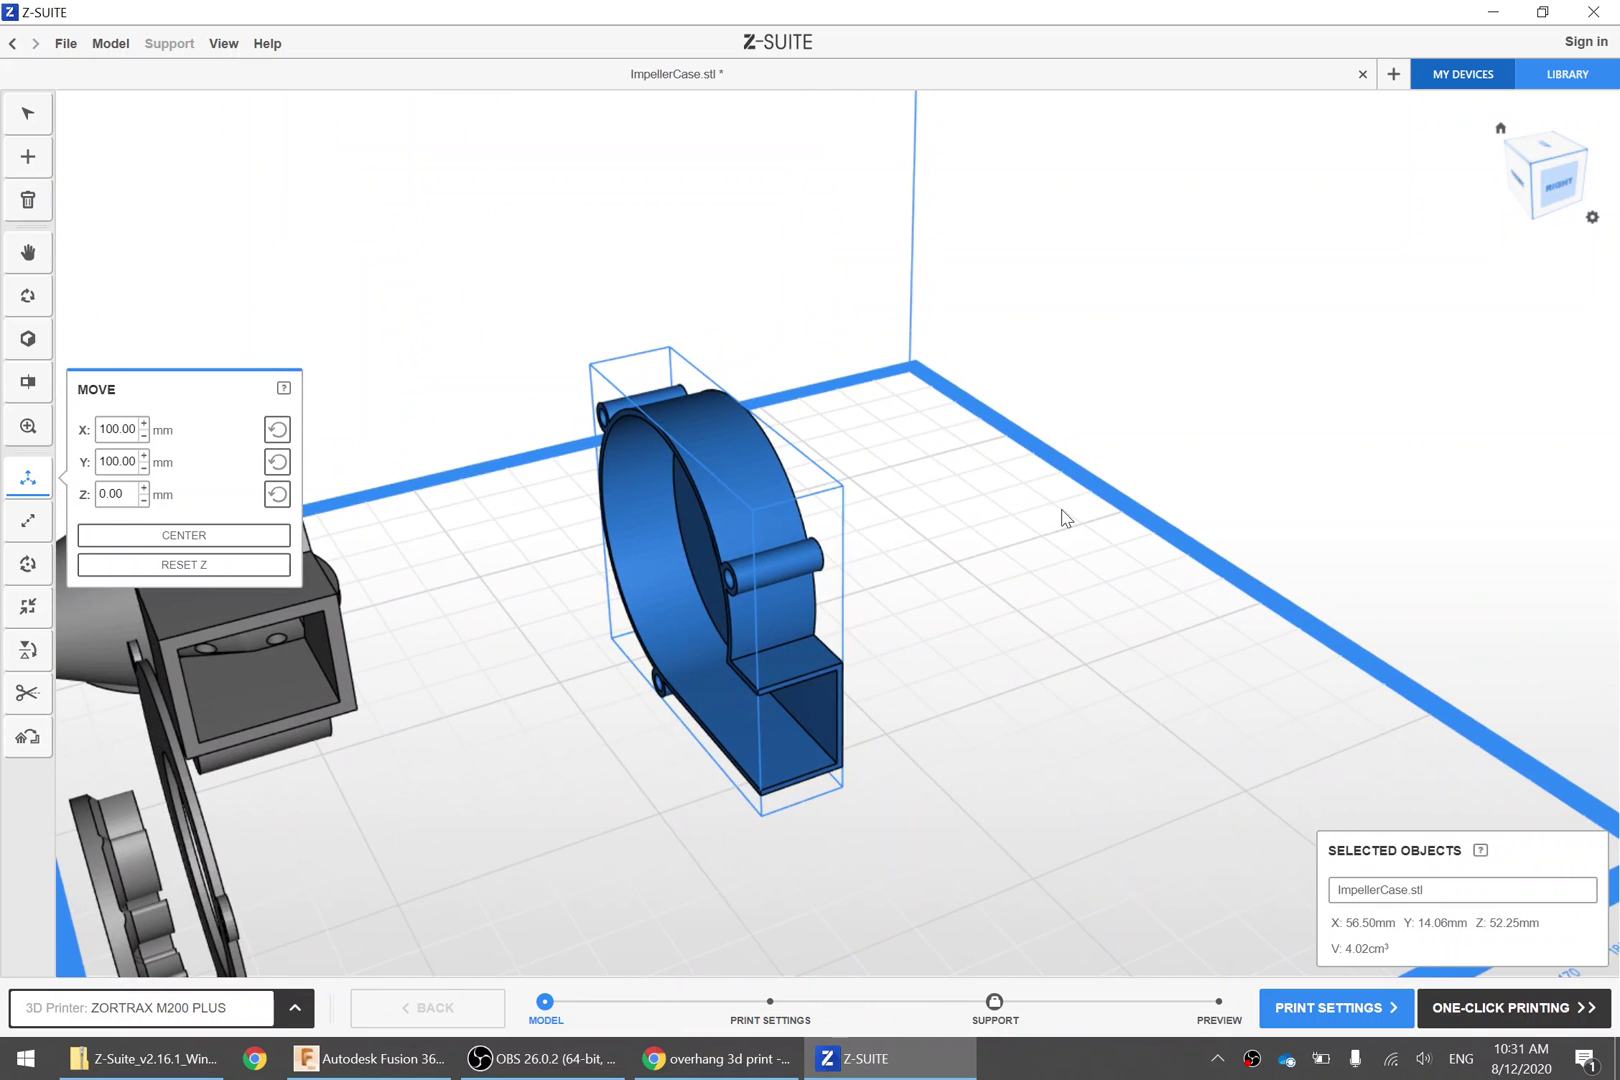
left_click(35, 650)
right_click_drag(1023, 705, 814, 698)
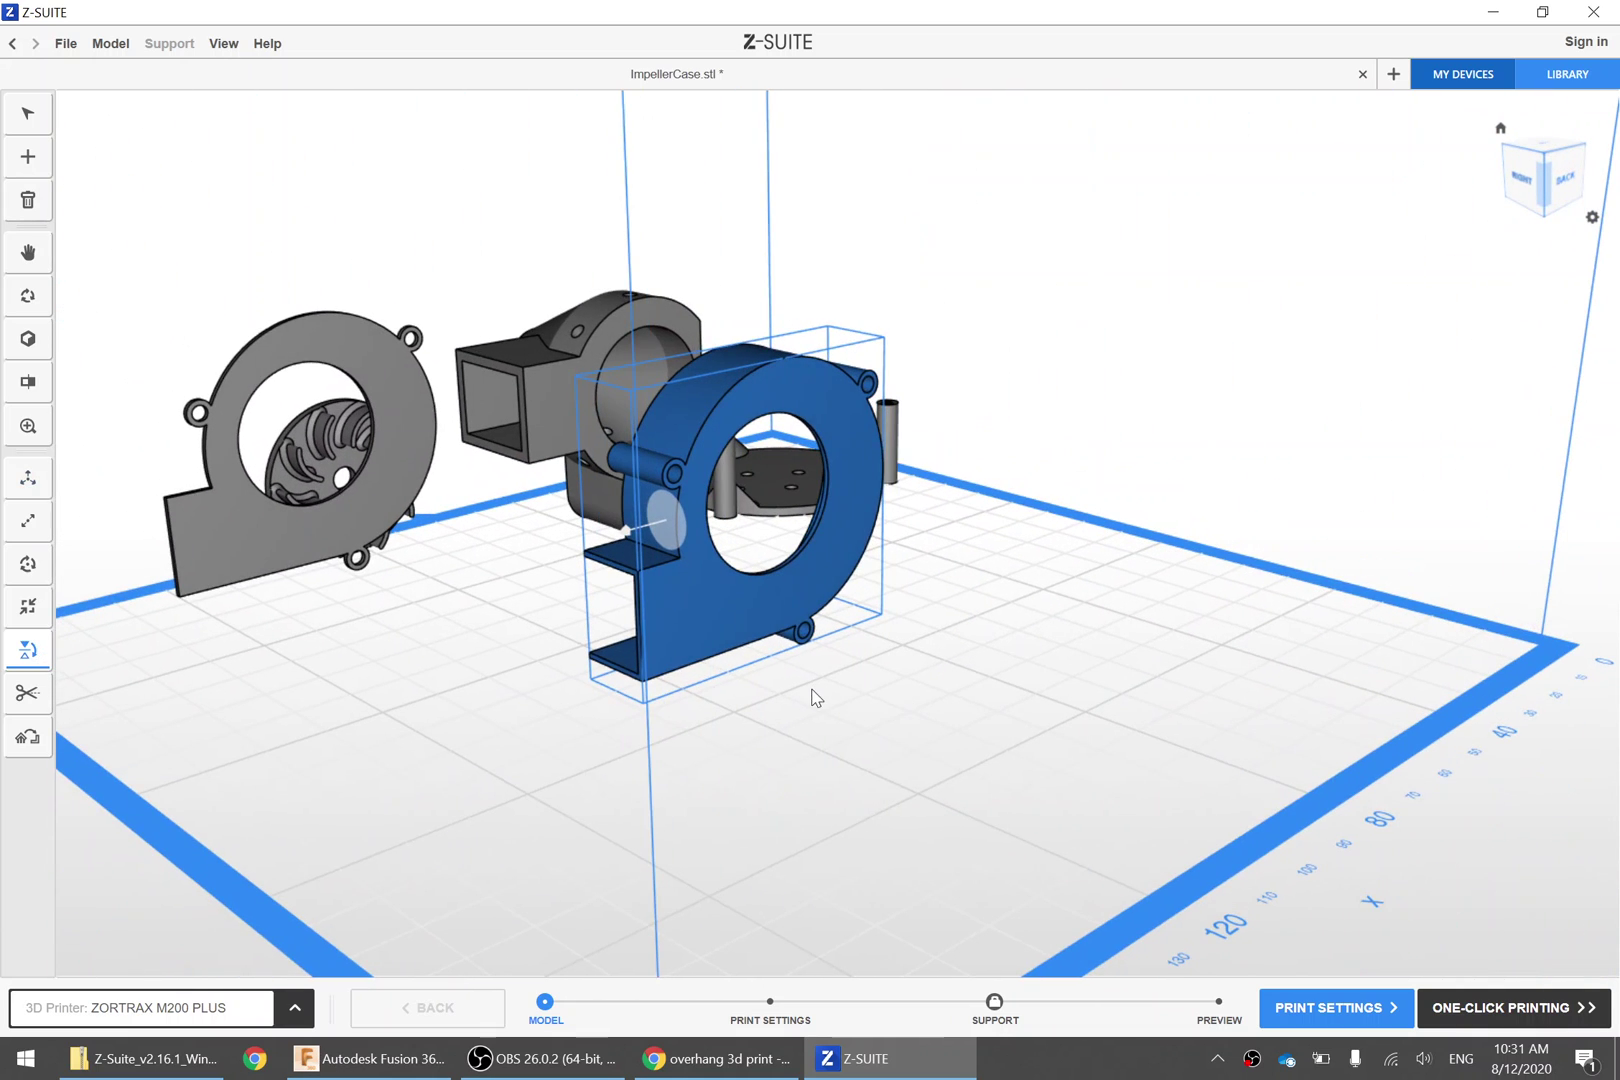
left_click(697, 608)
right_click_drag(510, 820, 152, 765)
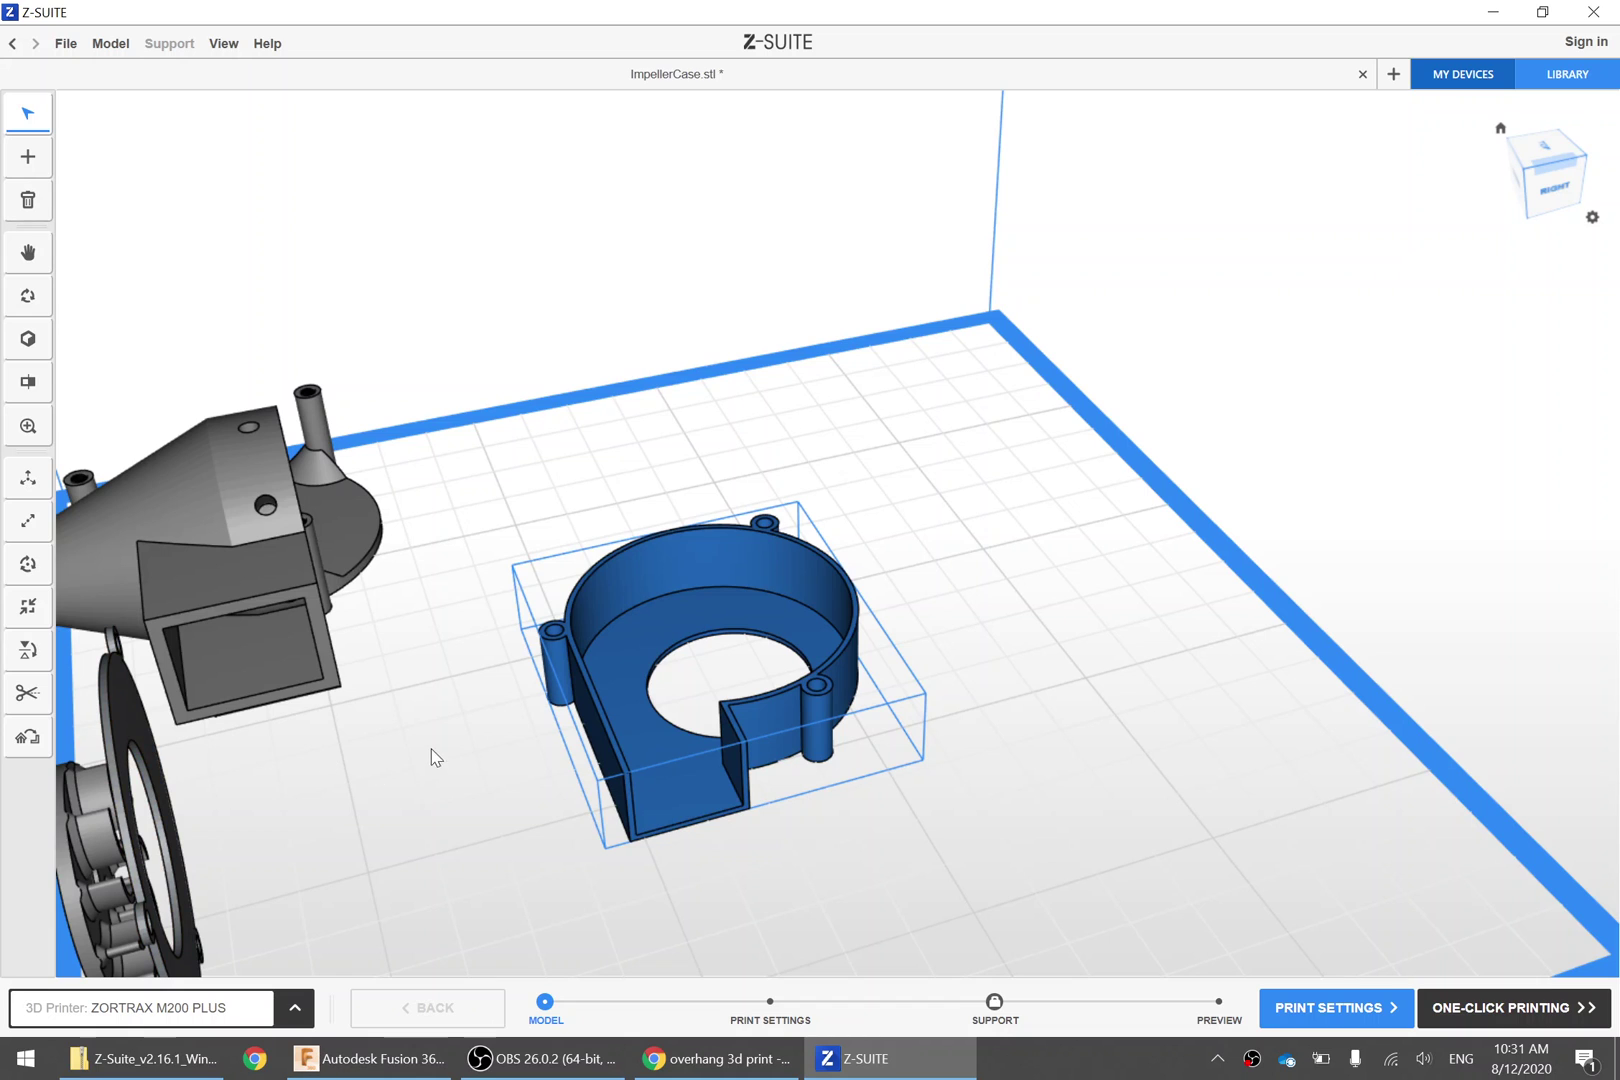
right_click_drag(435, 757, 597, 680)
left_click(597, 680)
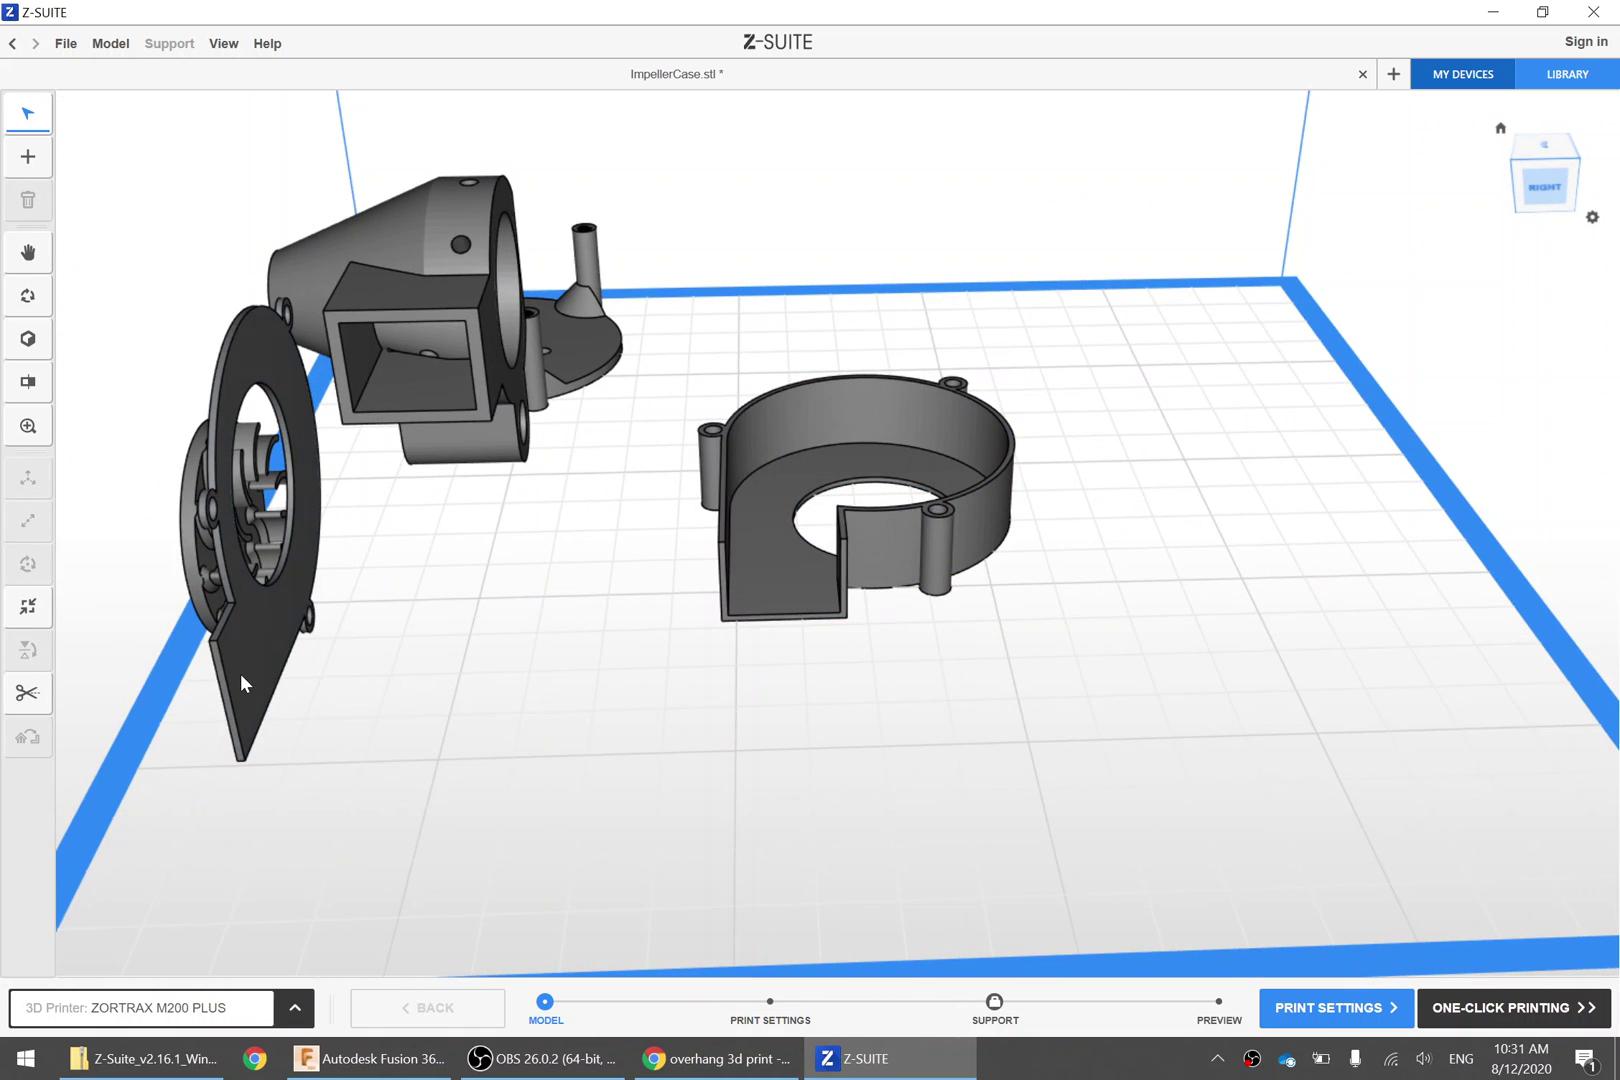
Lay the thin flat plate flat on the platform
left_click(235, 643)
left_click(28, 650)
left_click(244, 632)
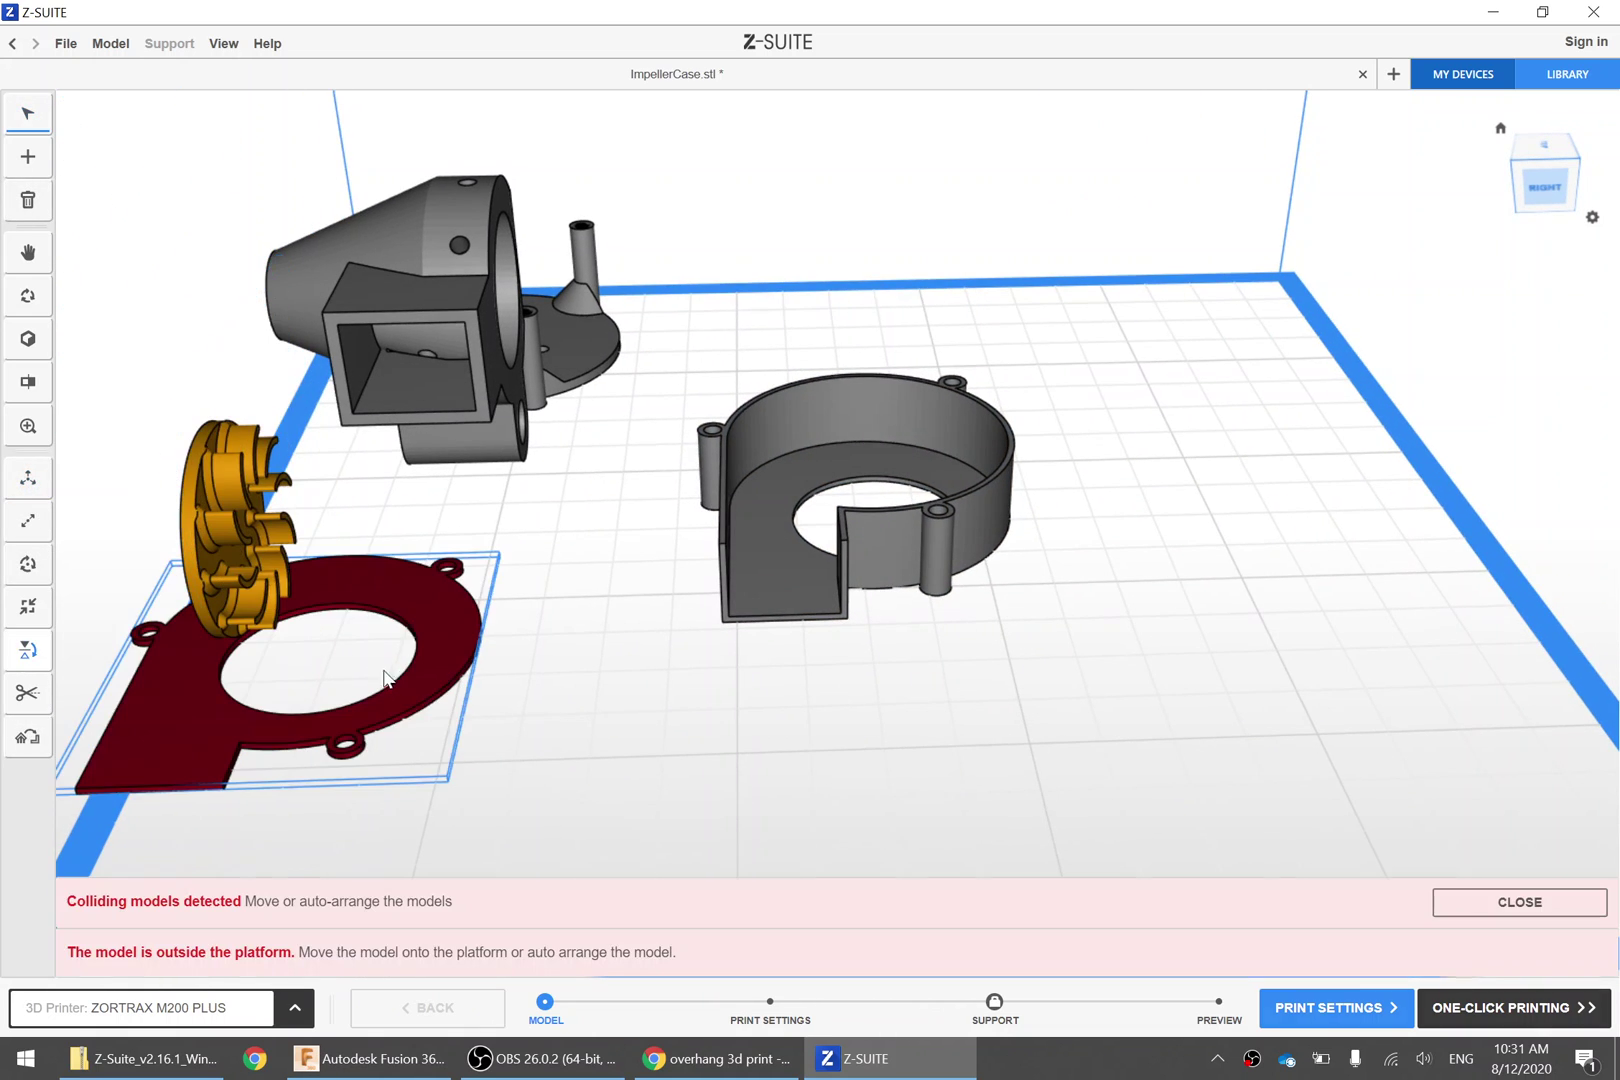
right_click_drag(579, 759, 580, 750)
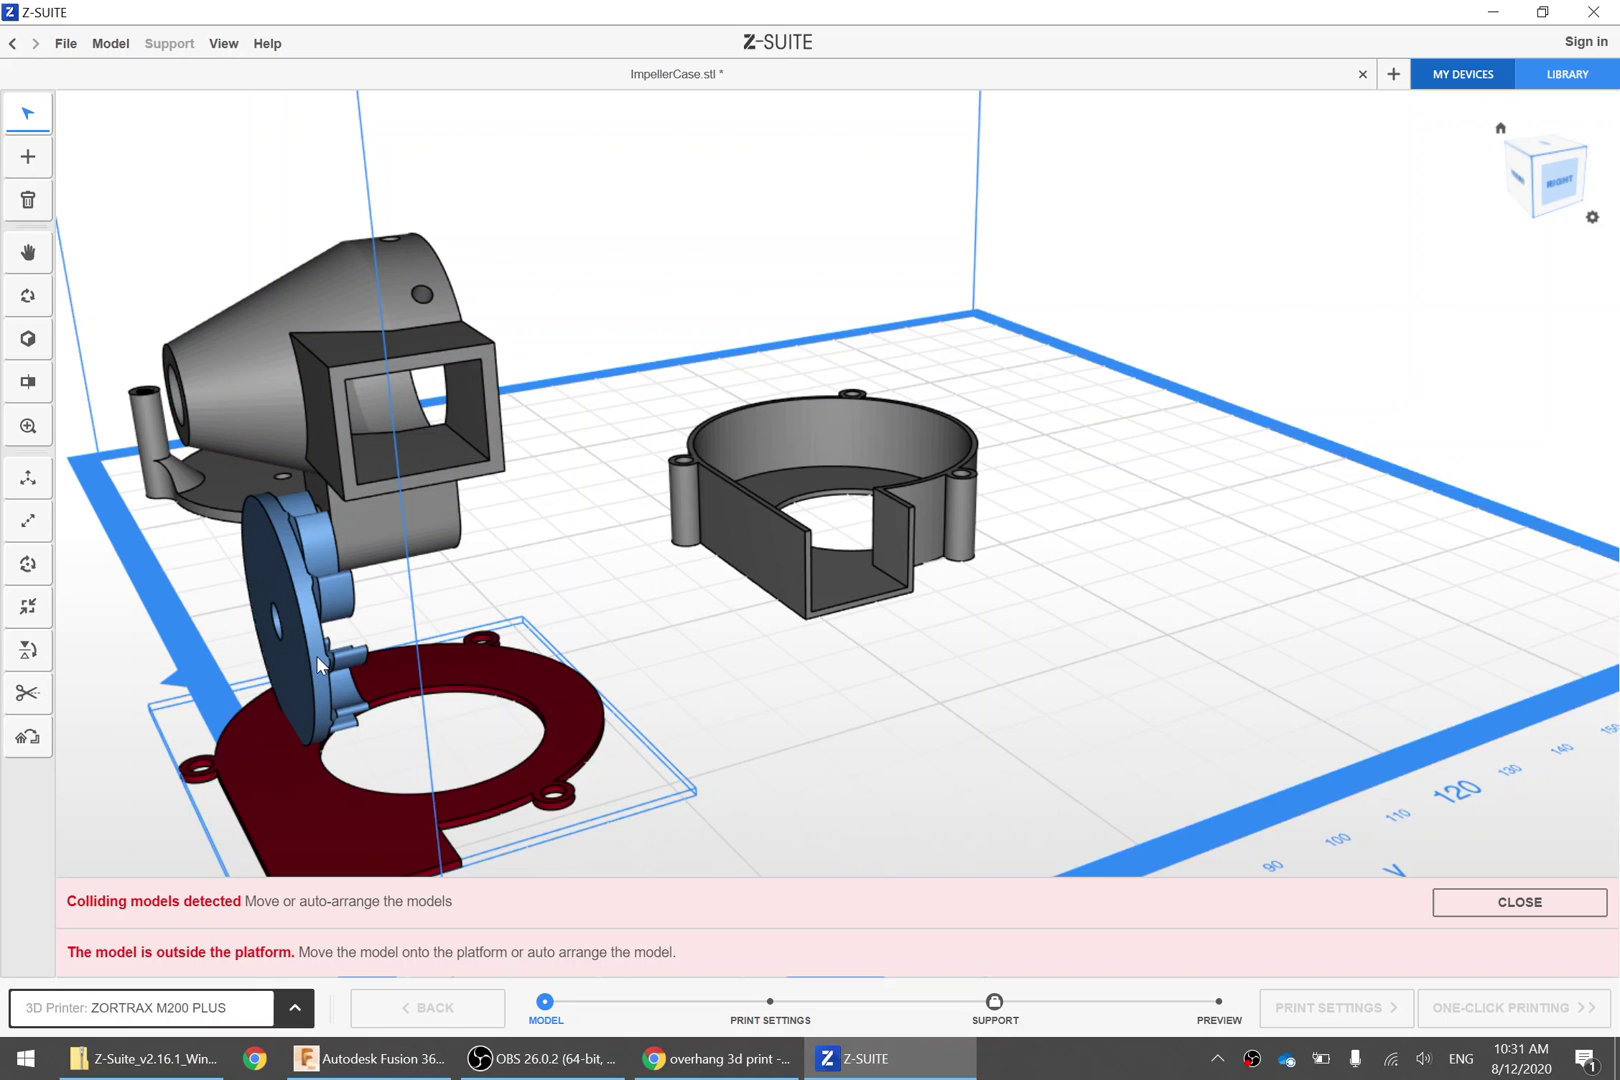
Move the impeller to the open right side of the platform and lay it flat
left_click_drag(320, 665, 1381, 568)
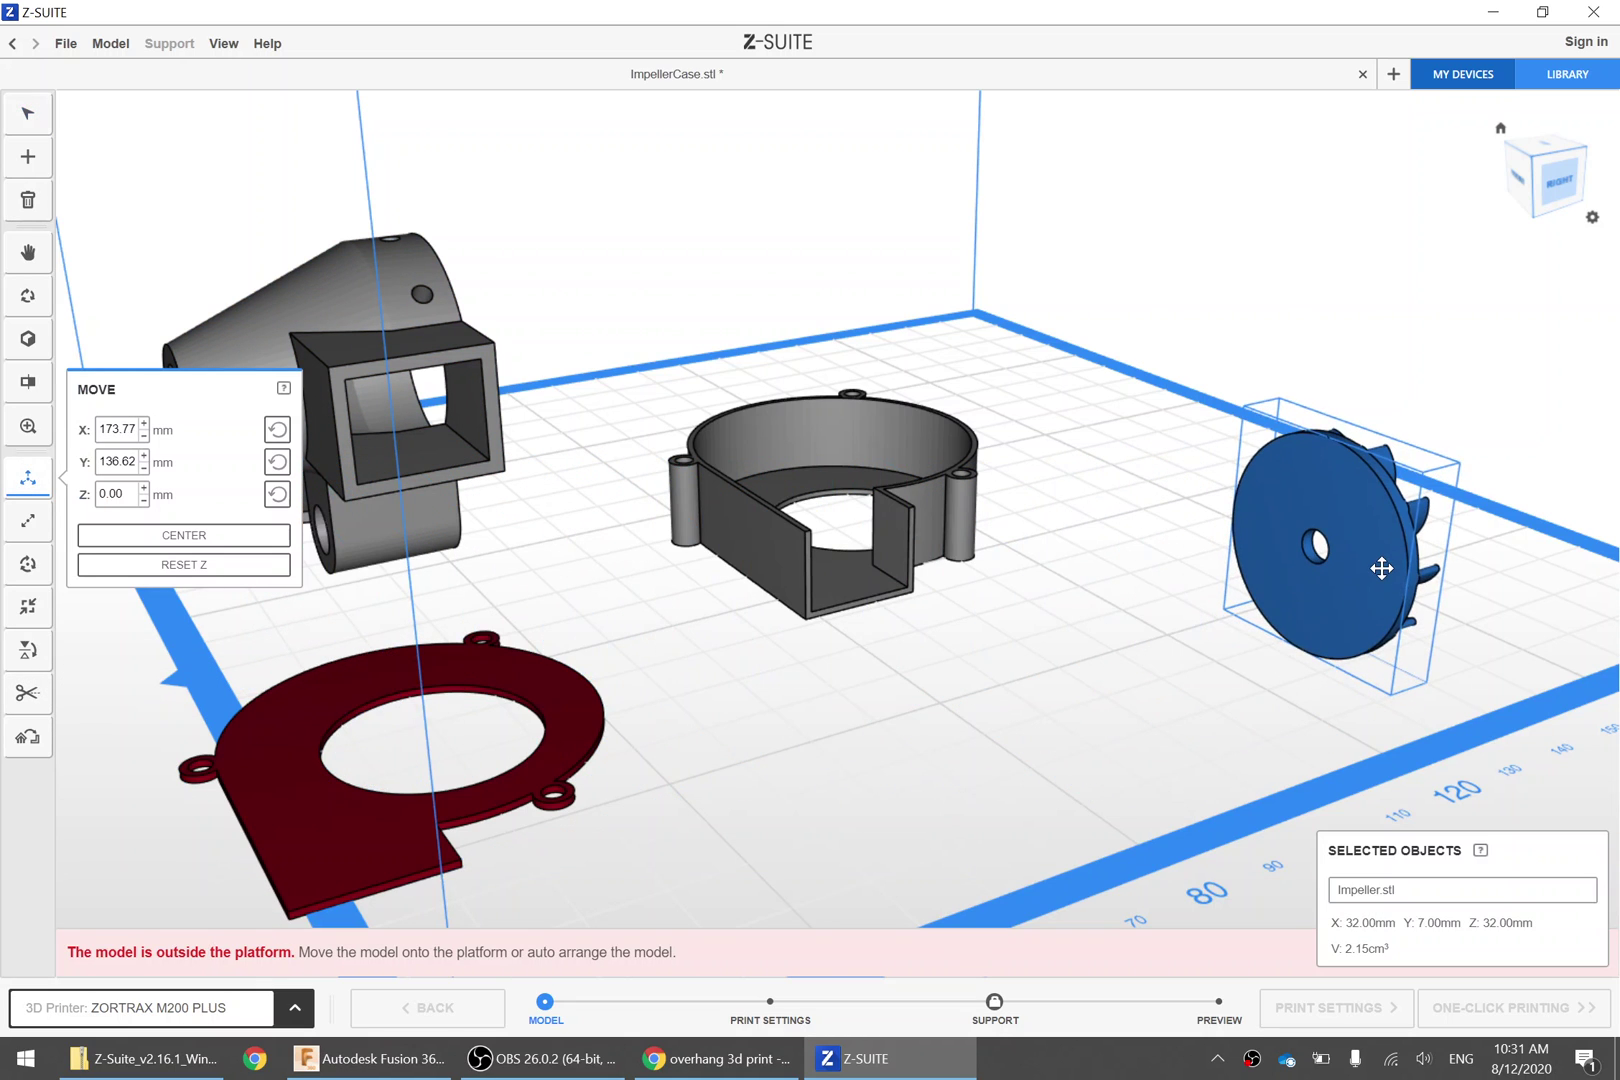
right_click_drag(1103, 654, 920, 640)
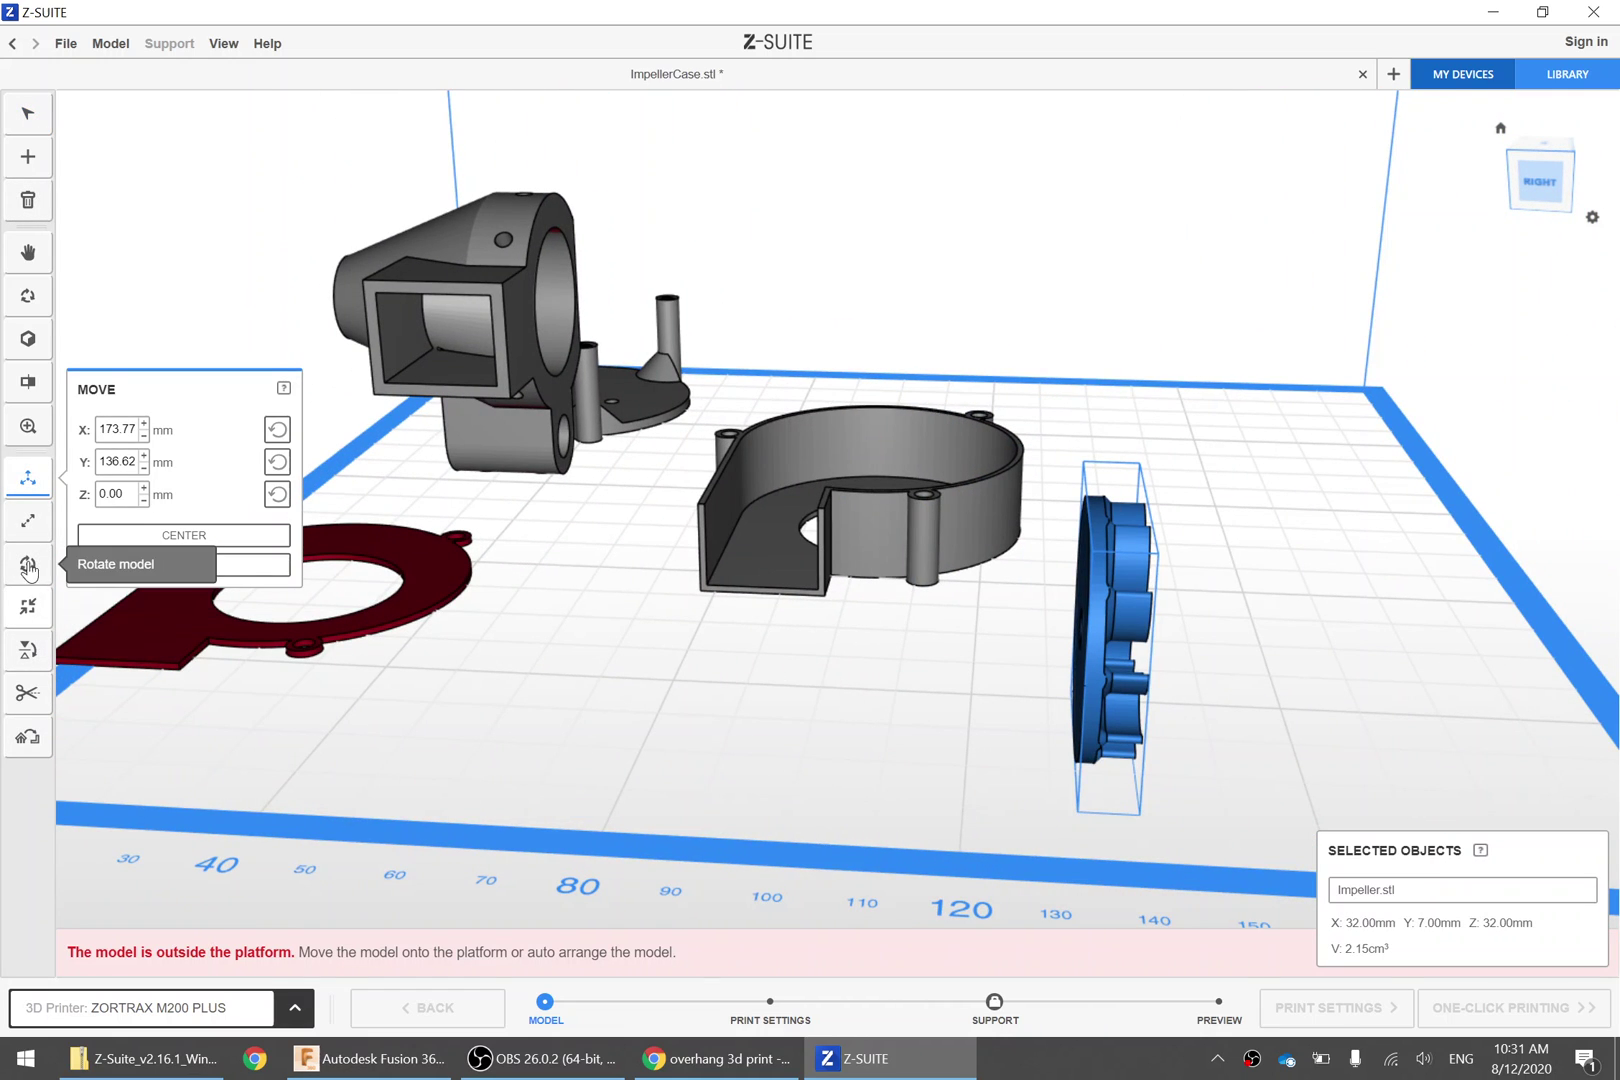
left_click(28, 650)
right_click_drag(1171, 712, 1290, 489)
left_click(1292, 487)
right_click_drag(1193, 579, 1079, 427)
right_click_drag(1226, 372, 1302, 385)
left_click(1302, 385)
Clear the selection and orbit to view the whole platform from the back
scroll(1303, 387, "down", 3)
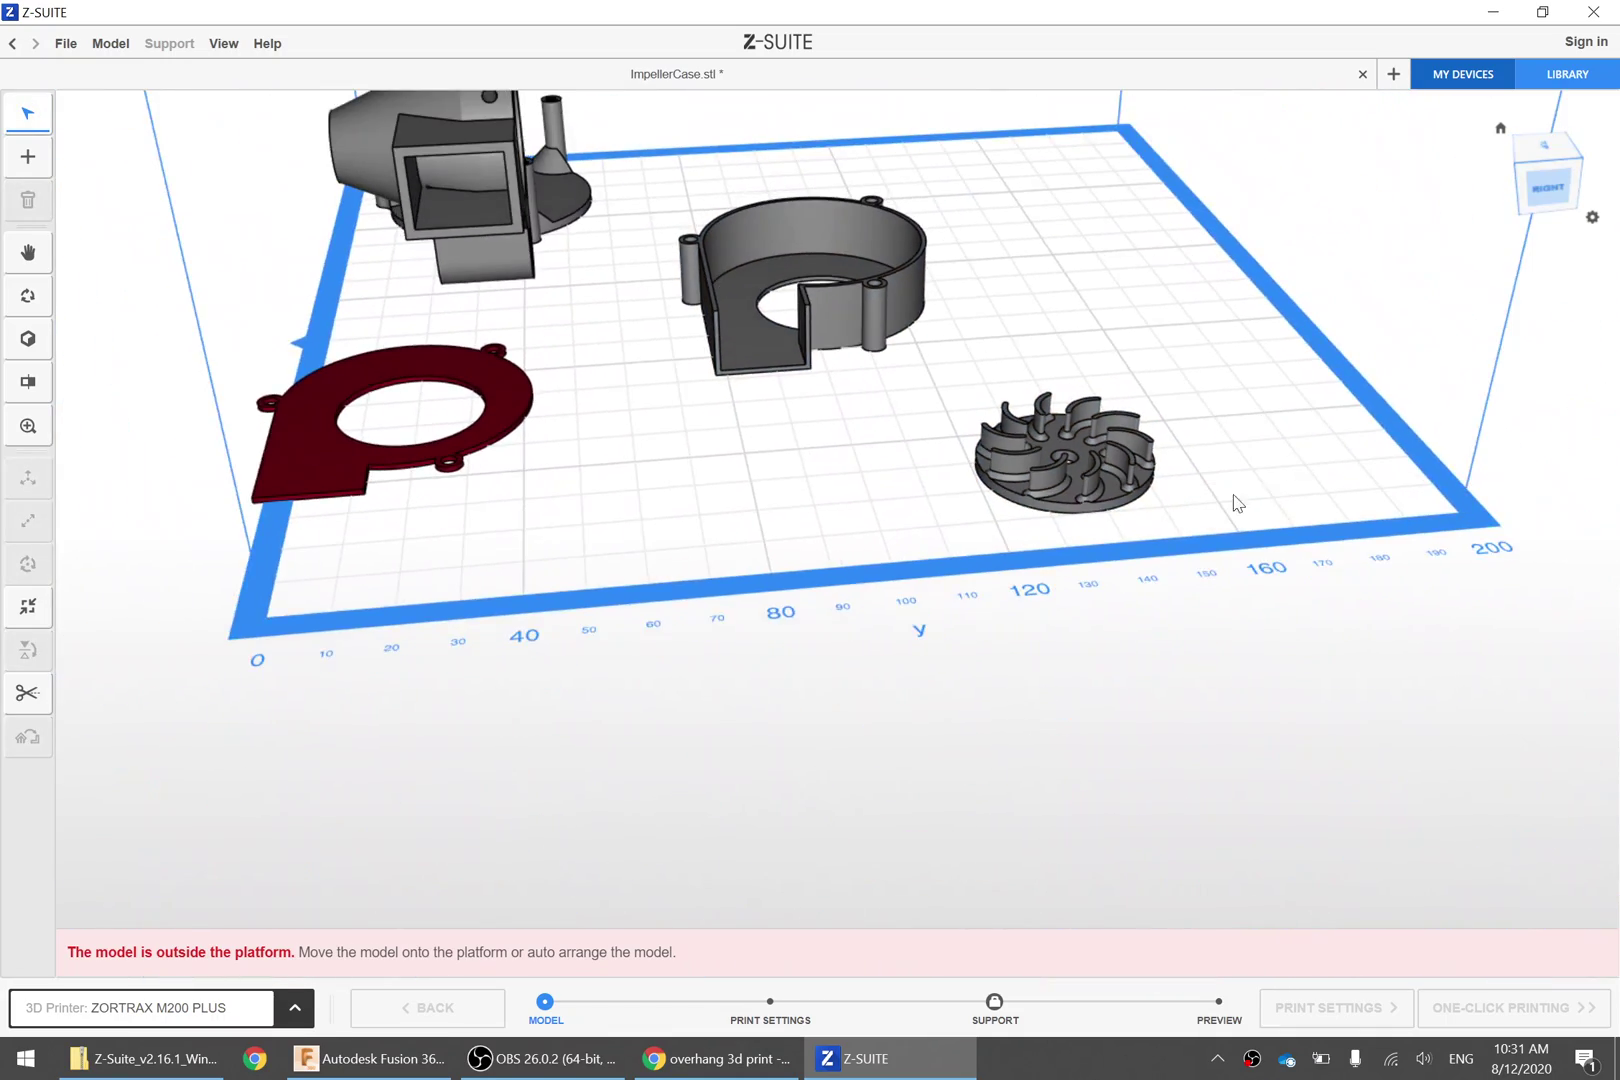
scroll(1302, 420, "up", 4)
left_click(582, 485)
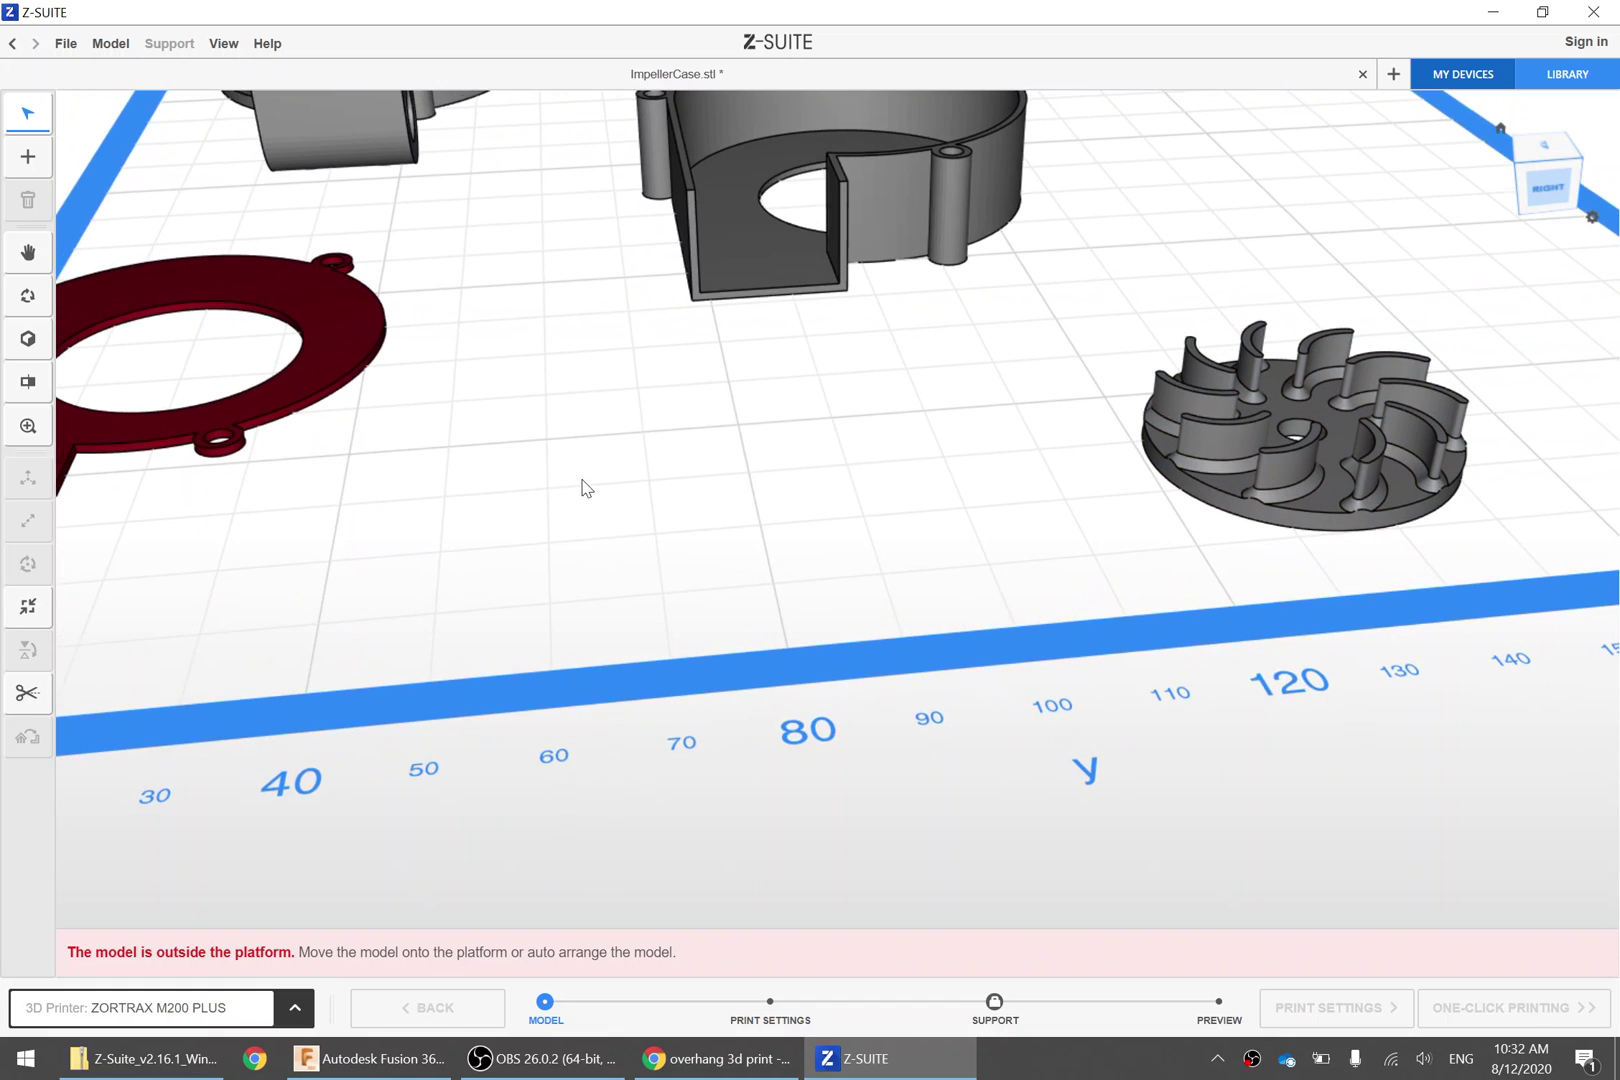
scroll(470, 542, "up", 2)
scroll(470, 542, "down", 5)
right_click_drag(470, 542, 675, 513)
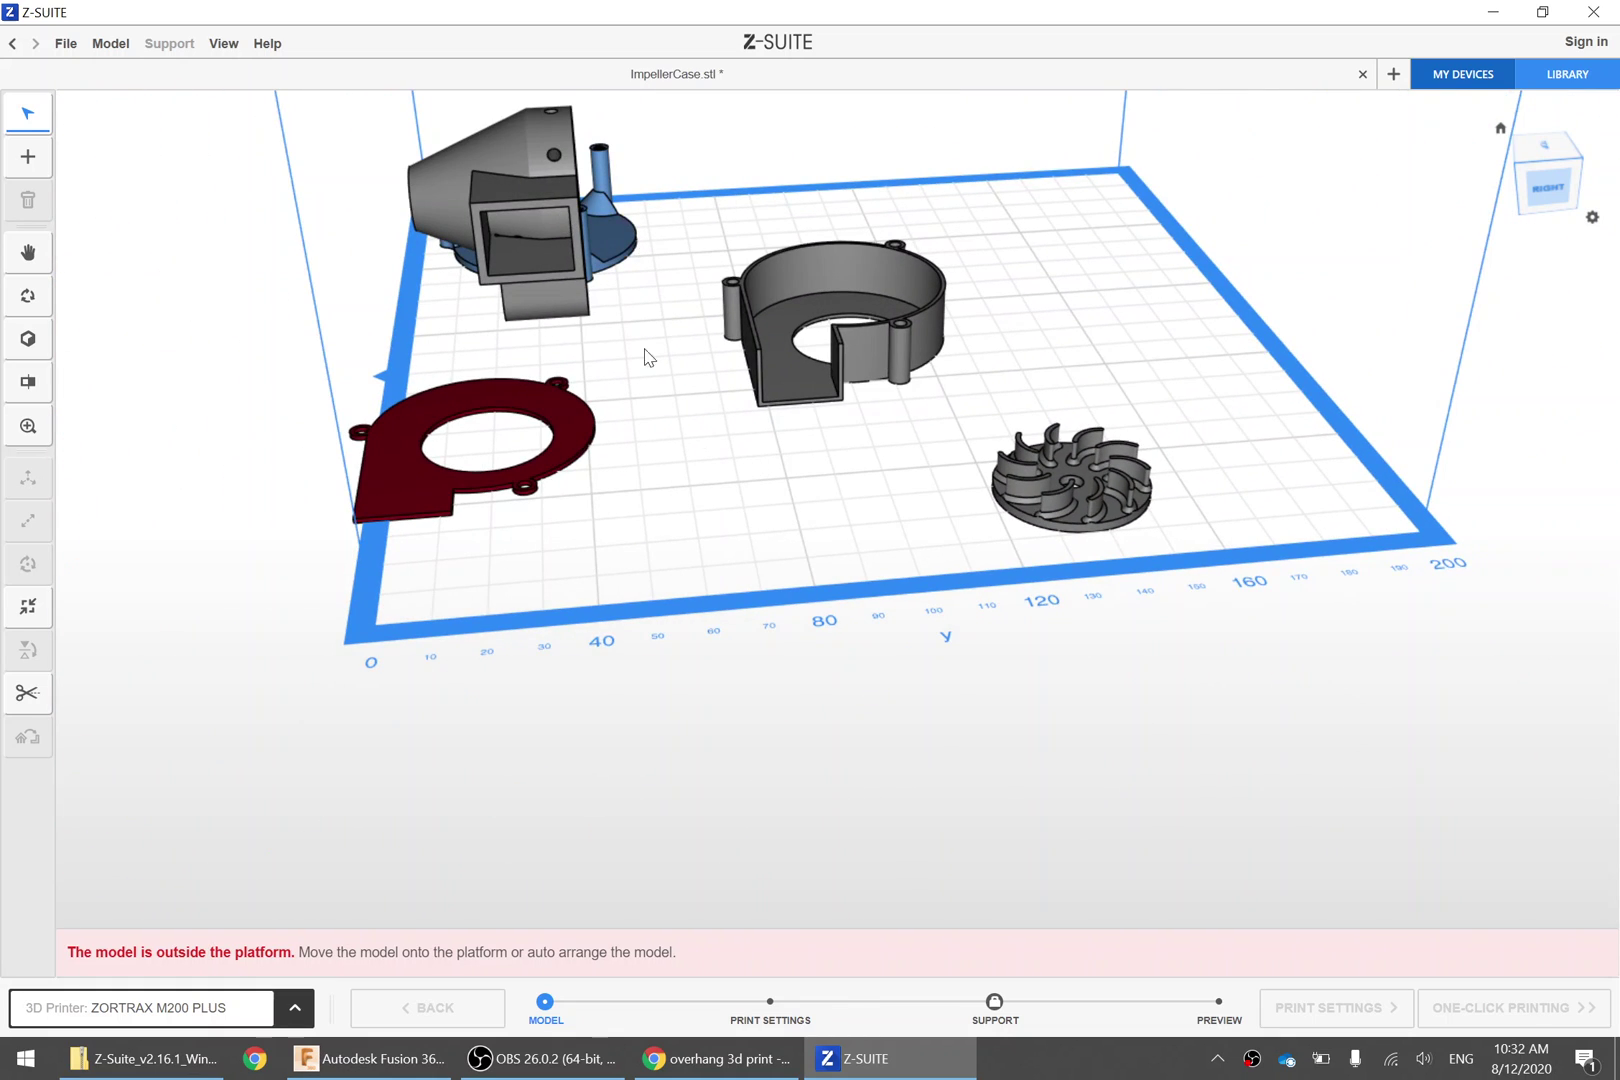
right_click_drag(648, 357, 450, 440)
Lay the AirAssistAndCameraMount on a face so its cone stands upright
left_click(824, 187)
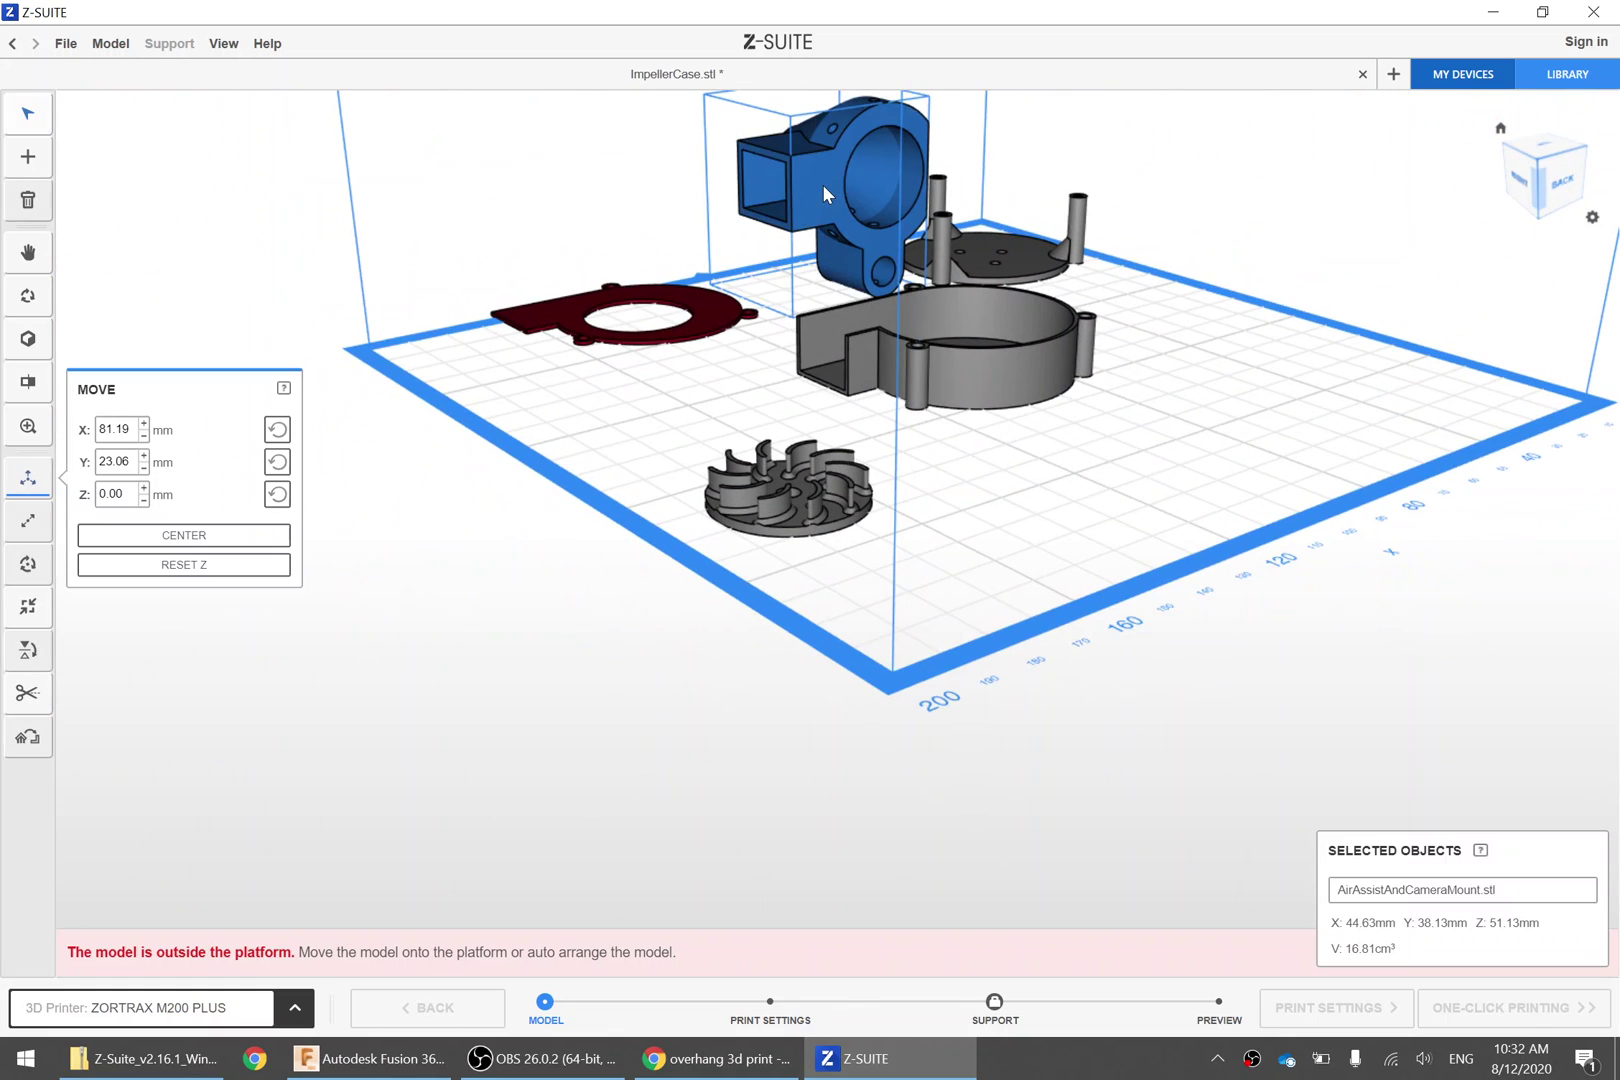
left_click(37, 652)
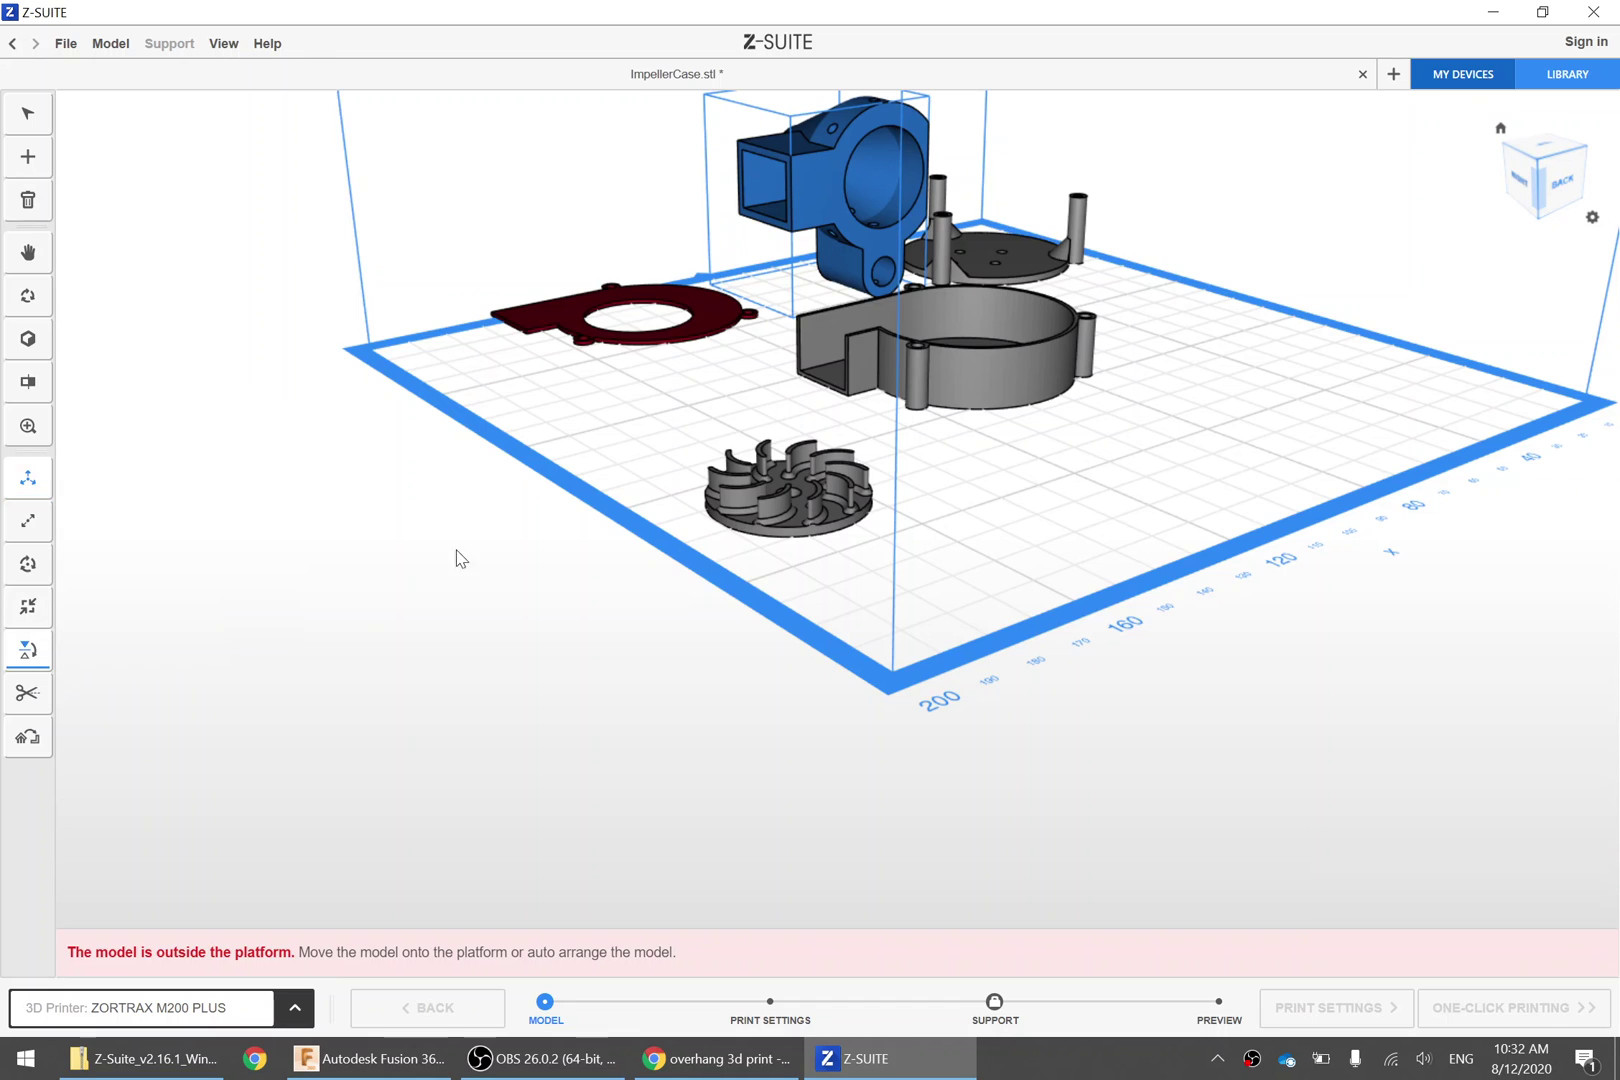
left_click(814, 197)
right_click_drag(567, 510, 773, 524)
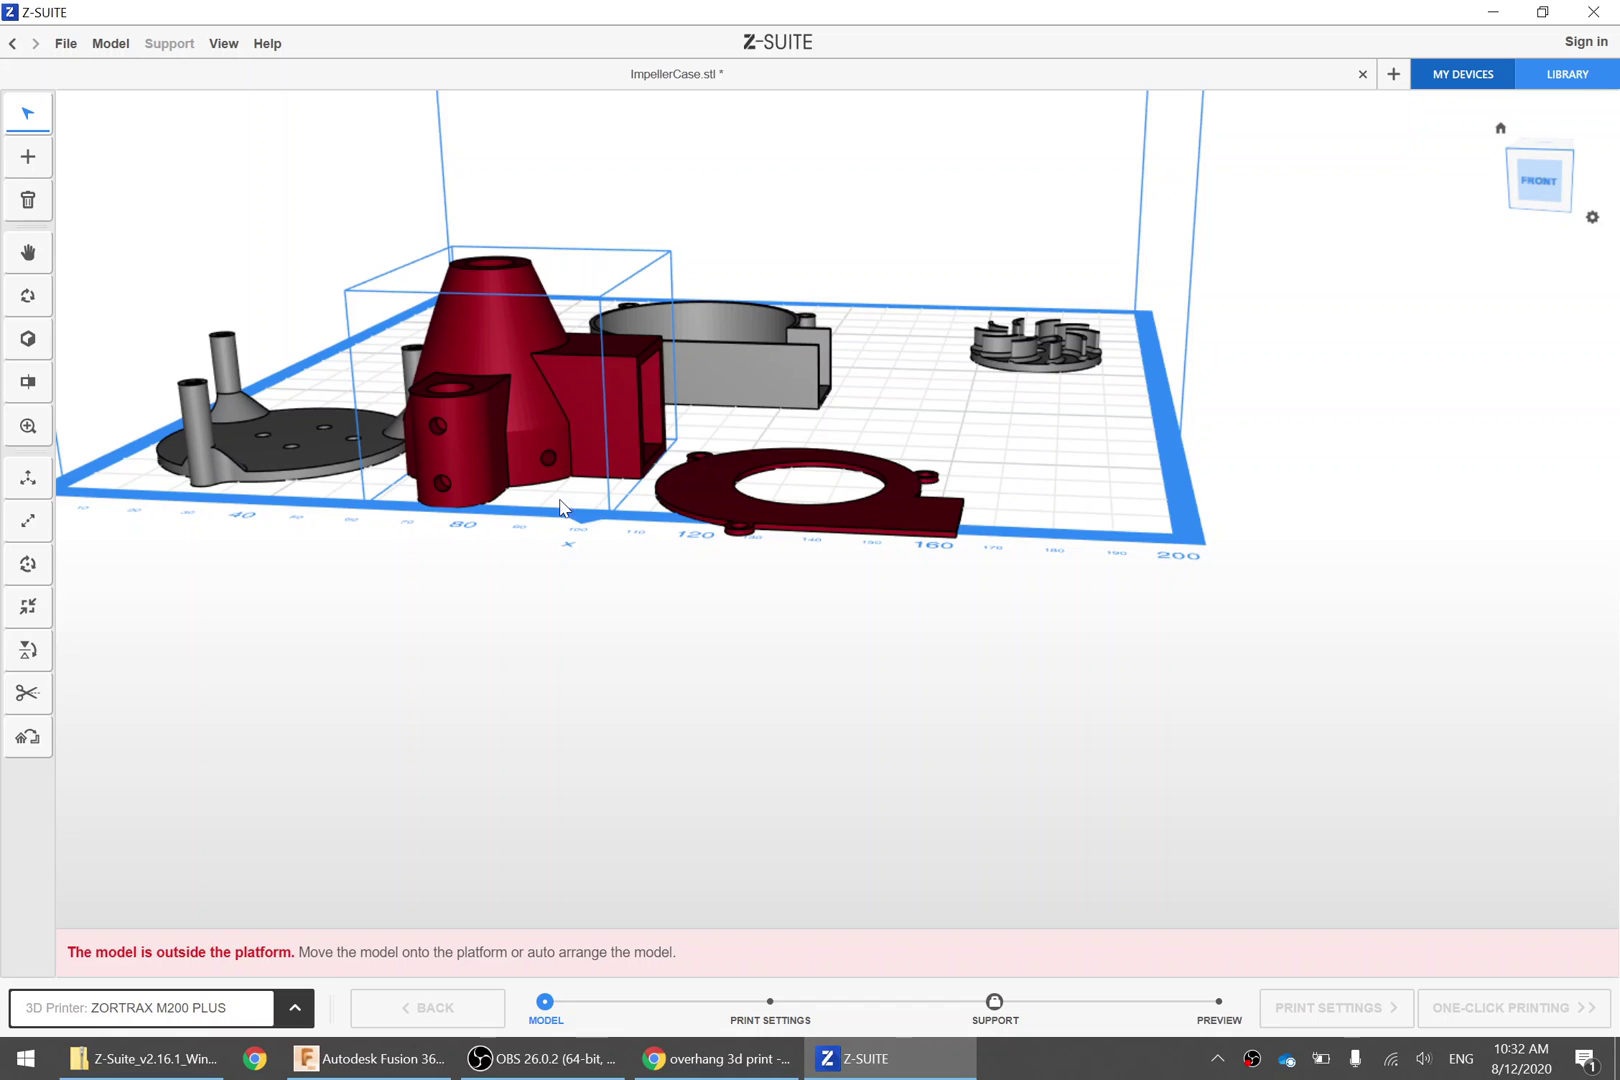
right_click_drag(560, 508, 430, 368)
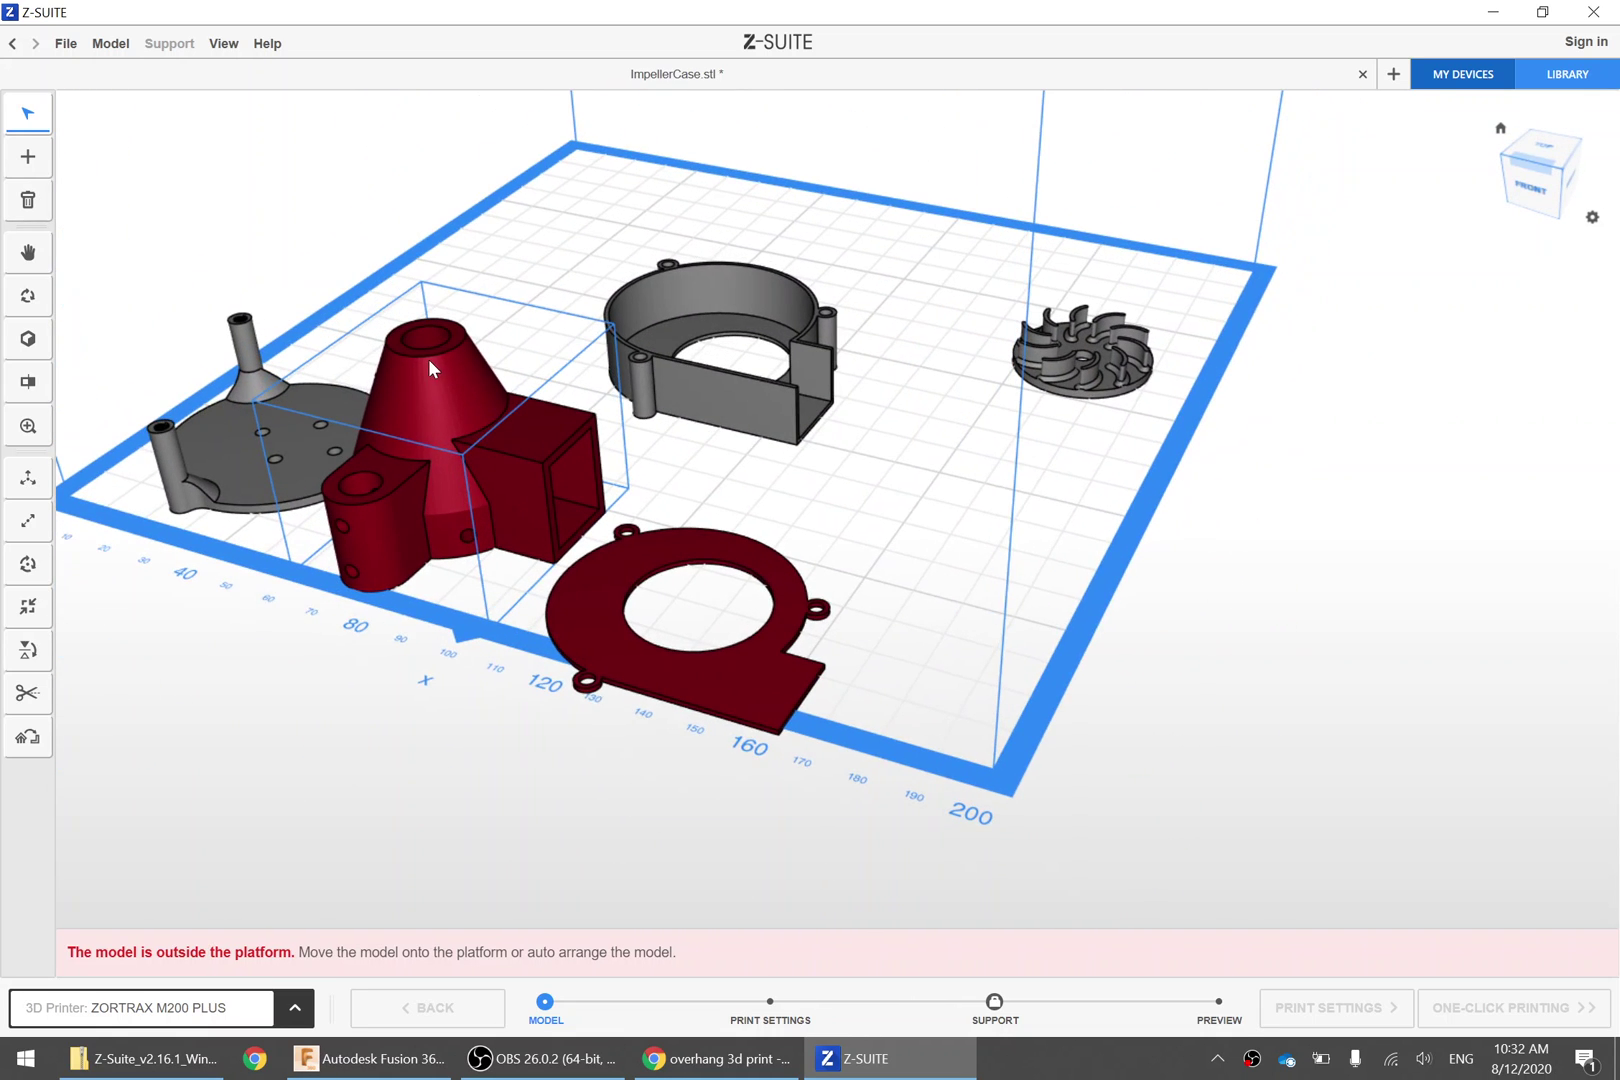
Auto-arrange all five parts inside the M200 Plus platform and check the layout
left_click(32, 614)
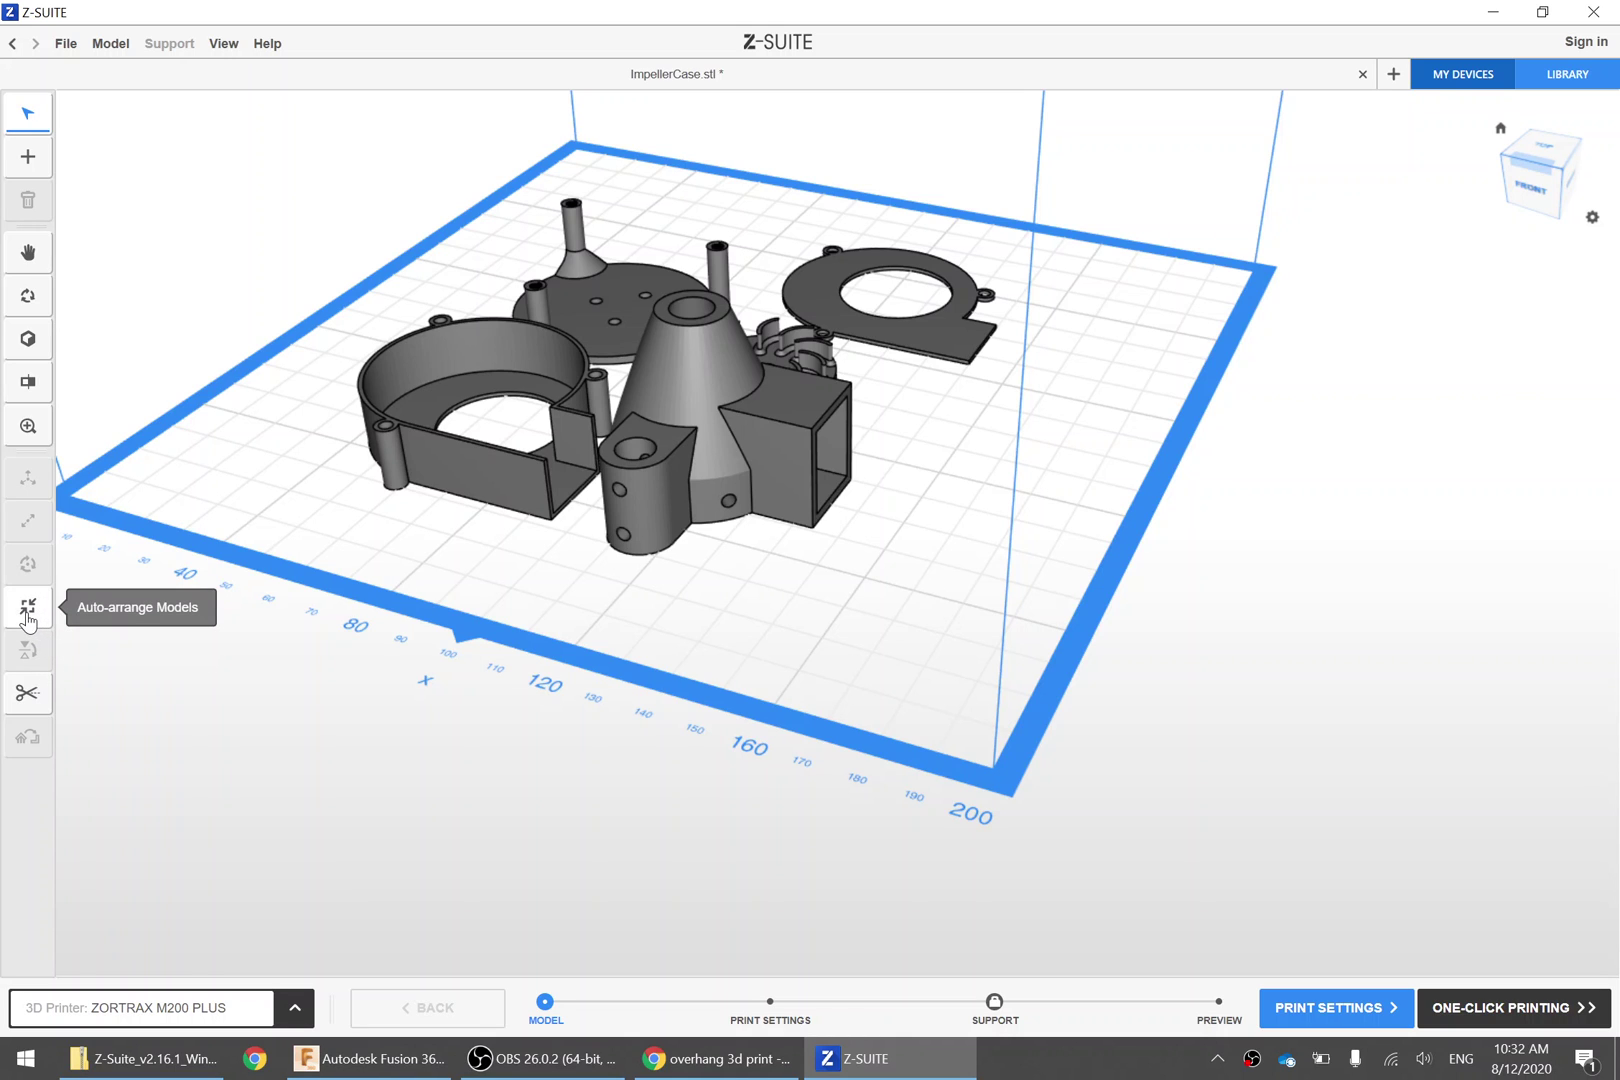
right_click_drag(868, 550, 752, 515)
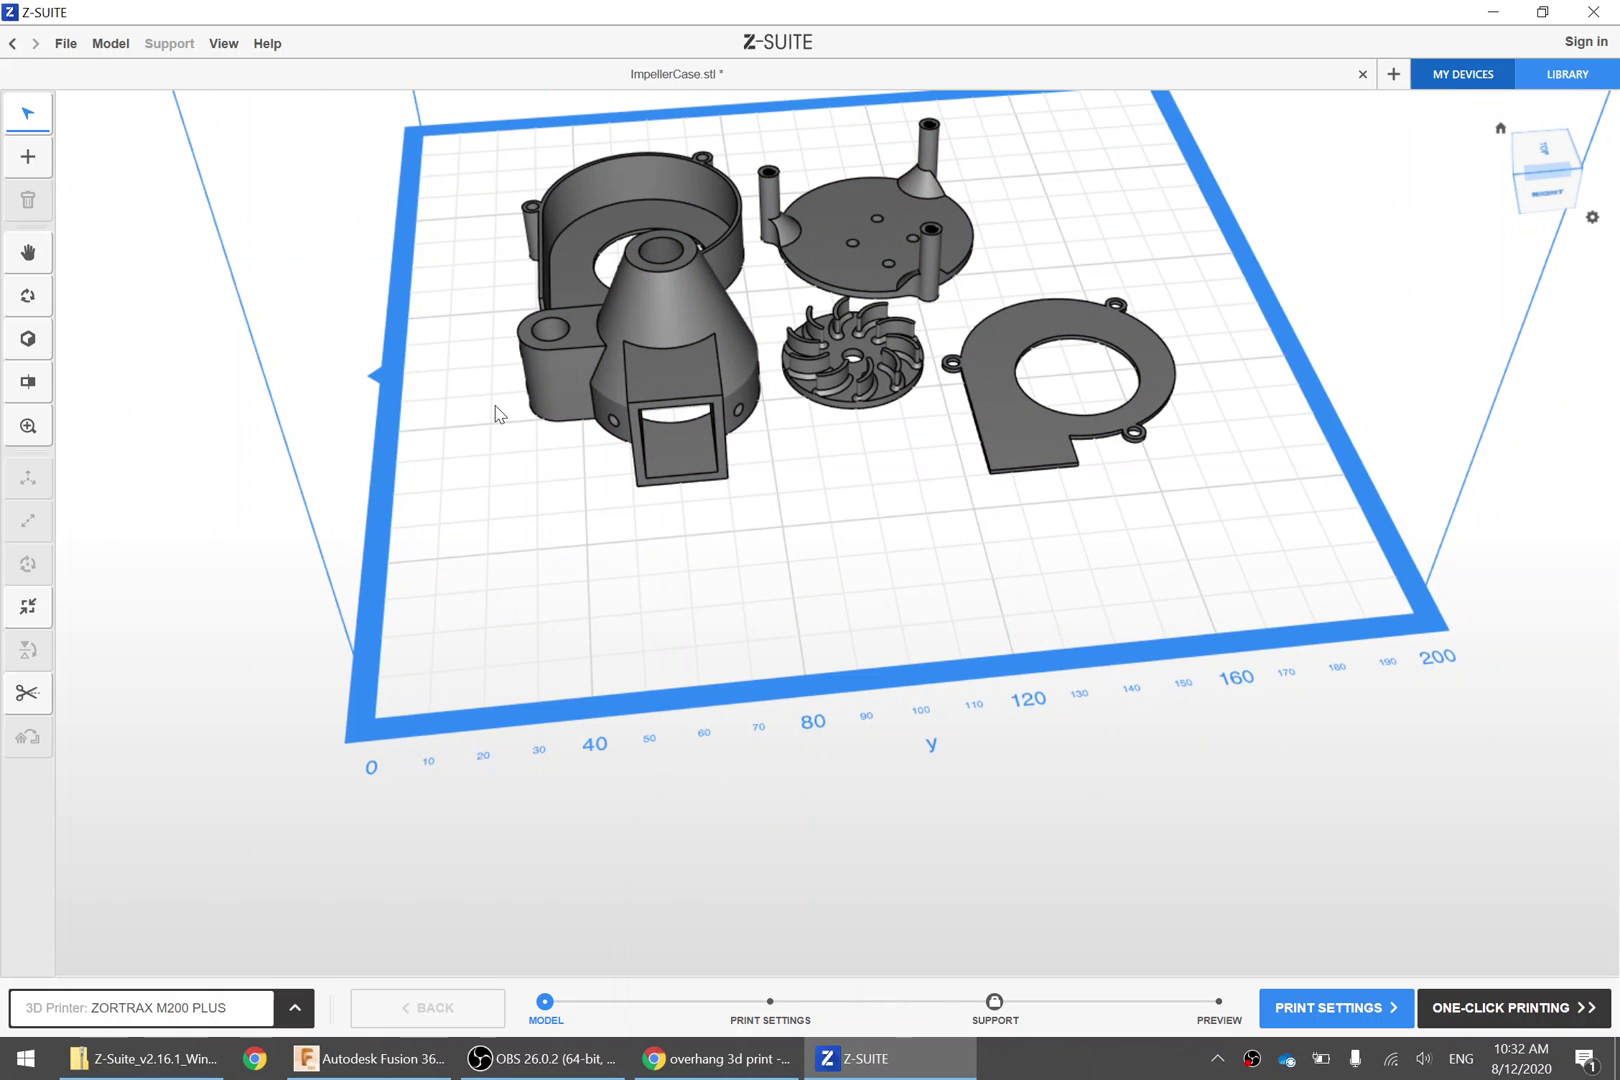
right_click_drag(935, 500, 597, 531)
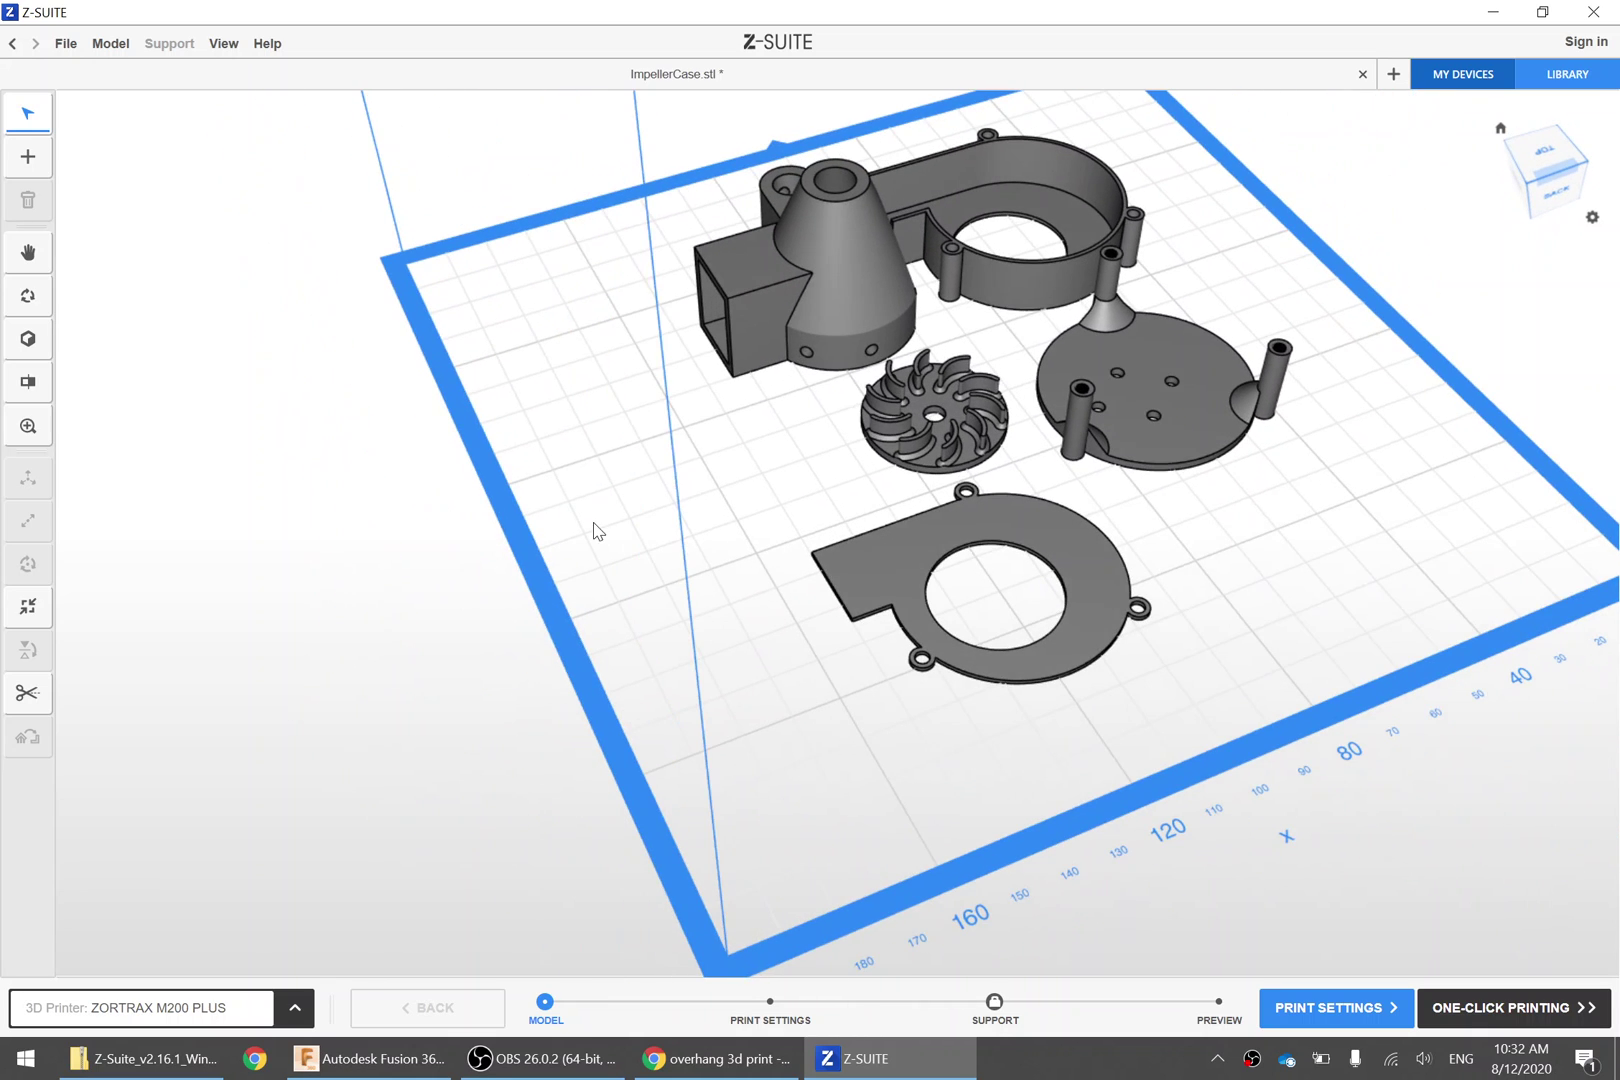
In print settings, choose Z-PLA PRO material, keeping automatic supports at 30°
left_click(793, 1021)
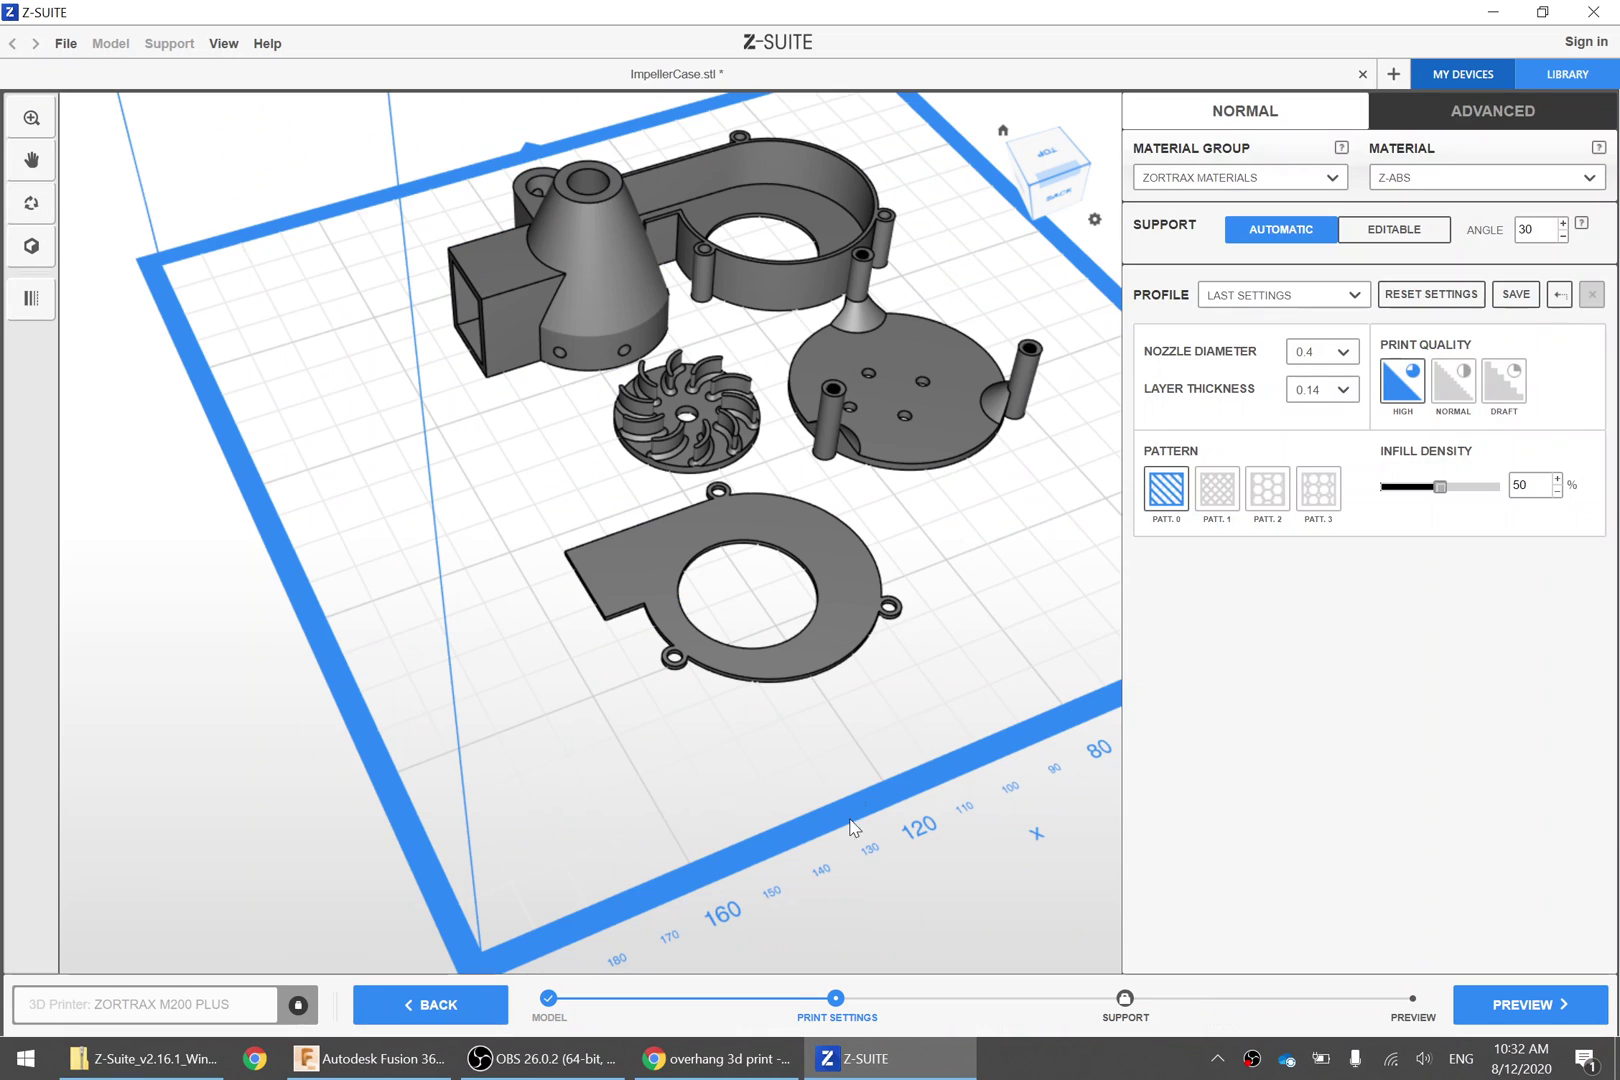
left_click(1437, 177)
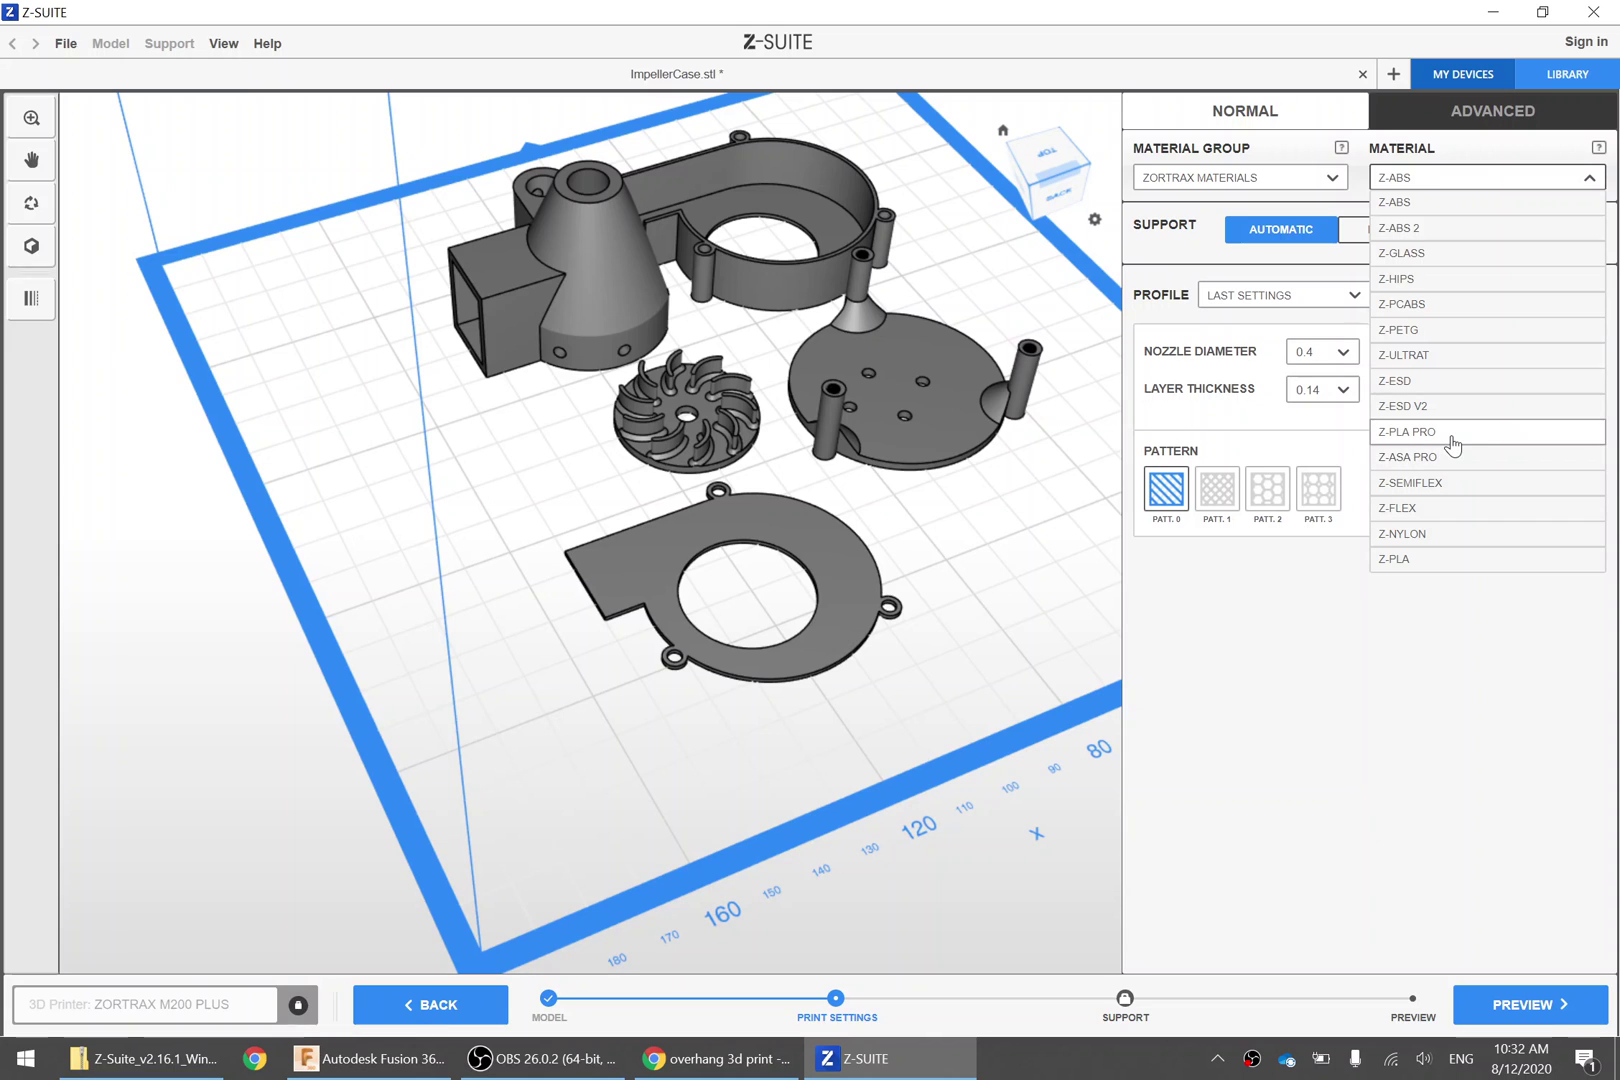
left_click(1457, 436)
left_click(1434, 178)
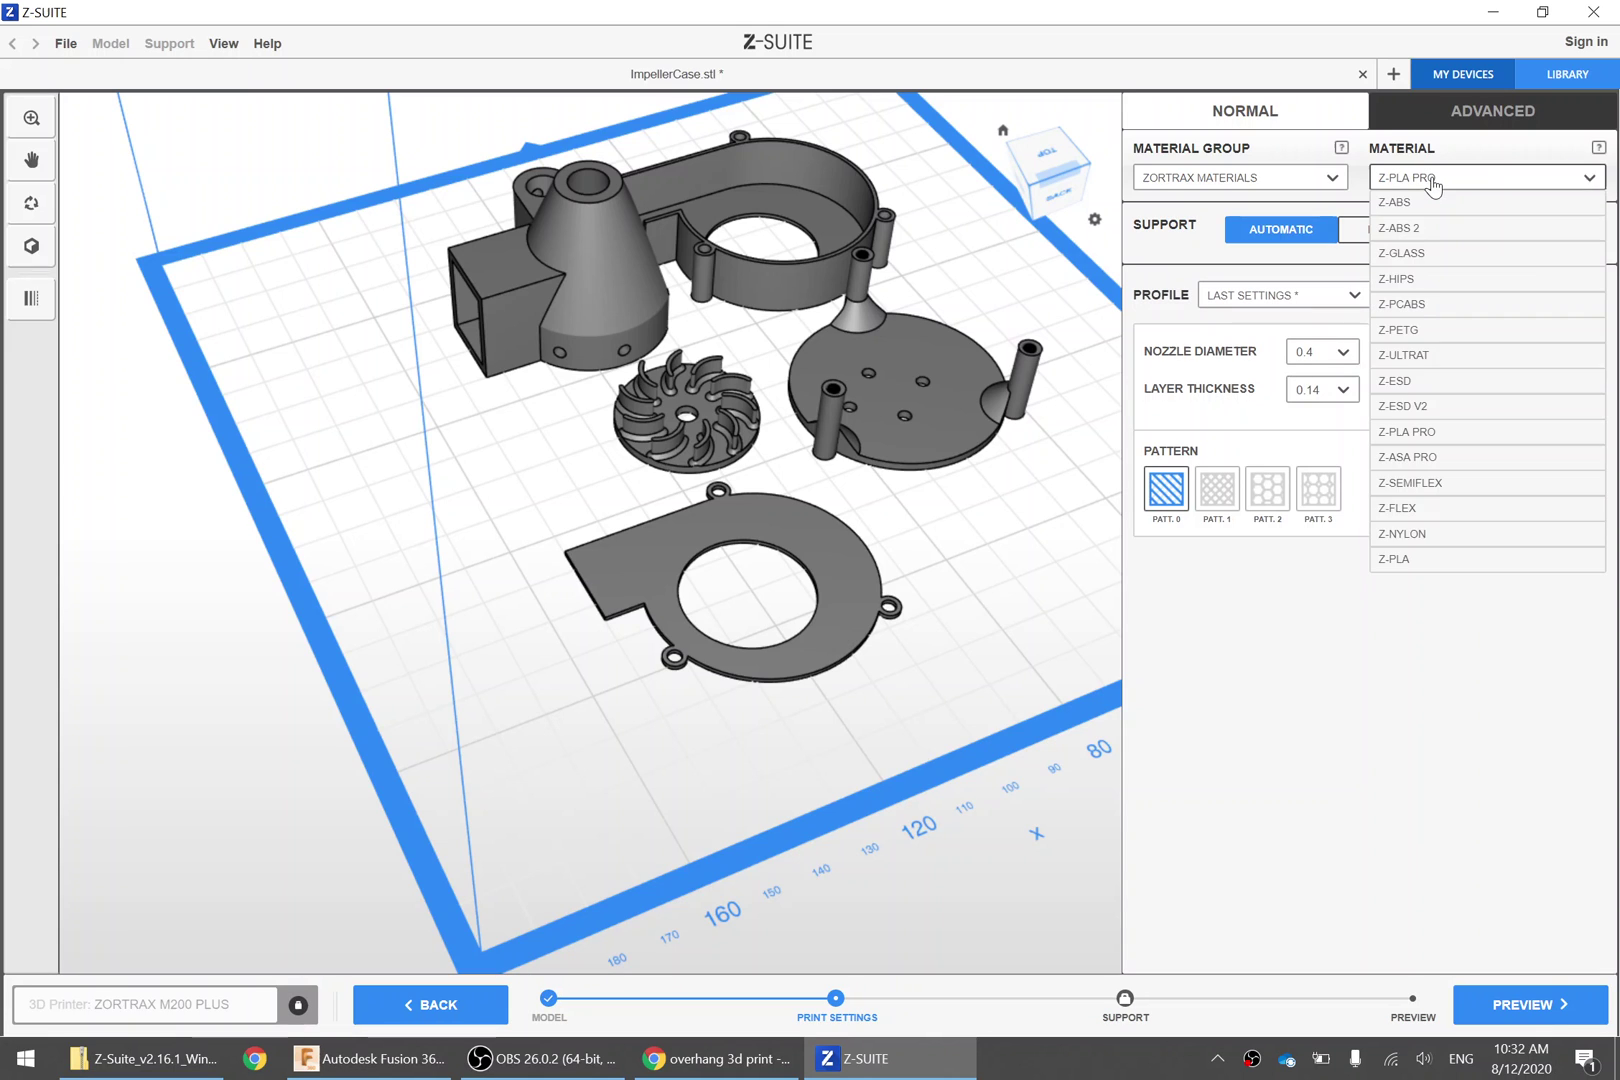
left_click(1430, 441)
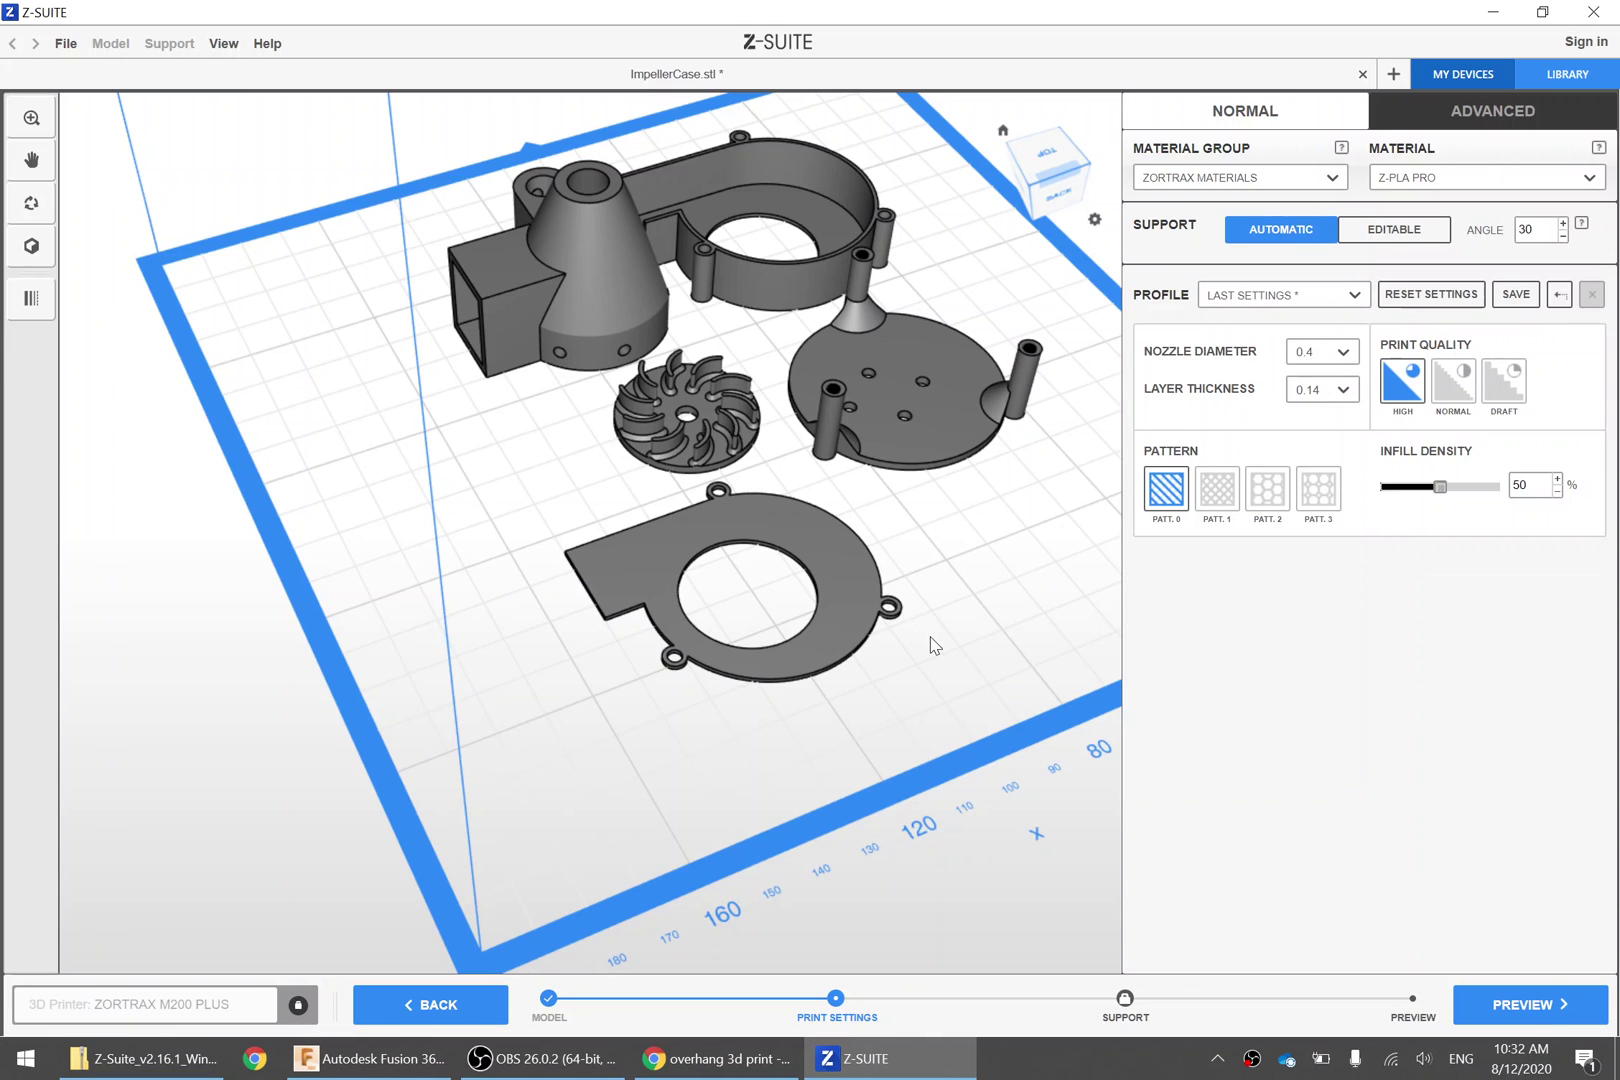
right_click_drag(930, 647, 897, 646)
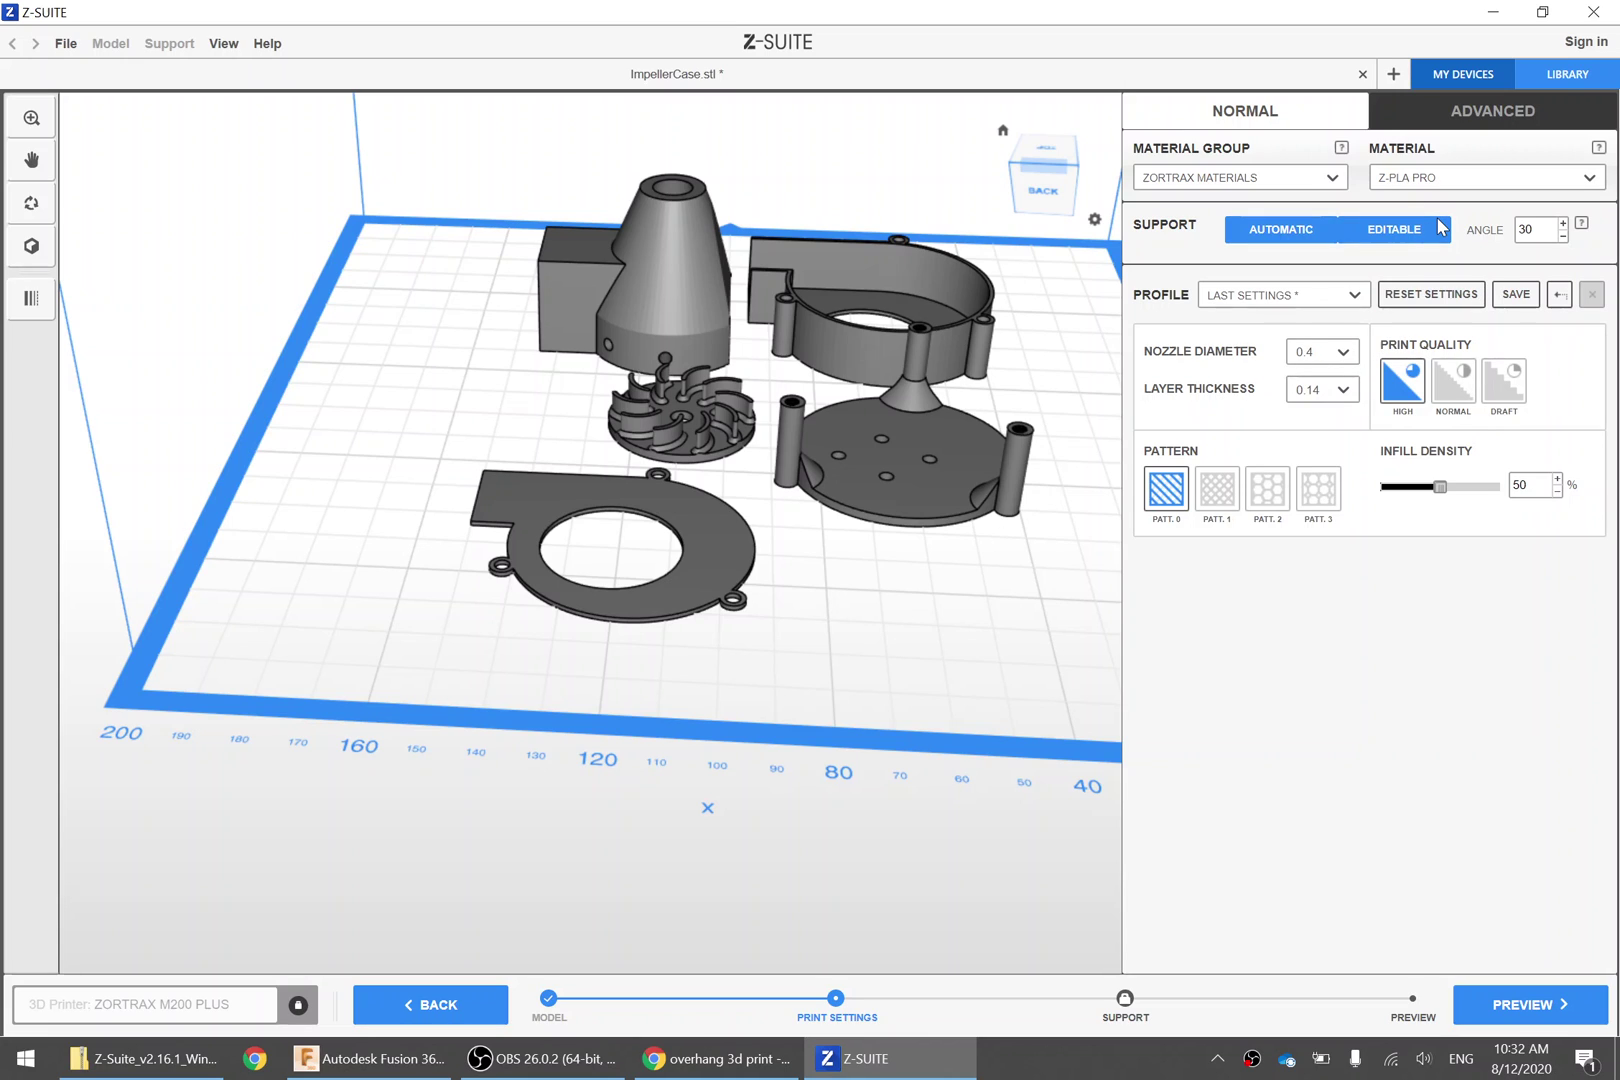
mouse_move(1125, 1025)
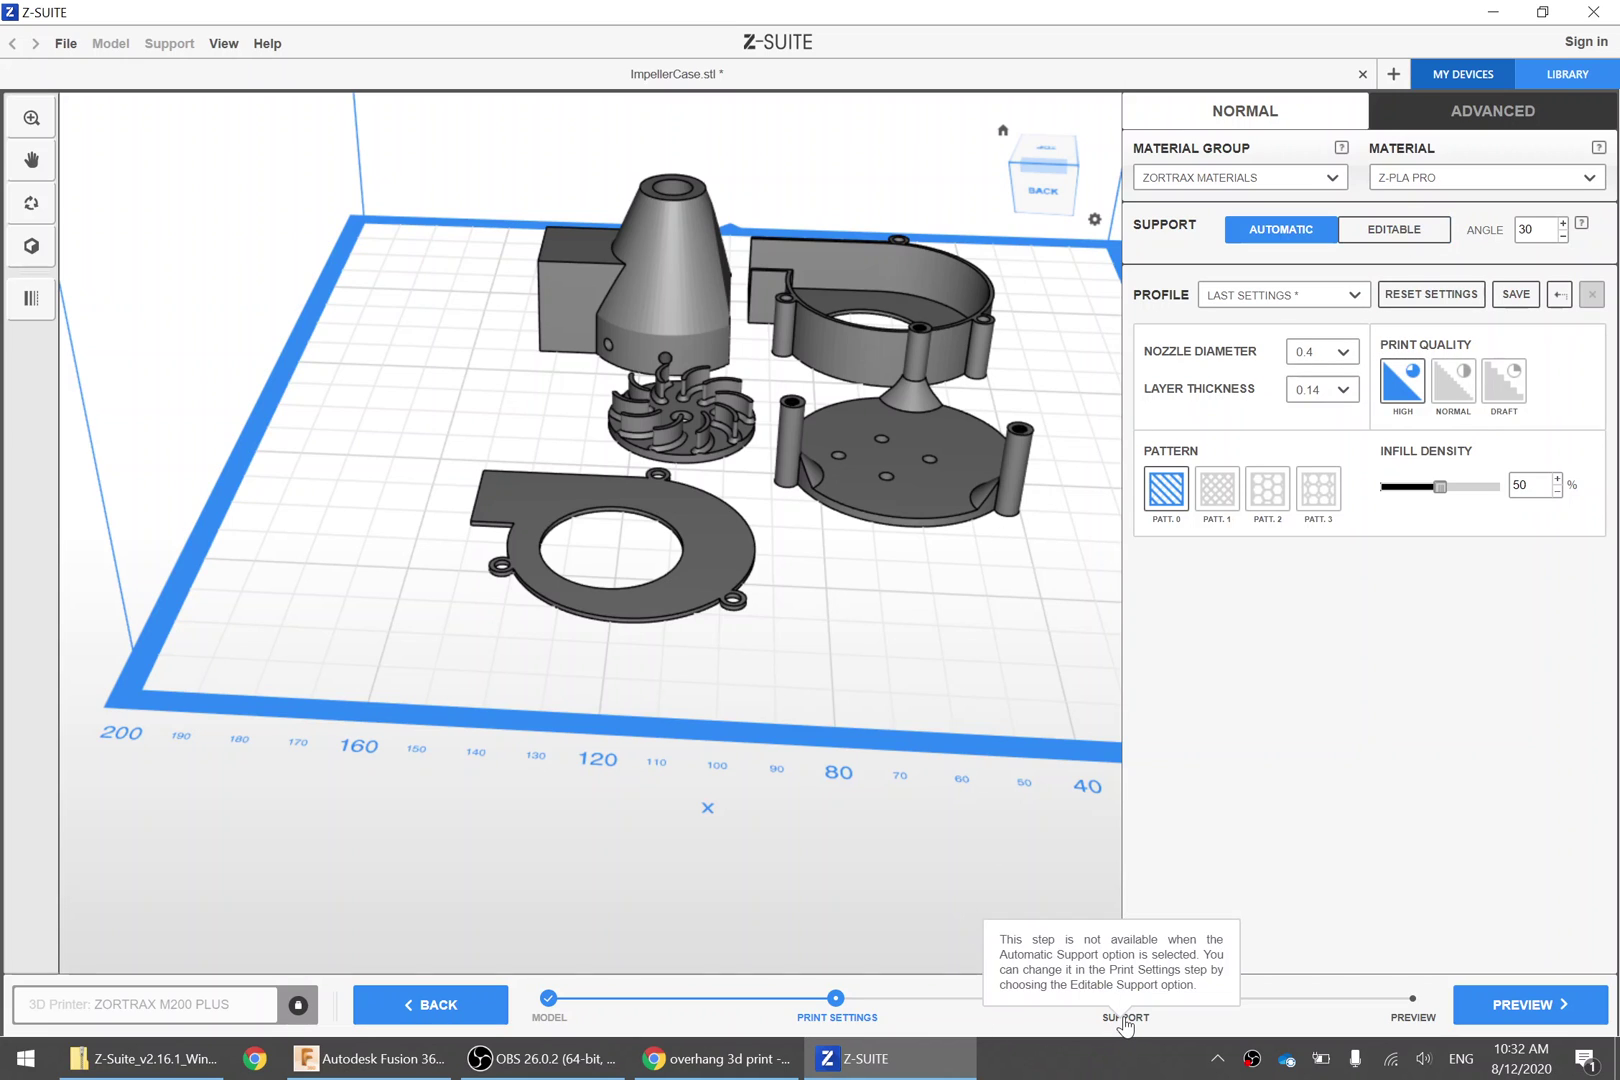
left_click_drag(960, 730, 890, 615)
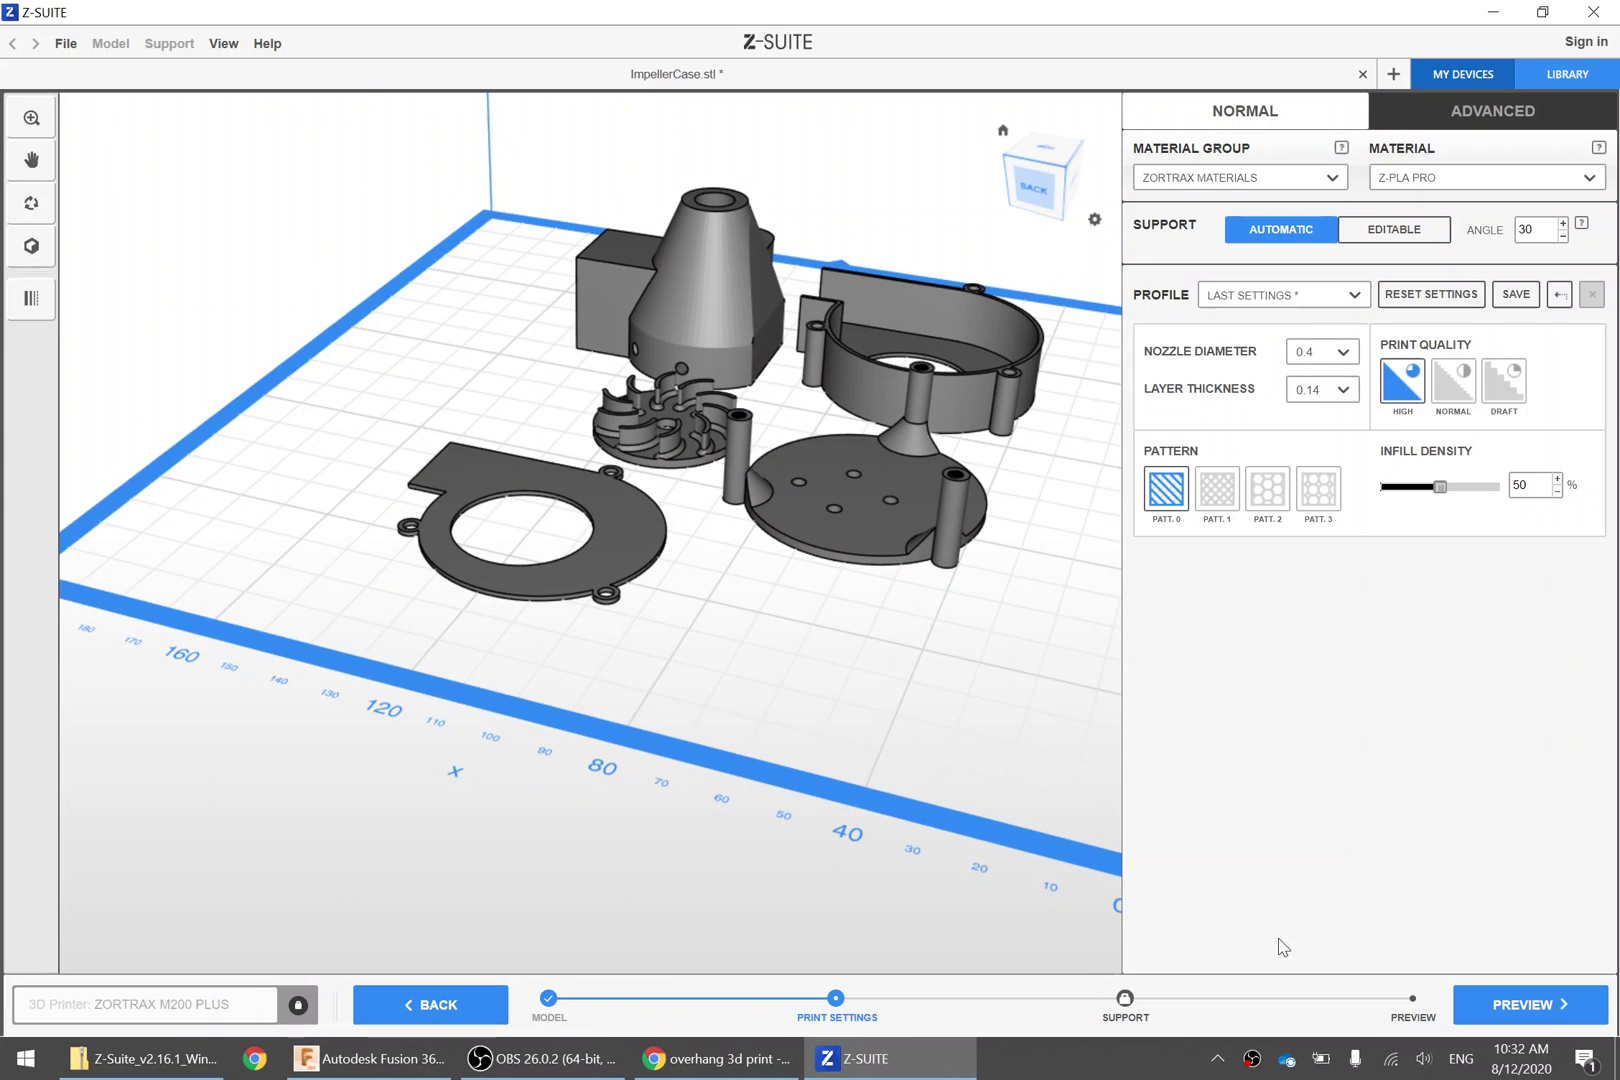
Start slicing the five arranged parts for the print preview, orbiting the view while it runs
left_click(1491, 1010)
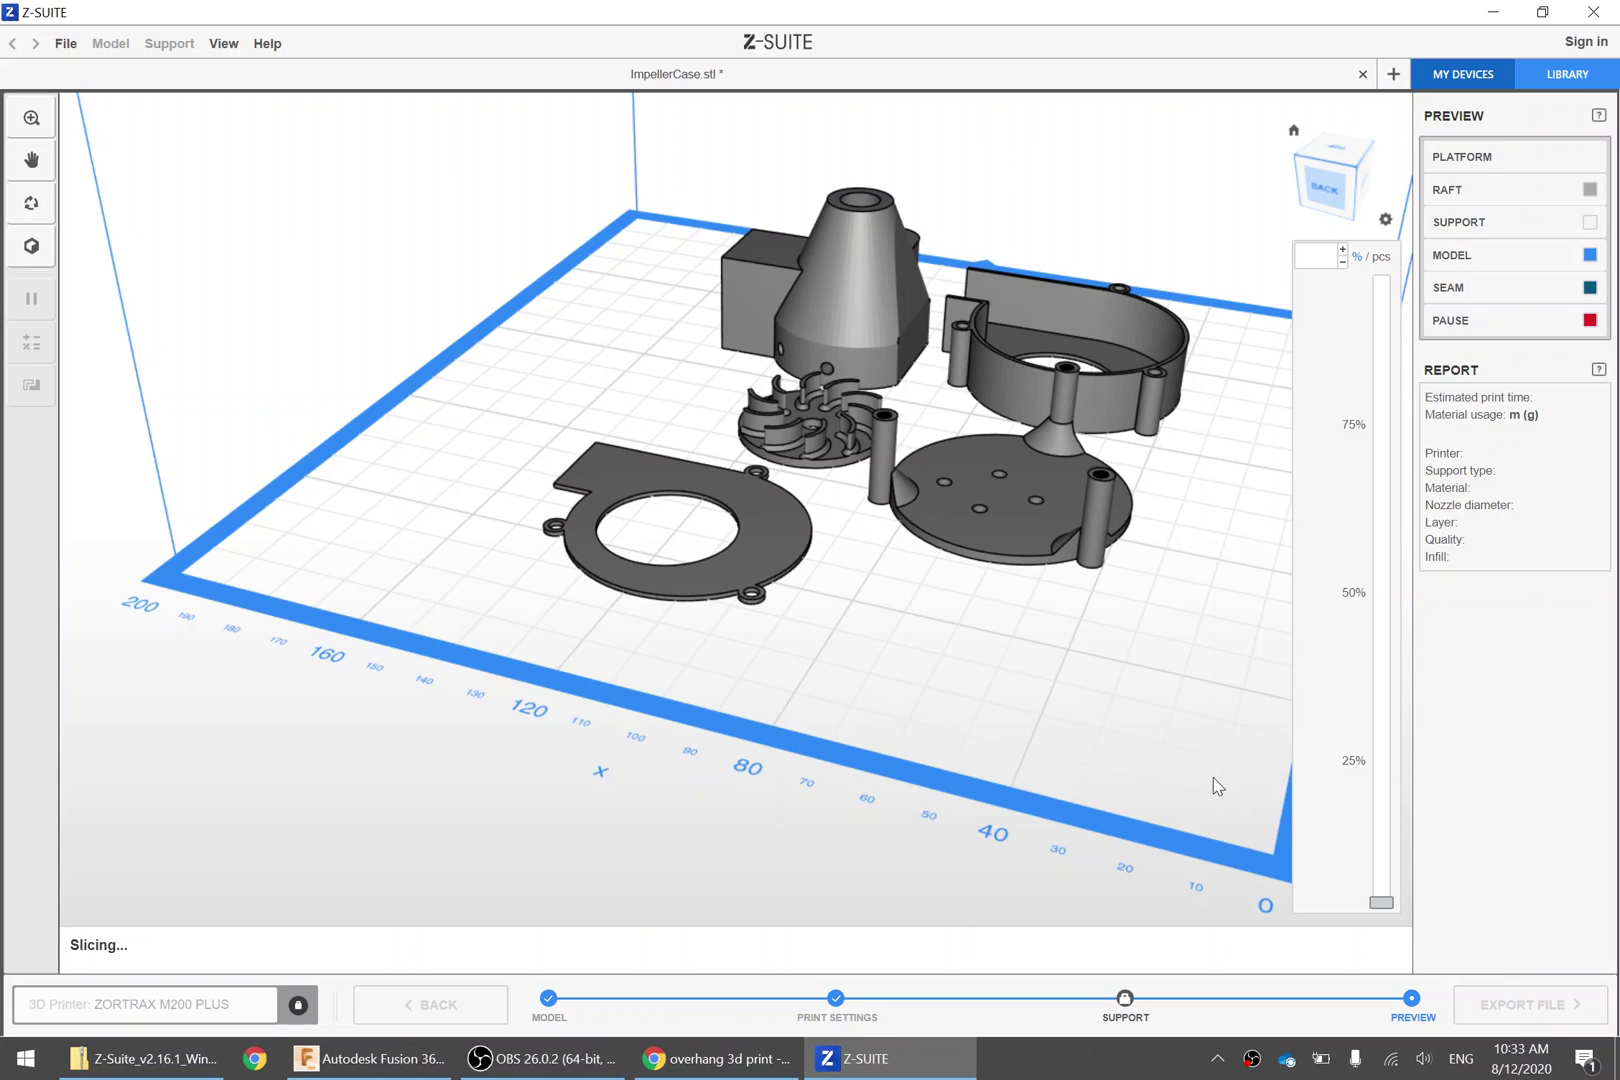
right_click_drag(1016, 657, 168, 886)
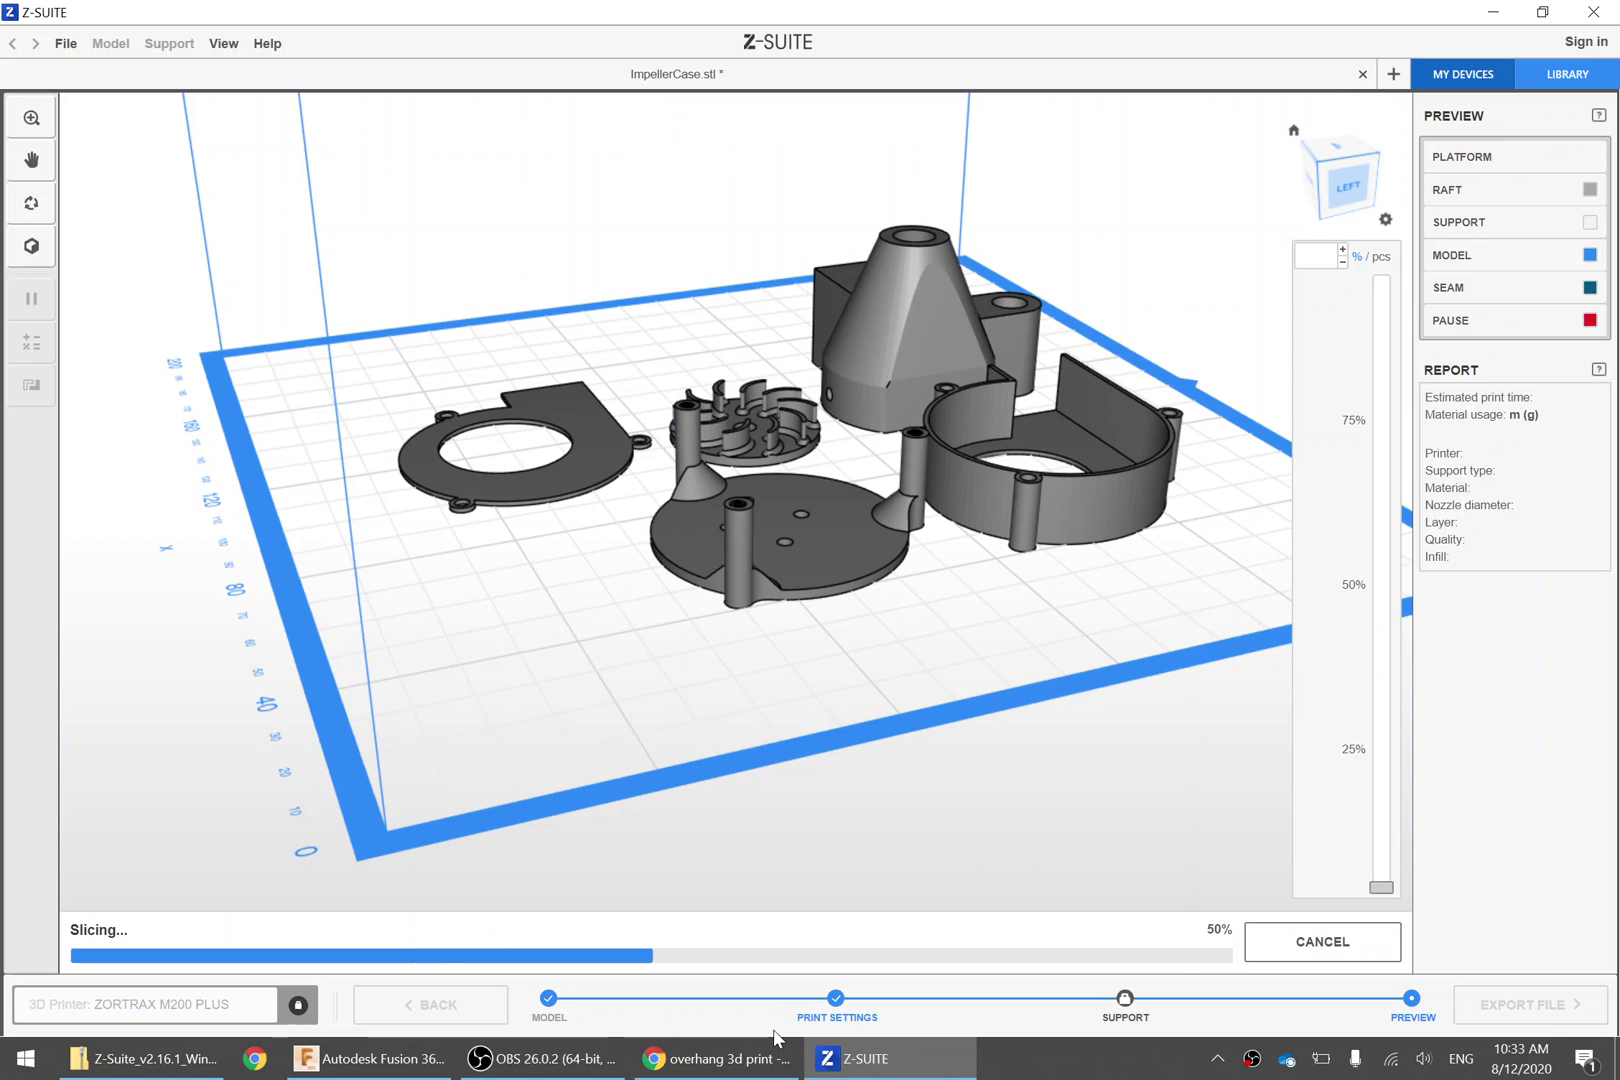
View the 3d-yoda-print.gif page in Chrome, then return to the finished Z-SUITE slice preview
left_click(727, 1070)
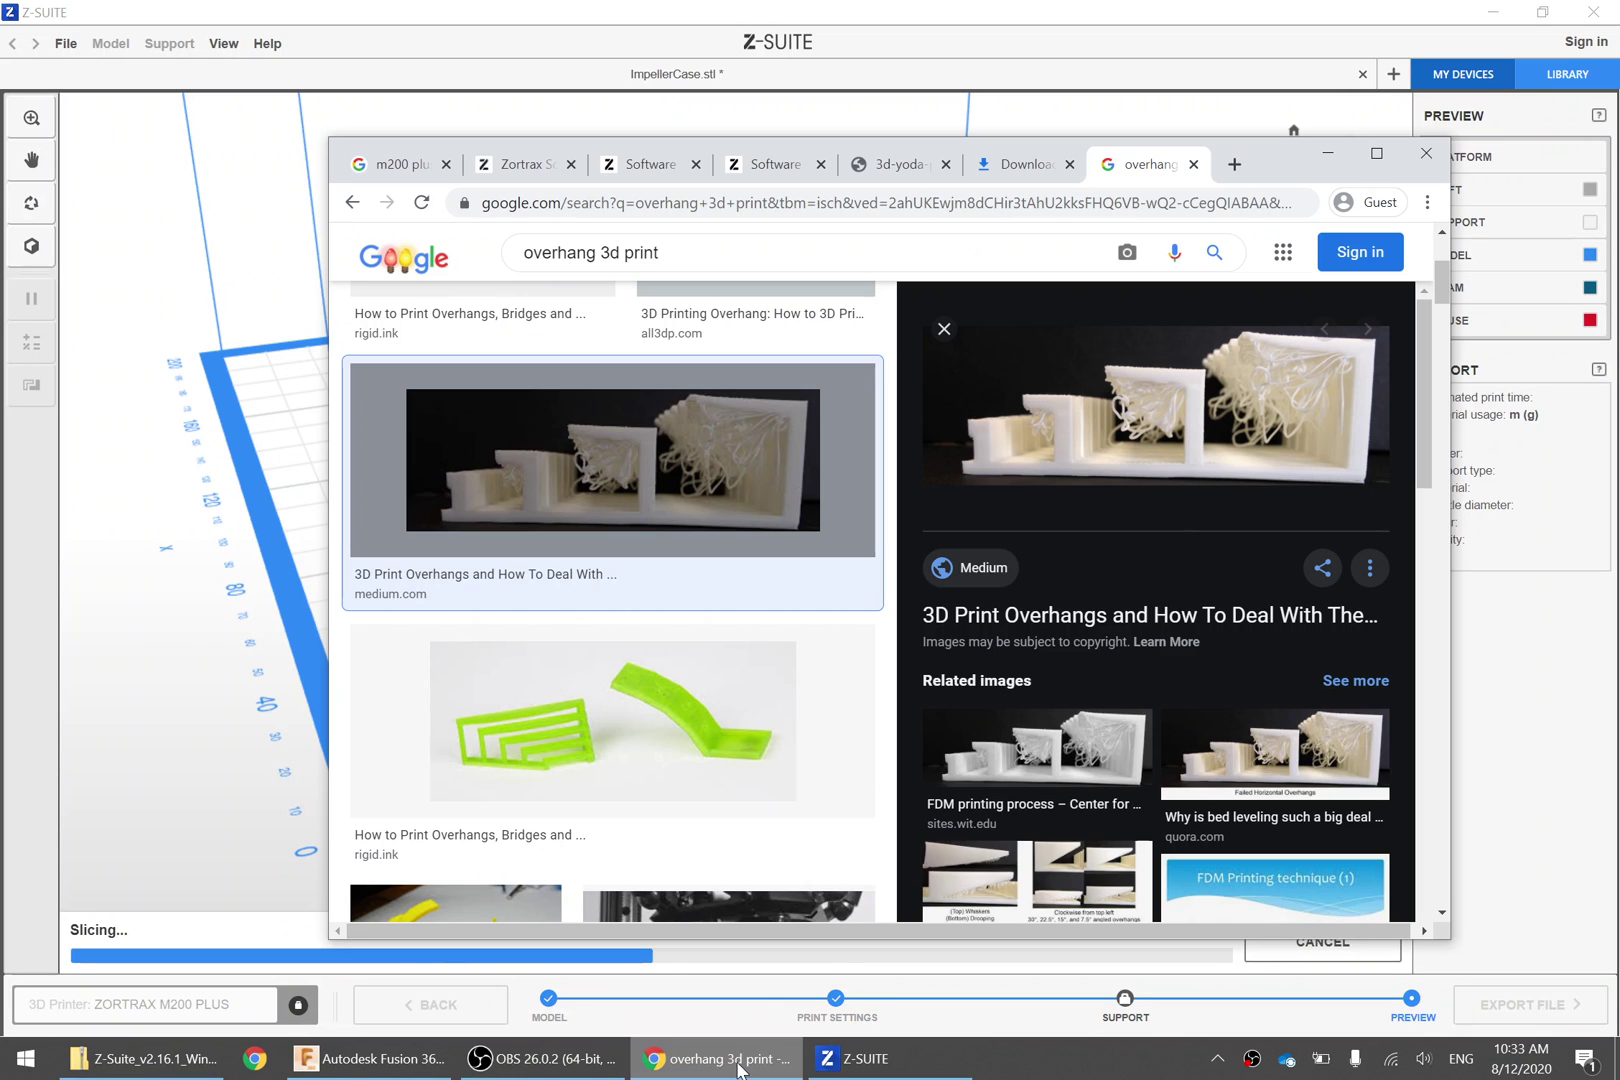
left_click(876, 170)
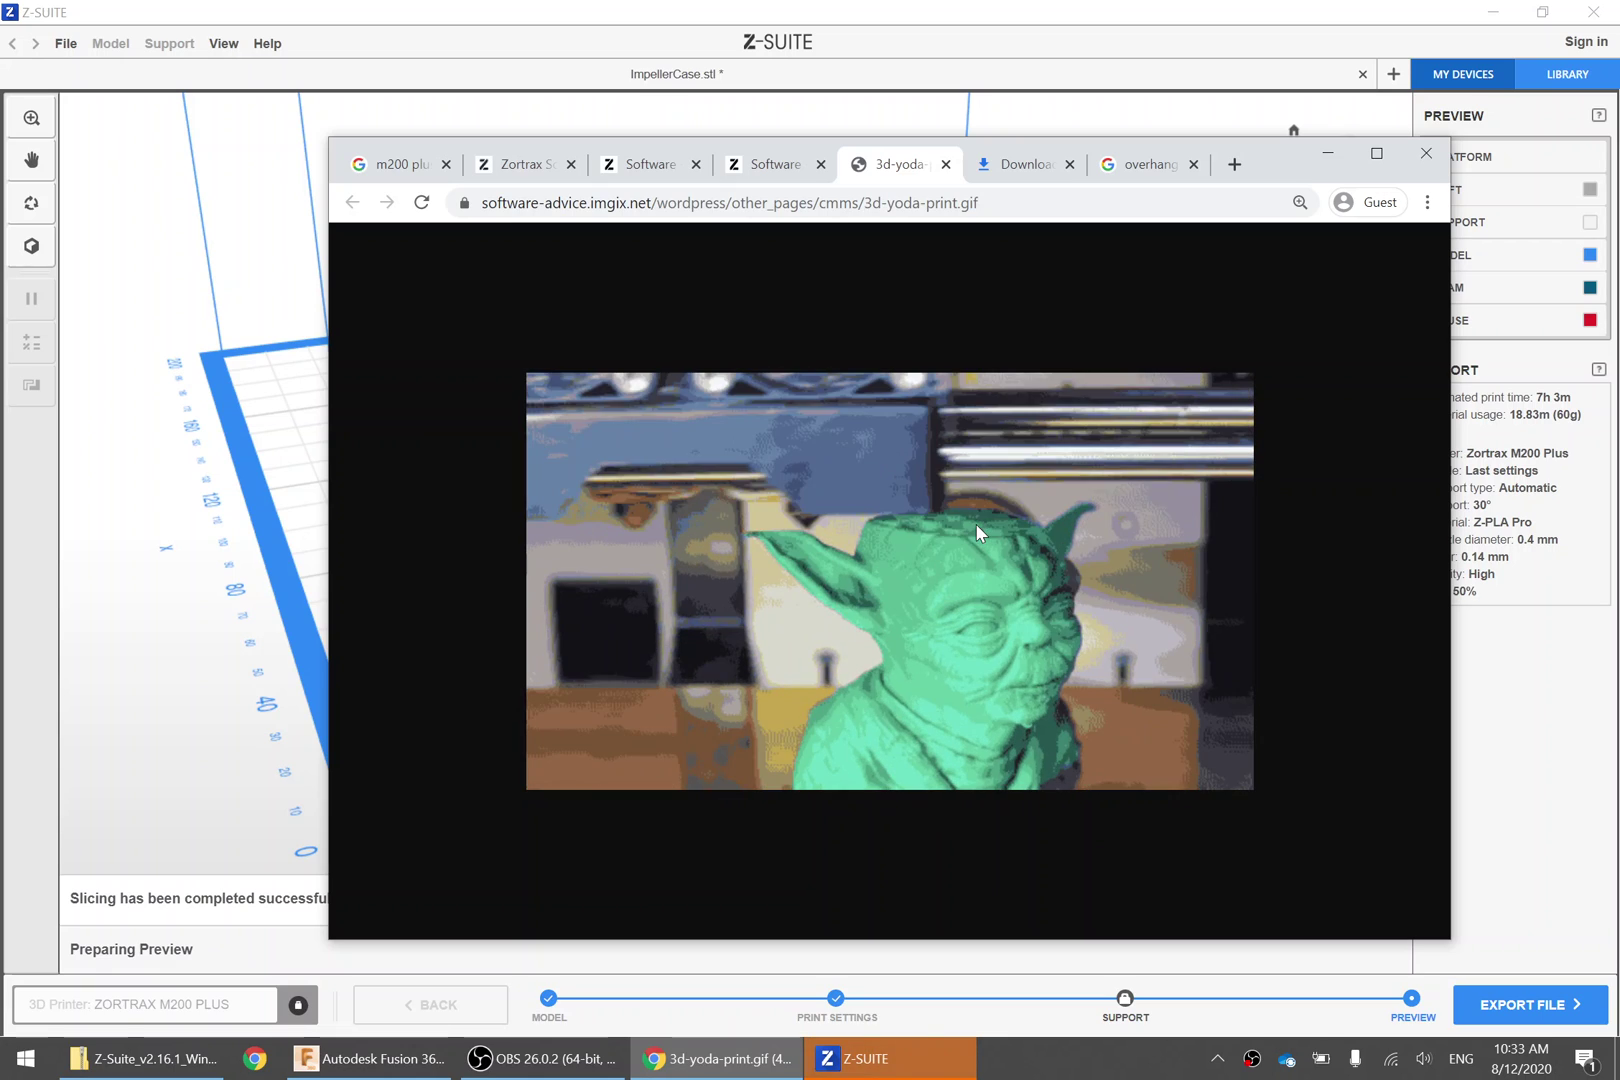
left_click(715, 33)
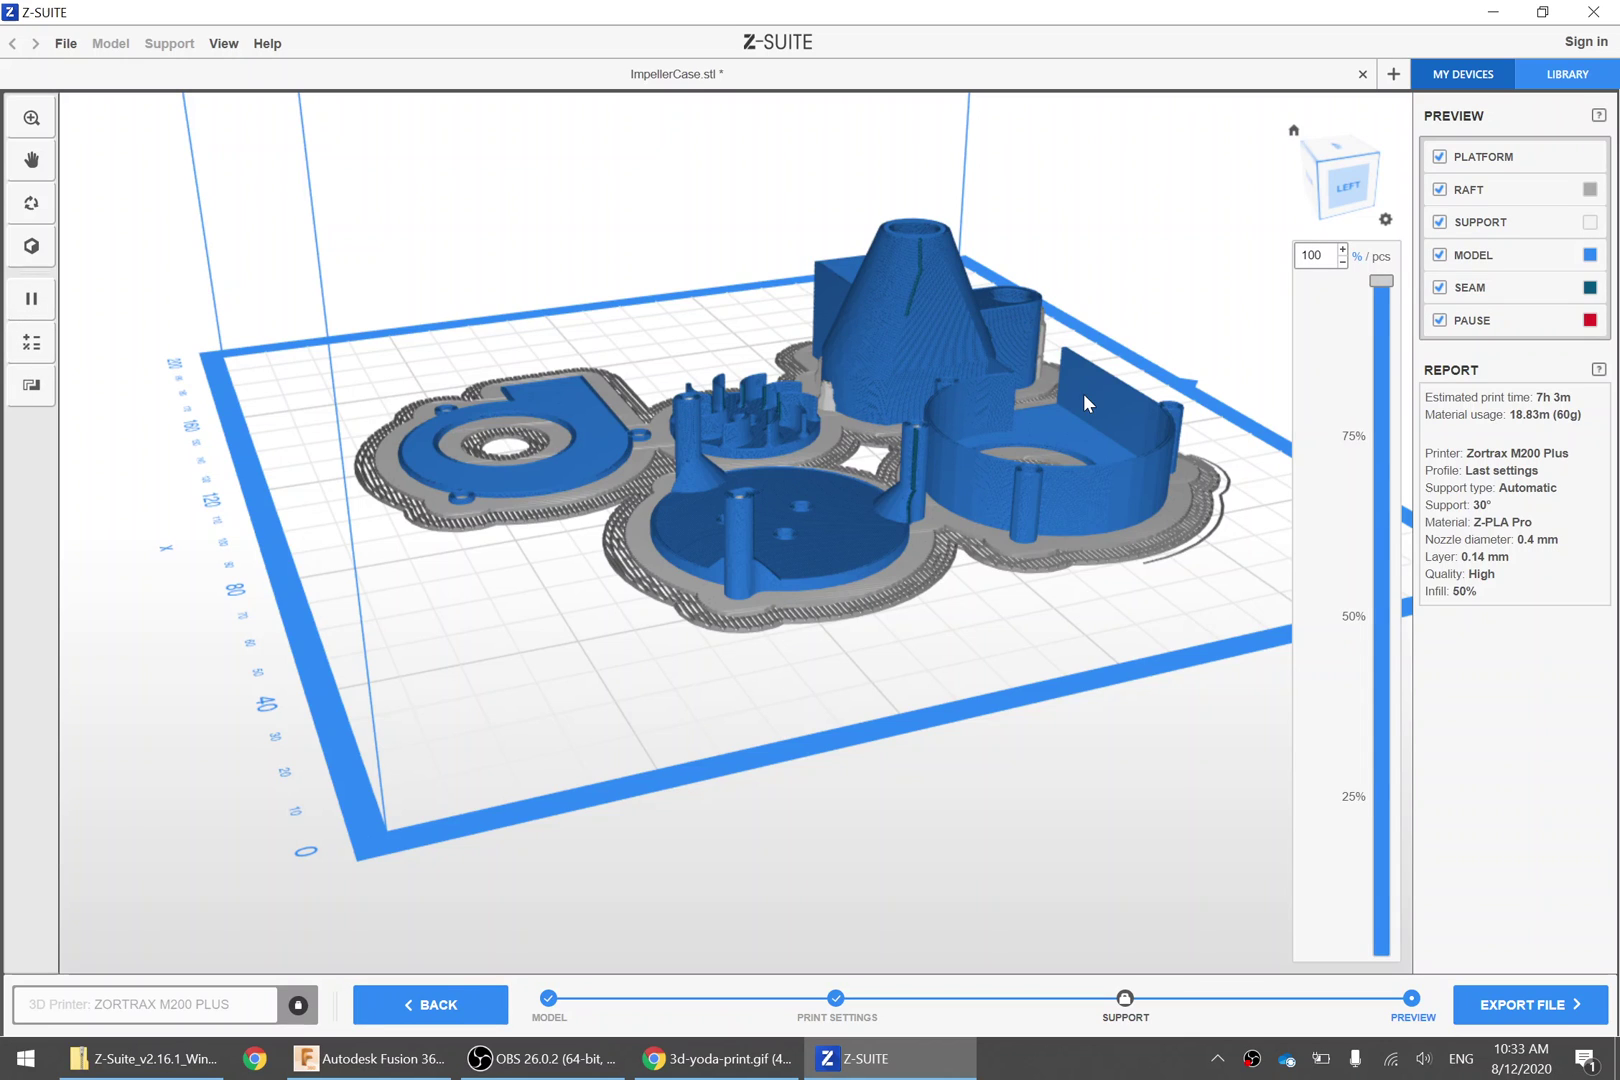
Step the layer slider from the first layers through 50% and 90% to all layers, orbiting and zooming
left_click_drag(1381, 281, 1381, 614)
right_click_drag(330, 800, 155, 362)
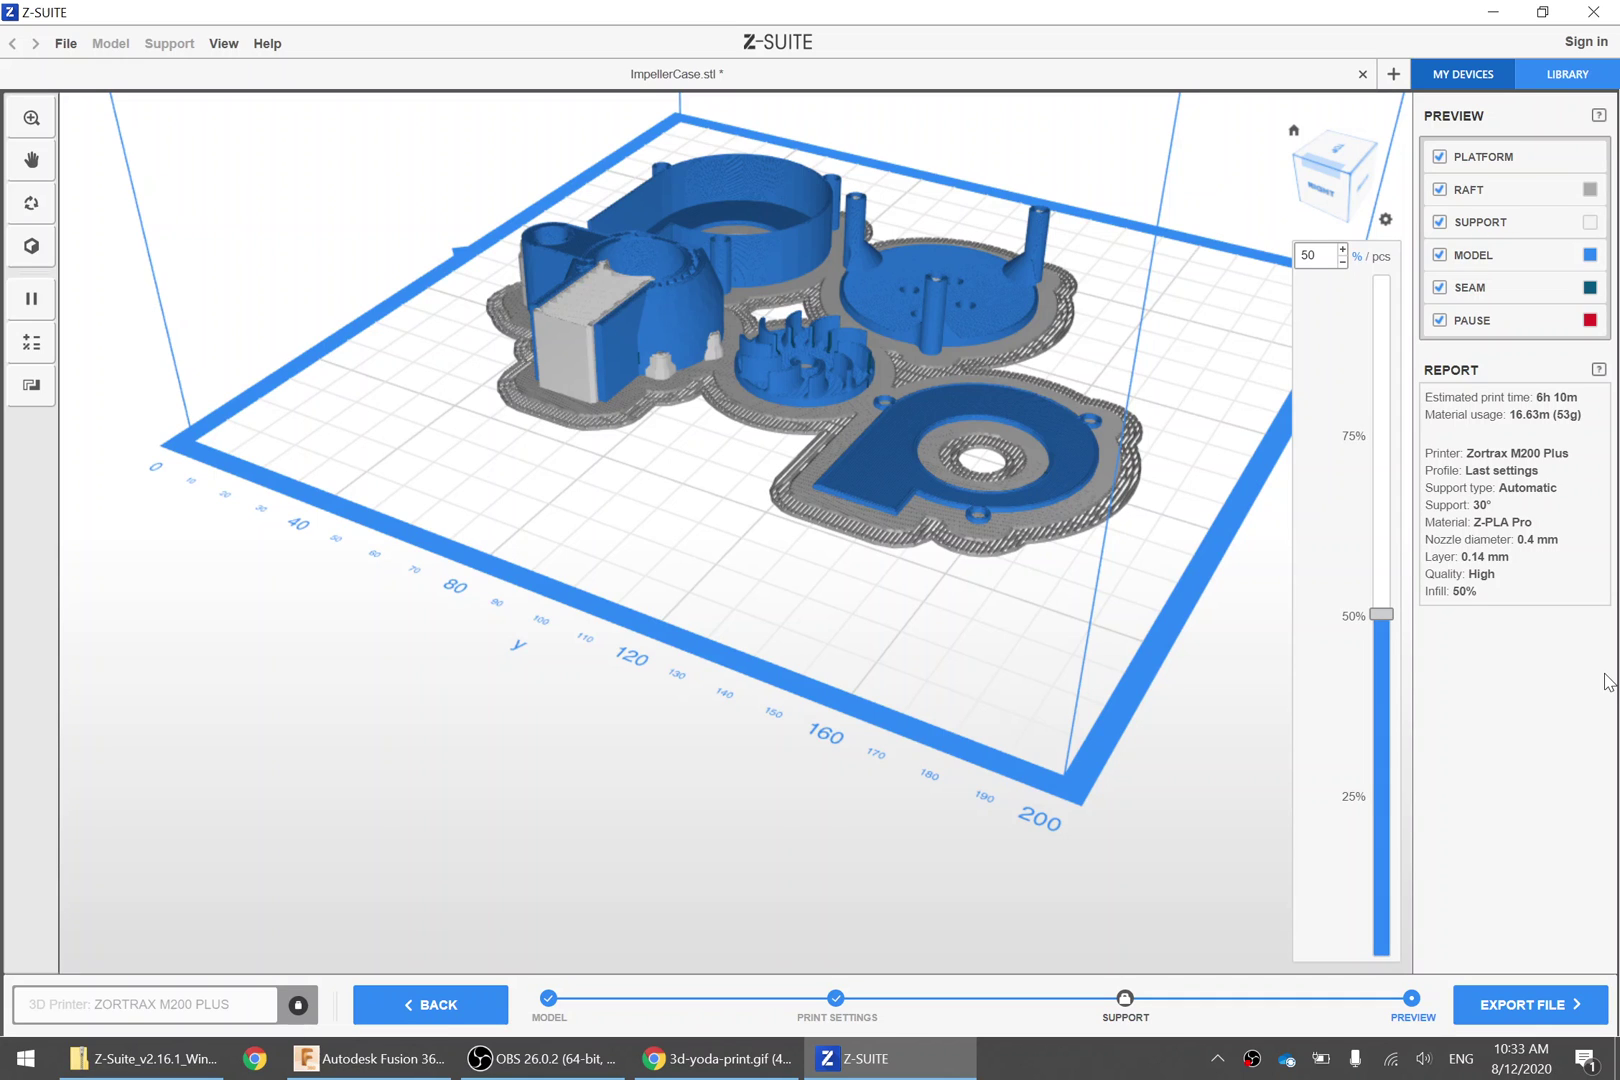
left_click_drag(1381, 614, 1400, 272)
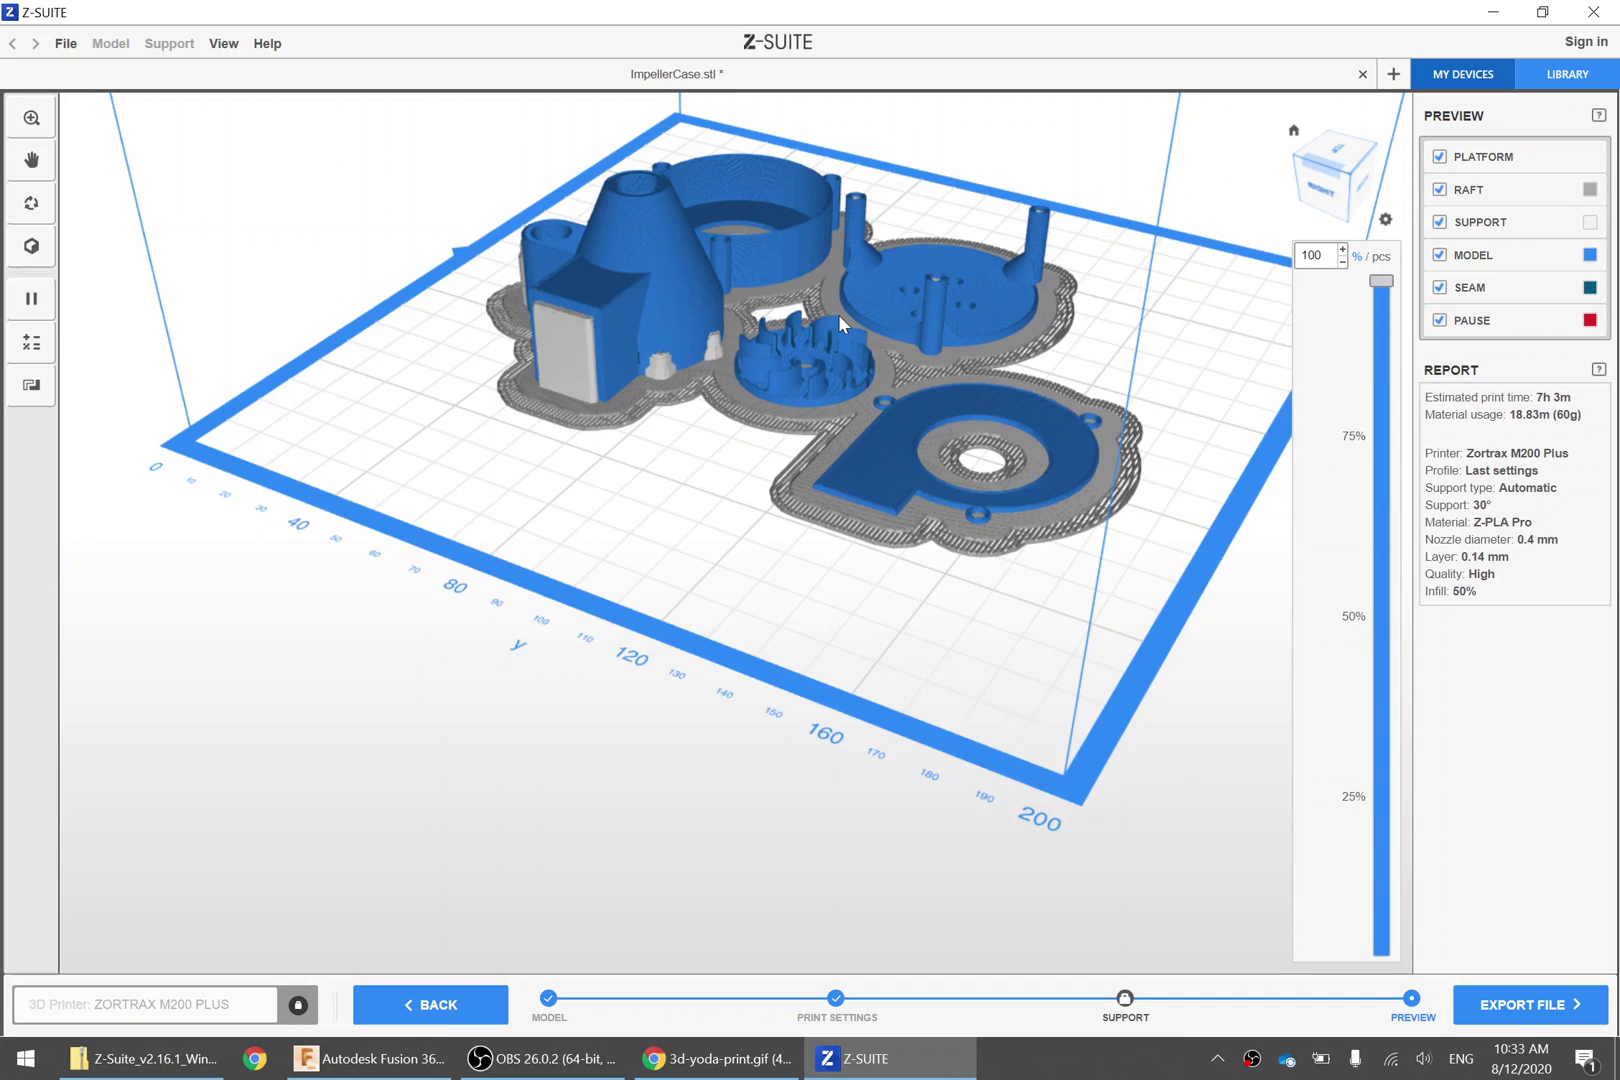
middle_click_drag(838, 314, 776, 427)
scroll(766, 375, "up", 5)
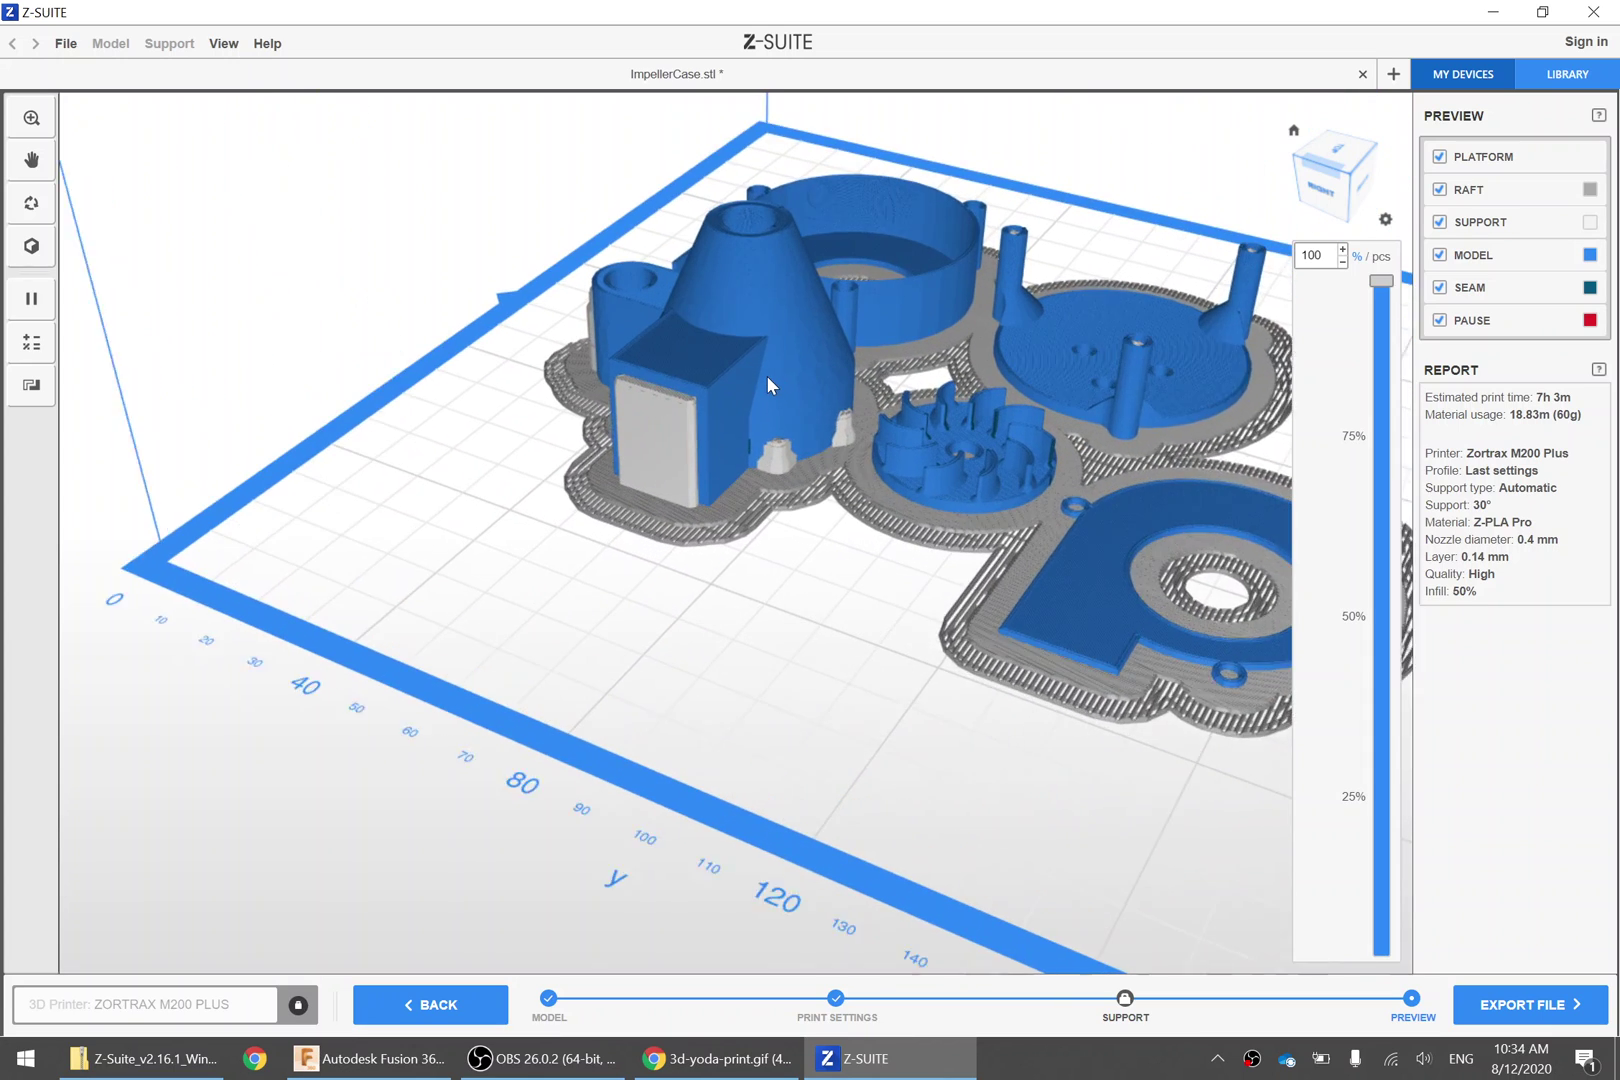
right_click_drag(766, 371, 856, 759)
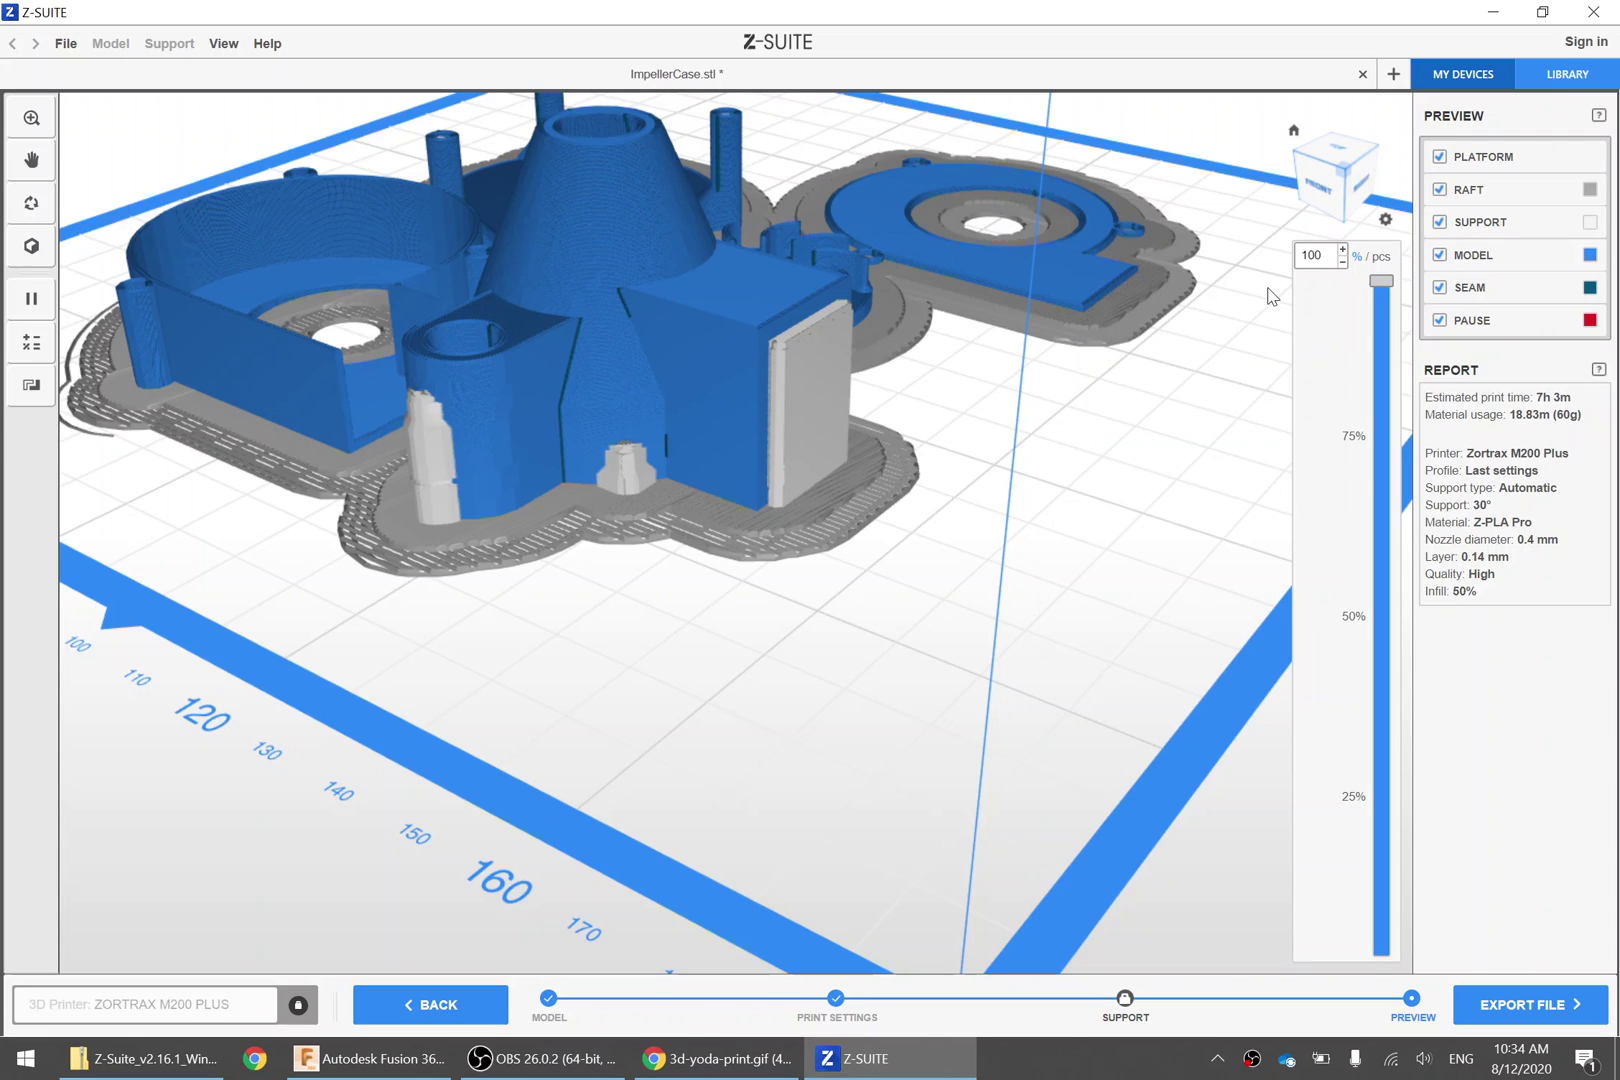
Cut the preview to 35% height, check top and perspective views, then restore all layers
left_click_drag(1381, 282, 1334, 712)
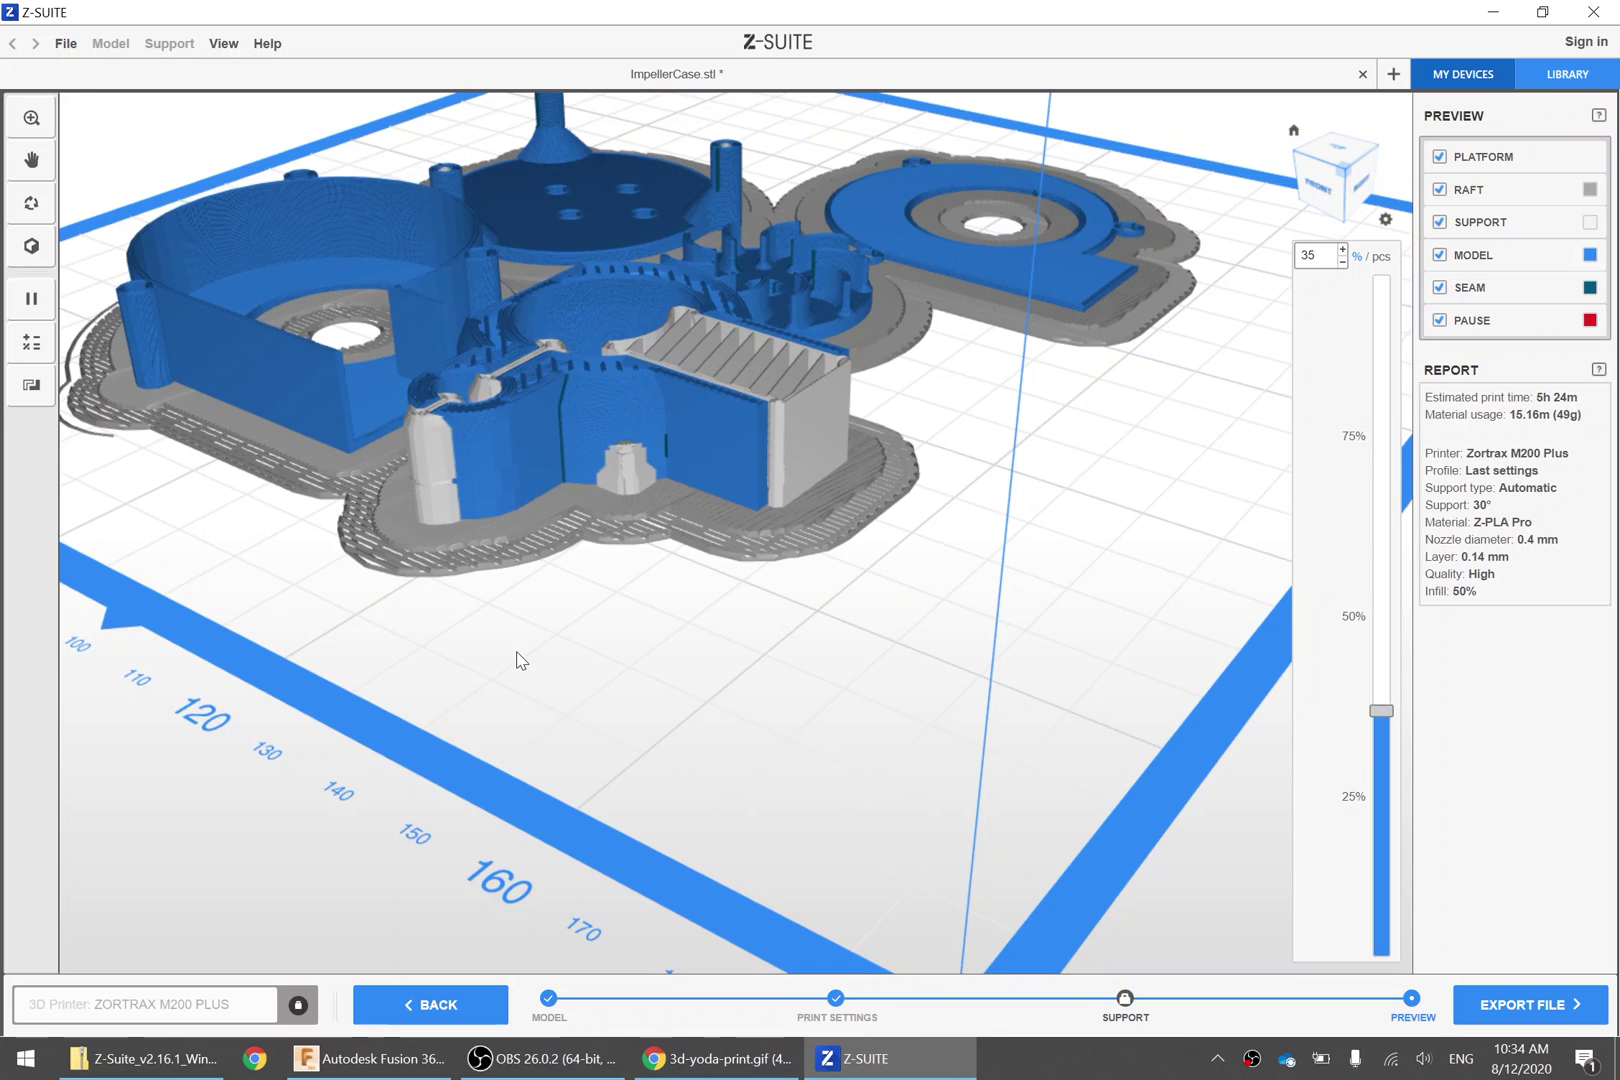
key("t")
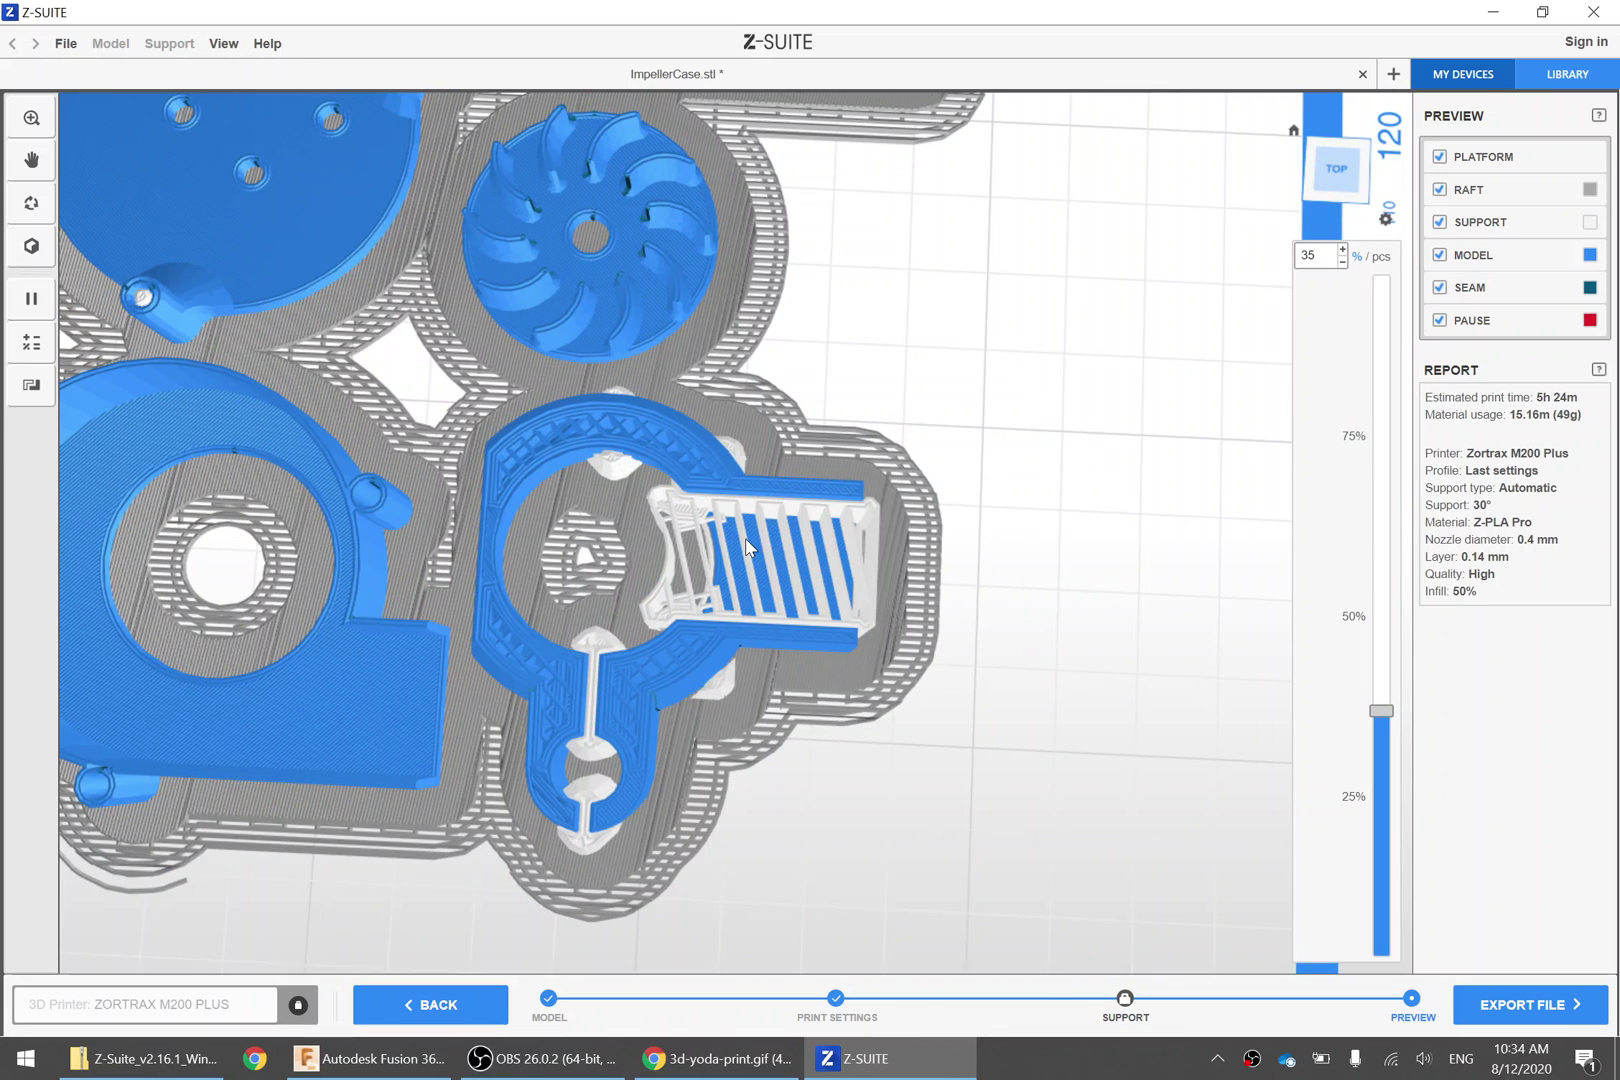
key("h")
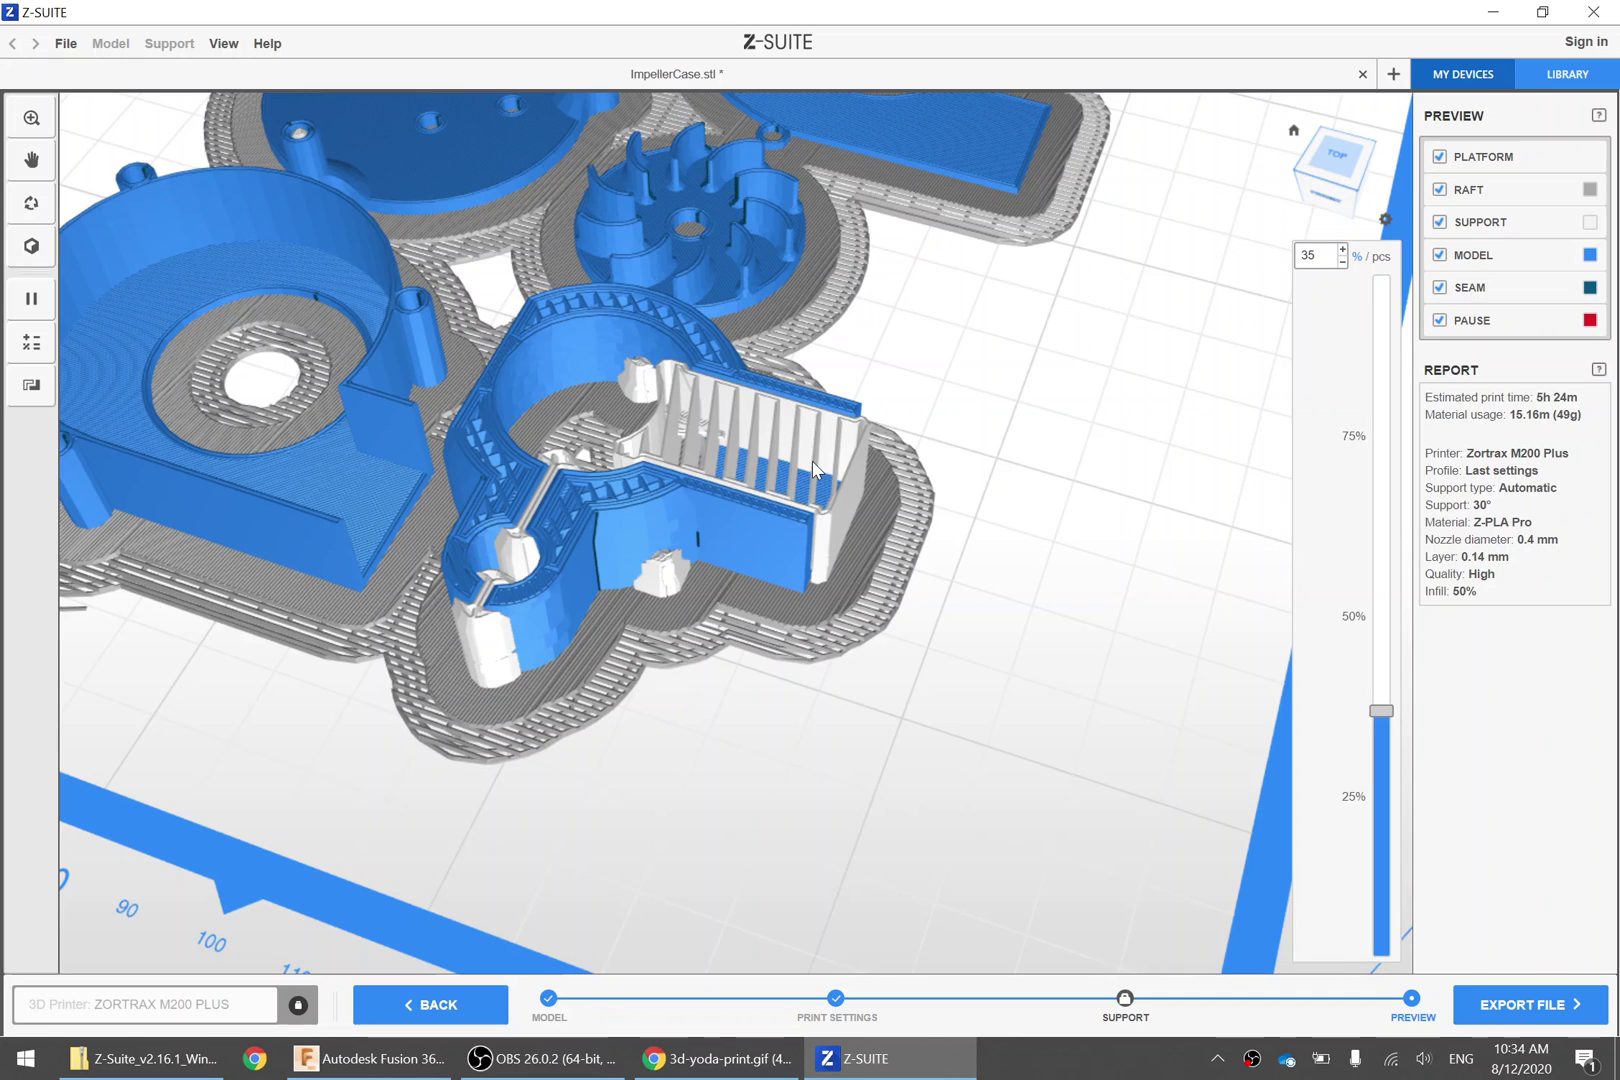
left_click_drag(1380, 653, 1381, 281)
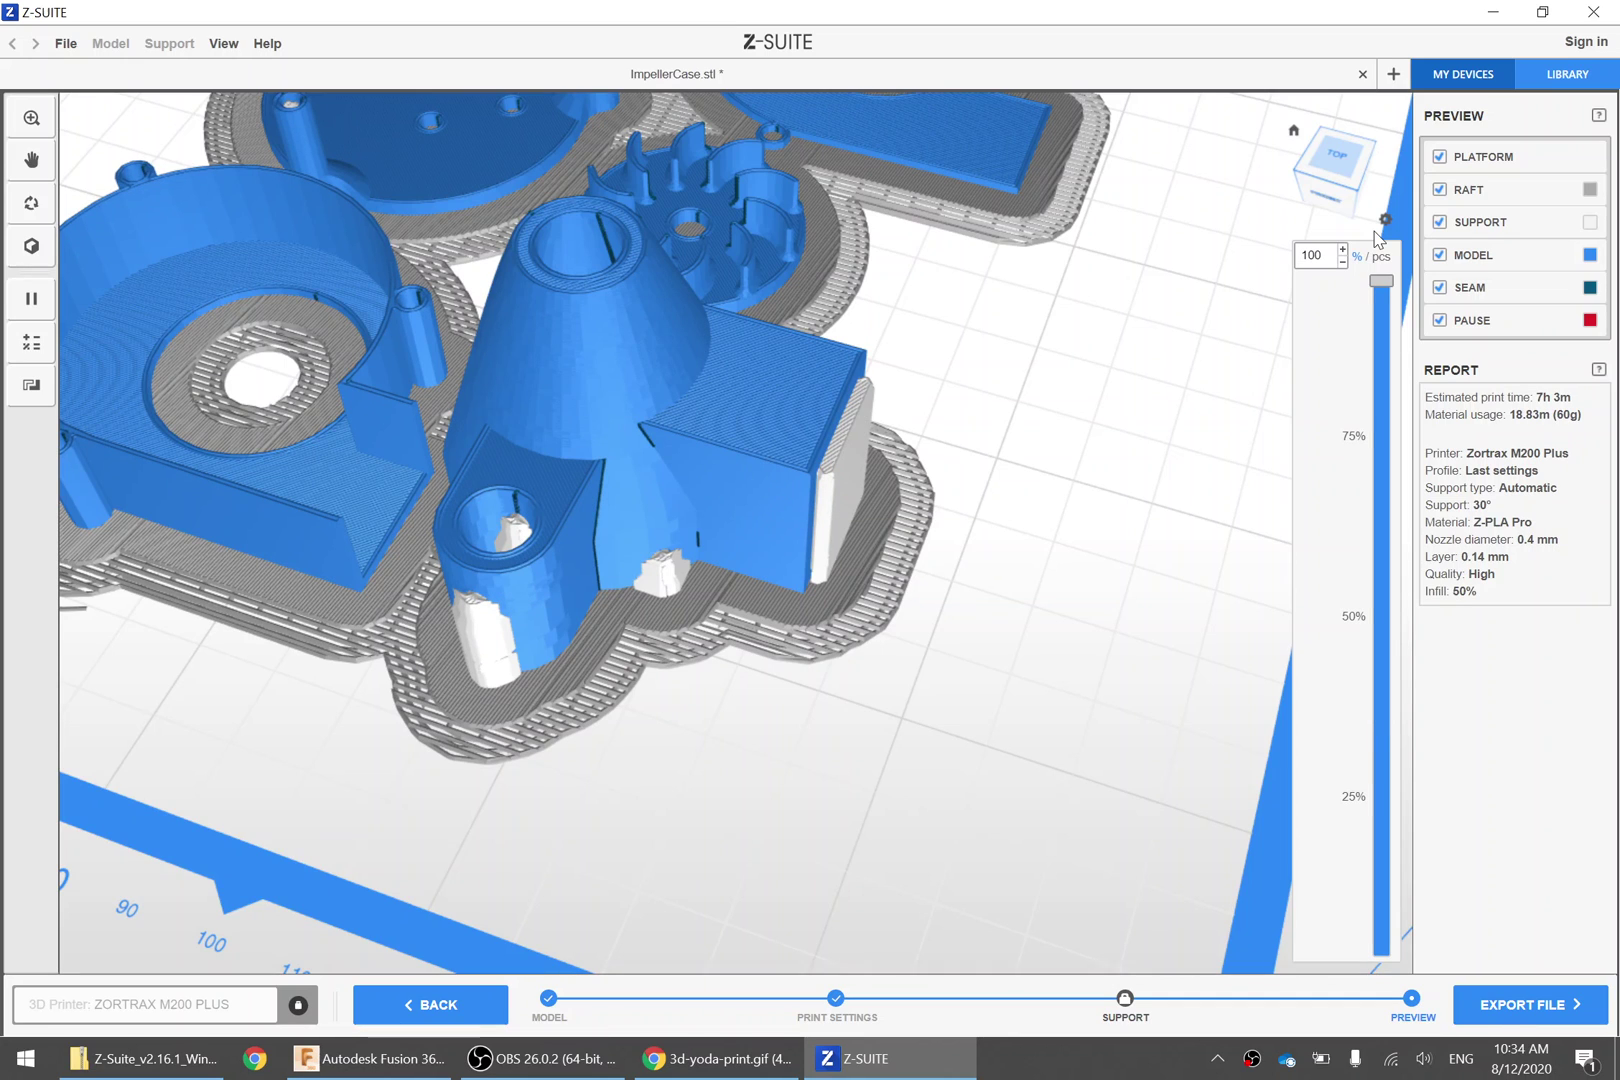
right_click_drag(1003, 411, 573, 752)
key("Home")
scroll(903, 513, "up", 3)
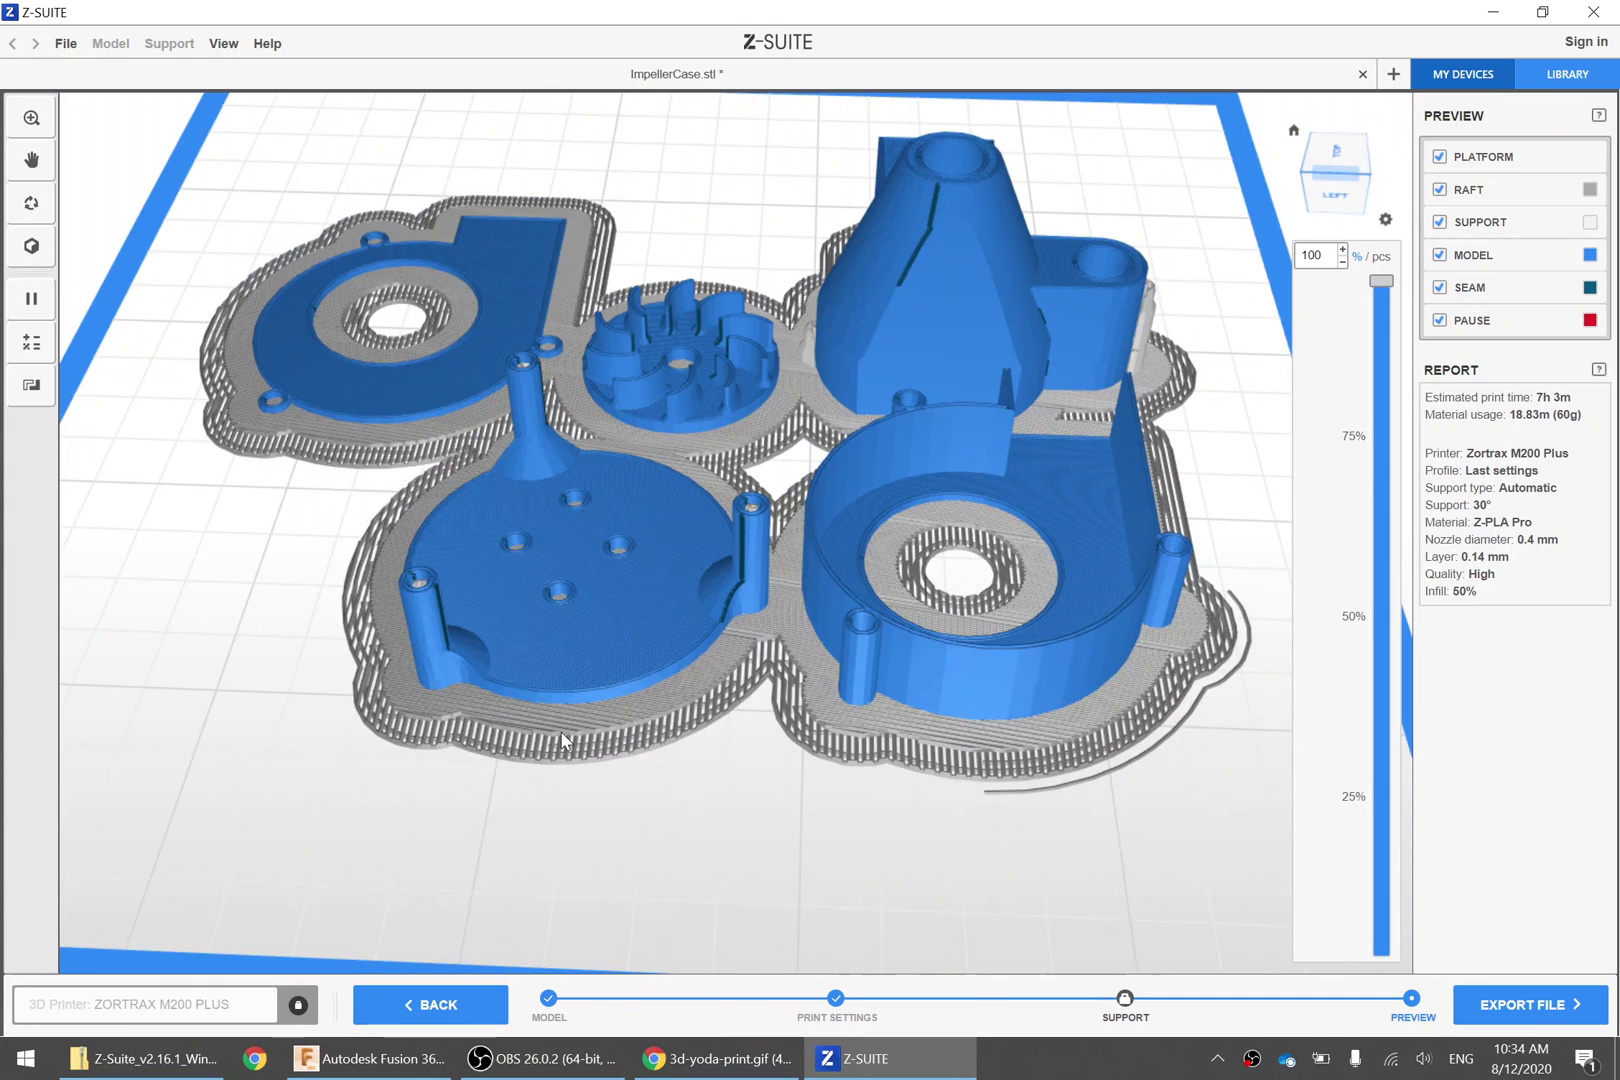
Export the sliced job as a ZCodeX file, keeping the suggested name ImpellerCase.zcodex in Downloads
left_click(1527, 1008)
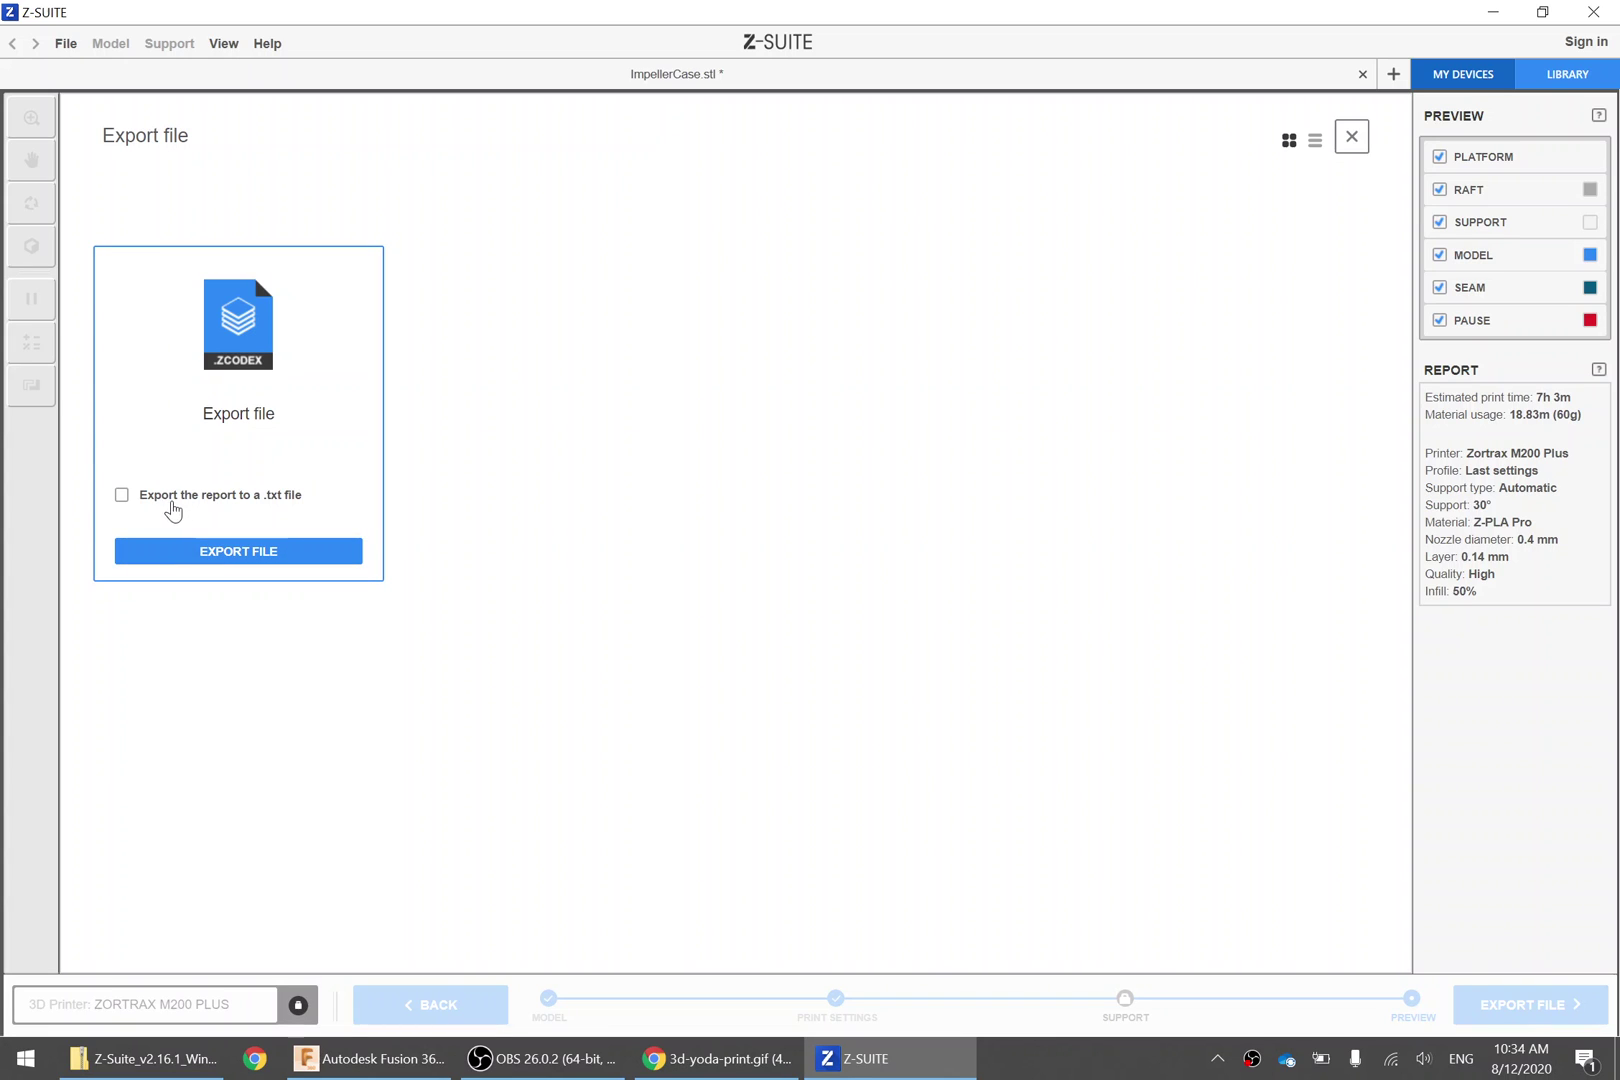
left_click(229, 551)
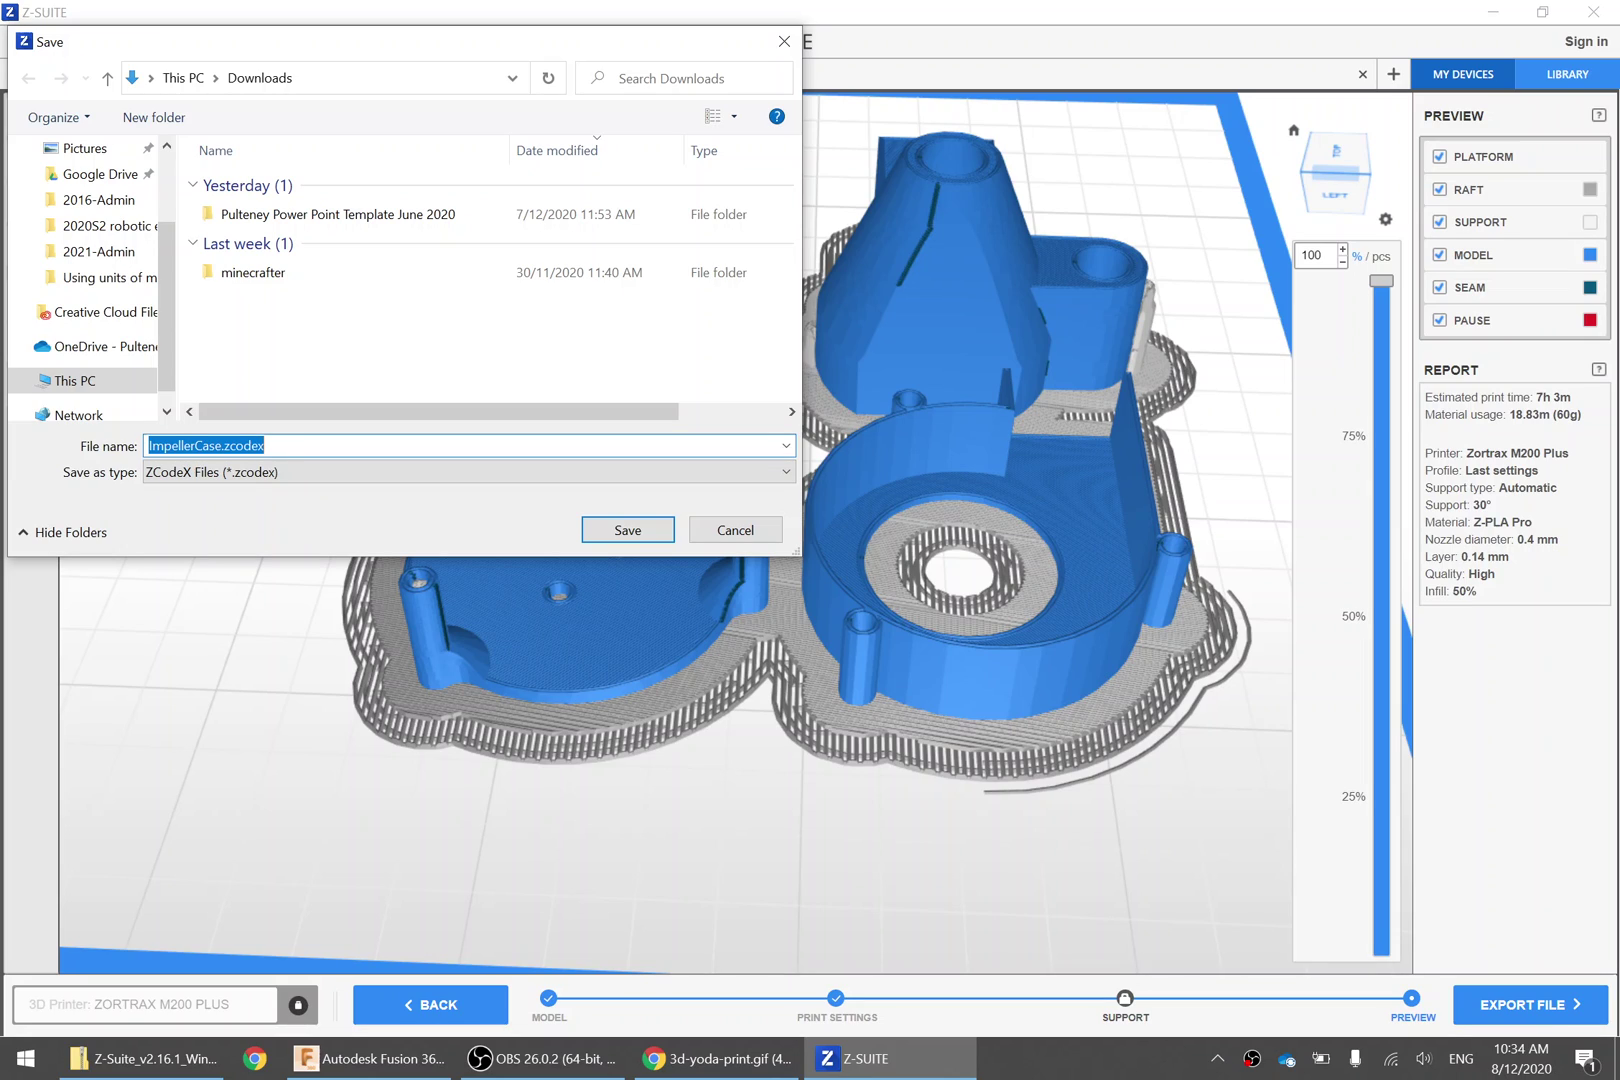
key("End")
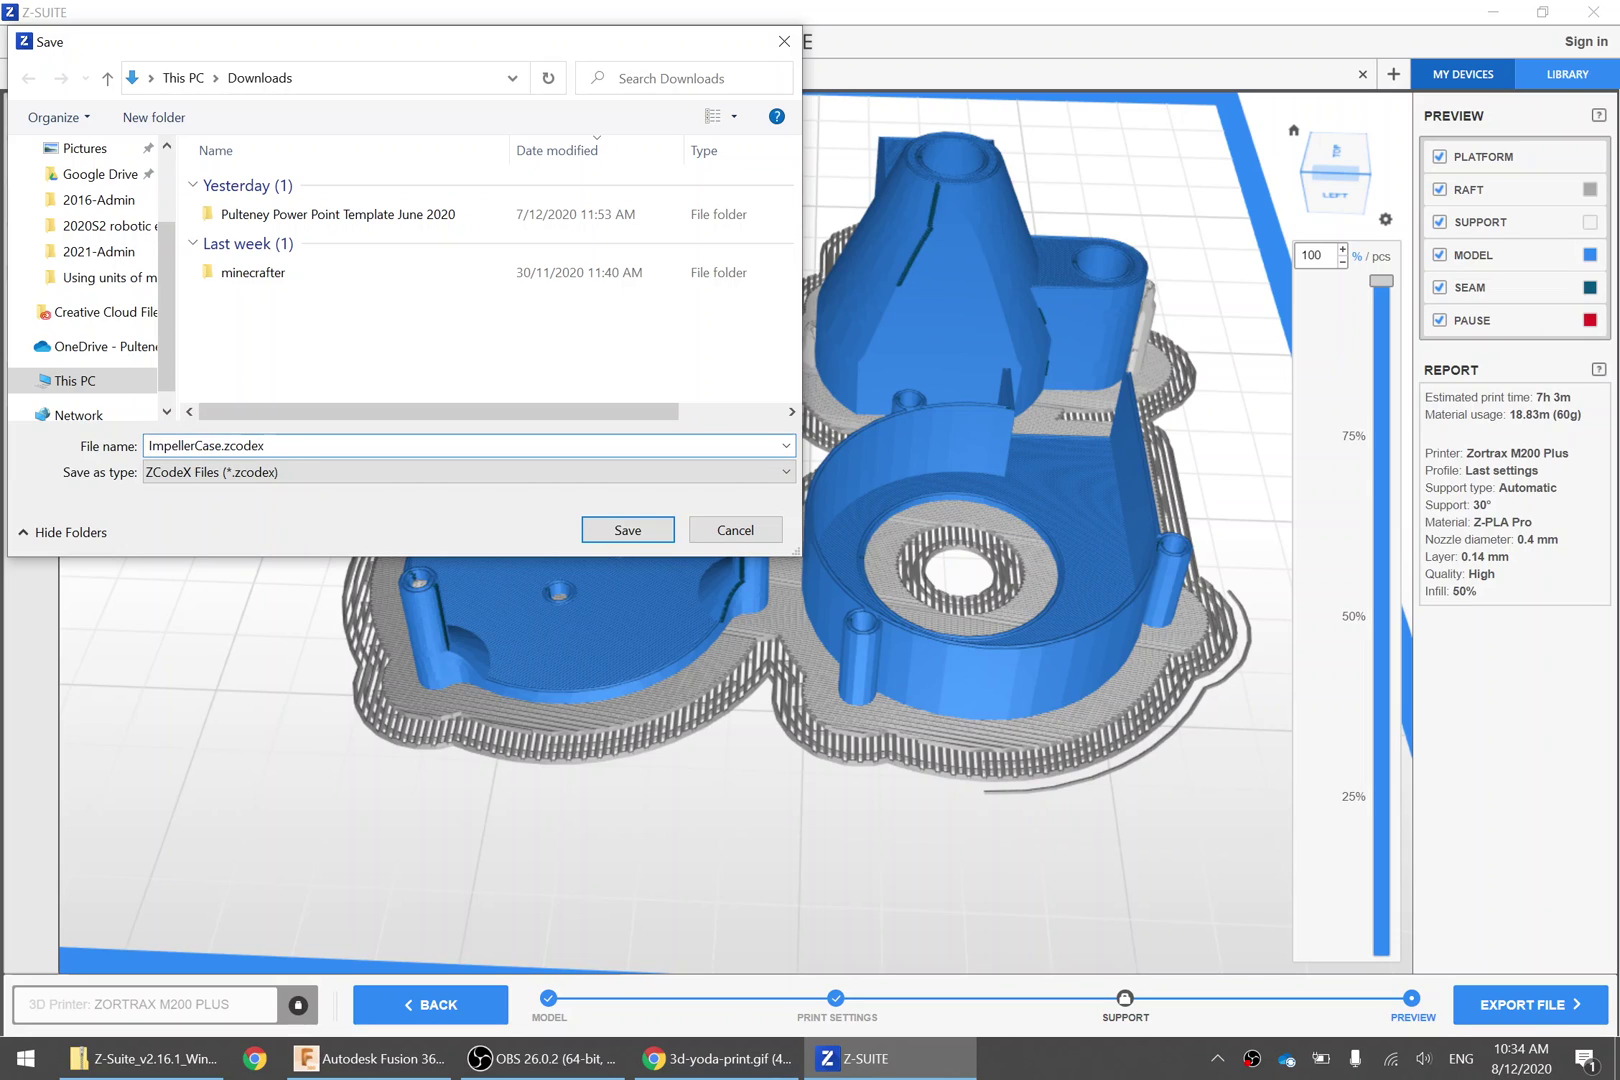